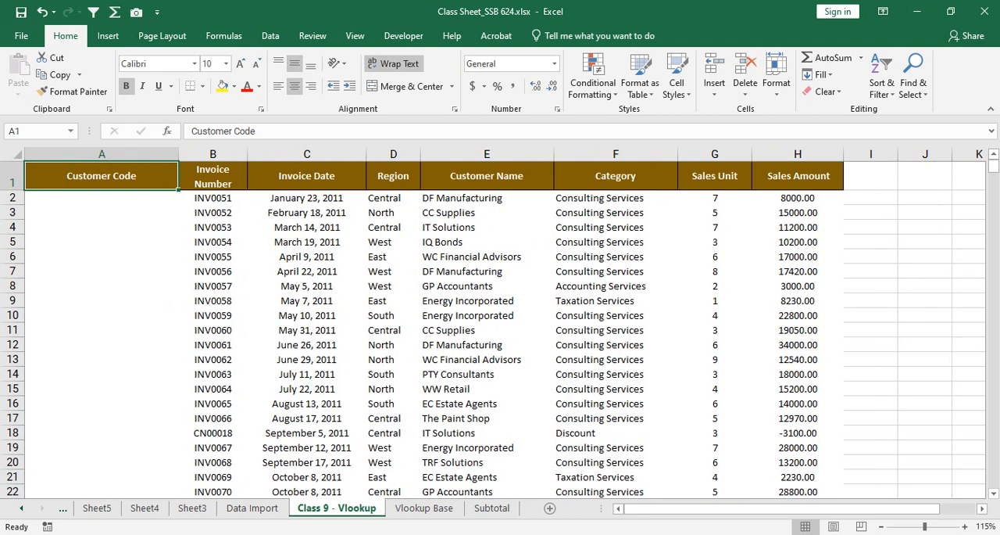
Step: Narrow the invoice table's columns from Invoice Date through Sales Amount and auto-fit the Invoice Number column to its header
drag(678, 153, 664, 153)
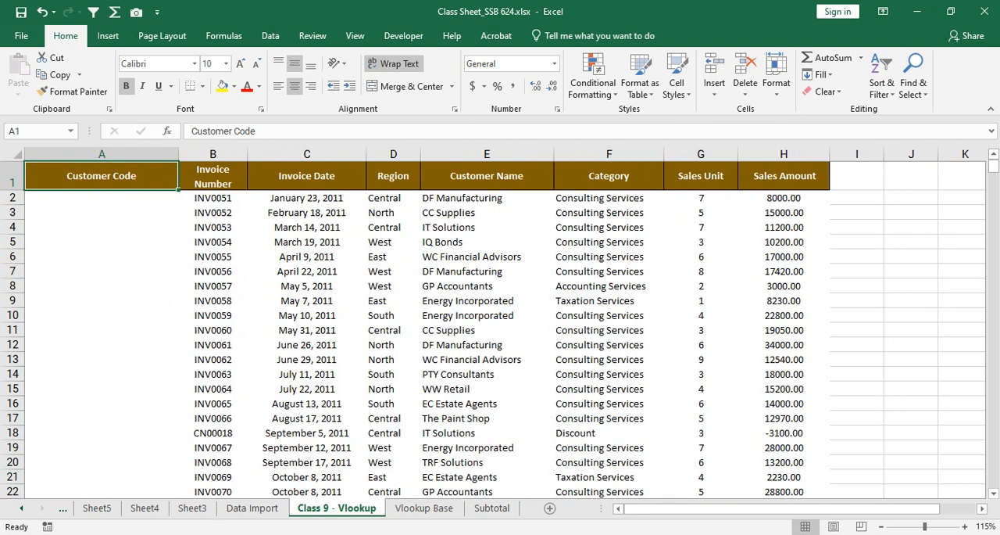
drag(739, 153, 729, 153)
drag(821, 153, 813, 154)
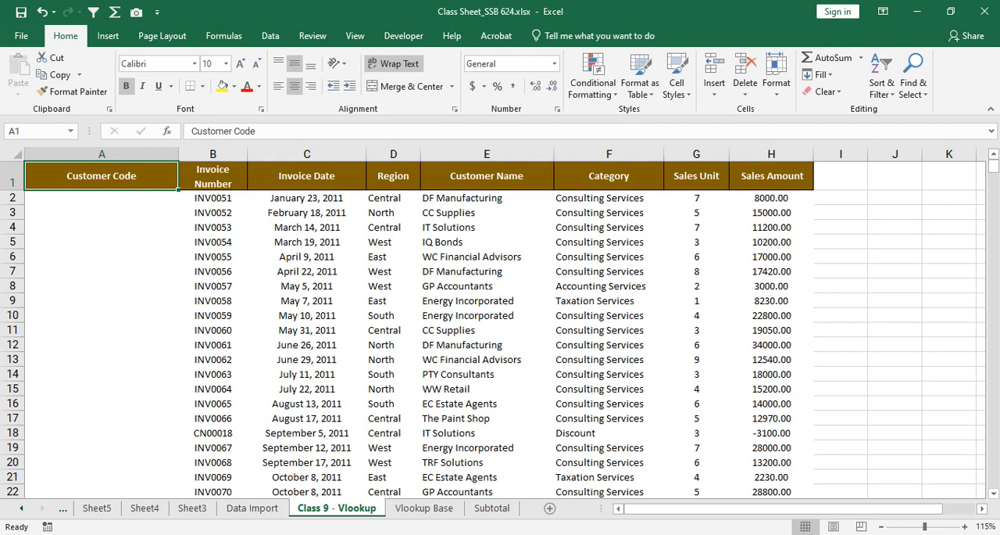
drag(554, 153, 545, 153)
scroll(500, 328, down, 7)
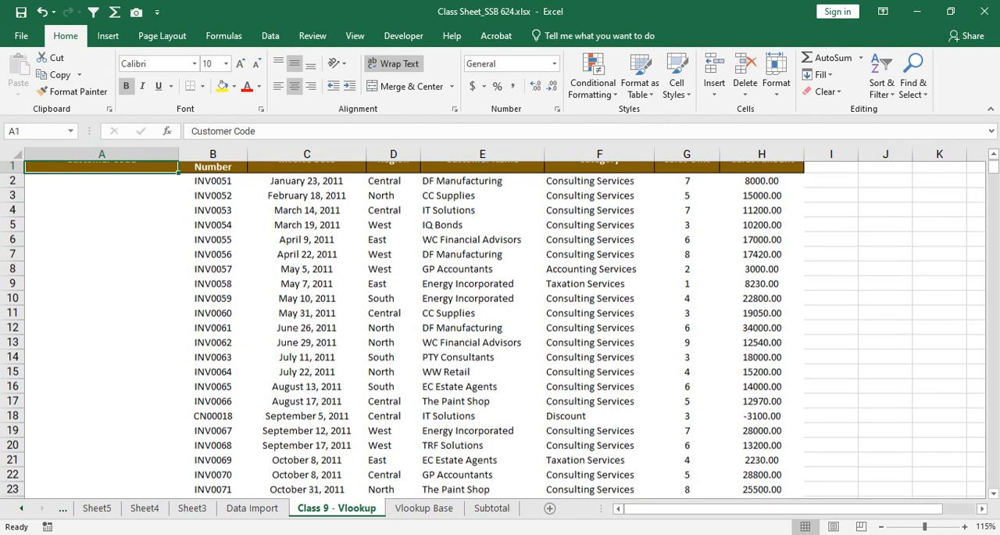
scroll(500, 328, up, 7)
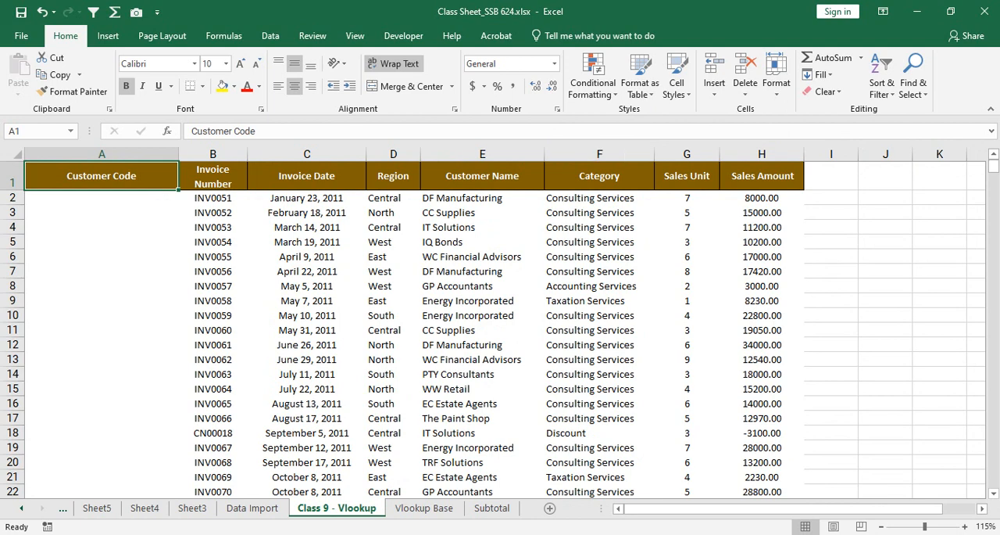
drag(545, 154, 539, 153)
drag(420, 153, 345, 153)
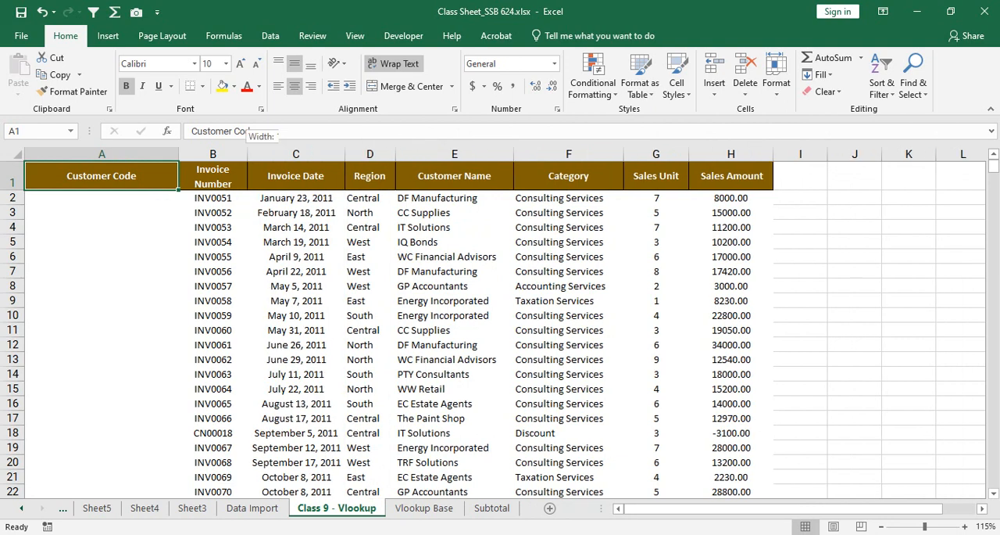
double_click(247, 153)
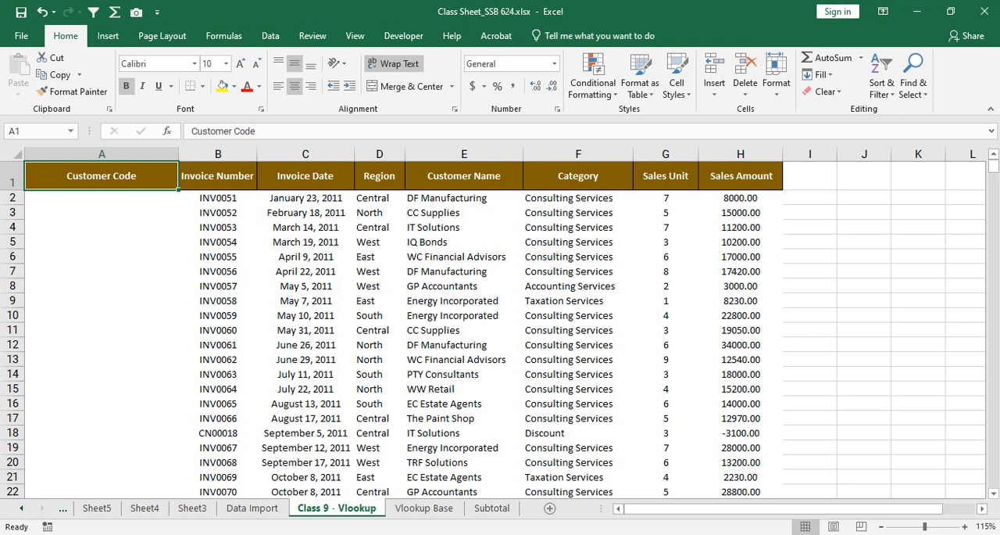
Step: Examine the Customer Code column from row 2 down through the invoice records
click(102, 154)
click(101, 212)
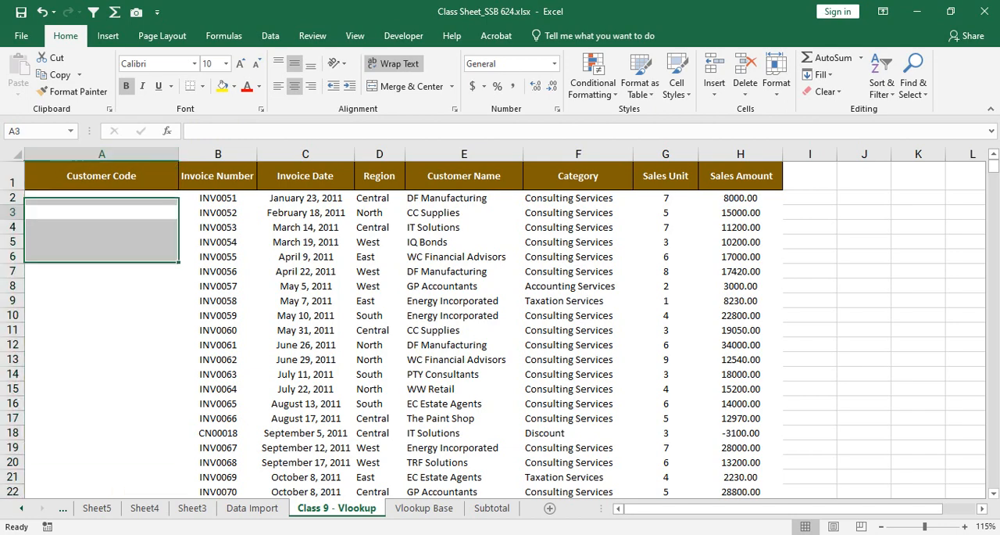
click(102, 205)
drag(102, 198, 178, 471)
scroll(500, 328, down, 7)
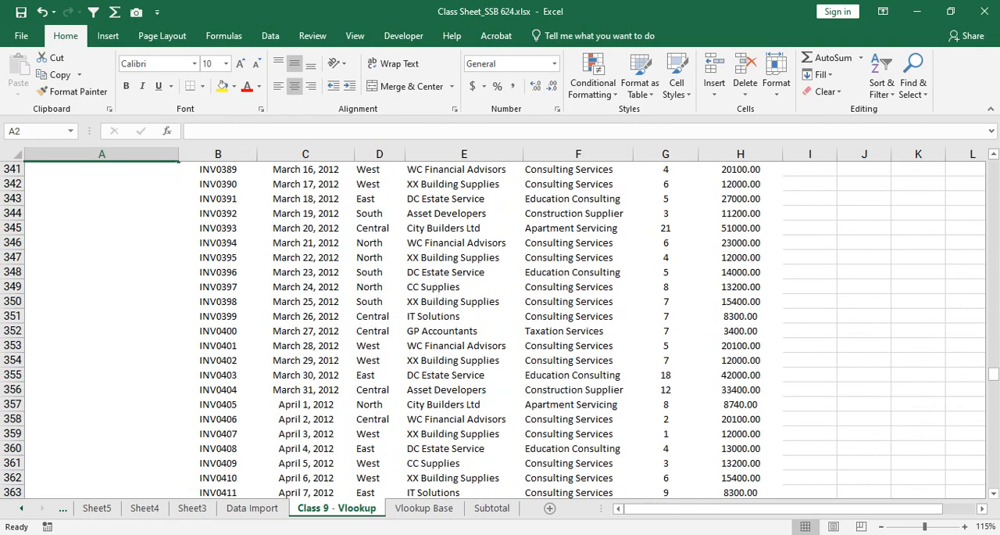
scroll(500, 328, up, 20)
scroll(500, 328, up, 20)
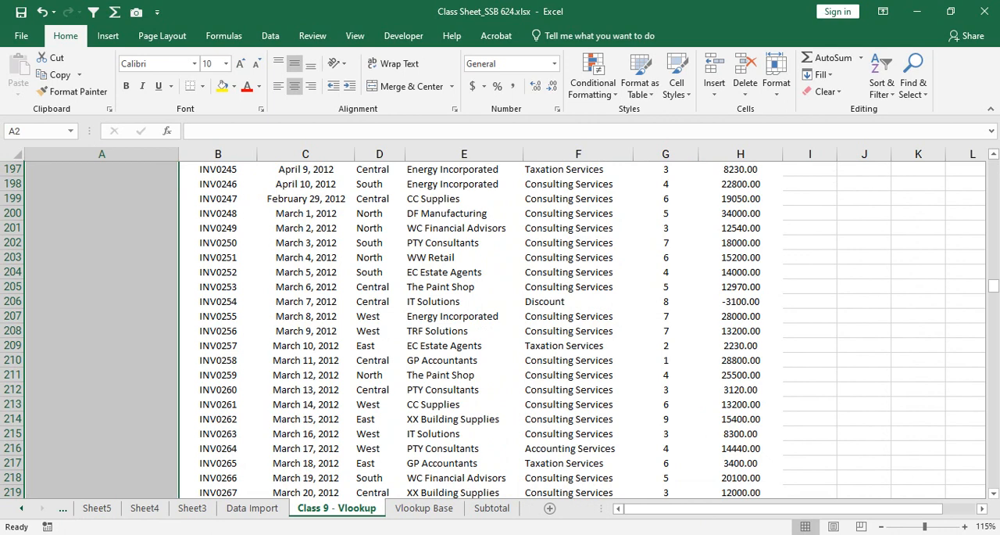
drag(992, 285, 993, 165)
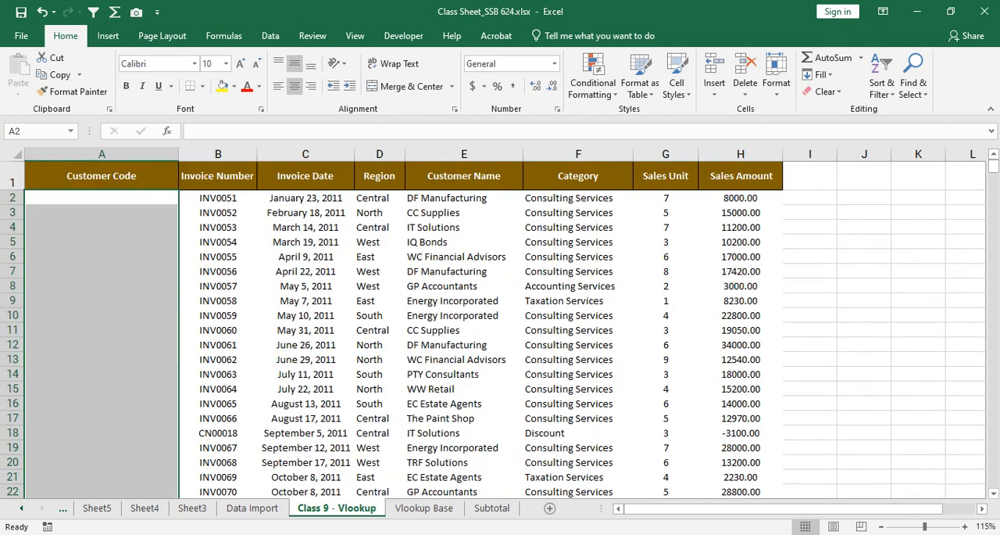
click(102, 241)
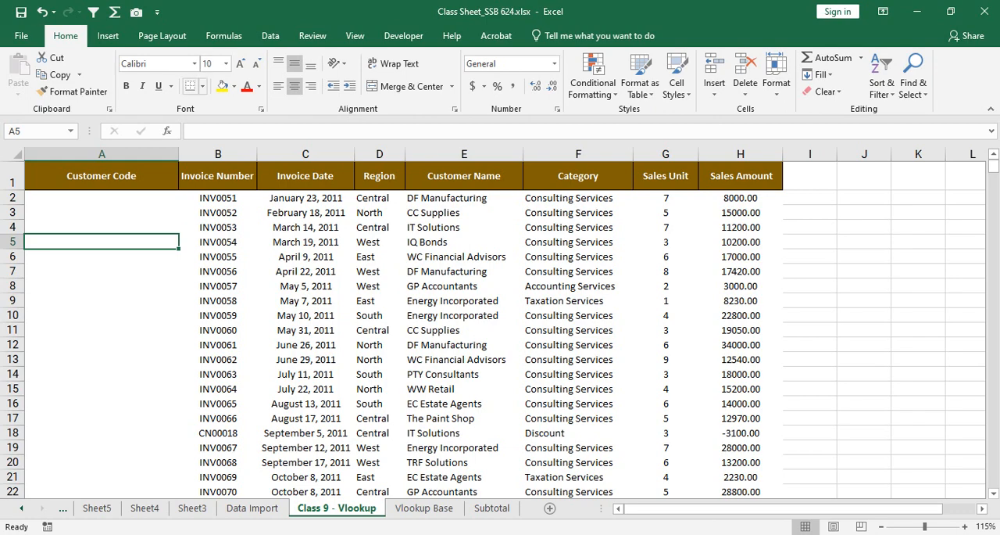
Step: Examine the extent of the invoice table from row 2 to its last records
drag(102, 199, 741, 475)
scroll(741, 475, up, 2)
scroll(578, 313, up, 12)
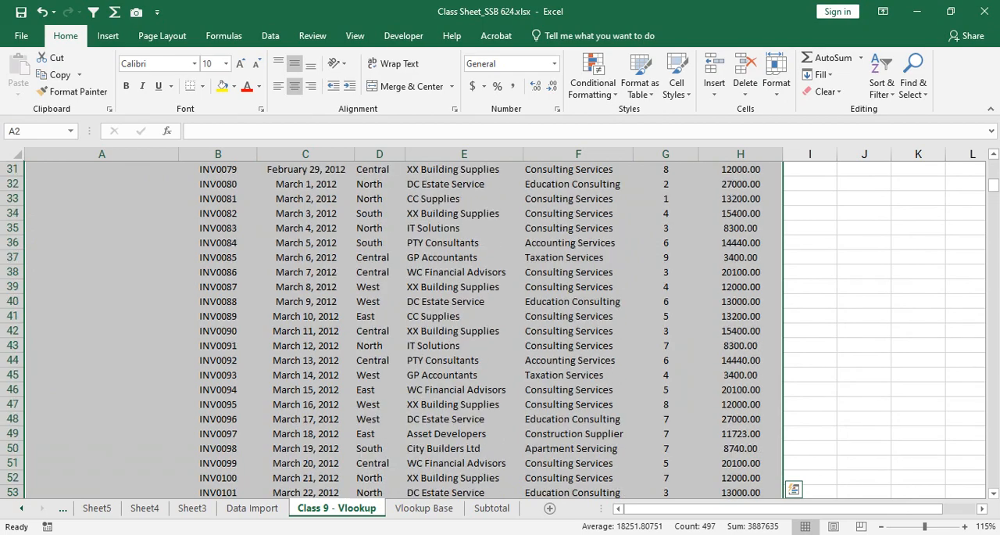
click(579, 272)
drag(993, 172, 993, 481)
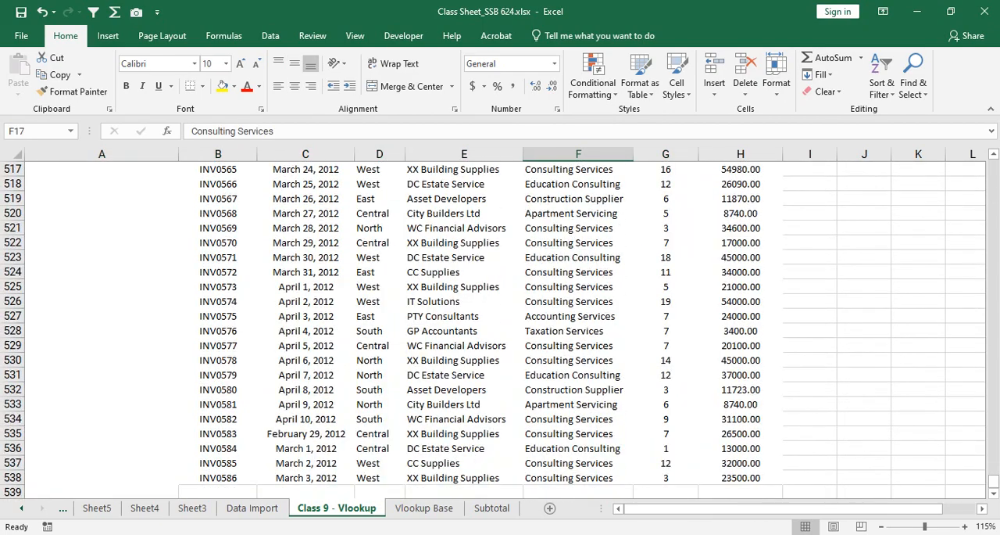
drag(102, 258, 742, 477)
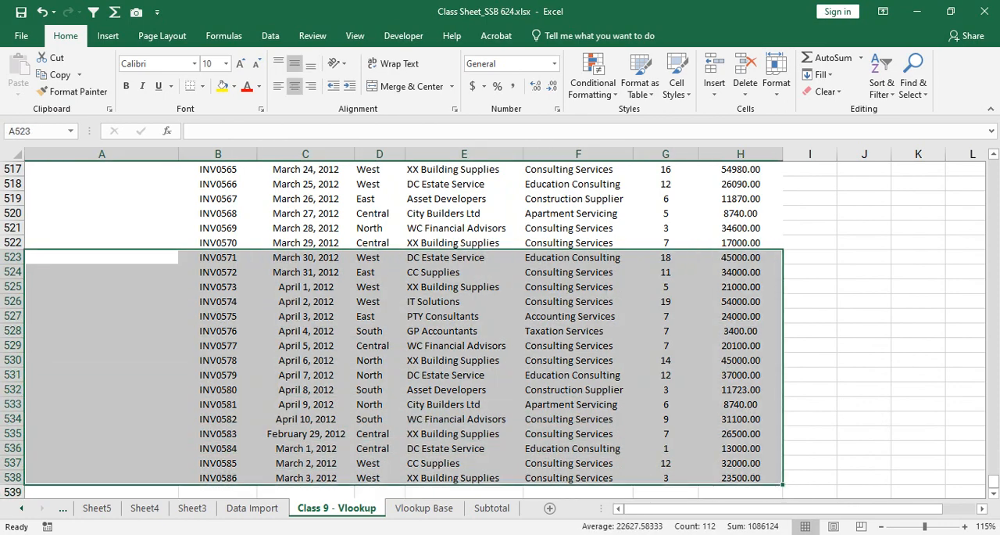
scroll(500, 328, up, 9)
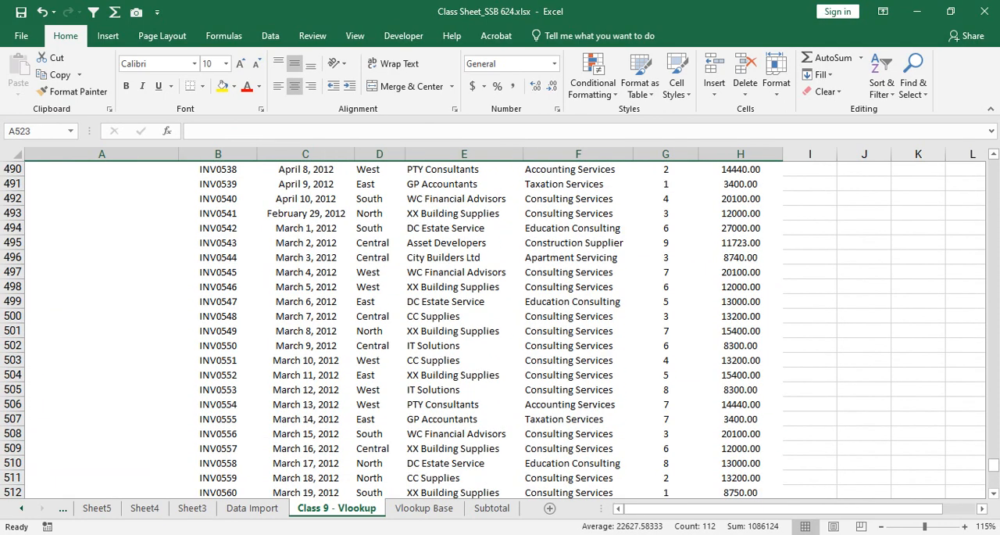
scroll(500, 328, up, 3)
drag(992, 460, 993, 166)
Step: Compare the Customer Name and Category entries across sample invoice rows, including the consulting, accounting, discount and taxation records
click(464, 153)
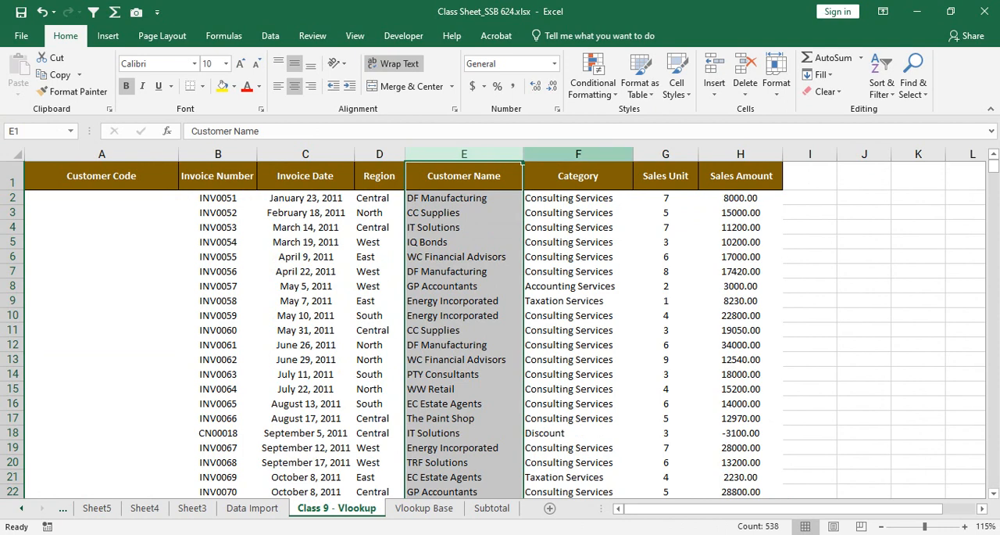
click(578, 154)
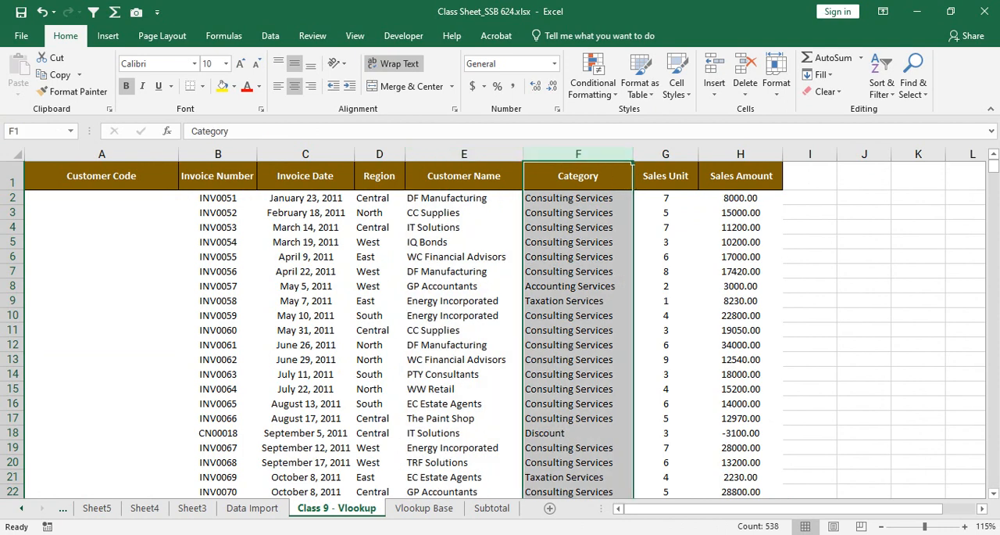
drag(471, 198, 567, 199)
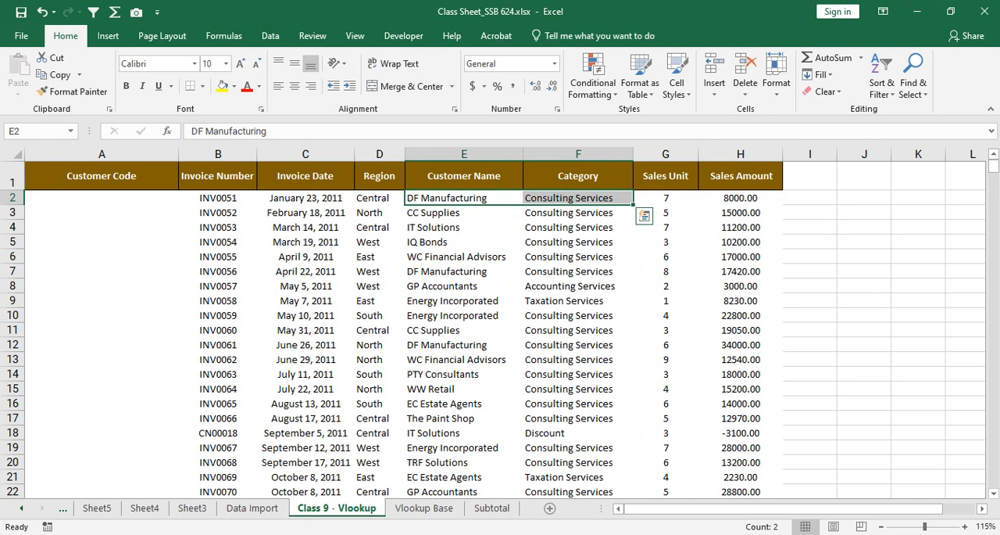
drag(470, 228, 569, 228)
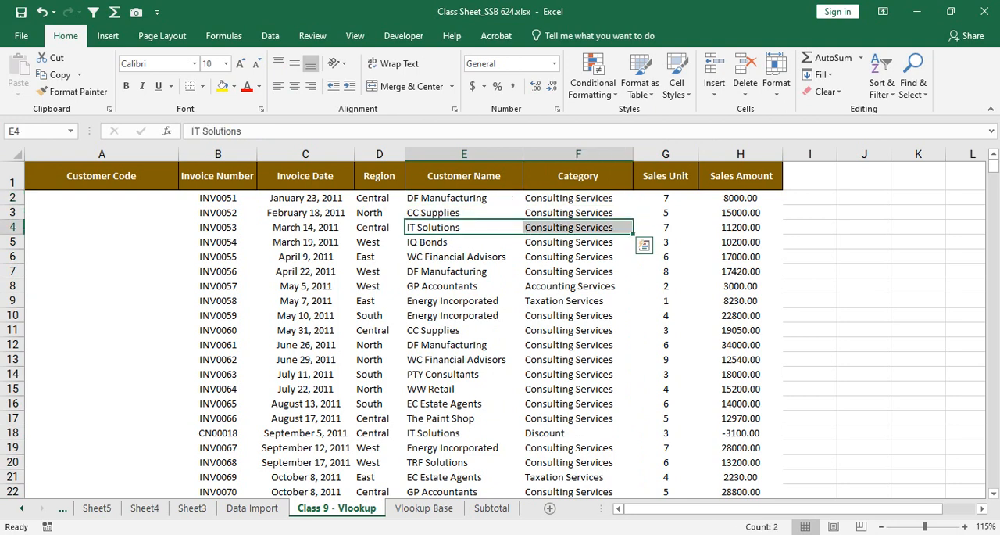
drag(465, 286, 569, 271)
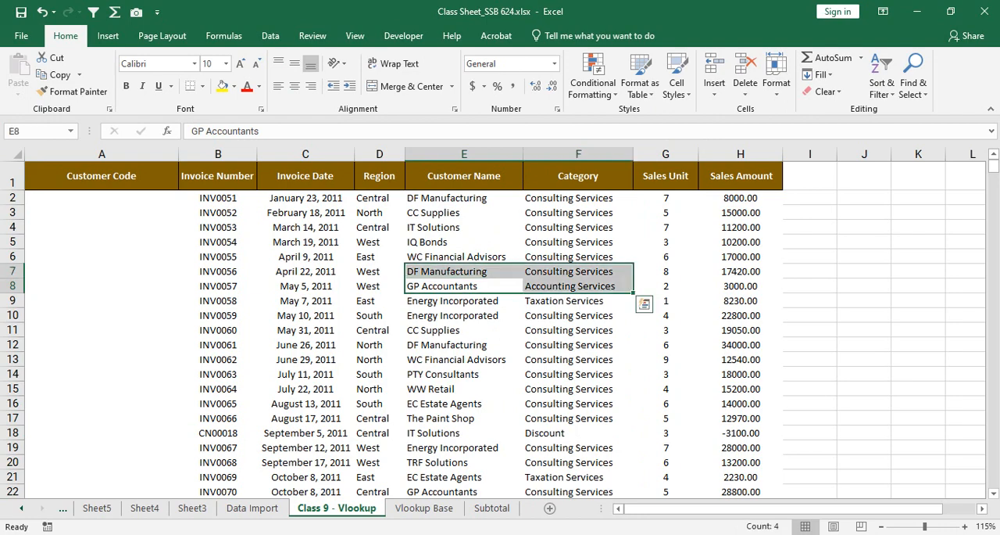
drag(464, 433, 568, 433)
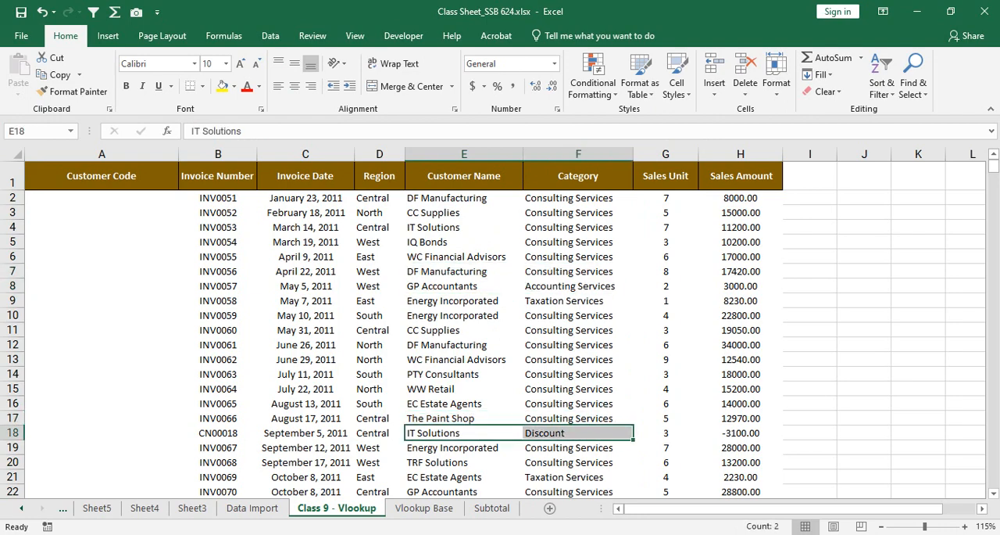
scroll(500, 328, down, 6)
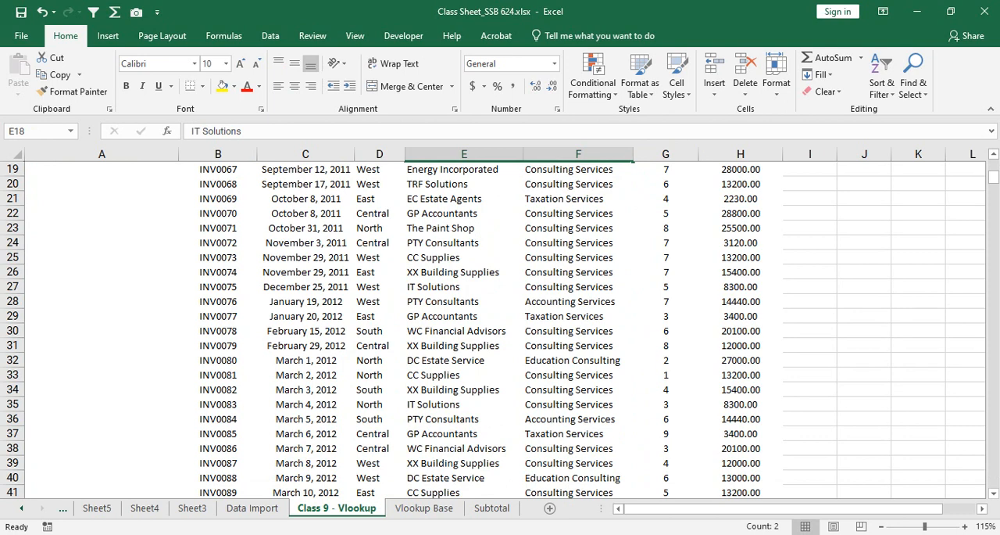
drag(464, 316, 569, 331)
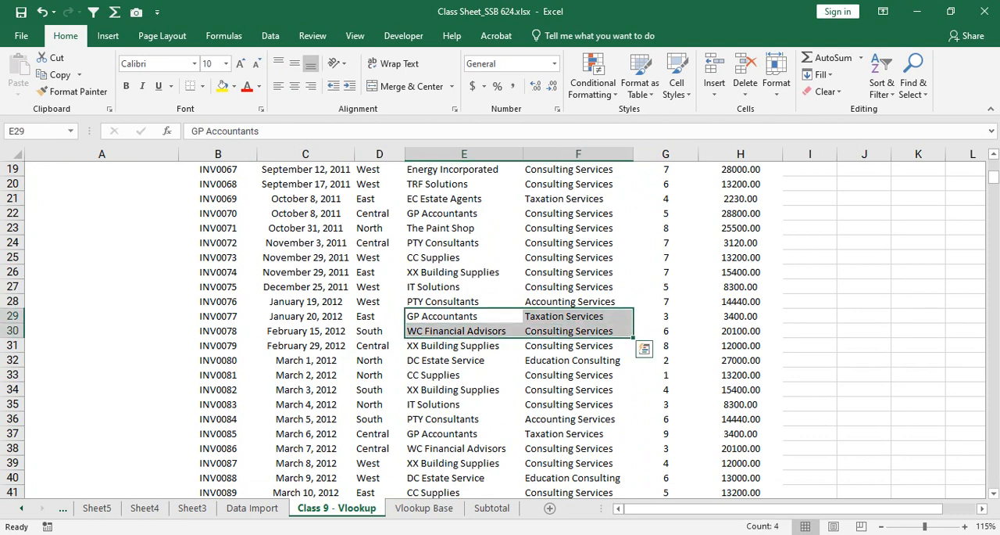
scroll(500, 328, down, 3)
drag(464, 331, 568, 331)
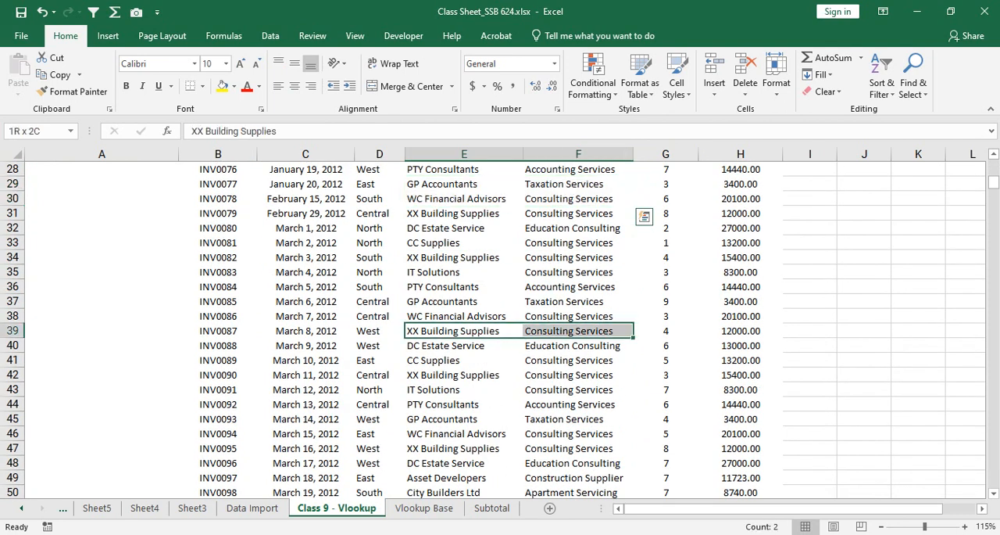
scroll(500, 328, up, 6)
scroll(500, 328, up, 3)
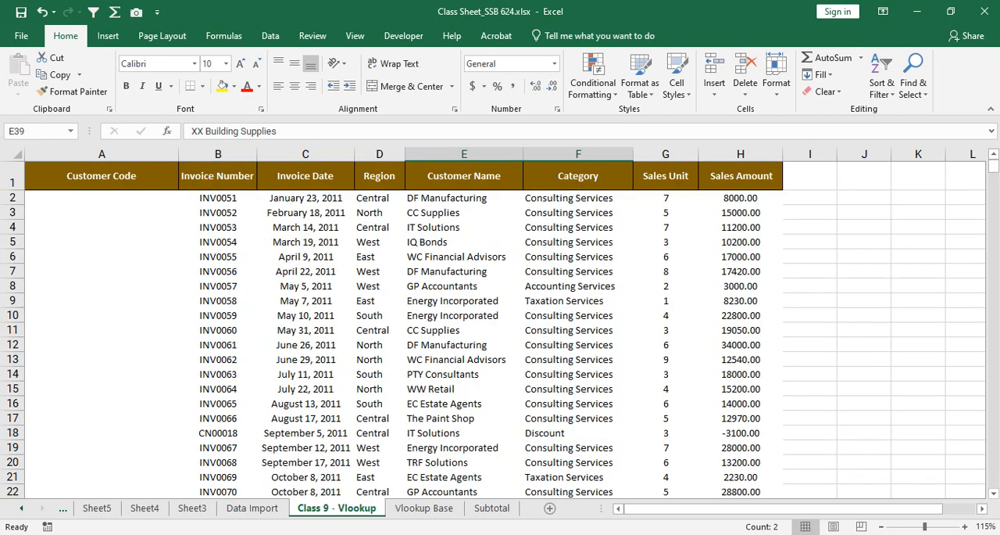
Step: Review the Sales Unit values and the Invoice Date through Sales Amount details of the first invoice record
drag(666, 198, 666, 345)
click(380, 197)
drag(380, 197, 741, 198)
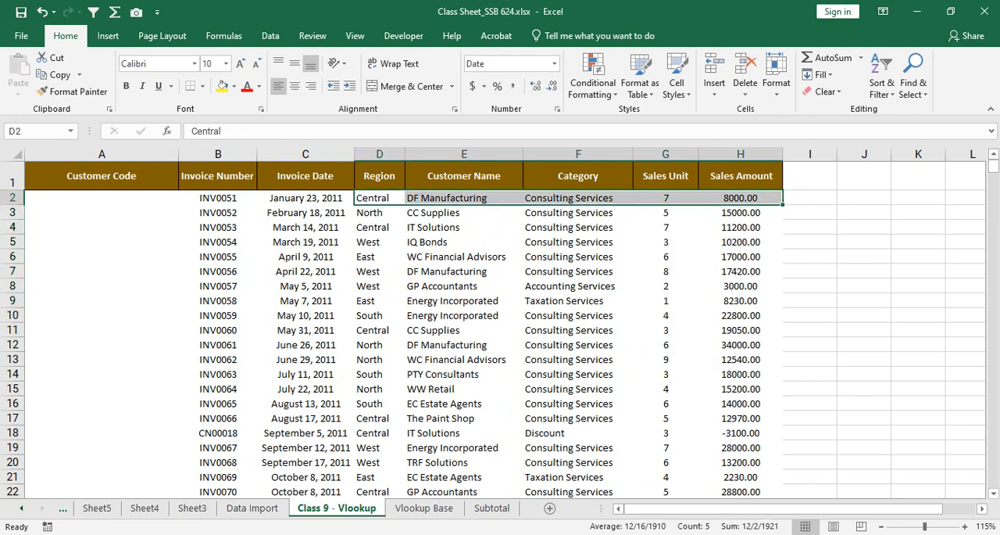
click(306, 198)
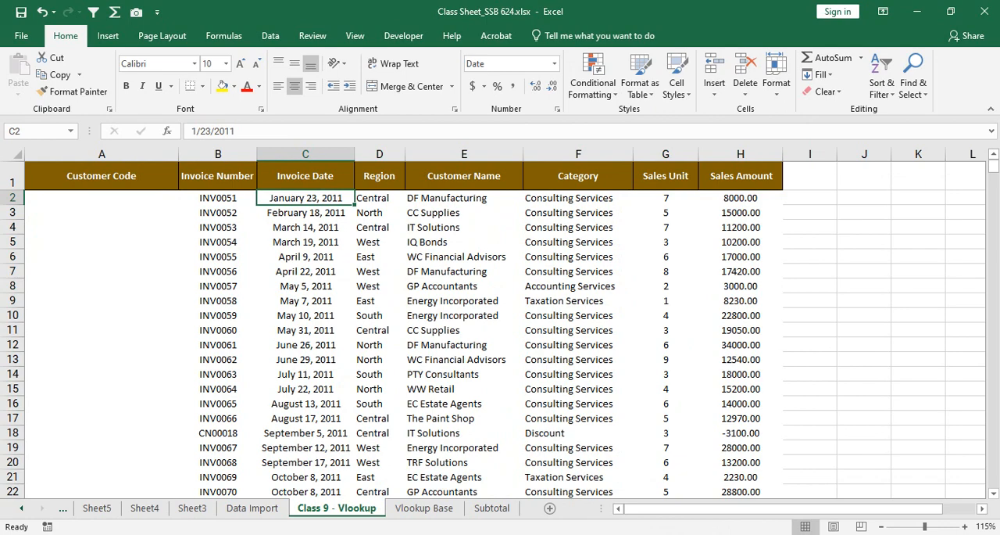
scroll(501, 328, down, 1)
scroll(500, 329, up, 1)
Step: On the Vlookup Base sheet, fit the Customer Code column to its contents and review the customer names and codes
key(ctrl+Page_Down)
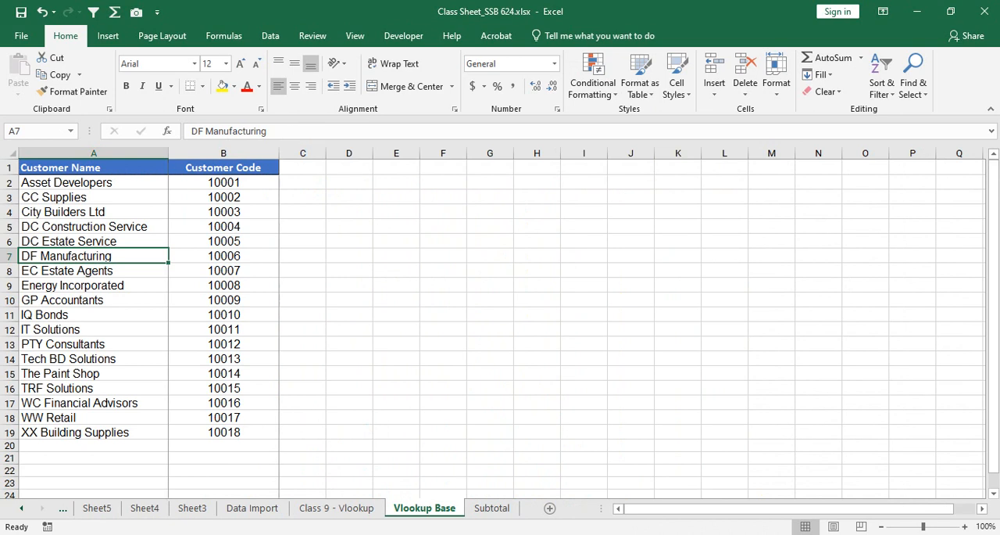
double_click(279, 154)
drag(250, 153, 256, 153)
drag(93, 182, 93, 432)
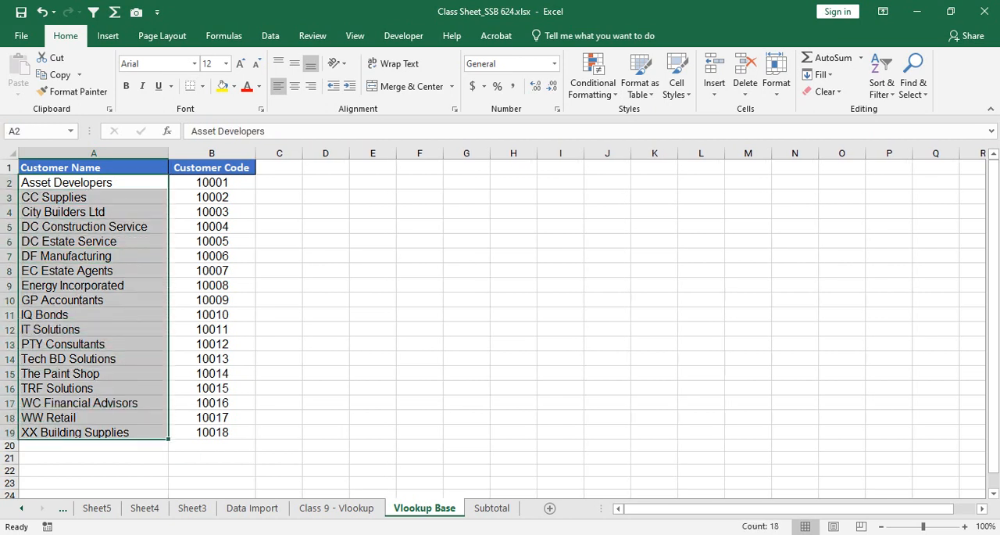
drag(211, 182, 211, 432)
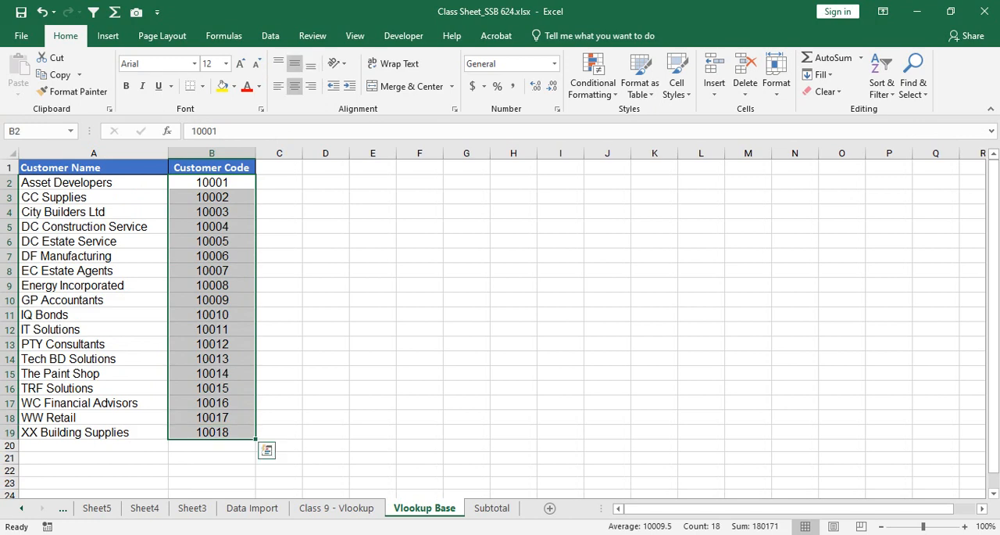
double_click(256, 153)
click(211, 196)
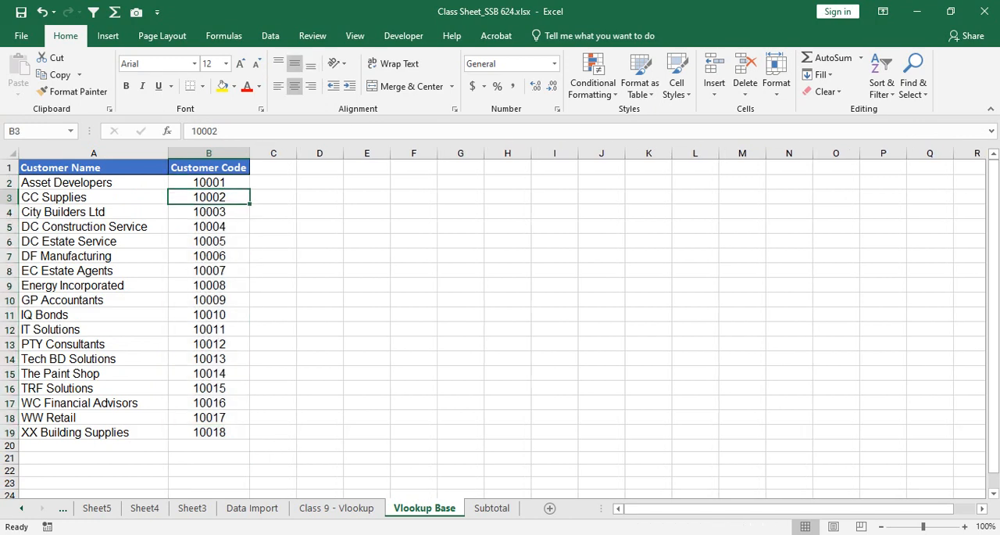
Step: Compare the first invoice record's Customer Code cell A2 with the DF Manufacturing entry on the Vlookup Base sheet
key(ctrl+Page_Up)
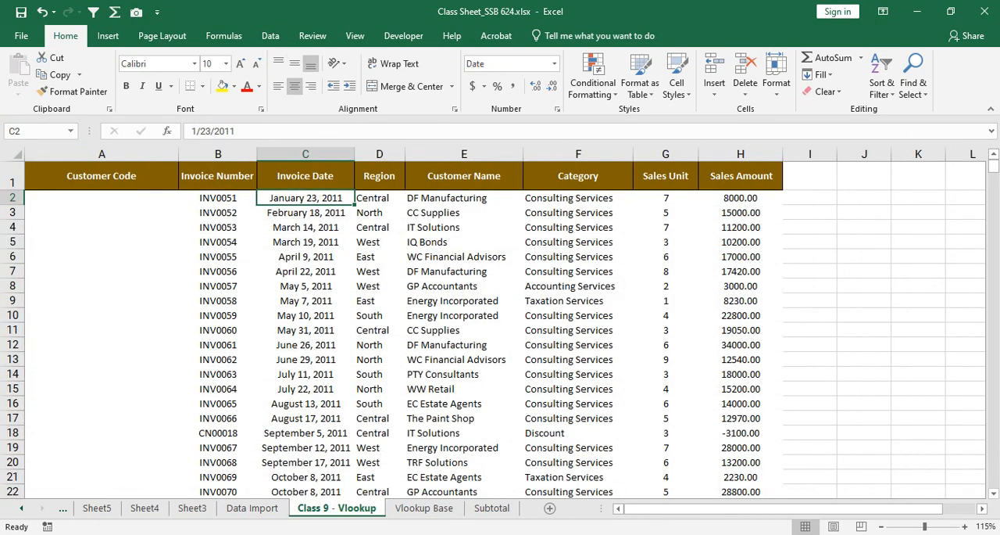
drag(218, 198, 379, 212)
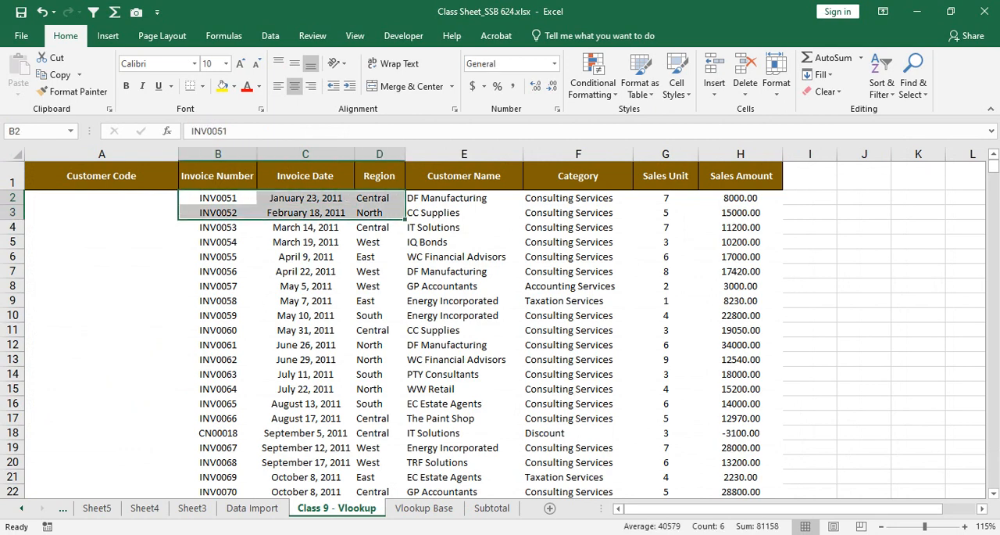
click(101, 198)
key(ctrl+Page_Down)
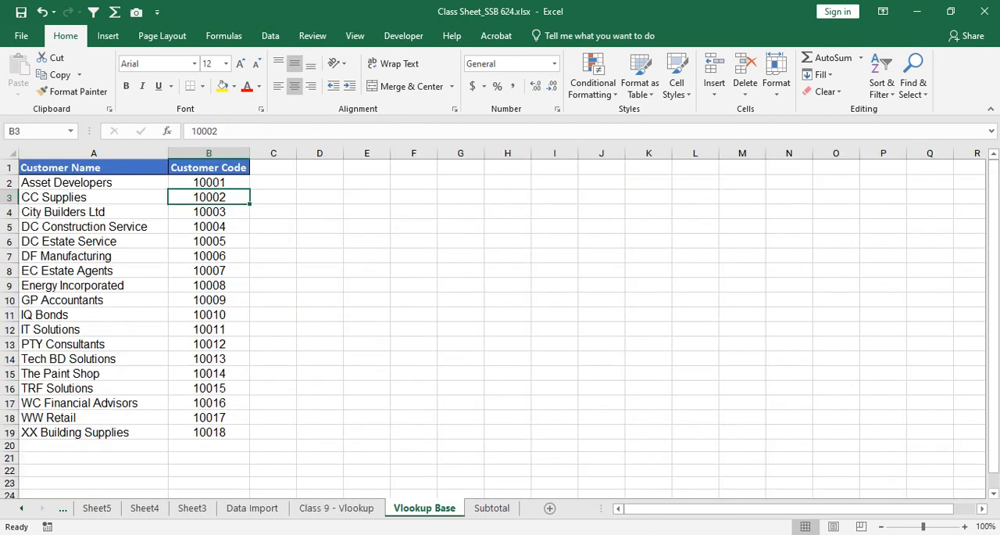
drag(94, 255, 209, 256)
click(337, 508)
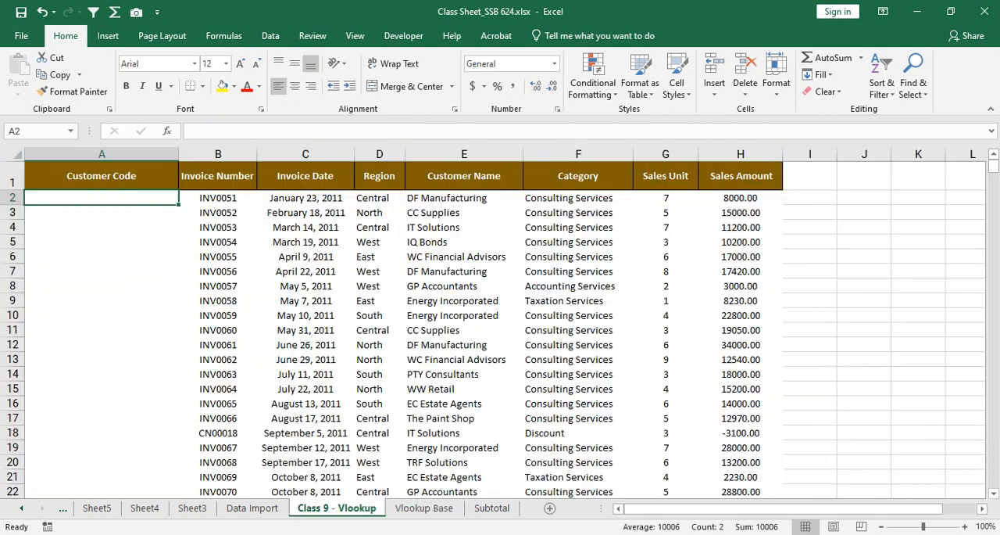
Step: Try entering the code 1006 in cell A2 for the first invoice record, and clear the cell
text(1006)
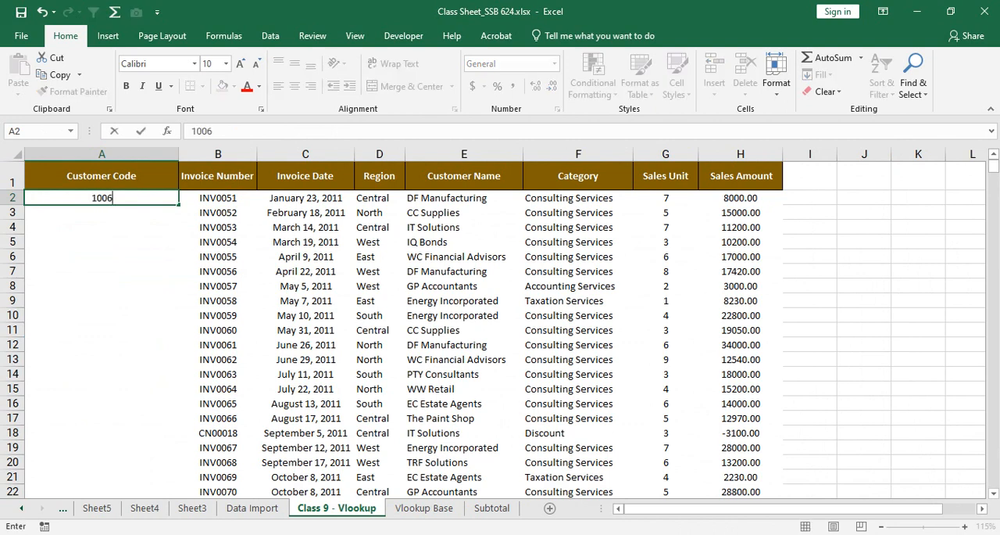
key(Return)
key(Up)
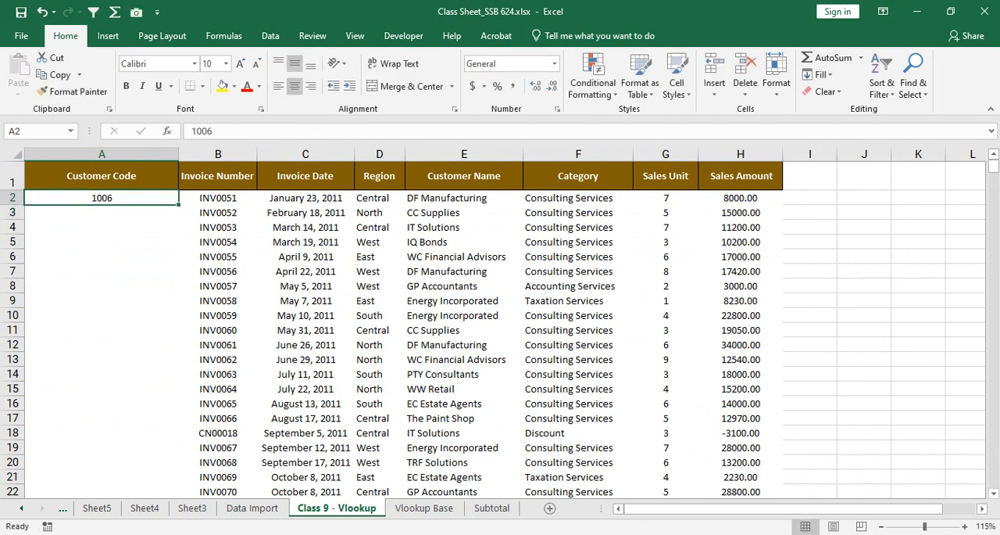
key(BackSpace)
key(Return)
key(Up)
Step: Compare the blank Customer Code column on the Class 9 - Vlookup sheet with the customer list on the Vlookup Base sheet
click(425, 508)
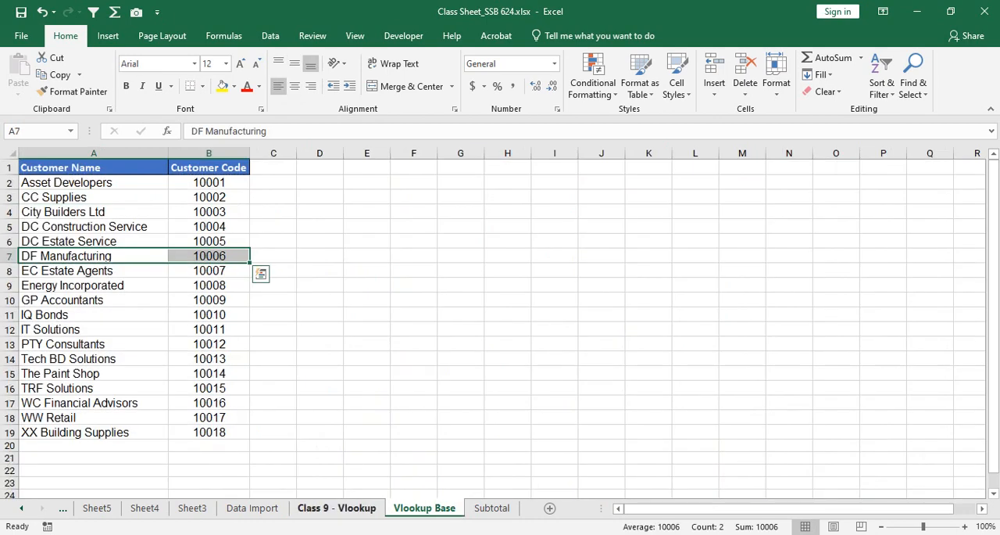
click(337, 508)
click(424, 508)
click(337, 508)
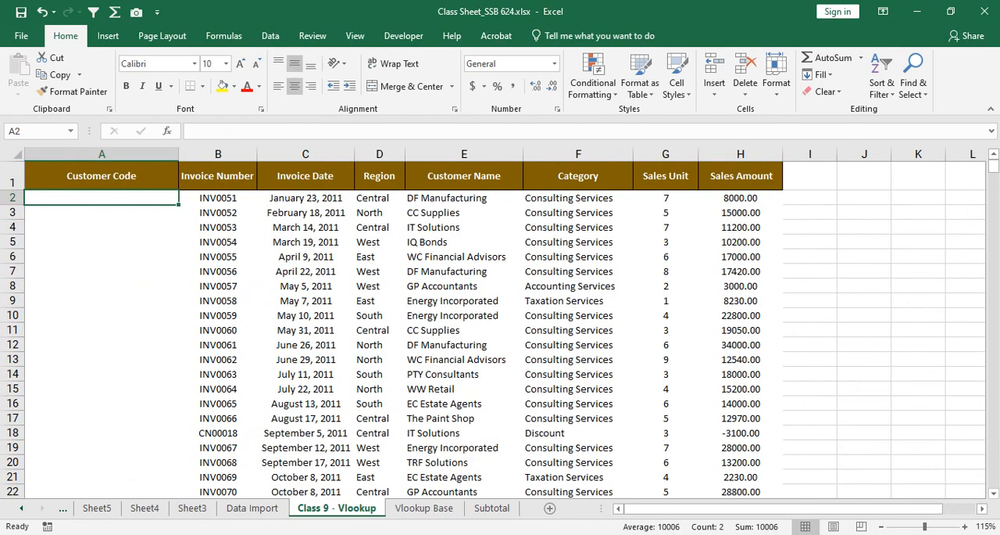
click(424, 508)
click(337, 508)
click(424, 508)
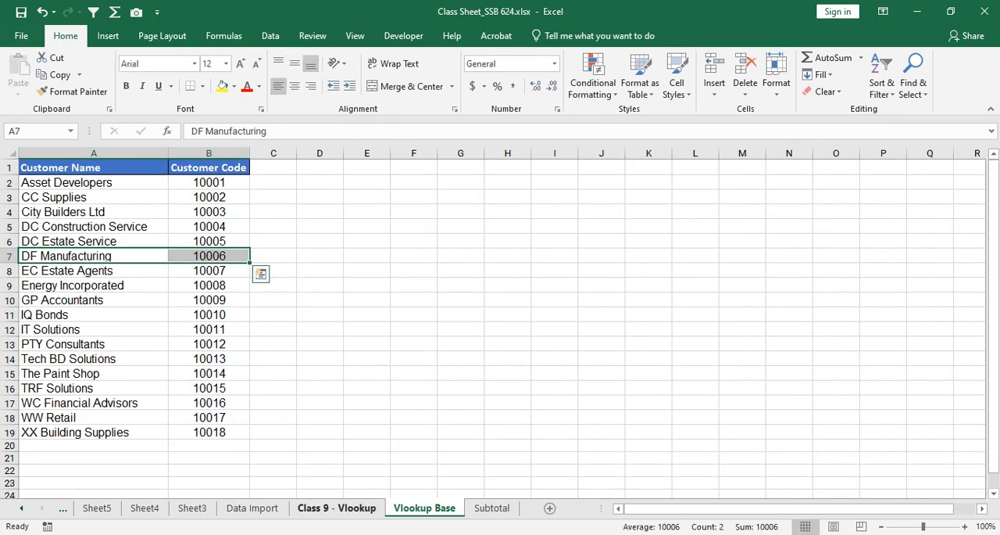
click(337, 508)
Step: On the Vlookup Base sheet, examine the customer names in A2:A19 and their codes in B2:B19
key(ctrl+Page_Down)
click(94, 270)
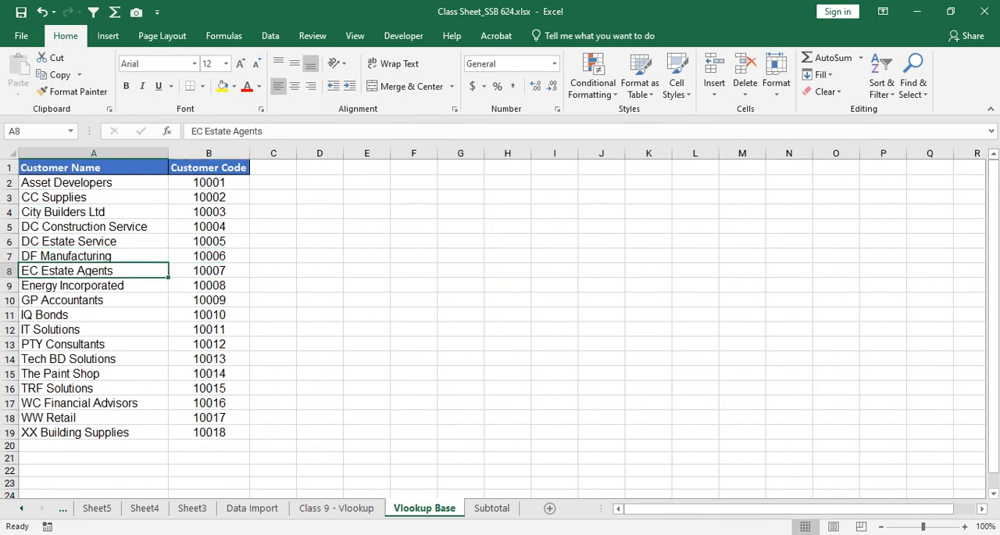
click(94, 183)
key(ctrl+shift+Down)
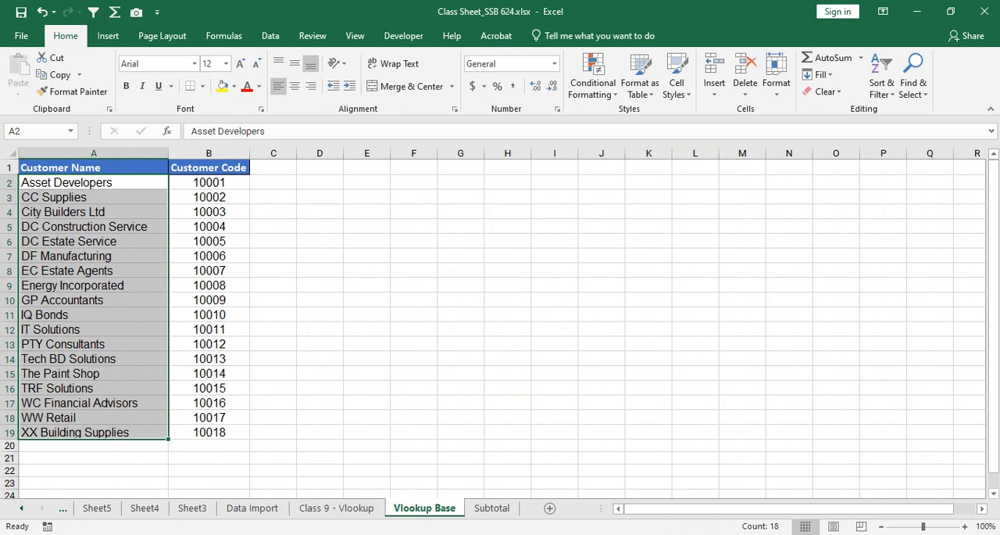
drag(208, 182, 208, 432)
Step: Relate the first invoice record's Customer Name in E2 and Customer Code cell A2 to the Vlookup Base code list
key(ctrl+Page_Up)
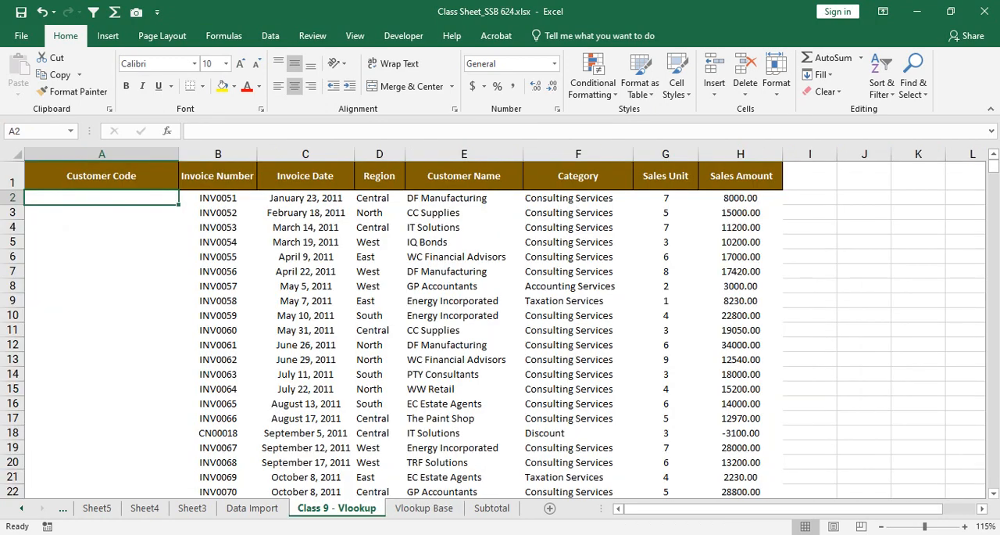
drag(445, 198, 78, 199)
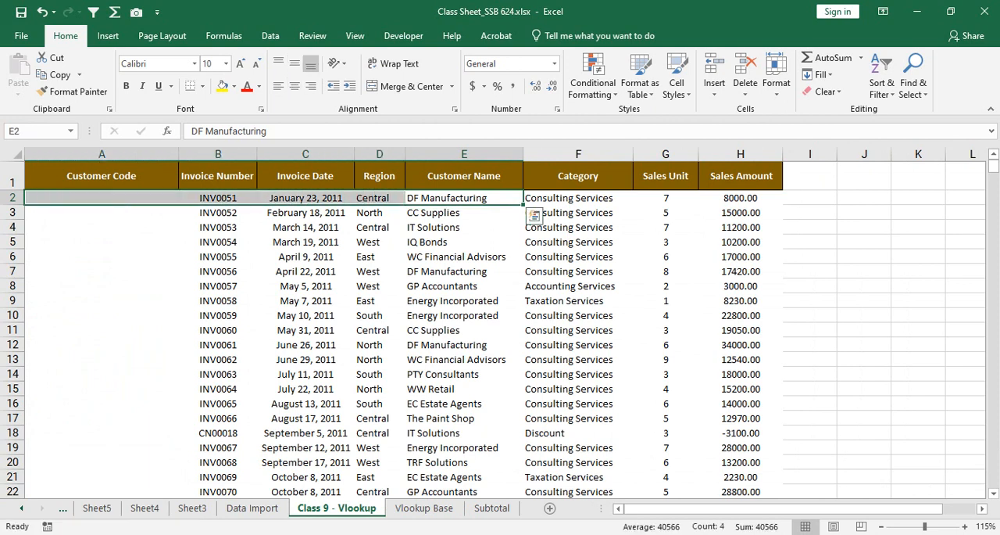
click(102, 198)
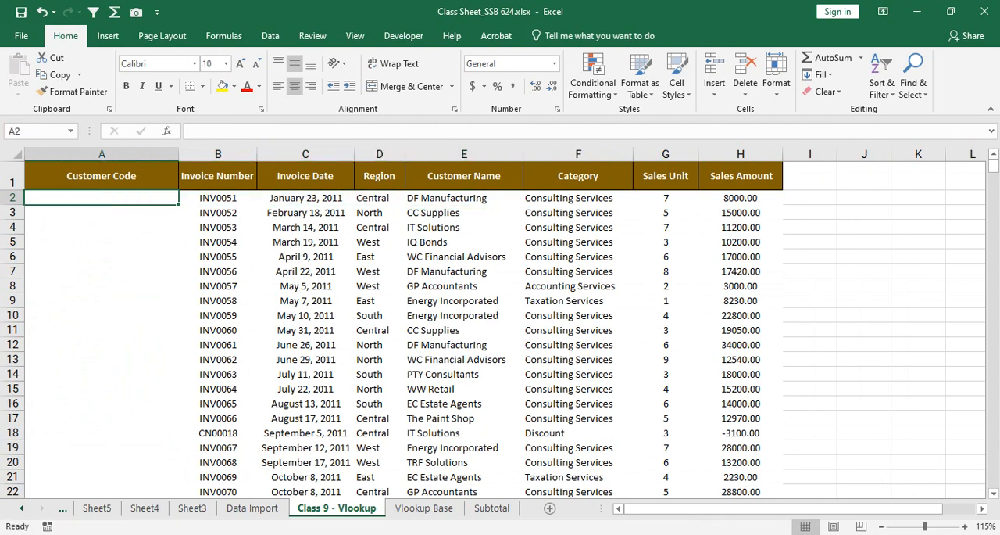
key(ctrl+Page_Down)
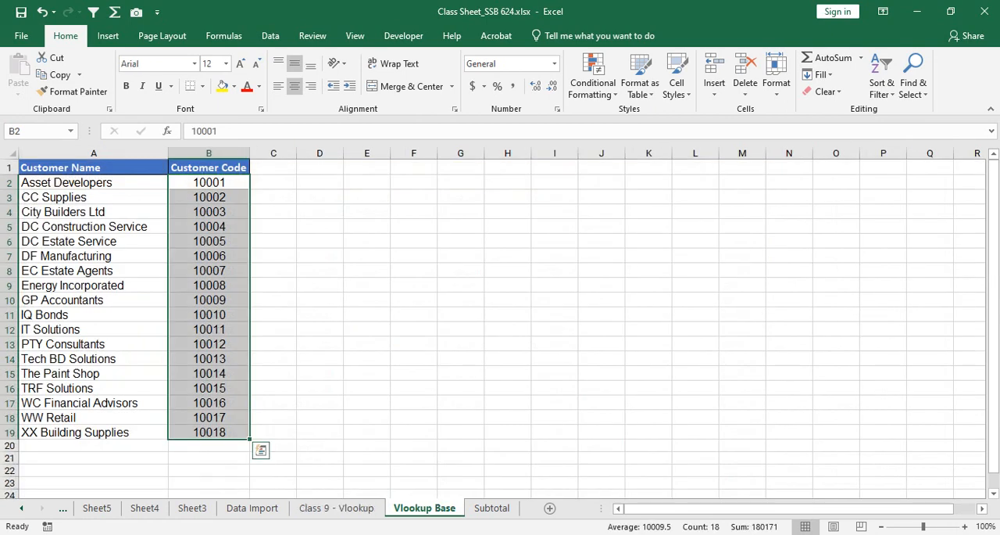
Step: On the Class 9 - Vlookup sheet, widen the Customer Code column slightly and check its cells
key(ctrl+Page_Up)
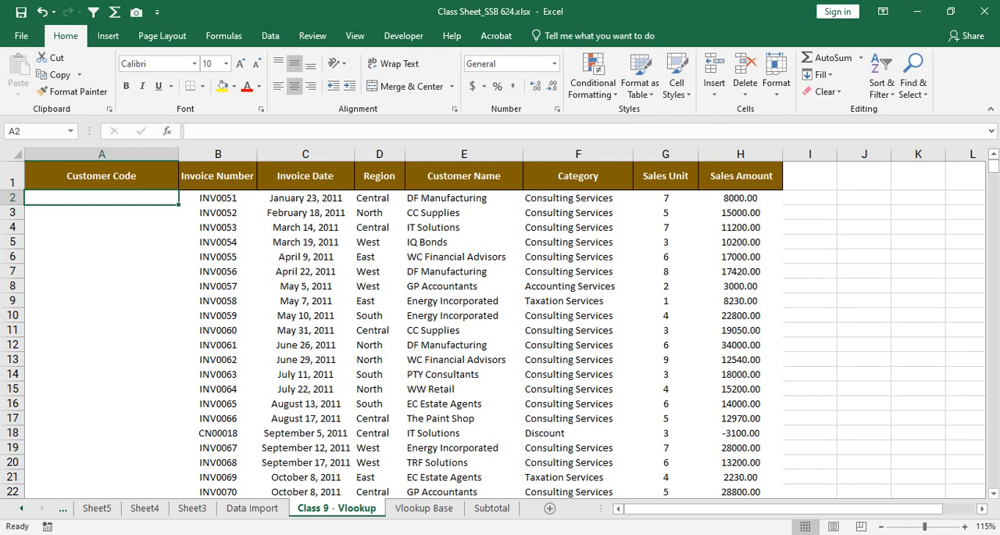
drag(179, 154, 191, 154)
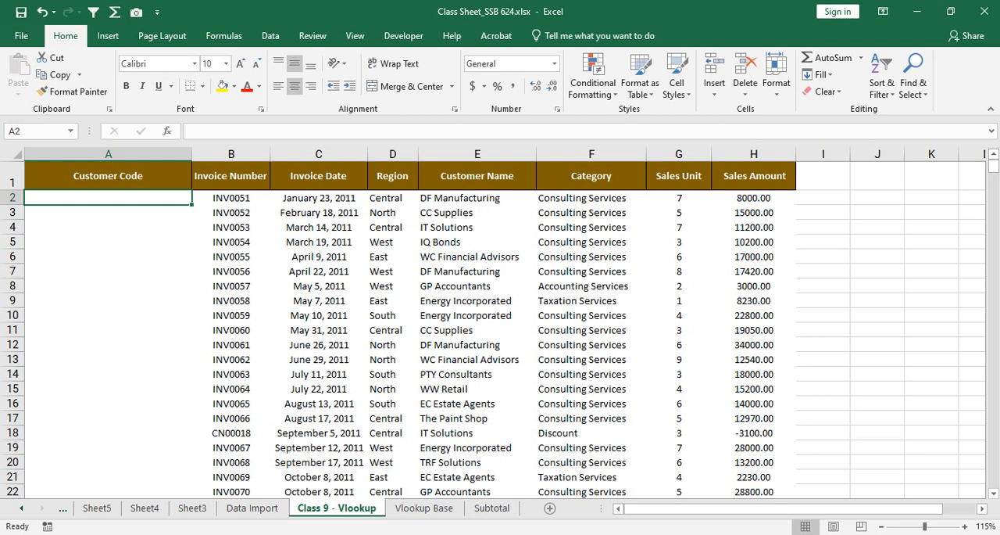
drag(108, 198, 108, 374)
click(108, 213)
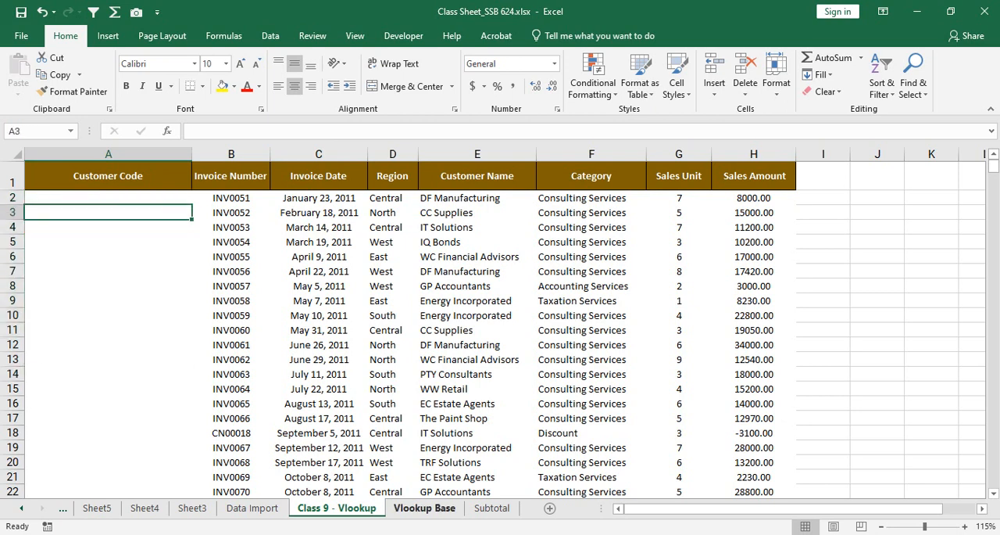
Step: On the Vlookup Base sheet, review the Customer Code entries in B2:B19 and the Asset Developers record in row 2
click(424, 508)
click(209, 197)
drag(209, 182, 209, 432)
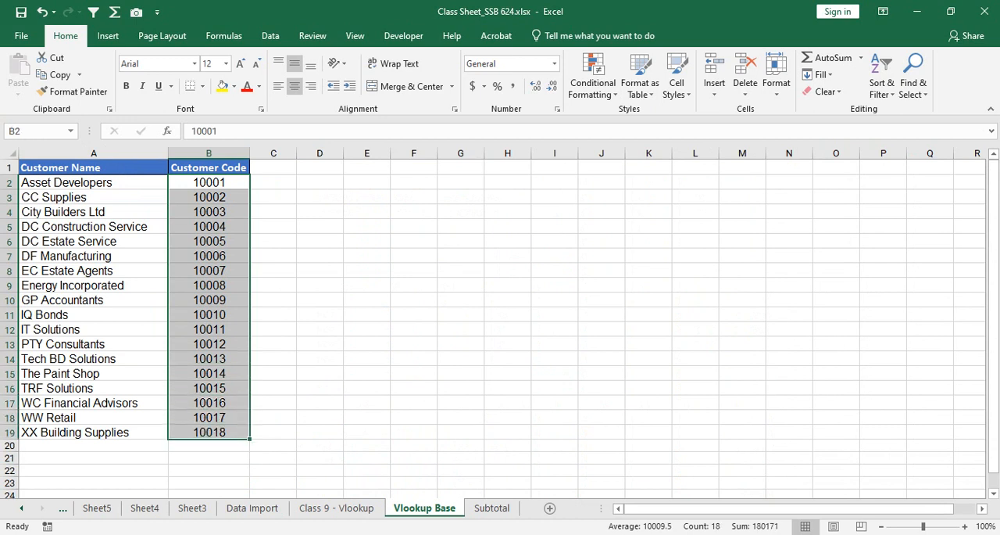
click(208, 182)
key(shift+Left)
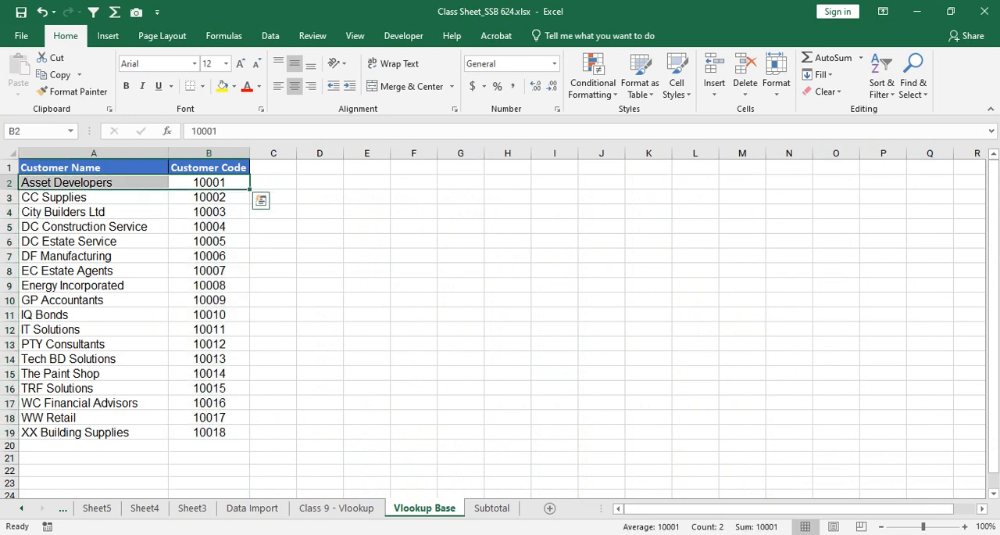
key(Left)
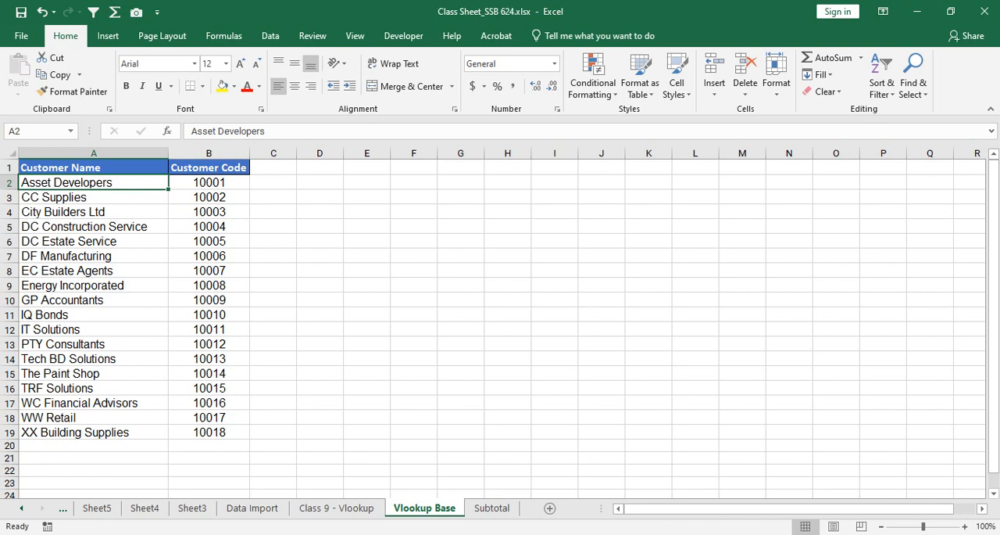
Step: Go down the Customer Name column of the Vlookup Base list and down the matching Customer Code column
key(shift+Down)
key(shift+Down)
key(shift+Down)
key(shift+Down)
key(shift+Down)
key(shift+Down)
key(shift+Down)
key(shift+Down)
key(shift+Down)
key(shift+Down)
key(shift+Down)
key(shift+Down)
key(shift+Down)
key(shift+Down)
key(shift+Down)
key(shift+Down)
key(shift+Down)
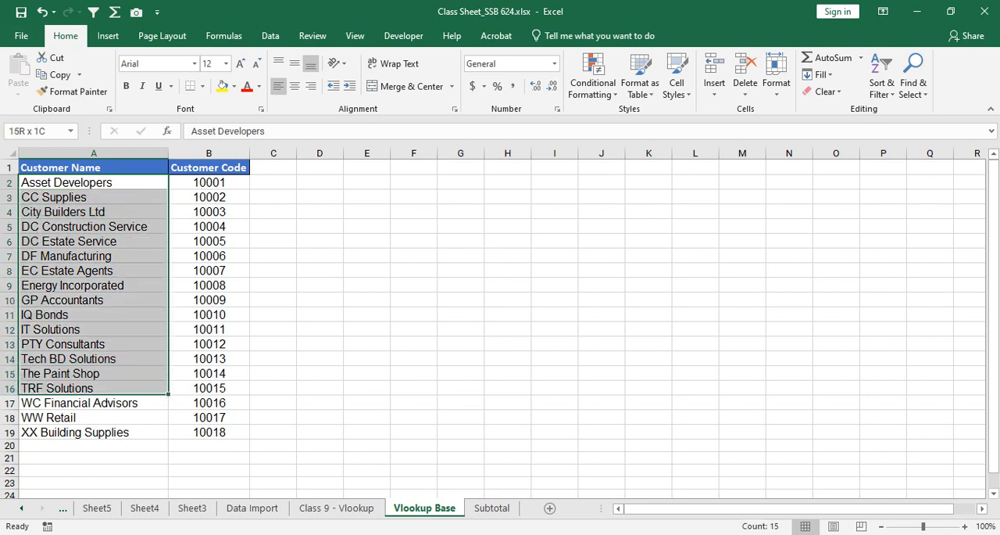
key(Right)
key(shift+Down)
key(shift+Down)
key(shift+Down)
key(shift+Down)
key(shift+Down)
key(shift+Down)
key(shift+Down)
key(shift+Down)
key(shift+Down)
key(shift+Down)
key(shift+Down)
key(shift+Down)
key(shift+Down)
key(shift+Down)
key(shift+Down)
key(shift+Down)
key(shift+Down)
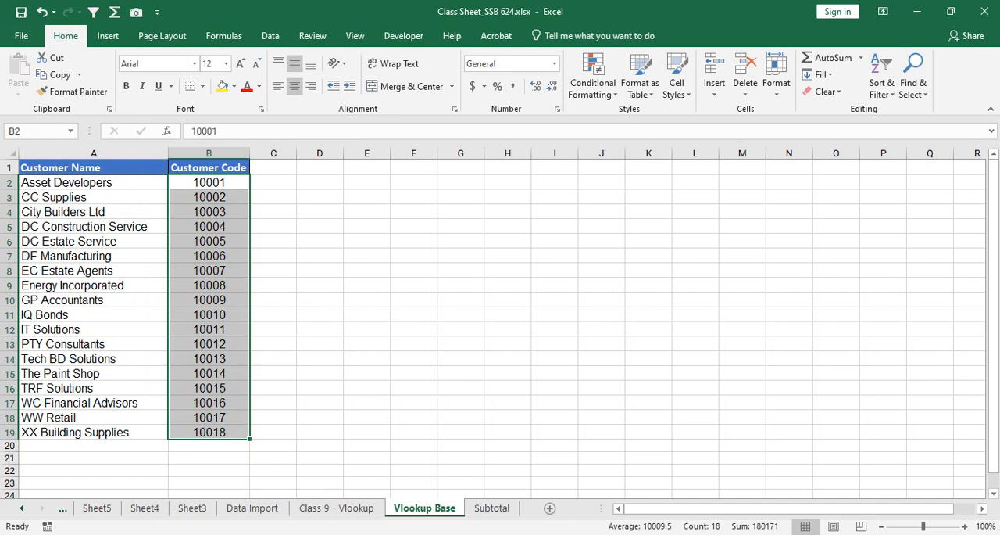
Step: Enlarge the Customer Name and Customer Code headers to 16 pt, centre them, and widen the Customer Code column
key(Left)
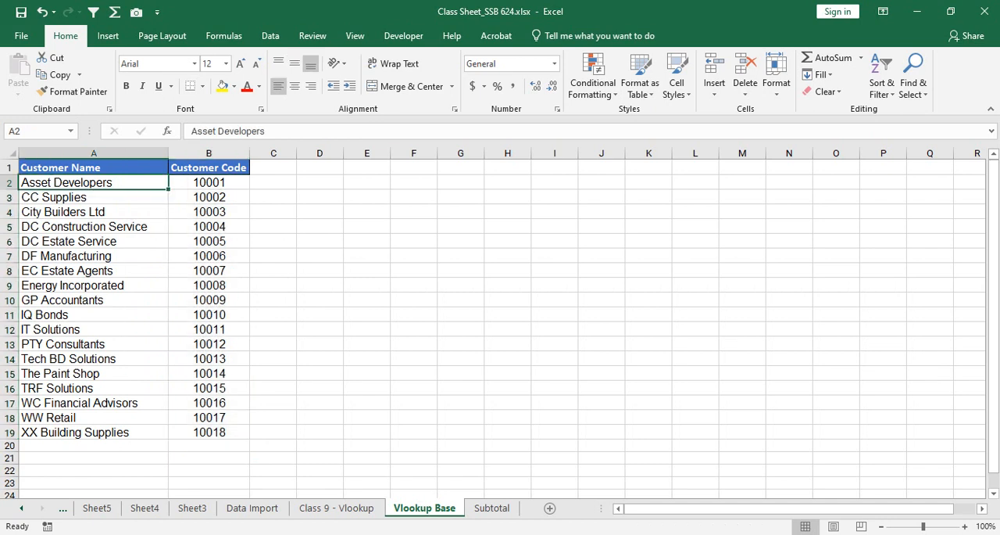
key(Up)
key(shift+Right)
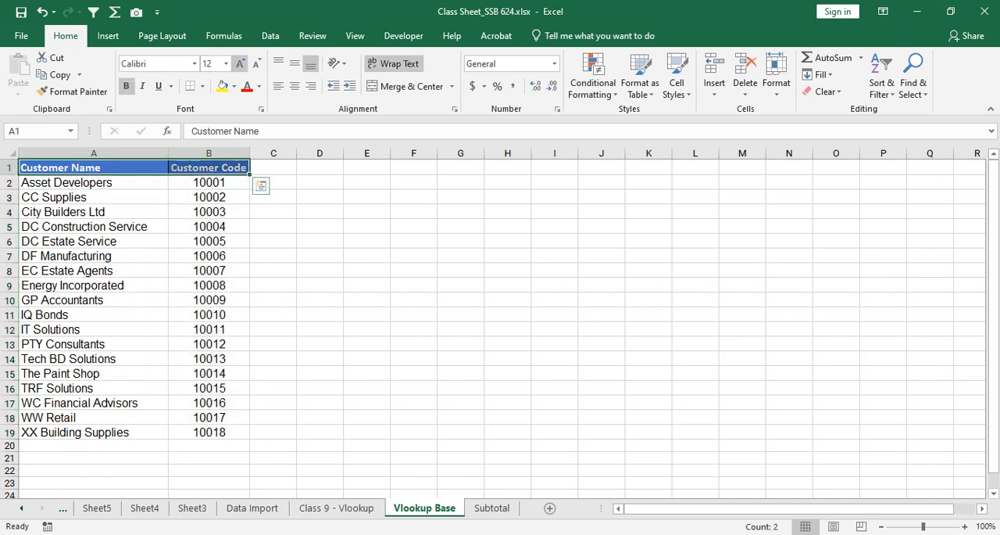
double_click(240, 63)
drag(250, 153, 277, 153)
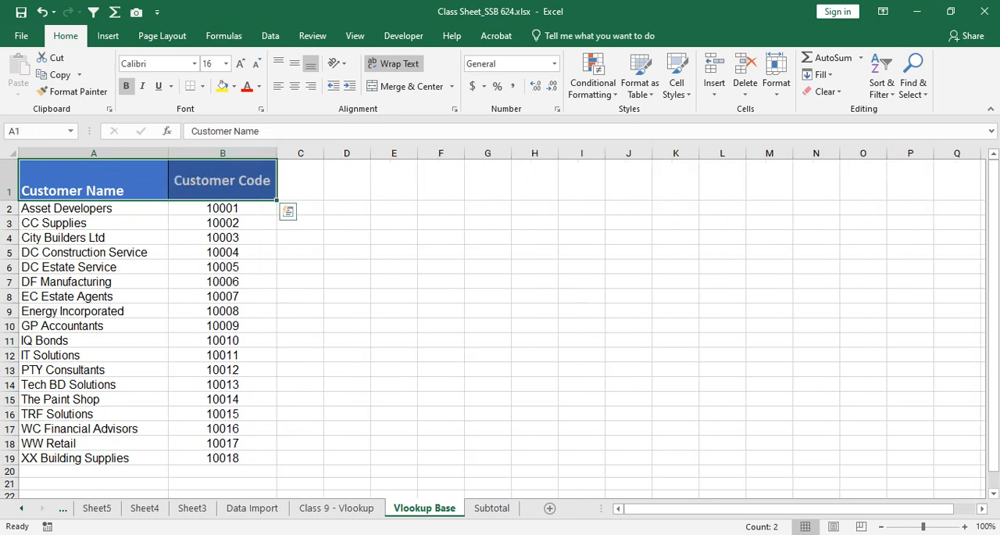
click(295, 63)
click(295, 86)
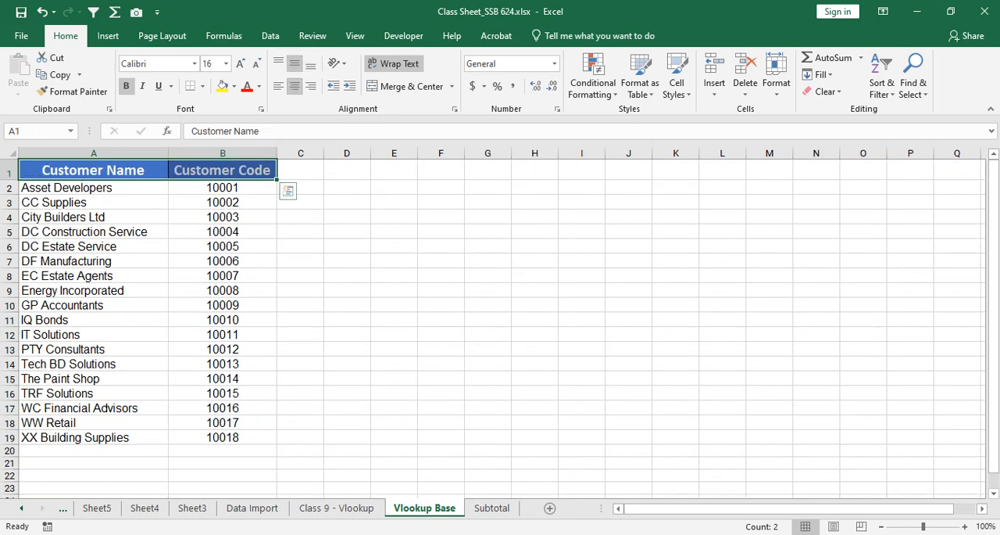
Step: Left-align the Customer Name header in A1 and check the Asset Developers record below it
click(94, 217)
drag(93, 188, 223, 261)
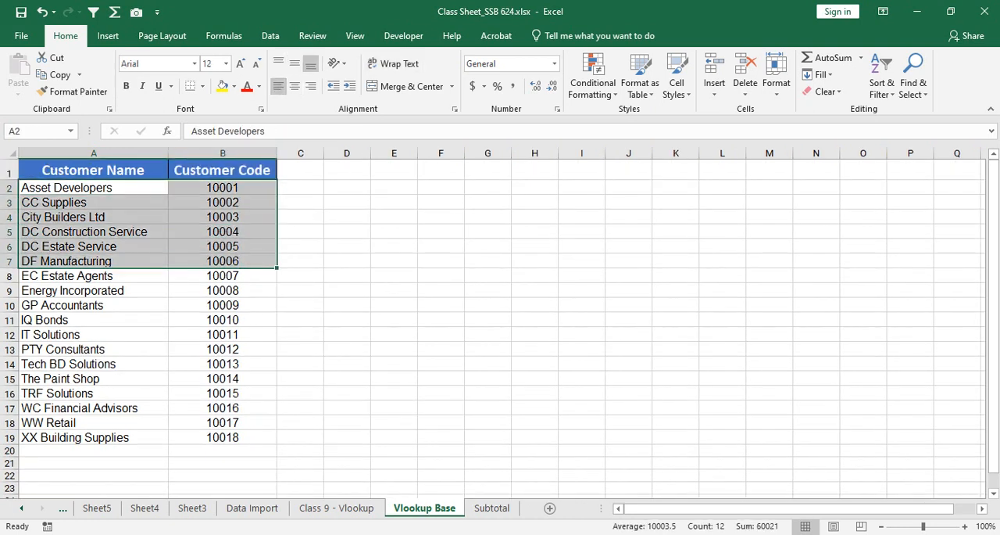
click(94, 170)
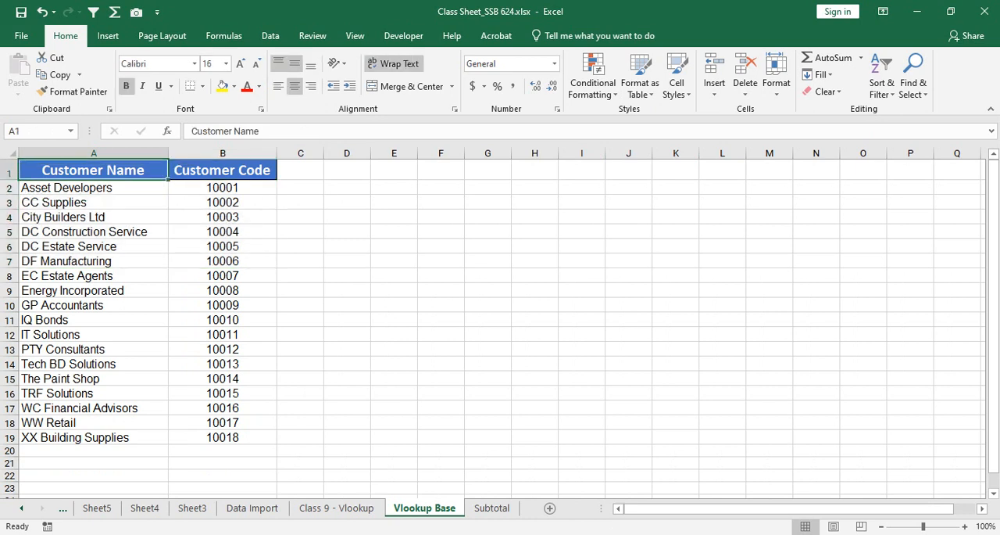
click(279, 86)
click(93, 217)
drag(94, 187, 223, 188)
Step: On the Class 9 - Vlookup sheet, review the Customer Code, Customer Name and Category columns of the invoice records
click(336, 507)
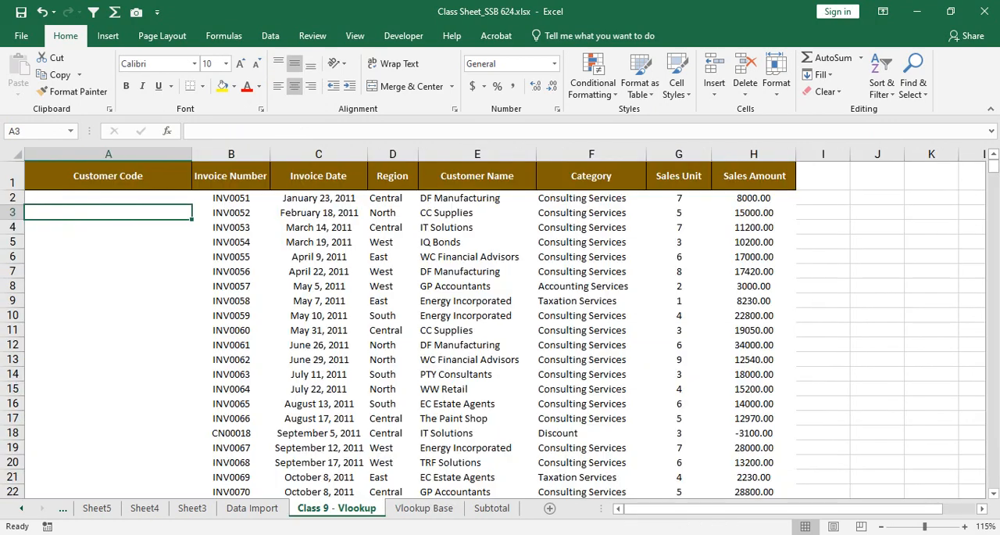
drag(107, 197, 108, 374)
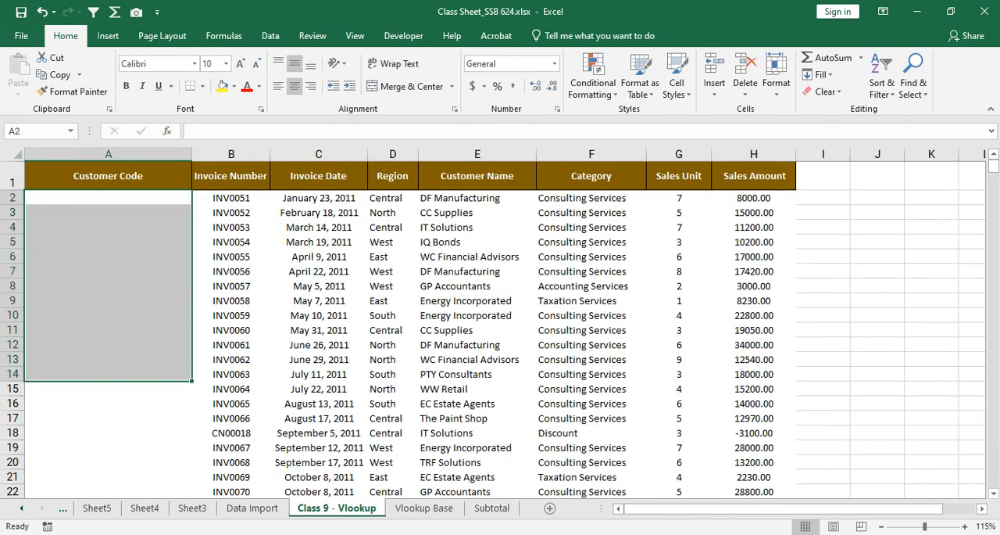
drag(477, 198, 476, 462)
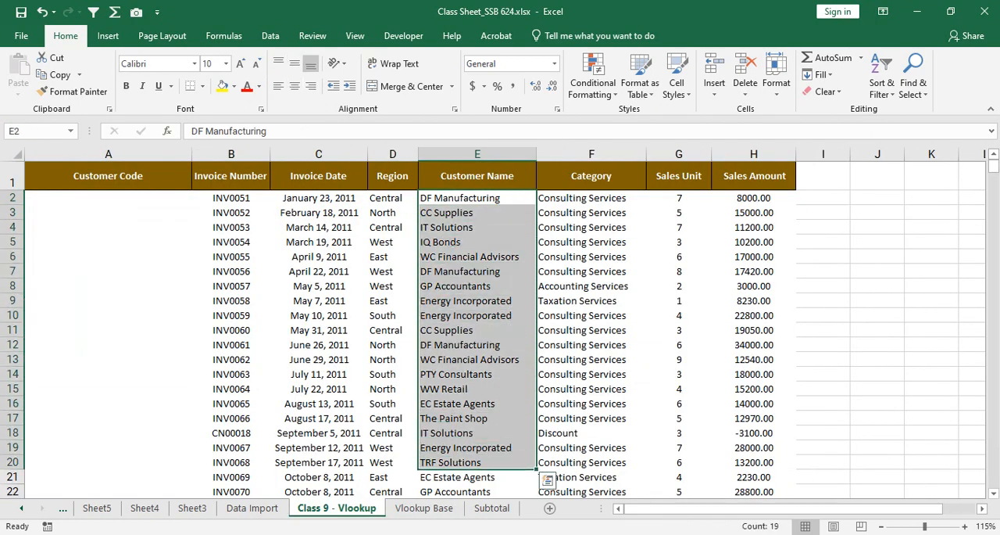
drag(591, 198, 591, 389)
drag(108, 198, 108, 315)
Step: Review the Vlookup Base lookup range A2:B19, including its separate code and name columns and the GP Accountants entry
click(425, 508)
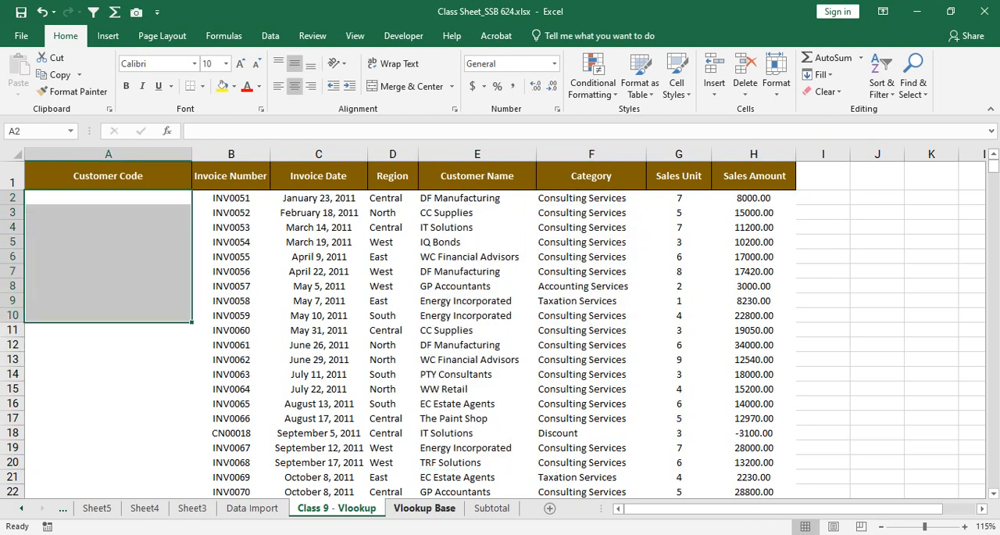
click(93, 188)
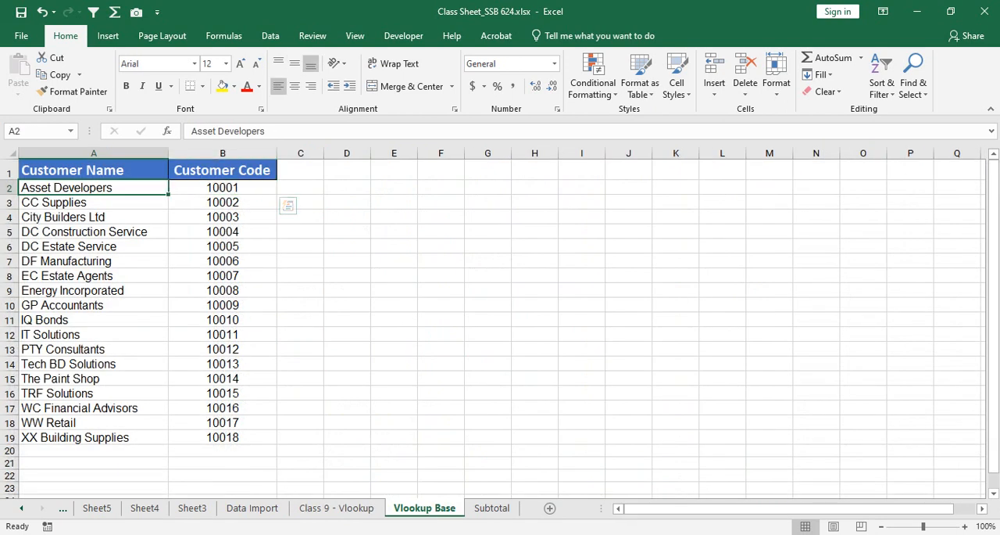
drag(93, 188, 223, 437)
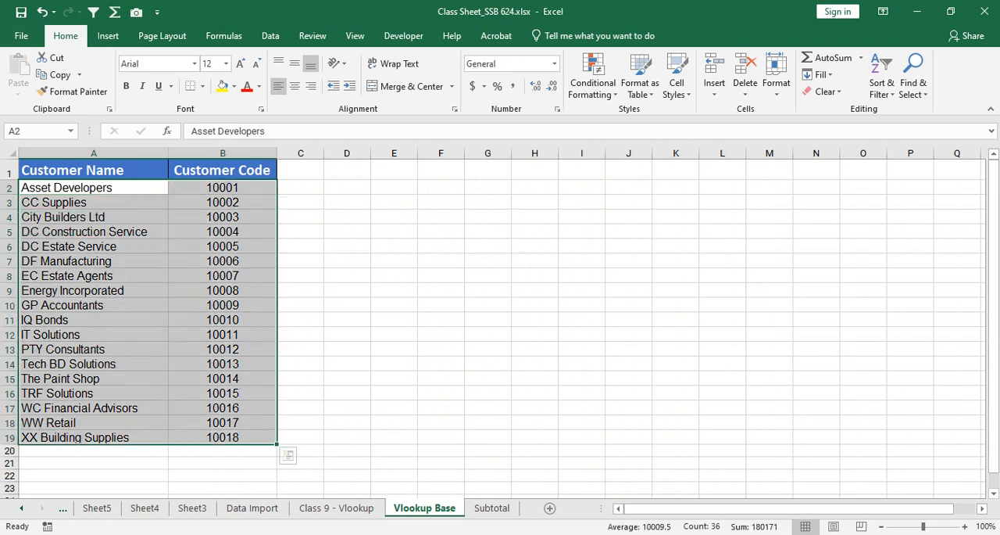
click(223, 305)
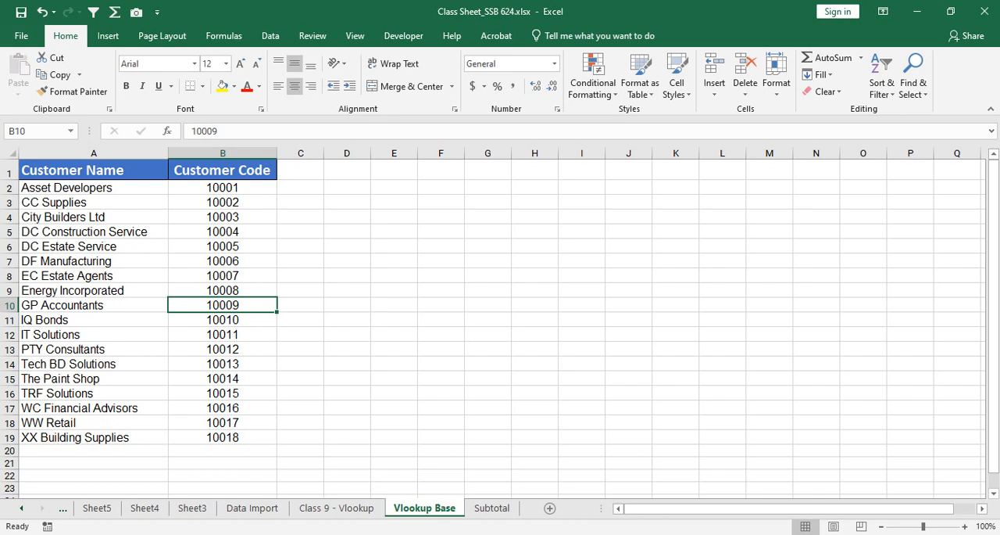
drag(222, 187, 222, 437)
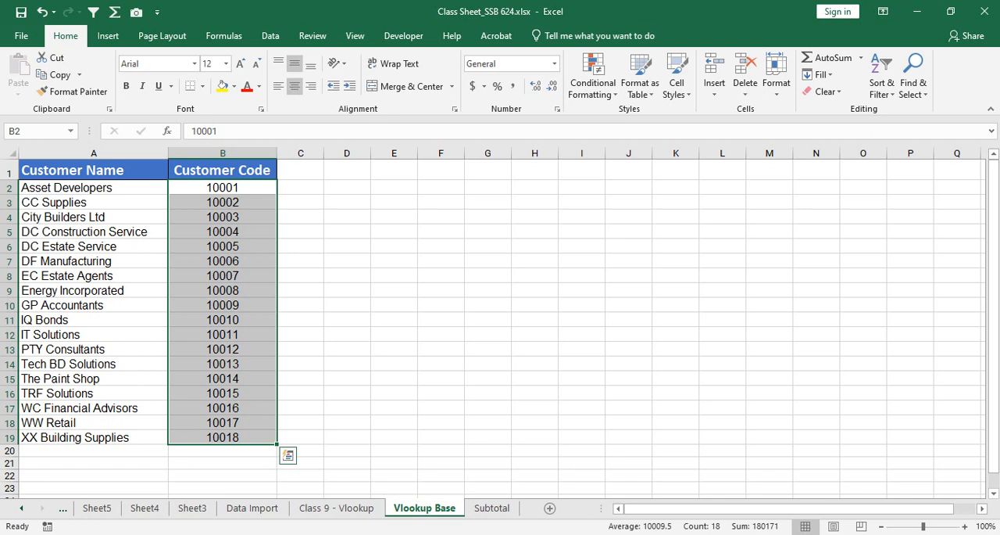
drag(94, 188, 93, 437)
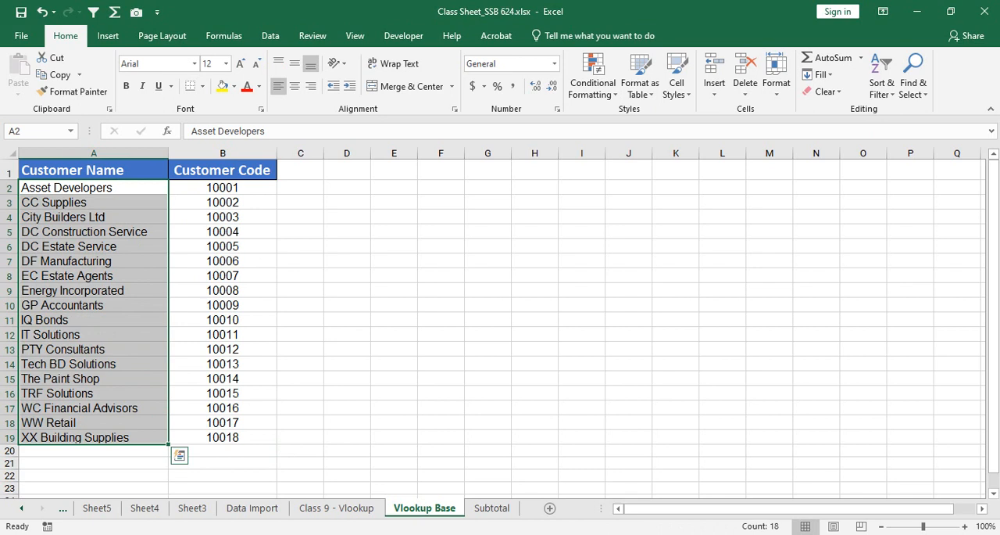
click(94, 304)
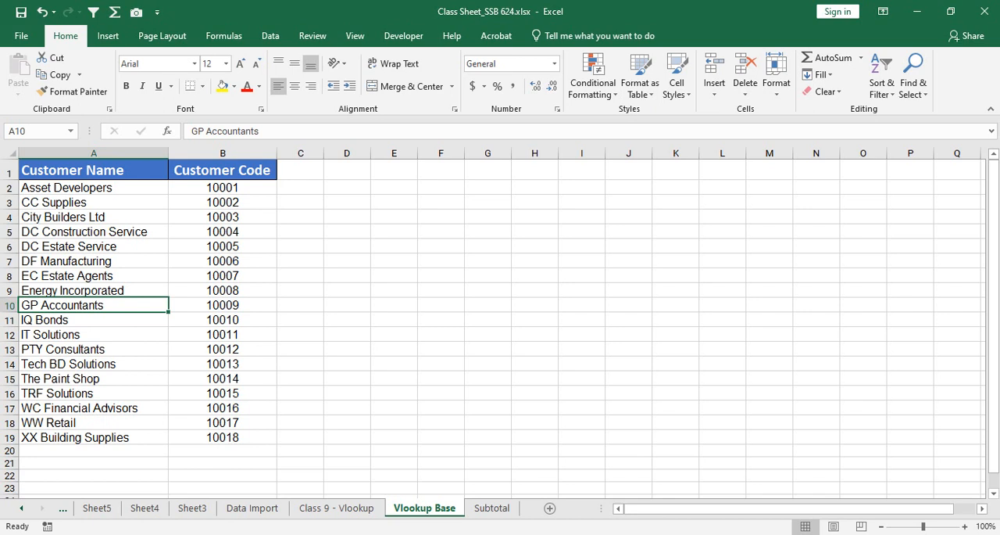
Step: Try filling Asset Developers down A2:A19, compare the repeated names with codes B2:B19, and undo the fill
drag(94, 188, 93, 378)
click(93, 202)
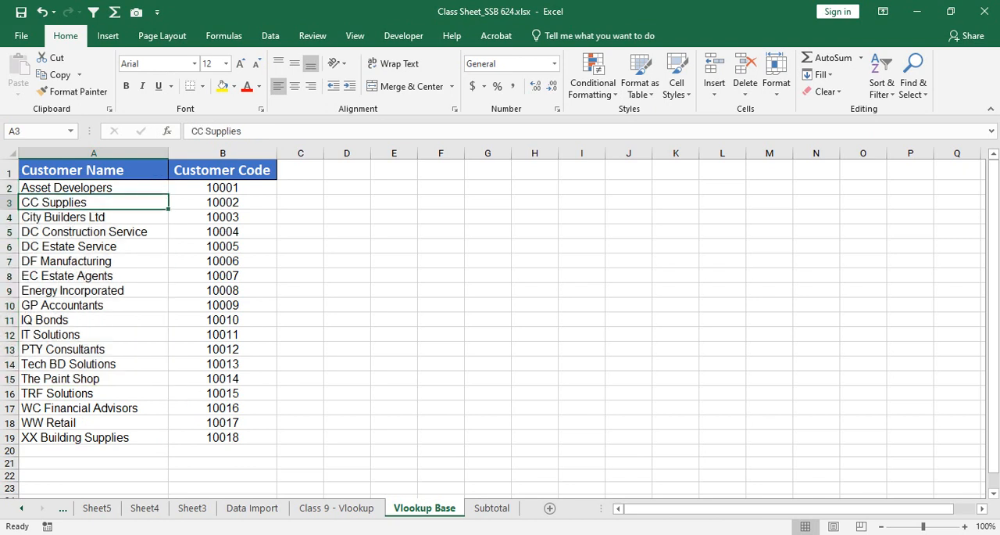
click(94, 187)
drag(169, 194, 168, 442)
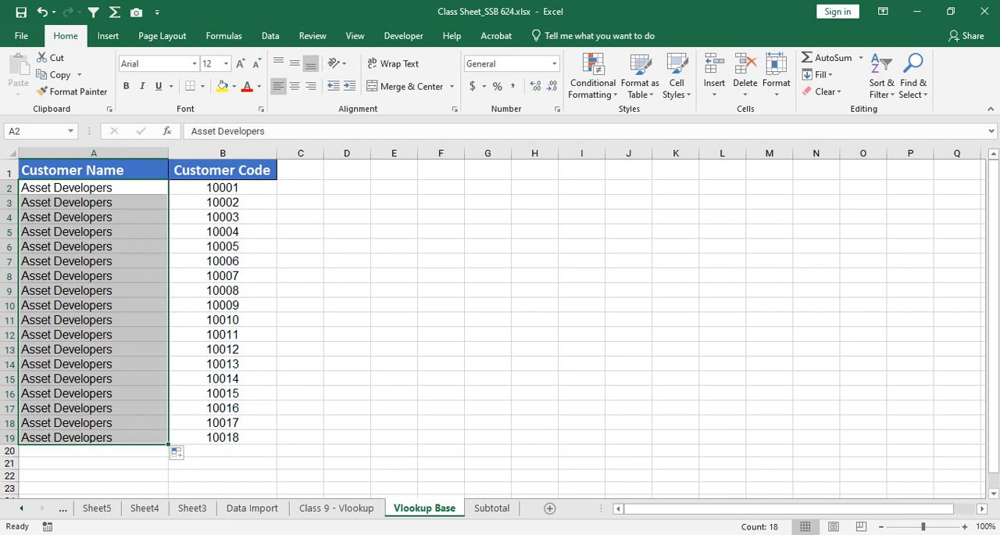
drag(223, 187, 223, 438)
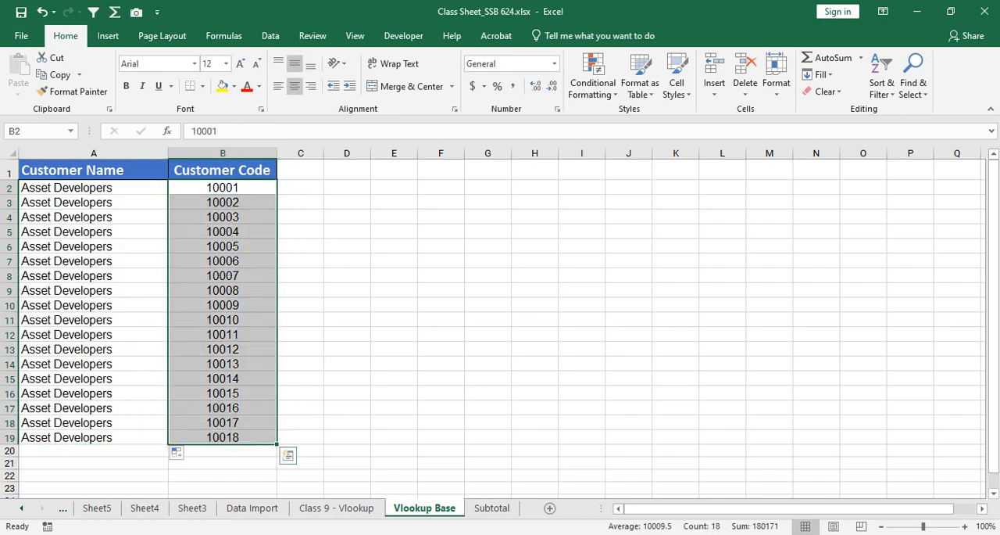
key(ctrl+z)
click(223, 261)
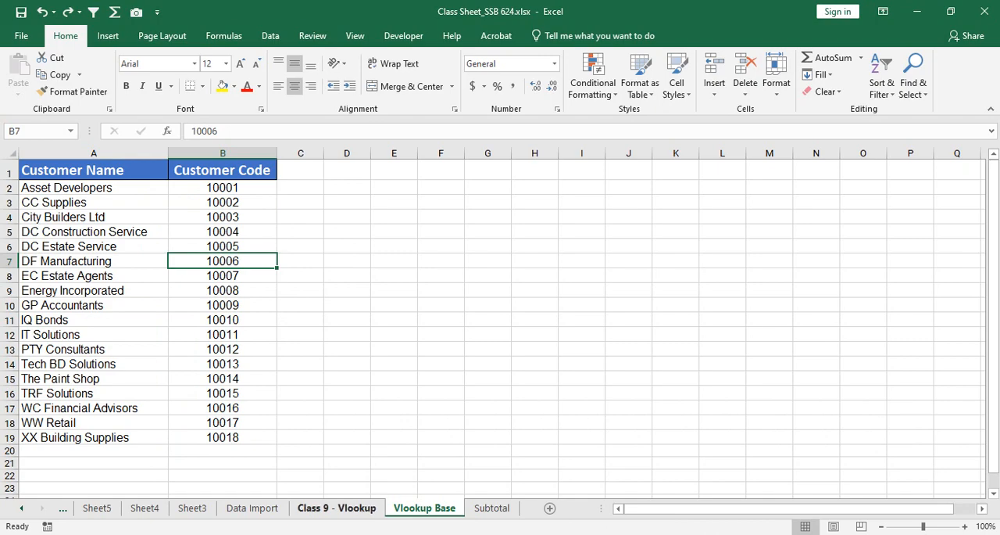
Step: Compare the Class 9 - Vlookup and Vlookup Base sheets, examining the customer codes in B2:B19 and the names in A2:A19
click(337, 507)
click(423, 507)
click(336, 507)
click(423, 508)
drag(223, 187, 223, 437)
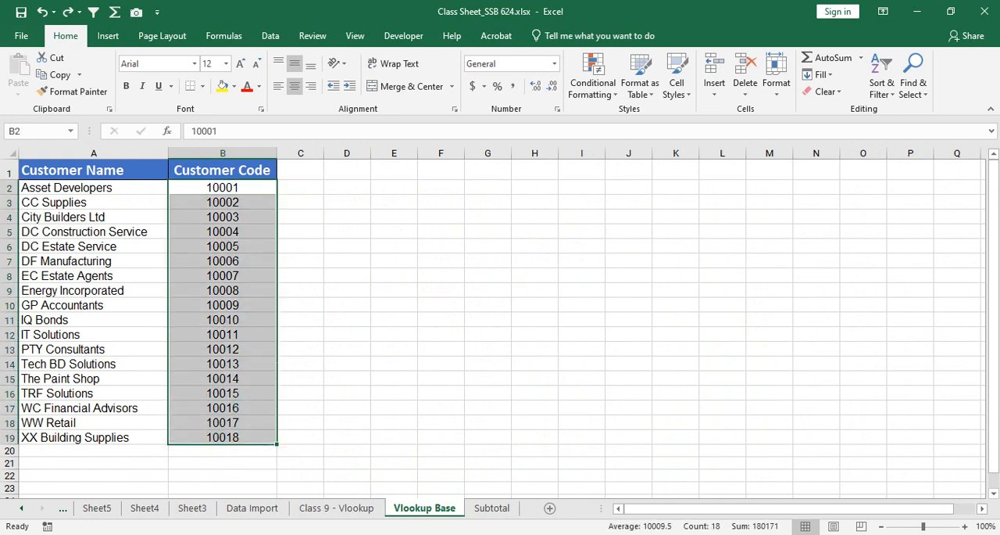
drag(94, 188, 94, 438)
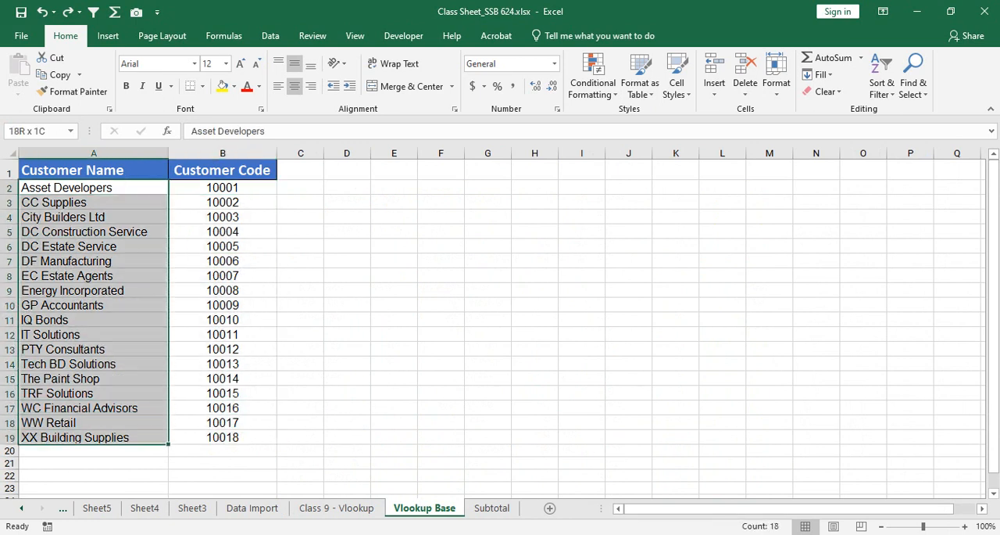
drag(223, 187, 94, 438)
click(94, 423)
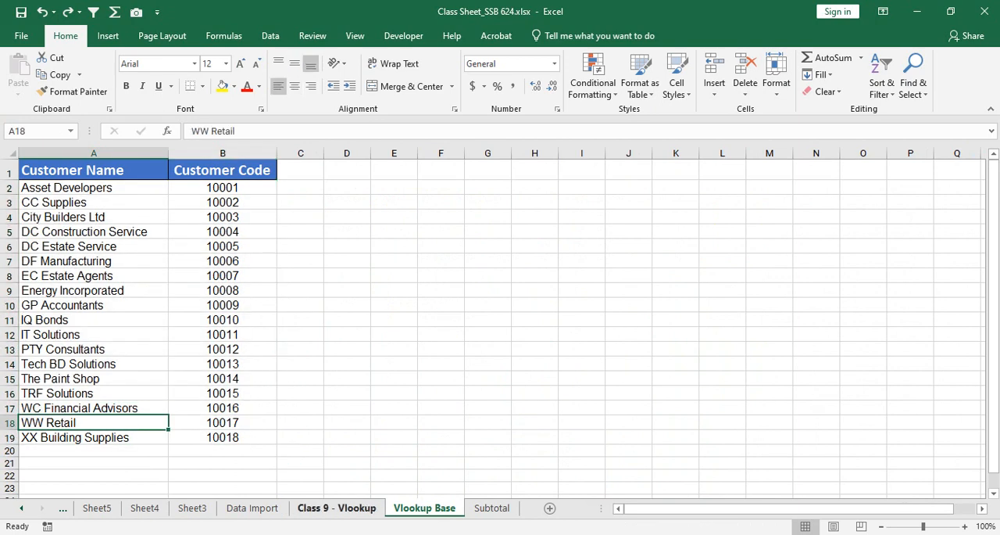
Step: On the Class 9 - Vlookup sheet, widen the Customer Code column slightly, with A2 as the active cell
click(336, 508)
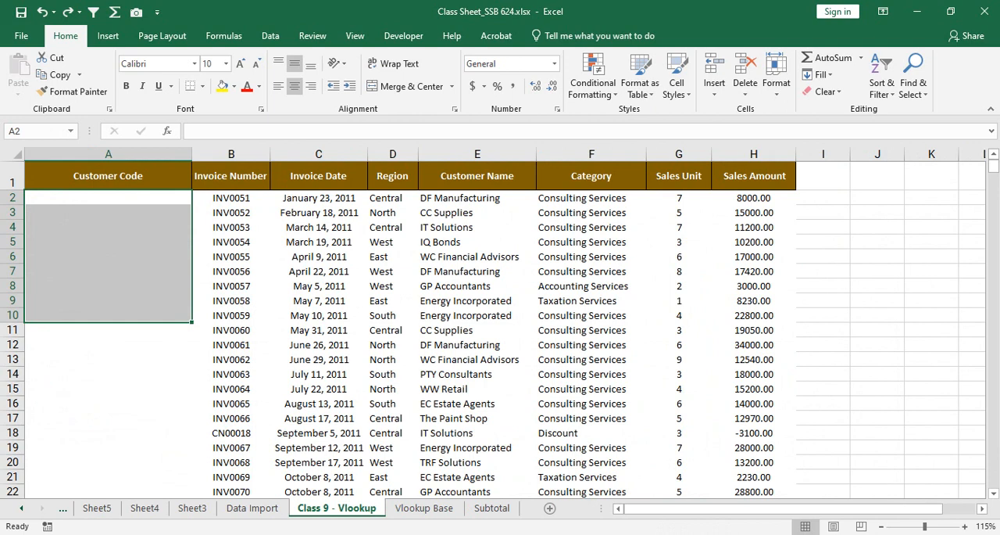
click(108, 198)
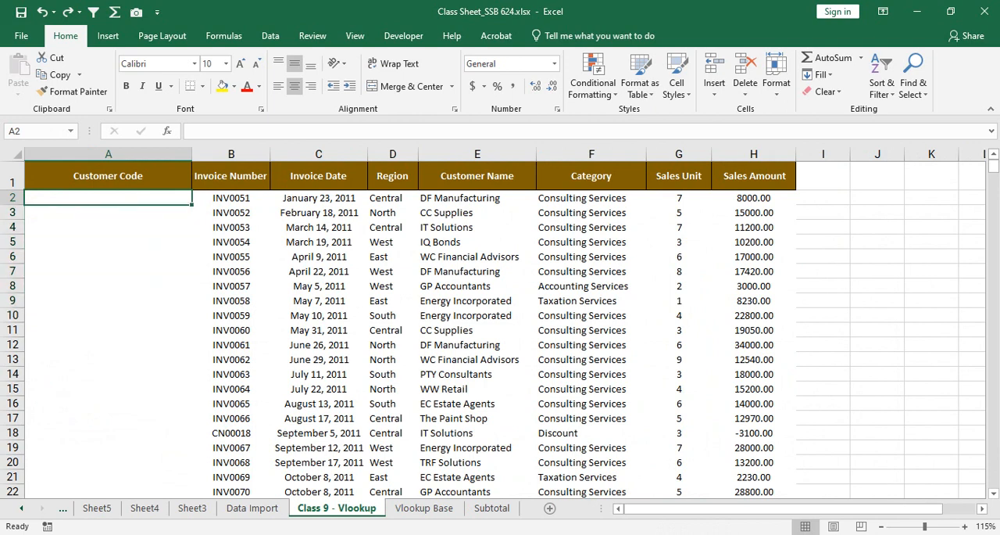
drag(192, 154, 207, 154)
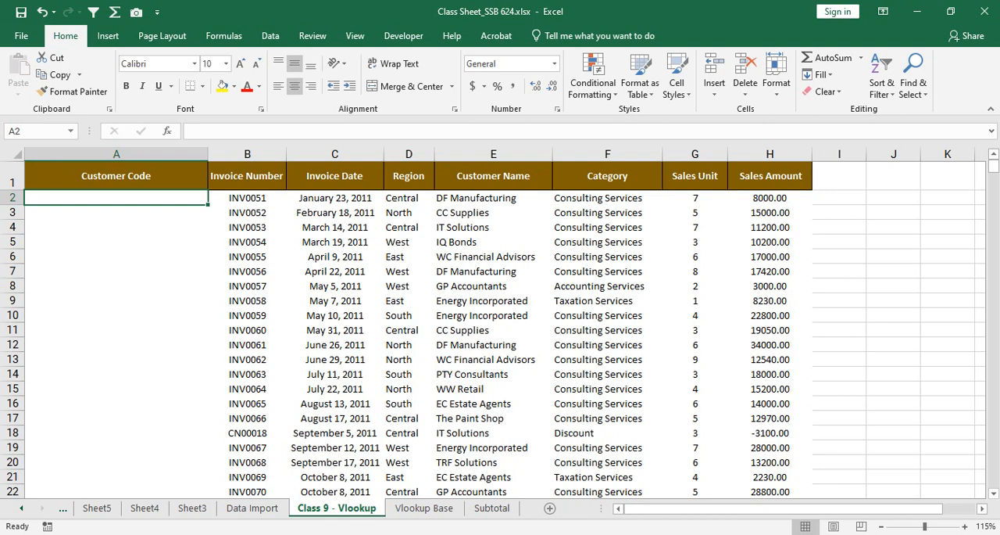
text(=vlooku)
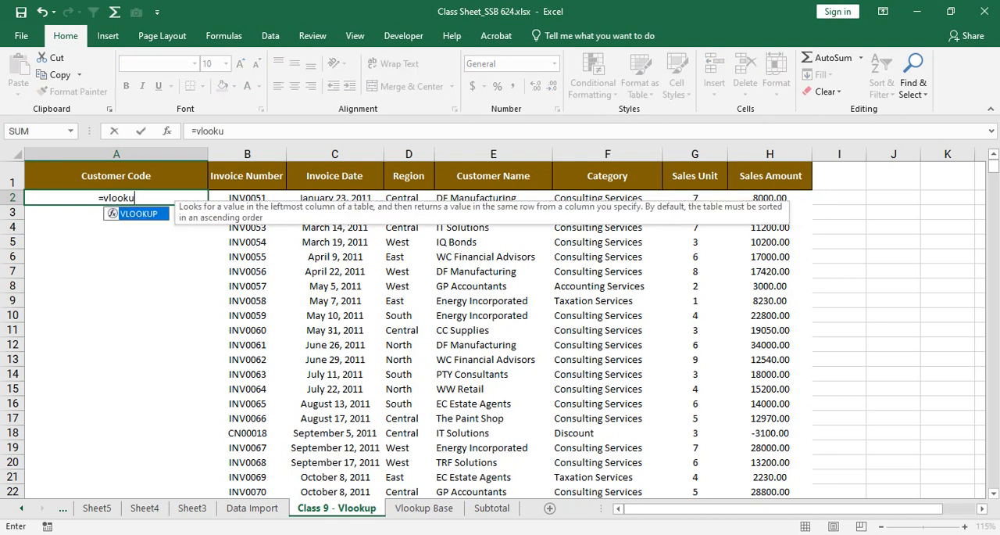
text(p)
key(Tab)
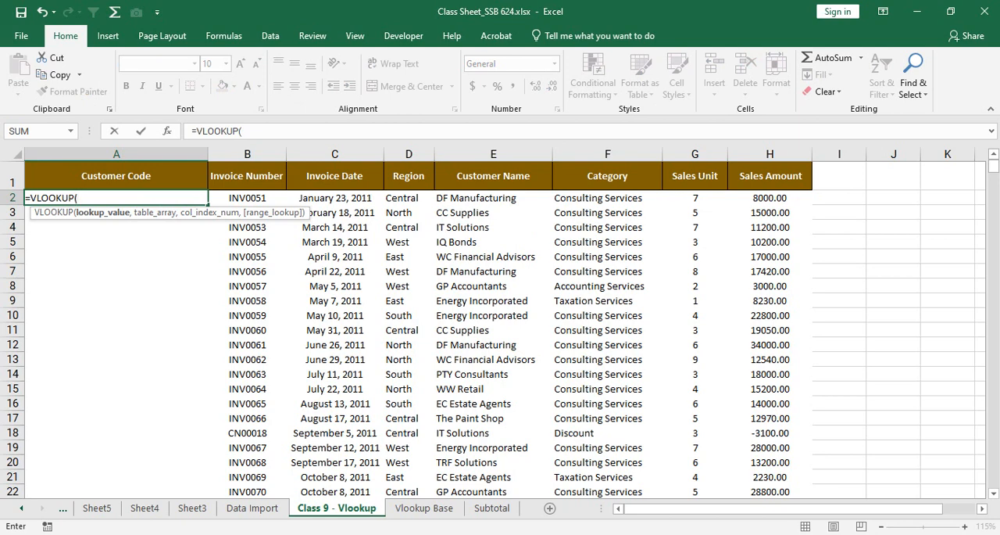
drag(12, 241, 11, 286)
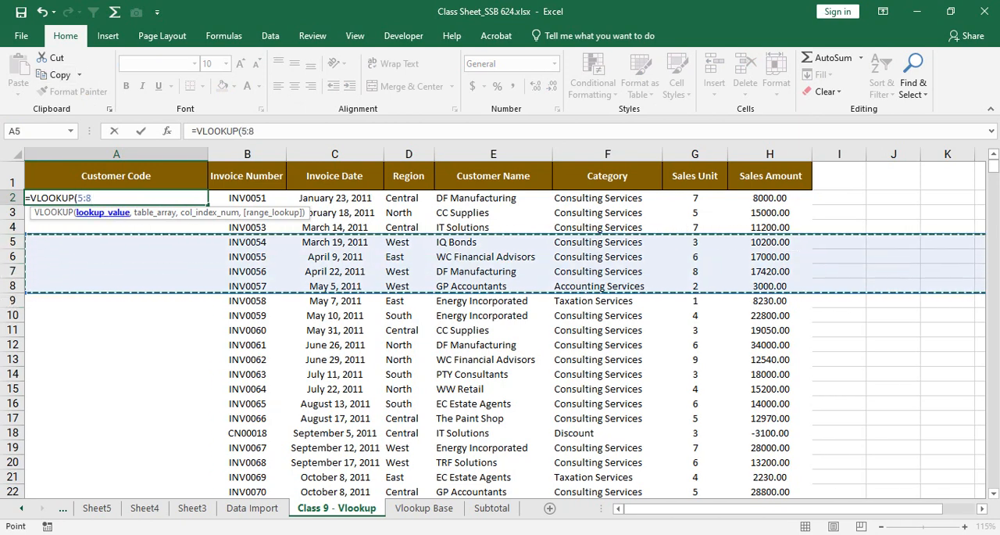
key(Escape)
Step: Begin a VLOOKUP formula in A2 with column E:E as the lookup value and 'Class 9 - Vlookup'!A1:B19 as the table array
text(=)
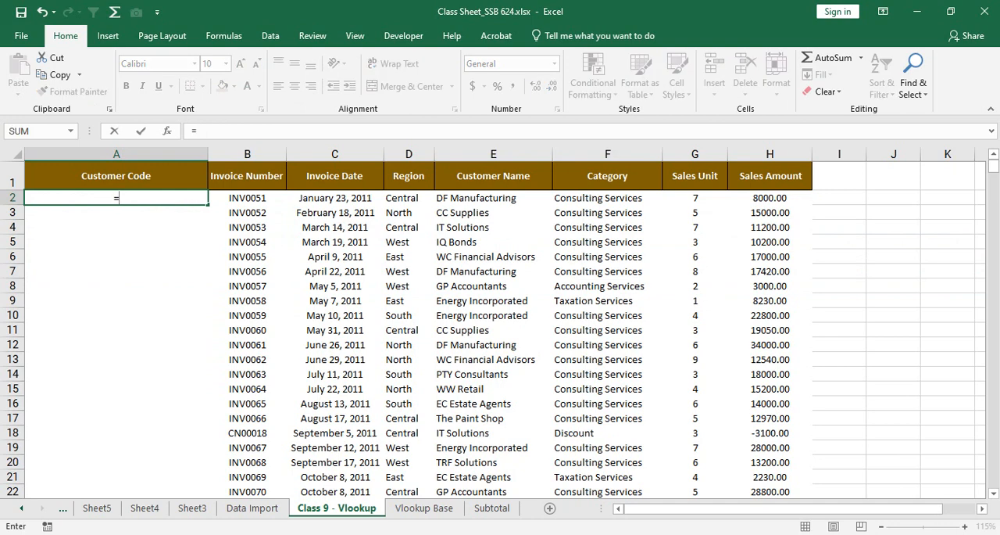
text(vlookup)
key(Tab)
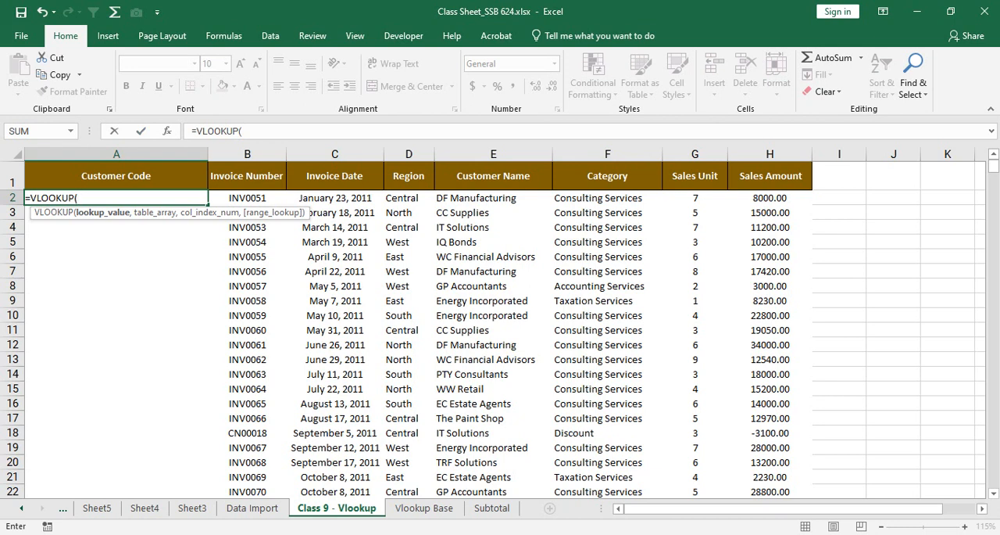
click(493, 154)
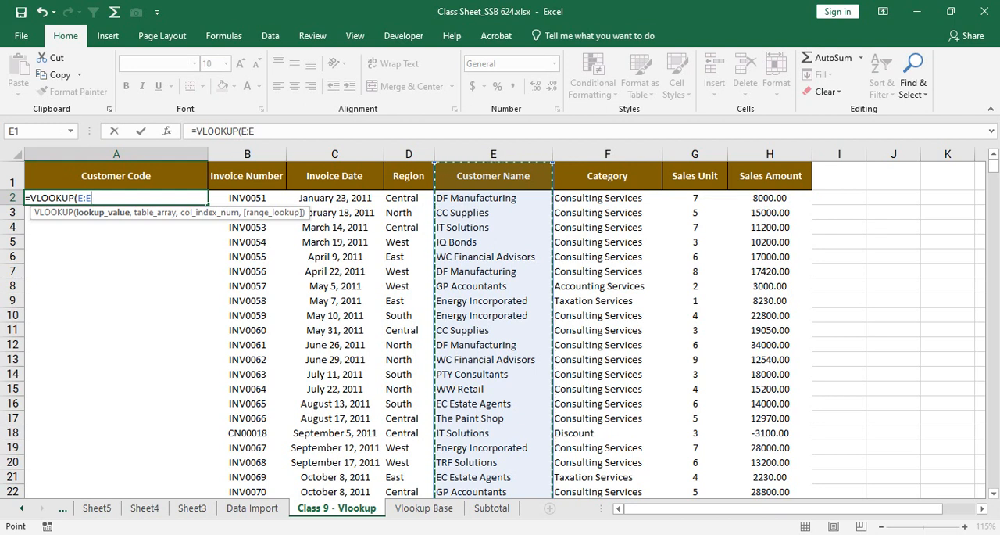
text(,)
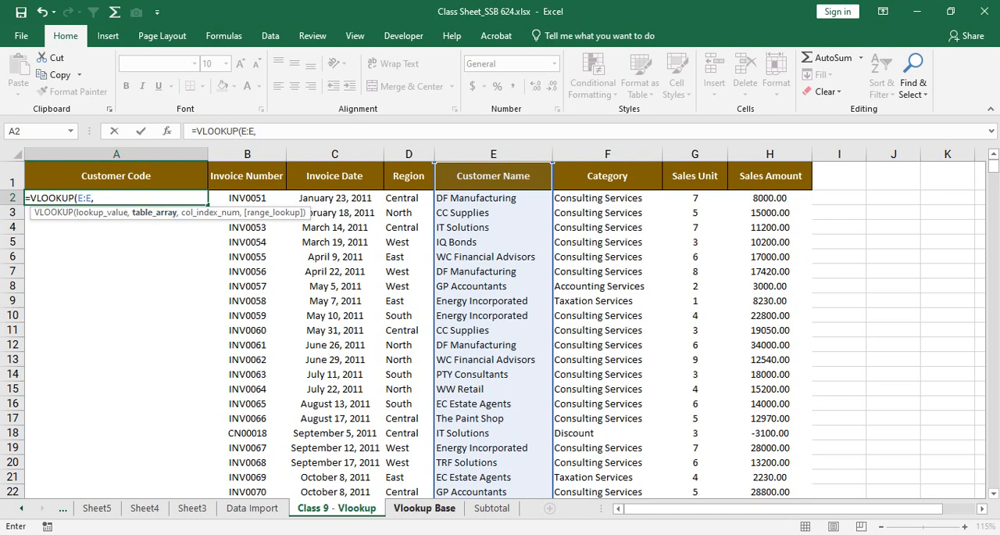
click(424, 507)
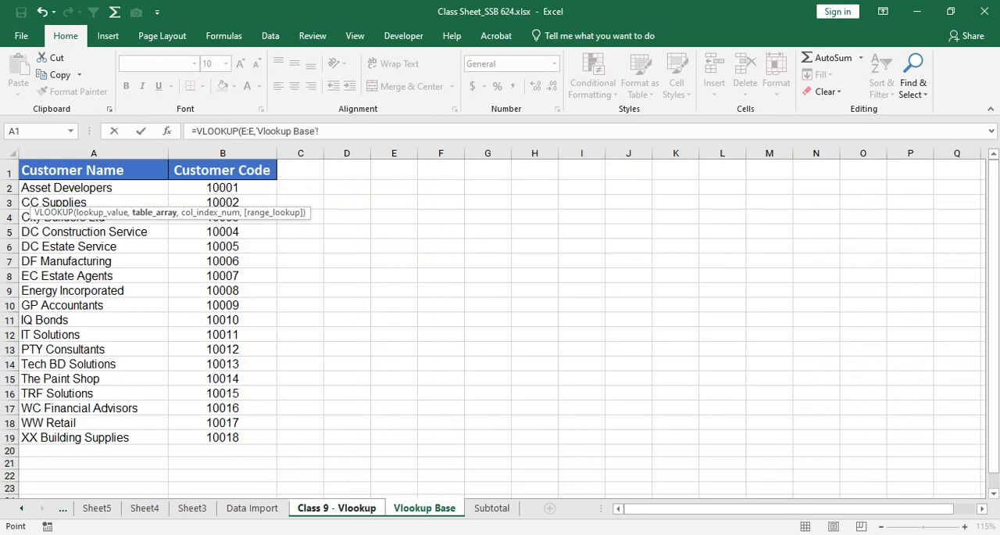
drag(133, 171, 266, 439)
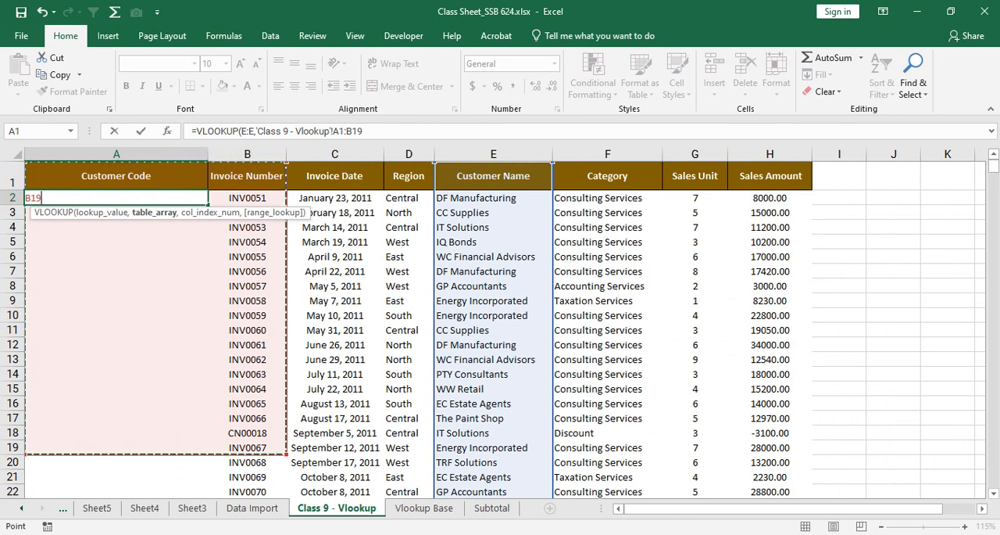
text(,)
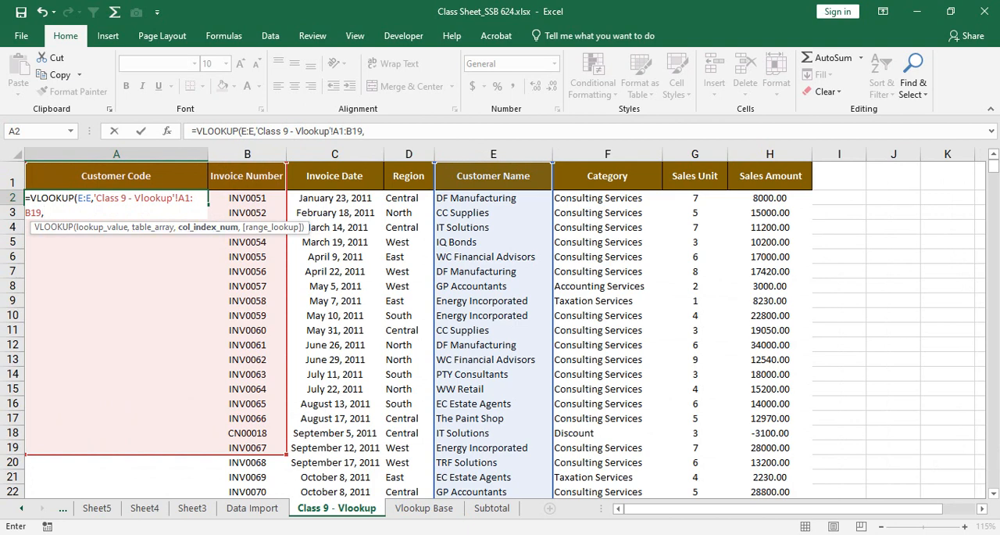
Step: Remove the stray Vlookup Base reference, set column index 2 and range lookup 0, and enter the VLOOKUP formula in A2
click(425, 507)
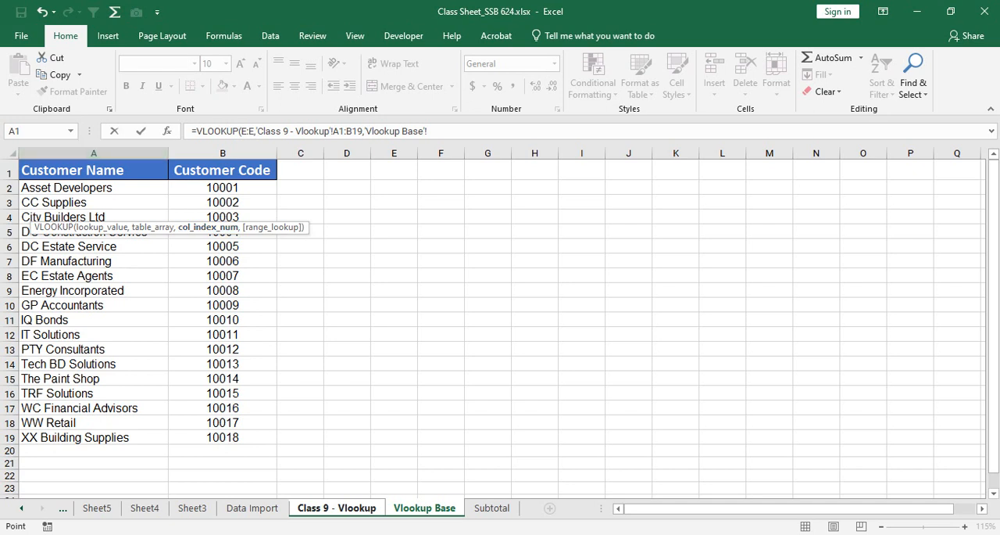
drag(428, 131, 366, 131)
key(BackSpace)
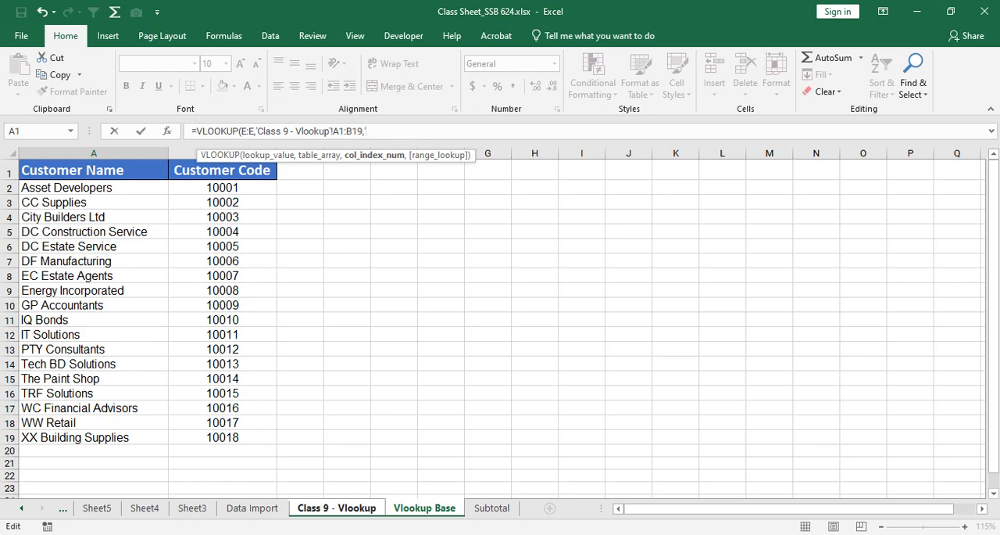
key(BackSpace)
text(2,)
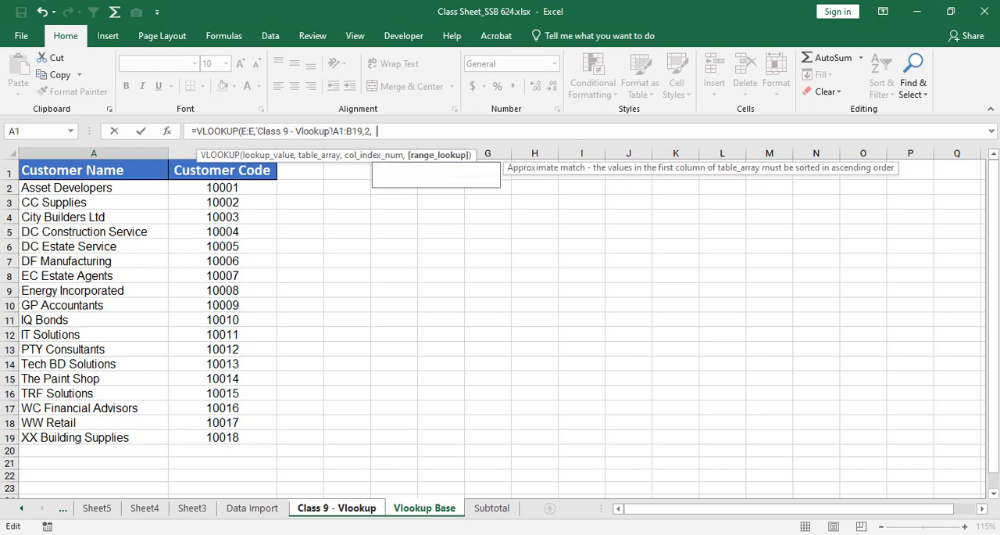
key(BackSpace)
text(0)
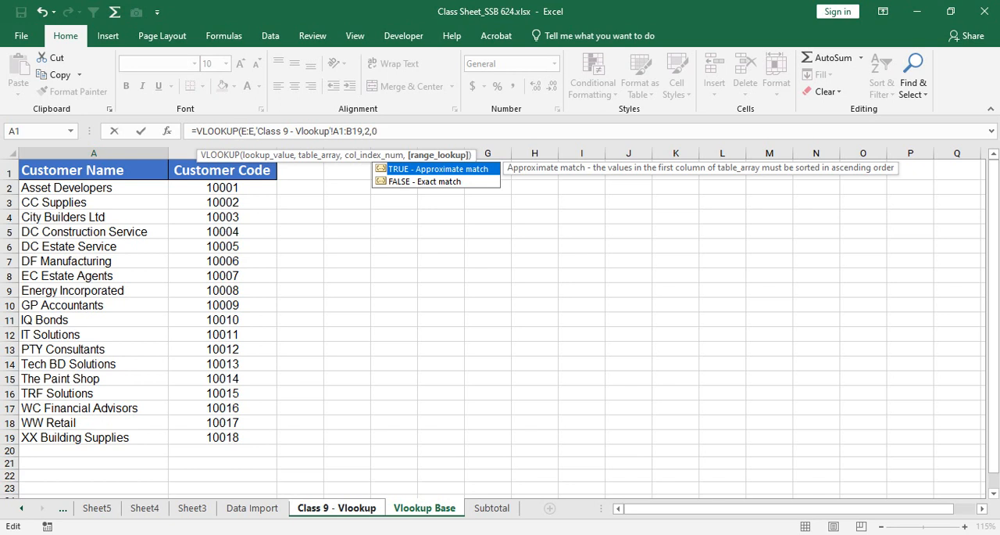
text())
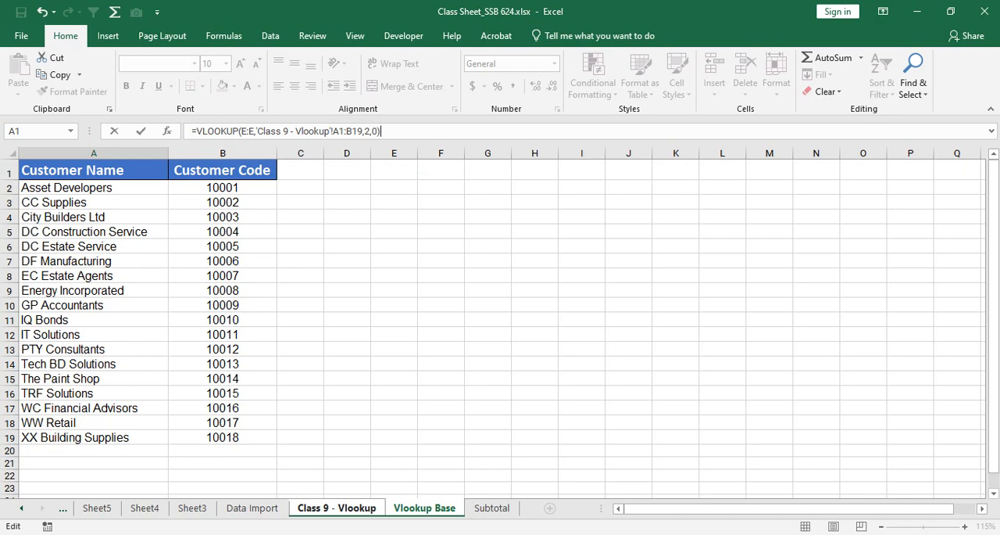
key(Return)
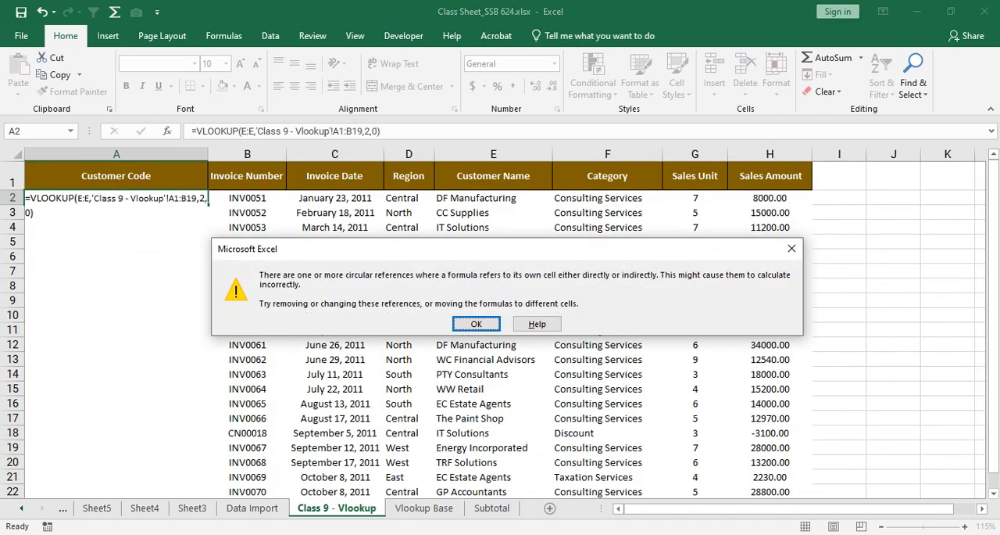
key(Return)
Step: Clear the formula in A2 and begin a new VLOOKUP there with column E:E as the lookup value
key(Up)
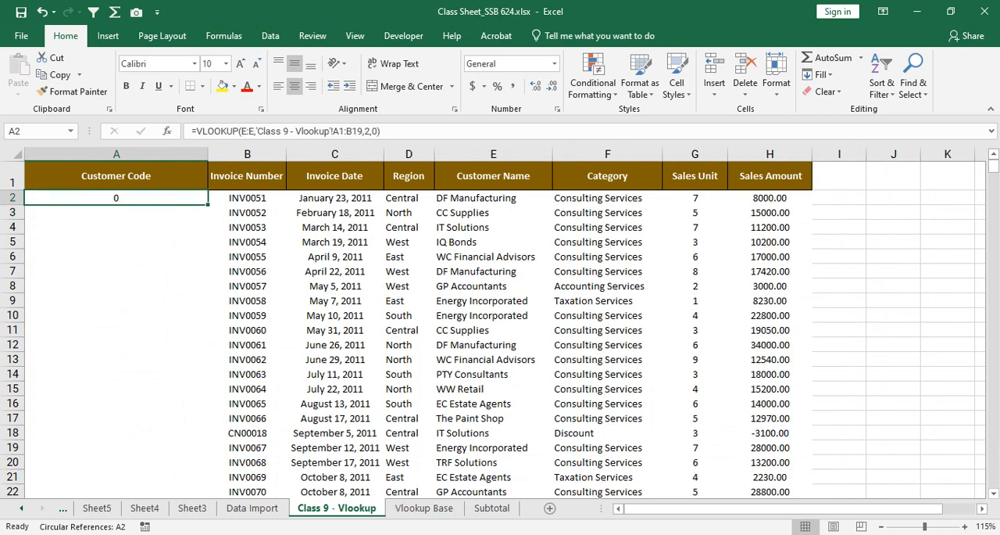
key(Delete)
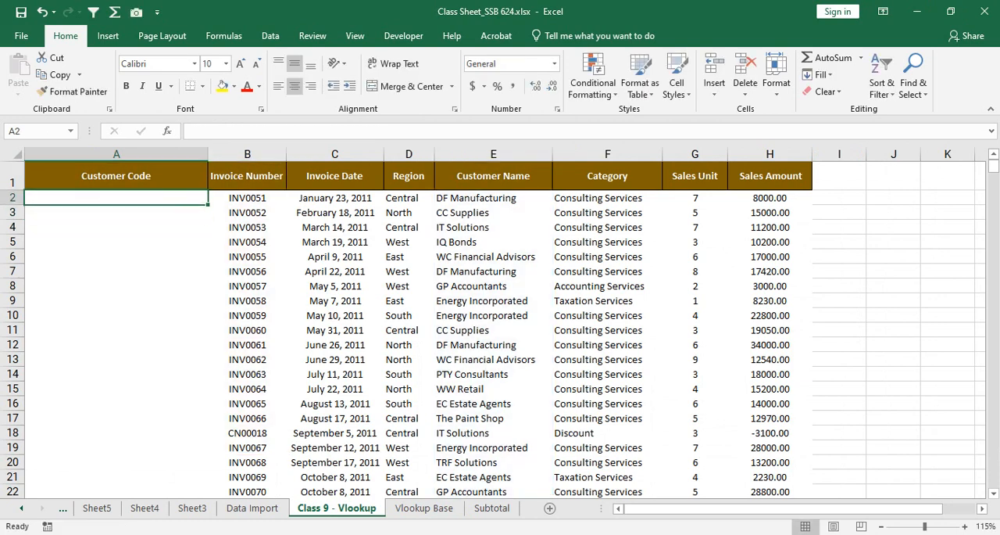
text(=vlo)
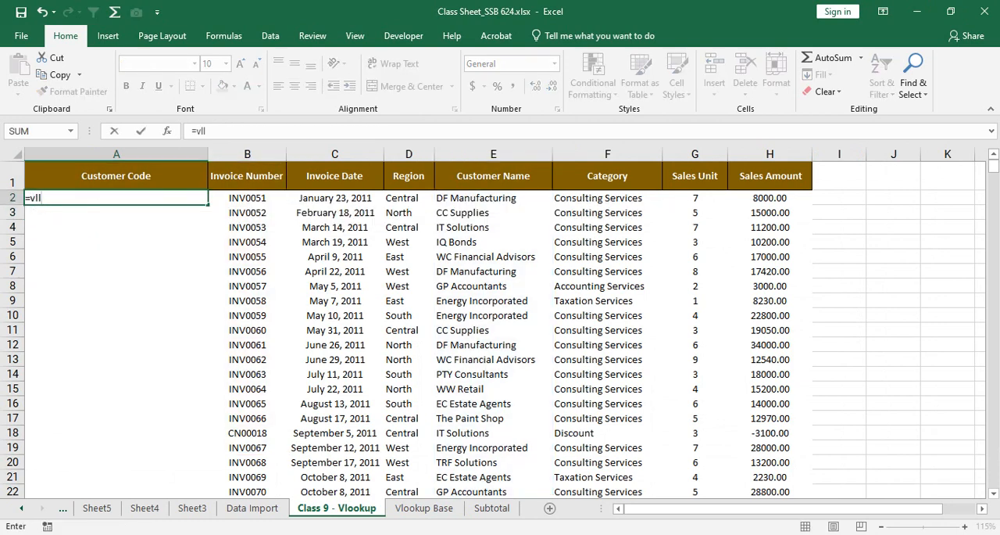
text(okup)
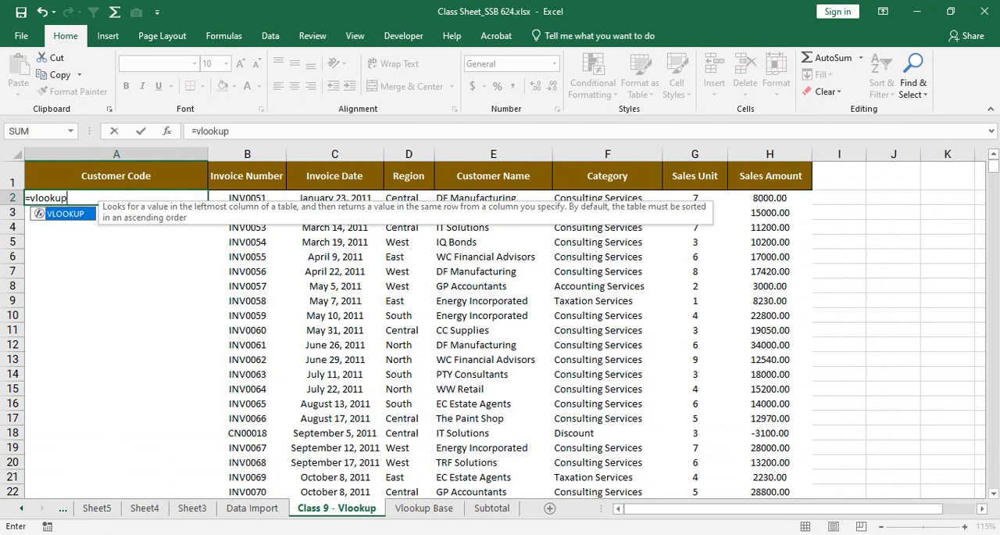
key(Tab)
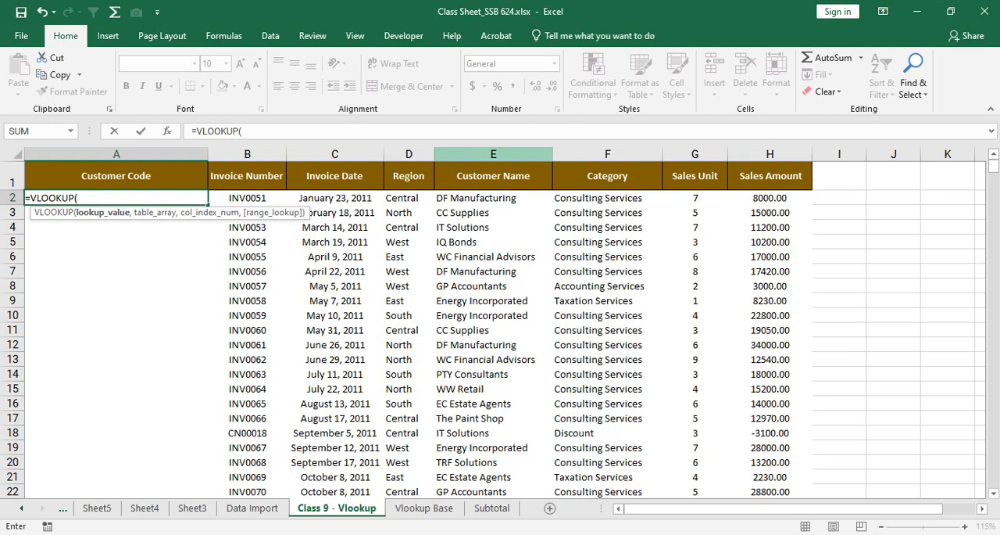
click(493, 154)
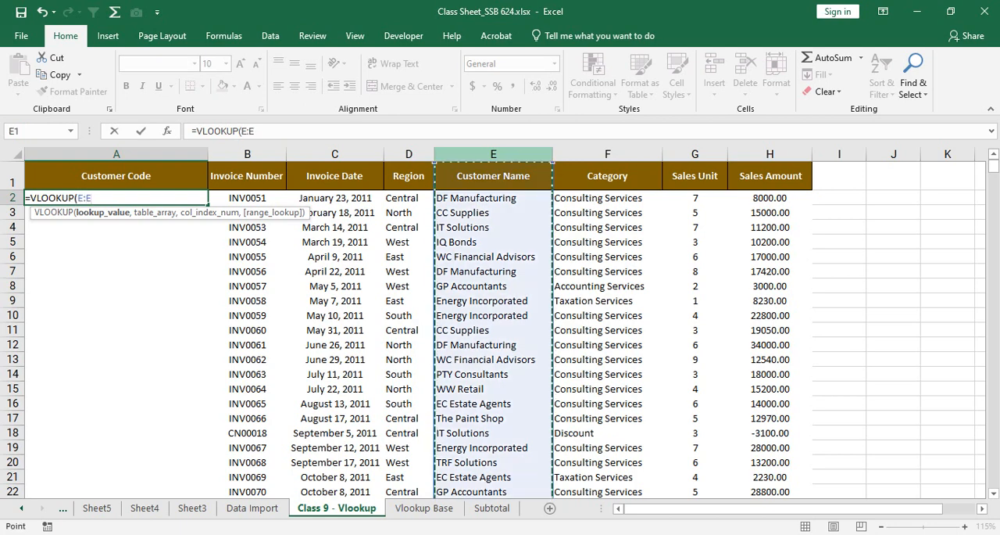
text(,)
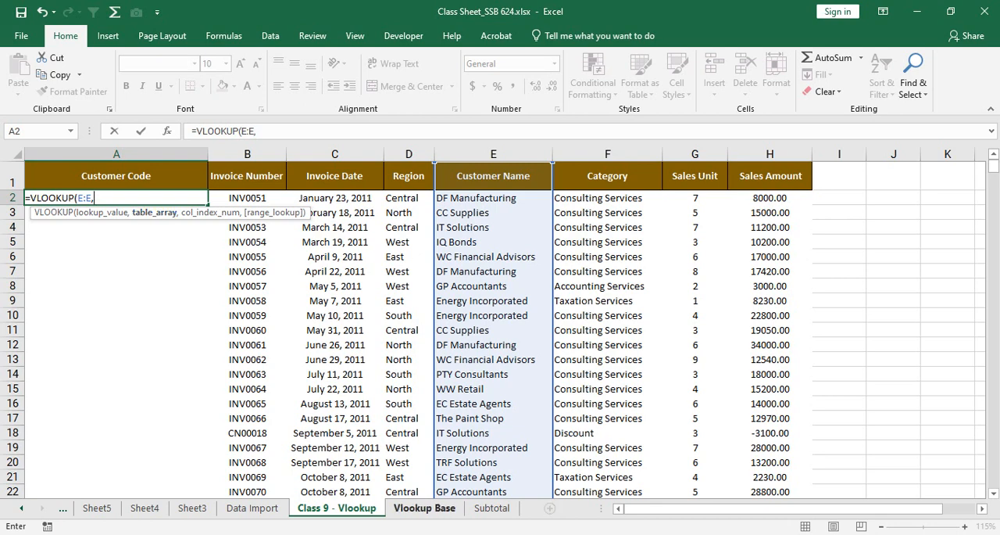
Step: Complete the VLOOKUP with table array 'Vlookup Base'!A1:B19, column index 2 and range lookup 0, and enter it in A2
click(424, 507)
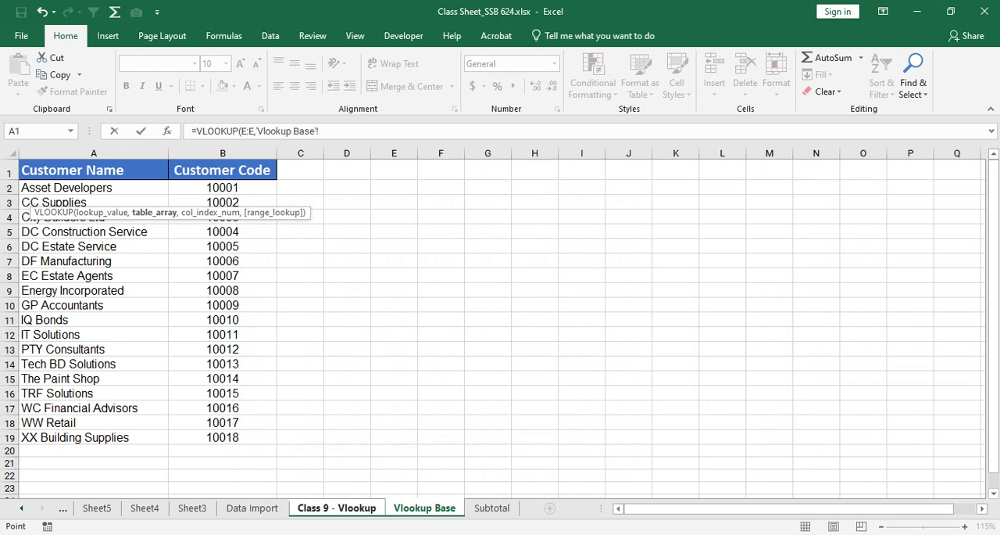
drag(94, 170, 275, 444)
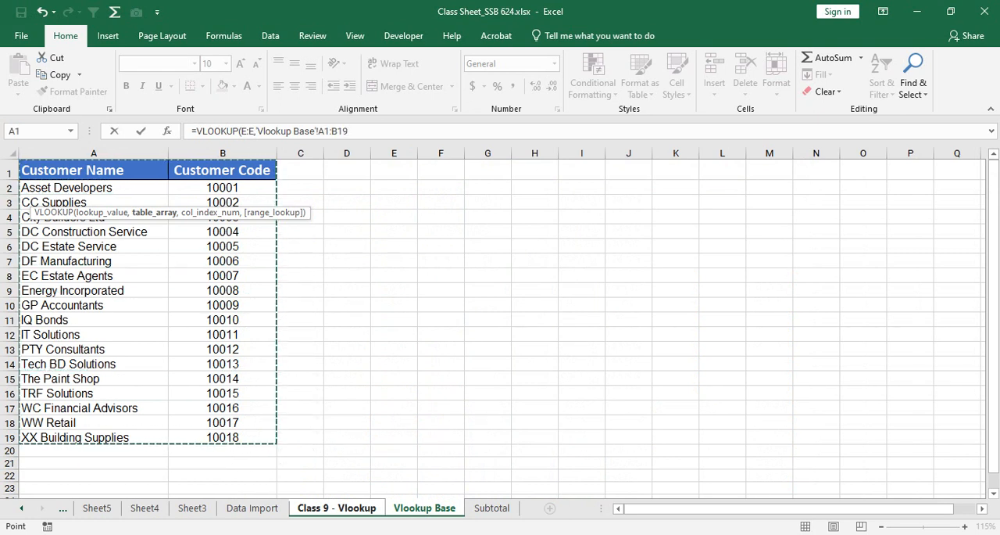
text(,)
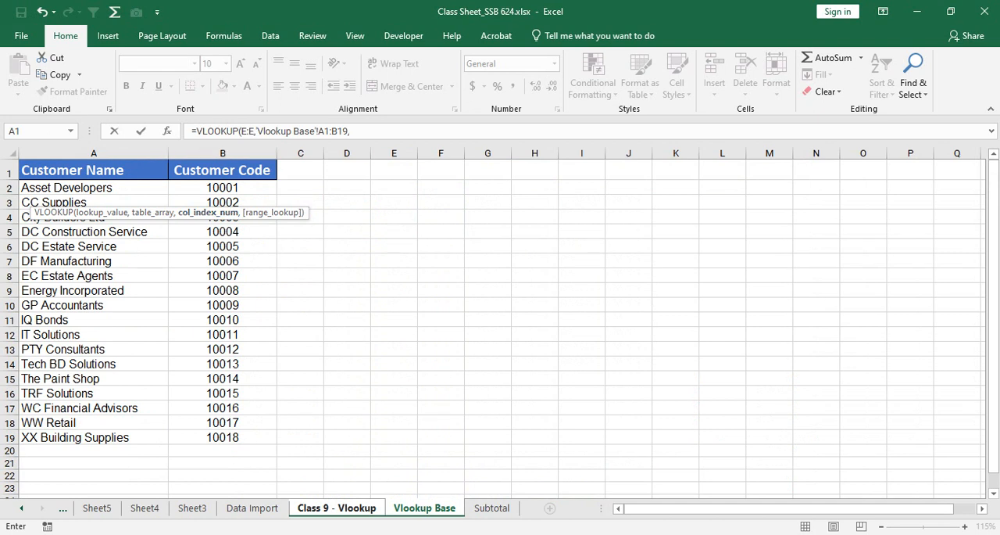
text(2,)
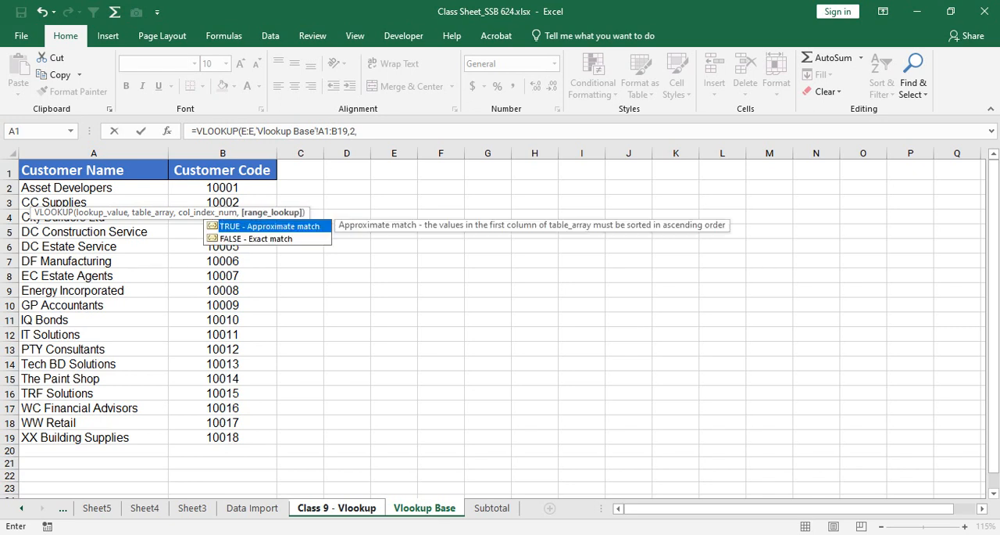
text(0))
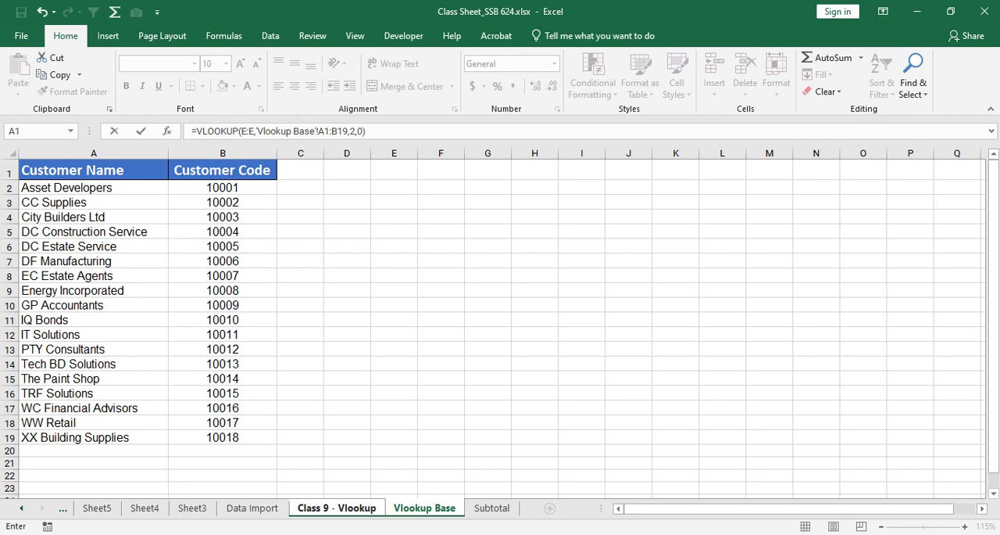
key(Return)
key(Up)
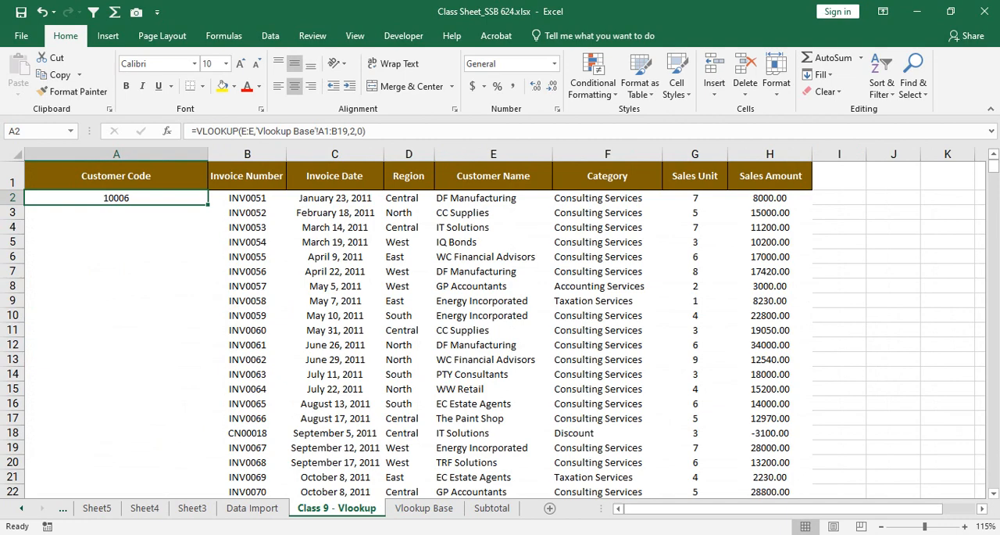
Step: Check the code in A2 for the customer in E2 against the DF Manufacturing row A7:B7 on the Vlookup Base sheet
scroll(505, 322, up, 1)
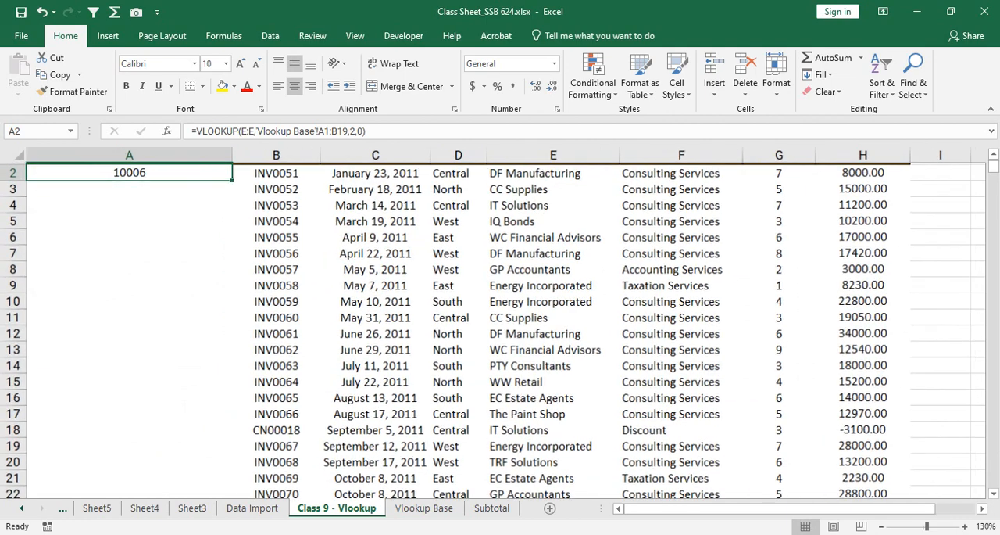
scroll(505, 323, up, 1)
click(557, 204)
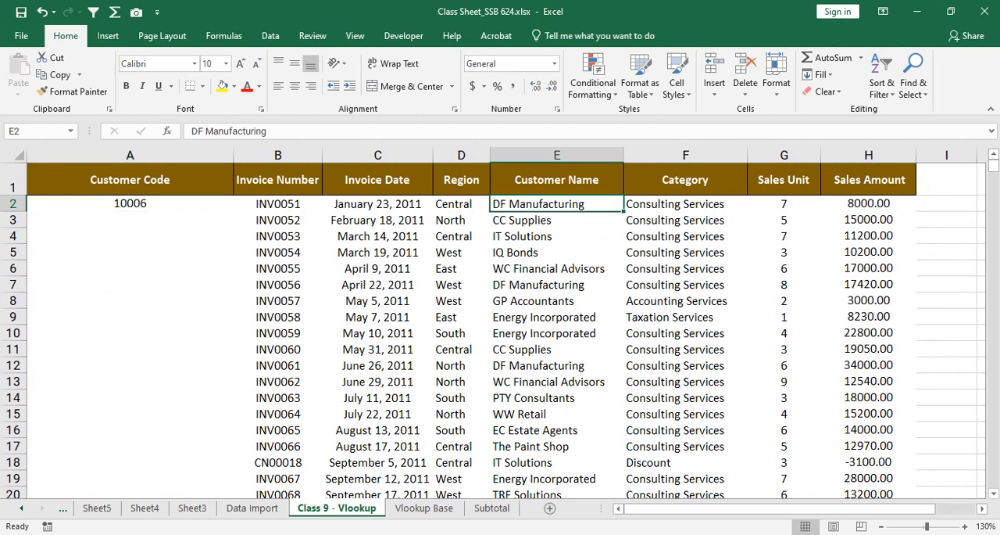
click(130, 203)
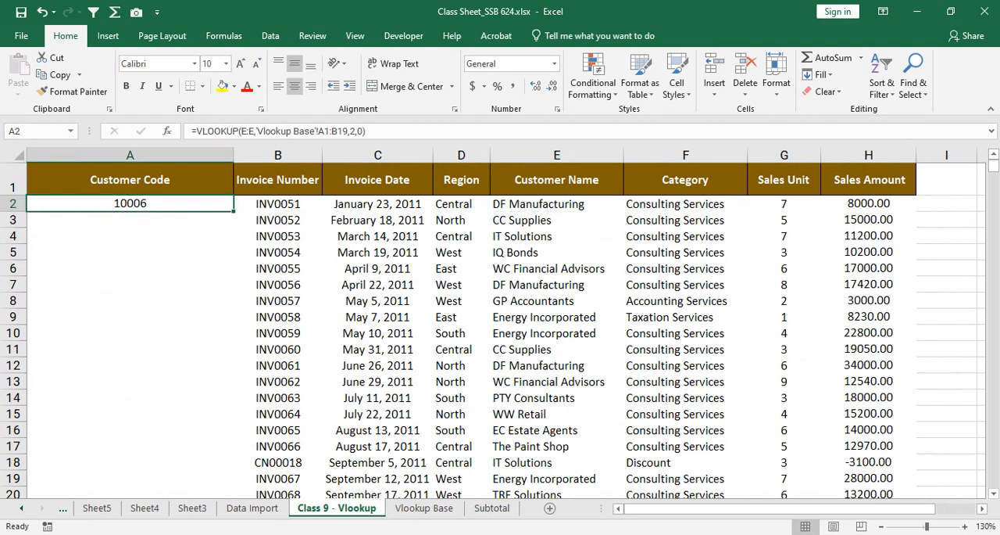
click(423, 507)
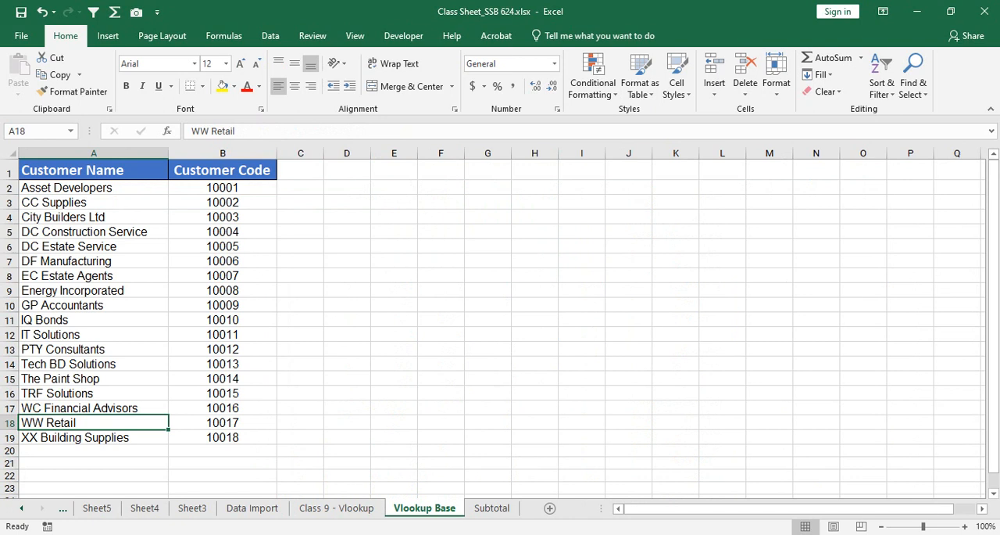
drag(94, 261, 223, 261)
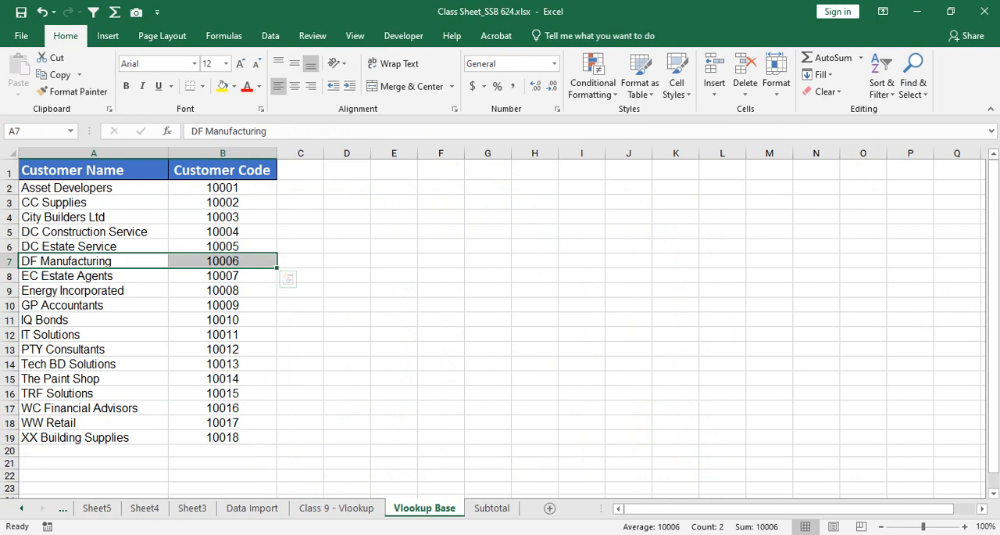
scroll(500, 320, up, 1)
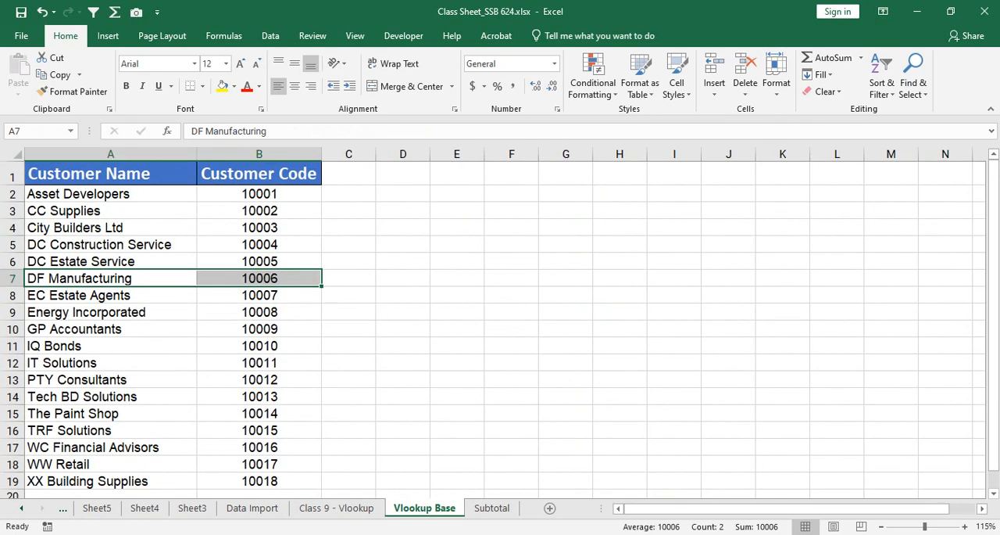
Step: On the Class 9 - Vlookup sheet, fill the VLOOKUP formula from A2 down the whole Customer Code column
click(336, 507)
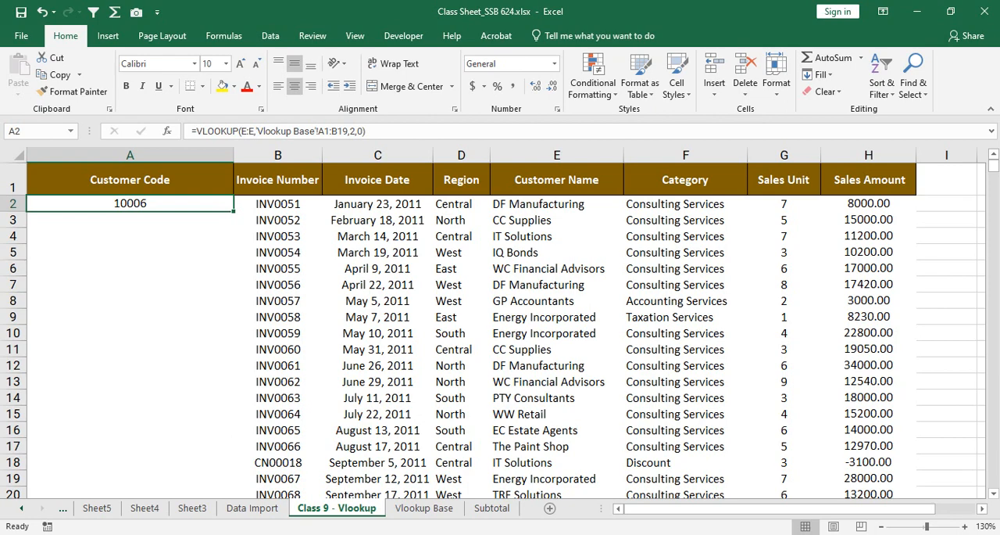
double_click(233, 210)
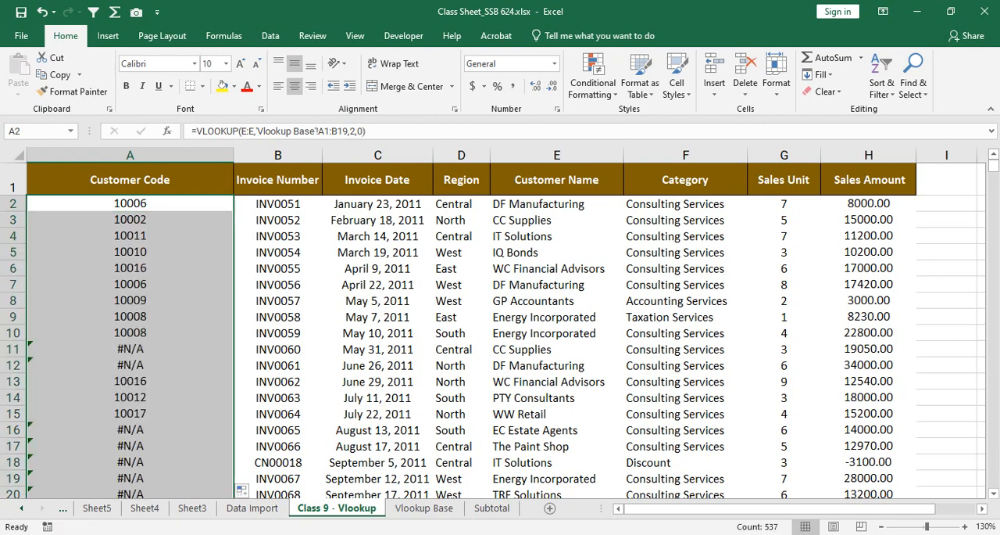
scroll(500, 328, down, 5)
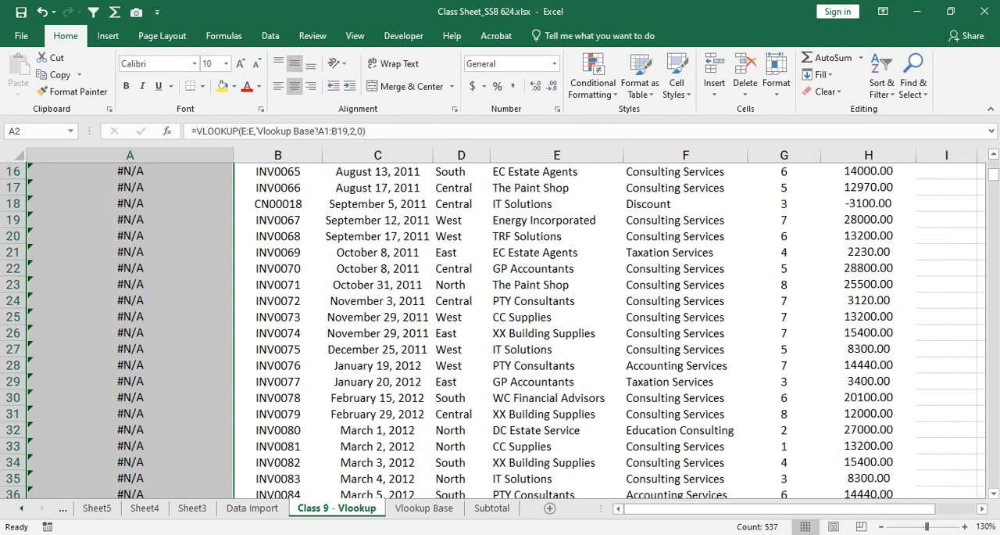
scroll(500, 328, up, 5)
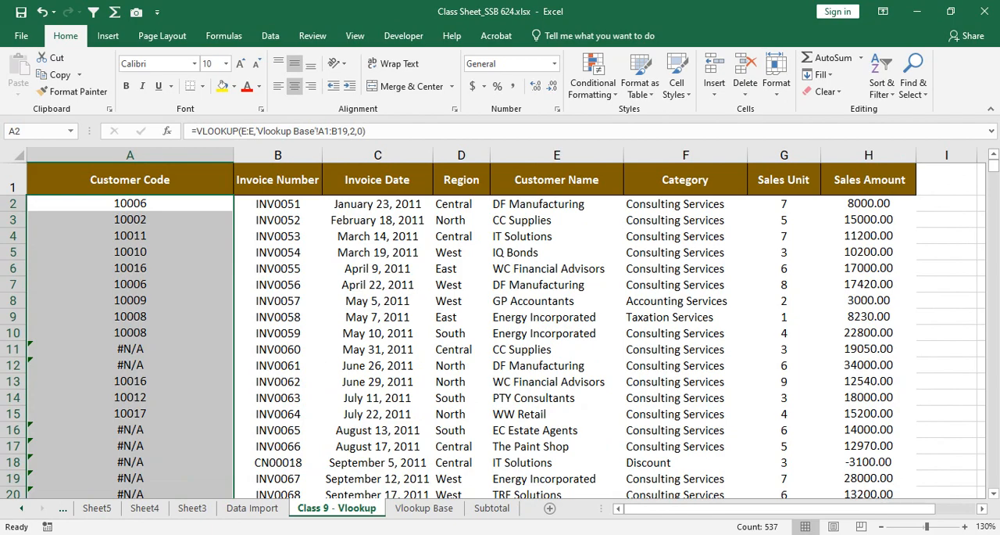
Step: Examine the filled Customer Code column through the invoice rows for lookup errors
scroll(501, 328, down, 16)
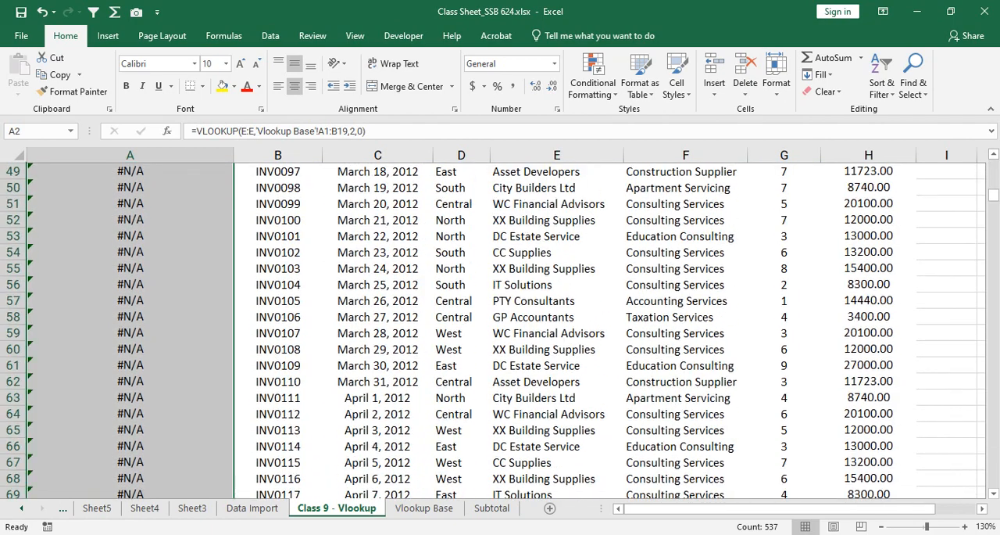
scroll(500, 329, down, 20)
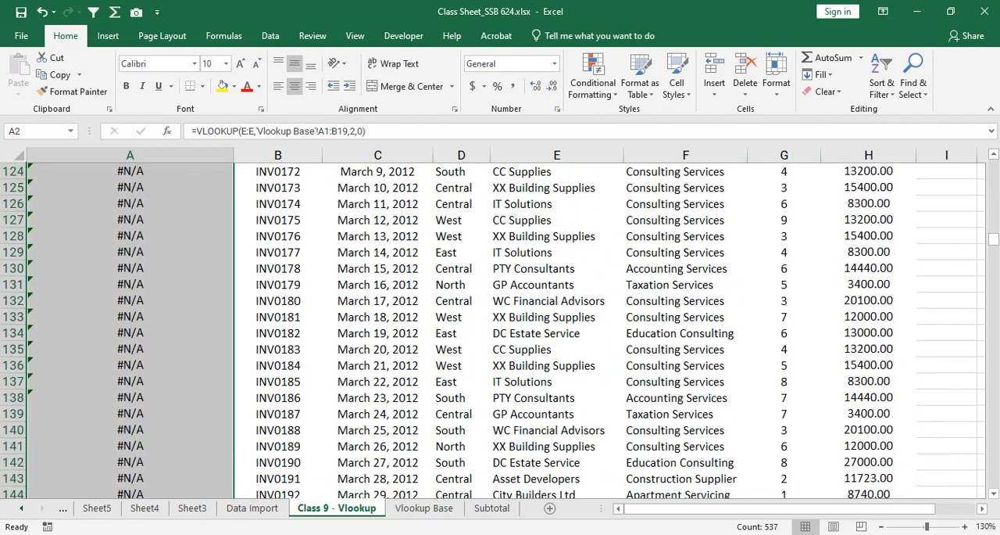
scroll(500, 328, down, 19)
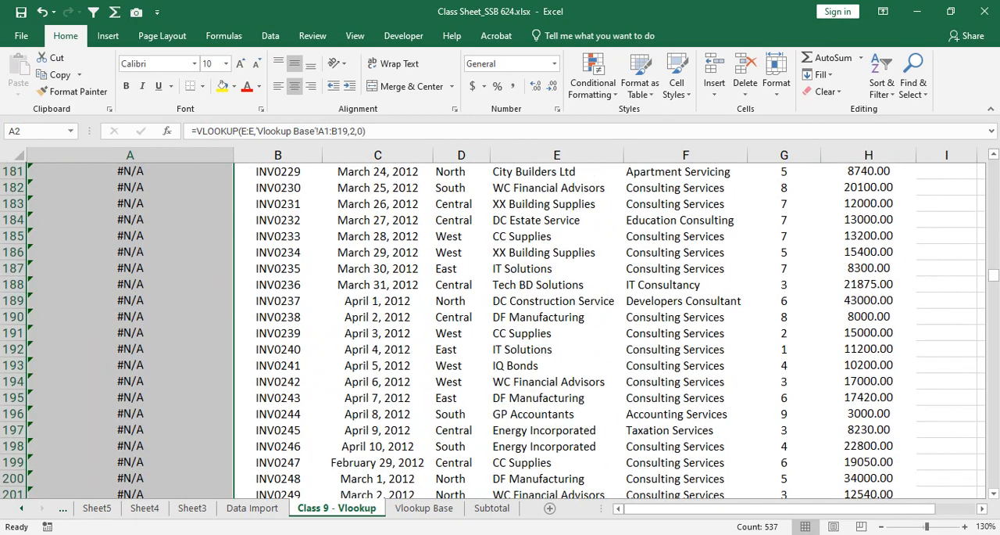
scroll(501, 328, down, 6)
scroll(500, 328, up, 8)
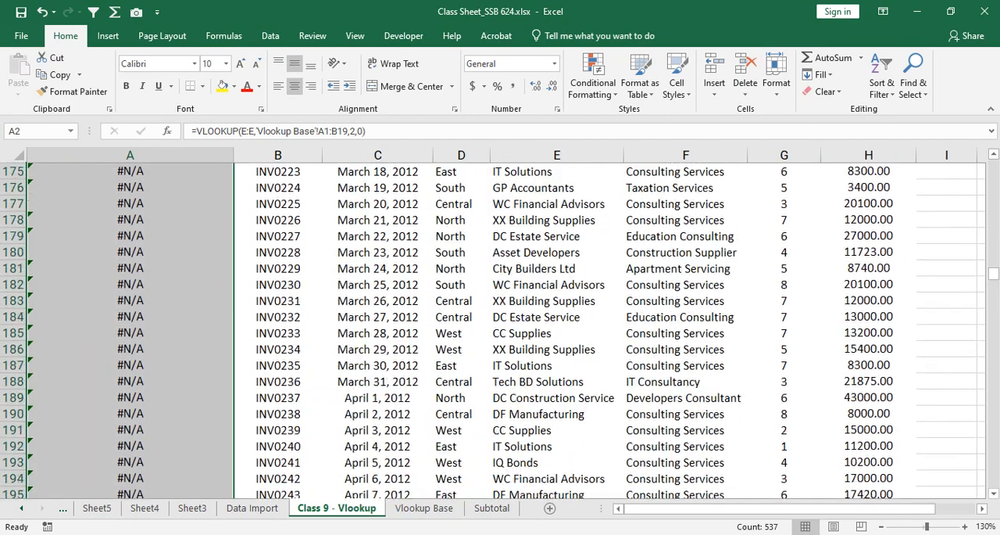
scroll(500, 328, up, 20)
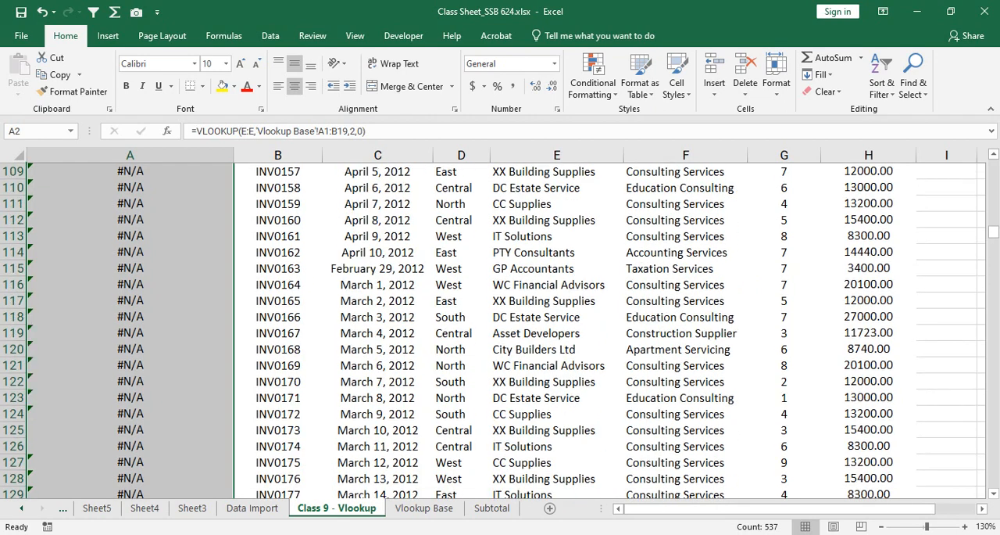
scroll(500, 328, up, 20)
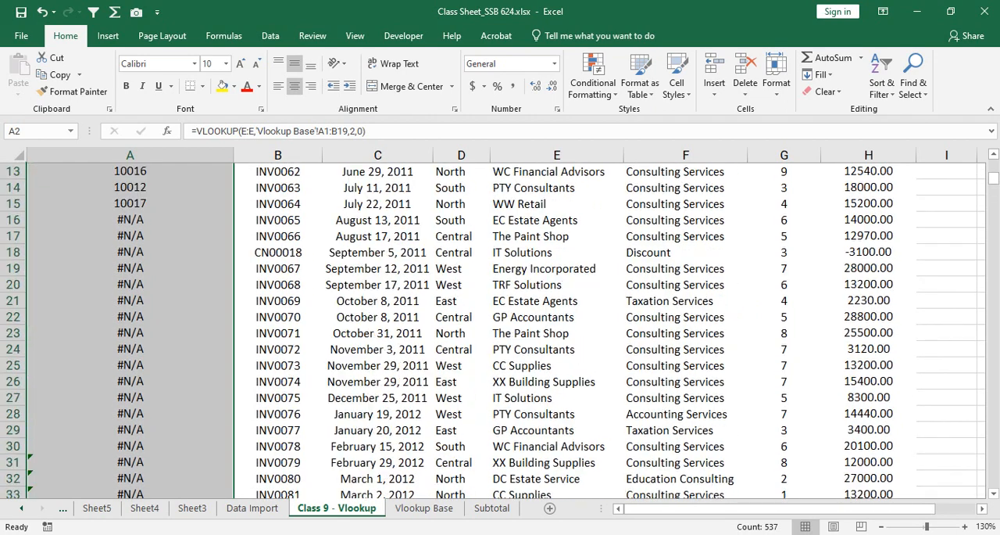
scroll(500, 329, up, 4)
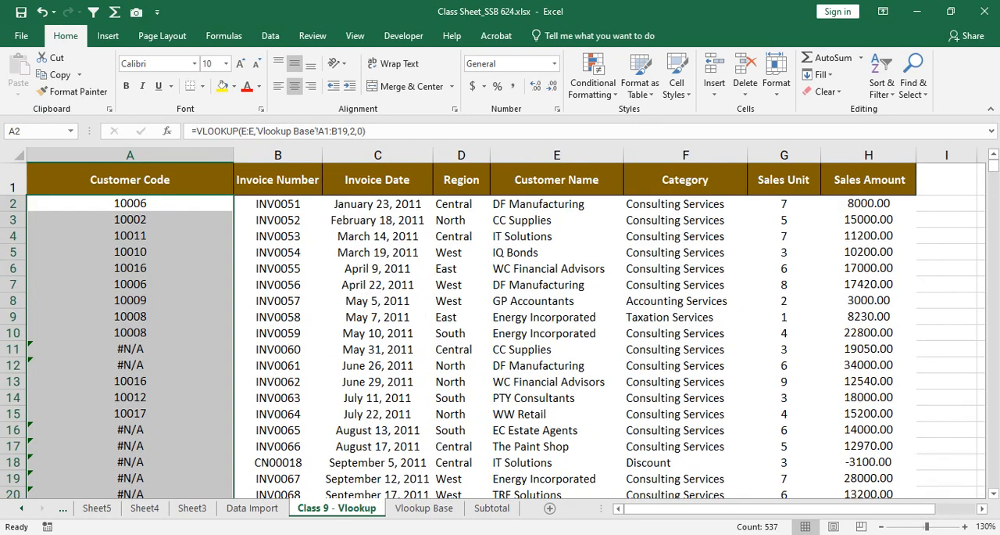
Step: Inspect the formulas within A2:A15, including A11 and A7, and compare their table arrays with A1:B19 on the Vlookup Base sheet
drag(130, 203, 130, 414)
drag(129, 349, 130, 365)
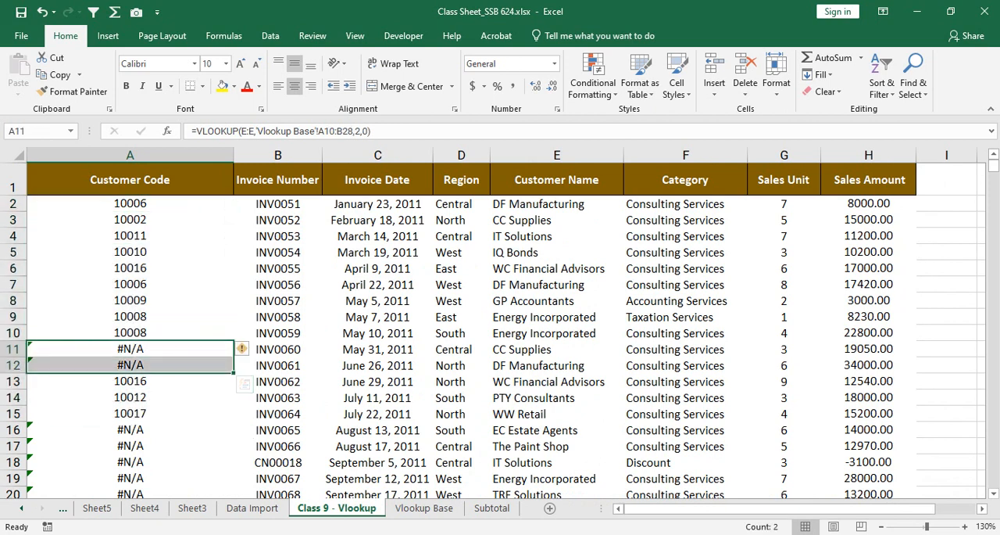
drag(130, 203, 130, 413)
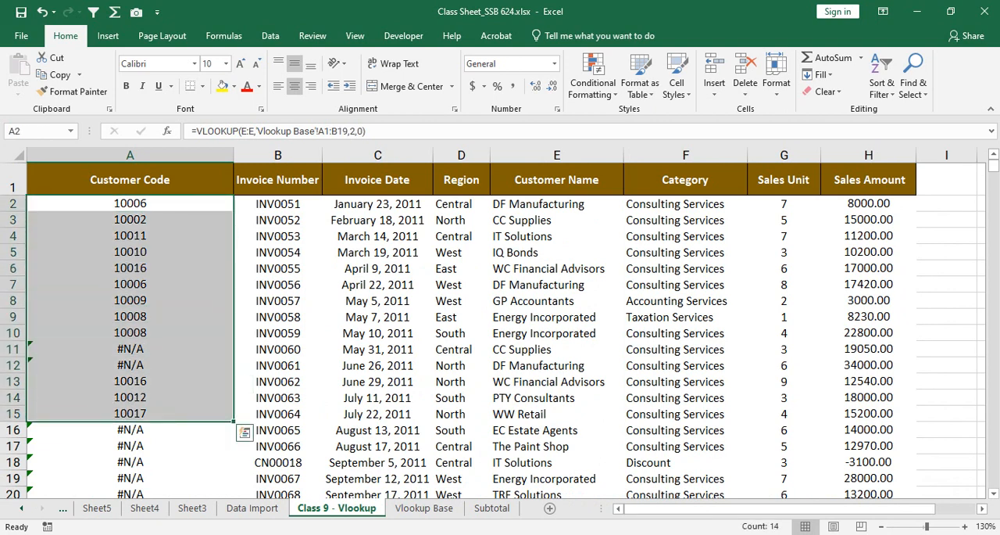
click(129, 284)
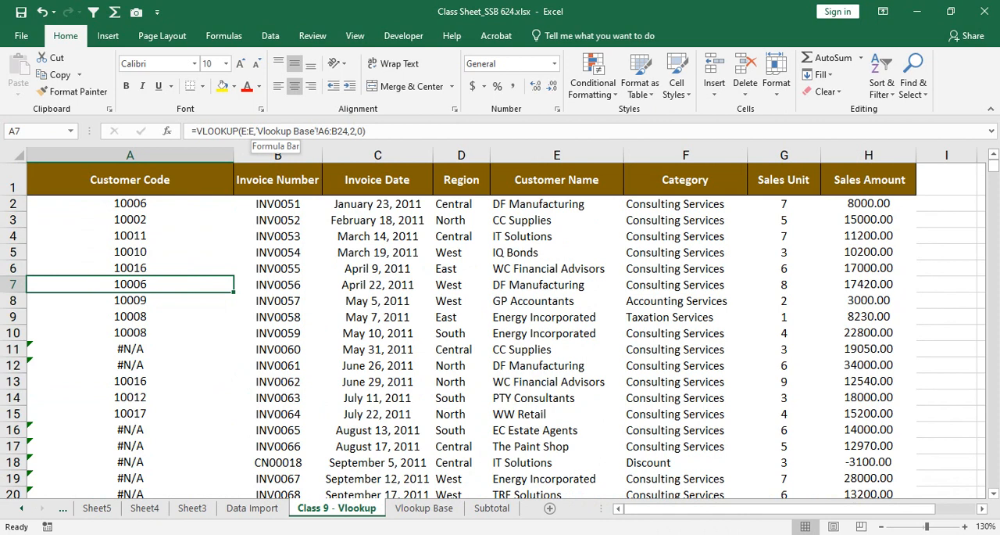
click(424, 508)
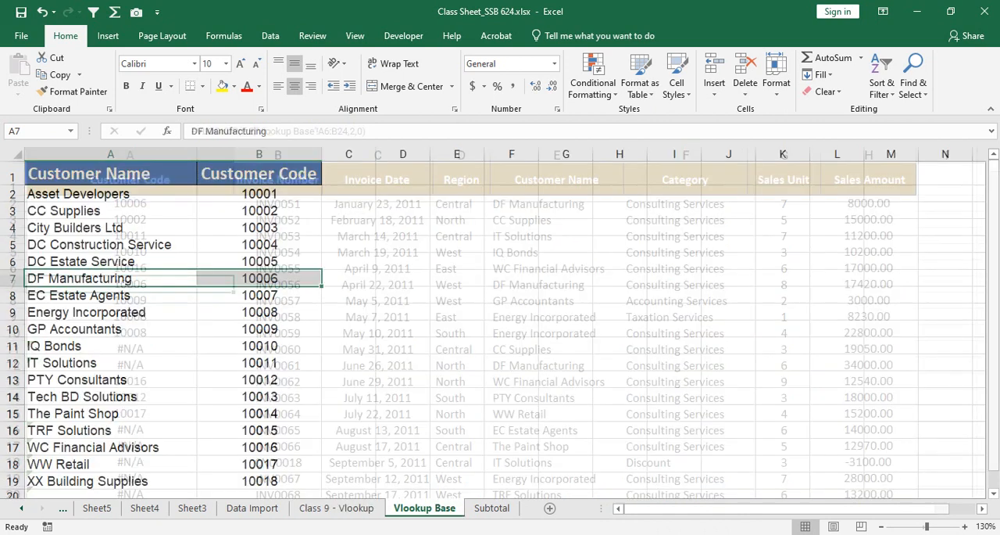
drag(117, 175, 259, 481)
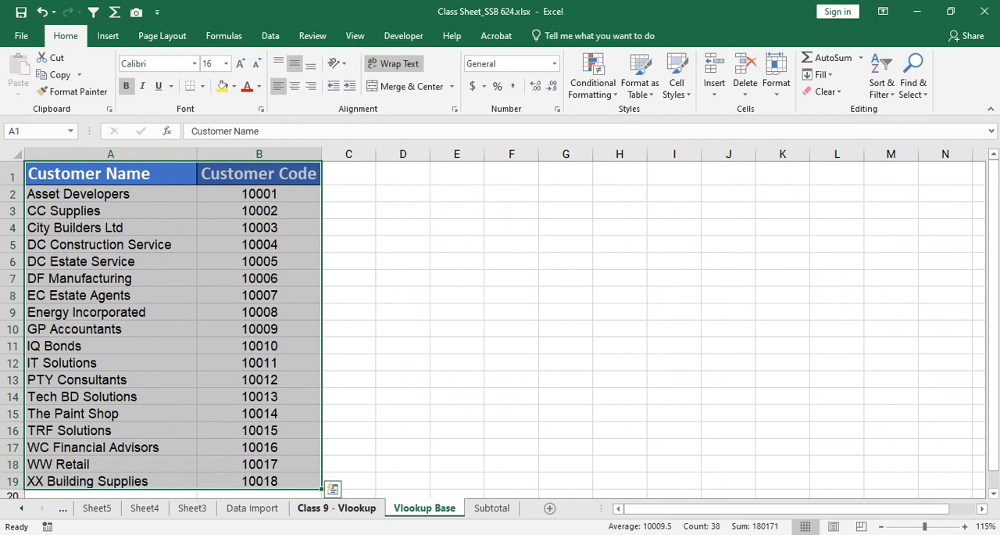
Step: Compare the table array in A7's VLOOKUP formula on Class 9 - Vlookup with the range A1:B19 on the Vlookup Base sheet
click(336, 507)
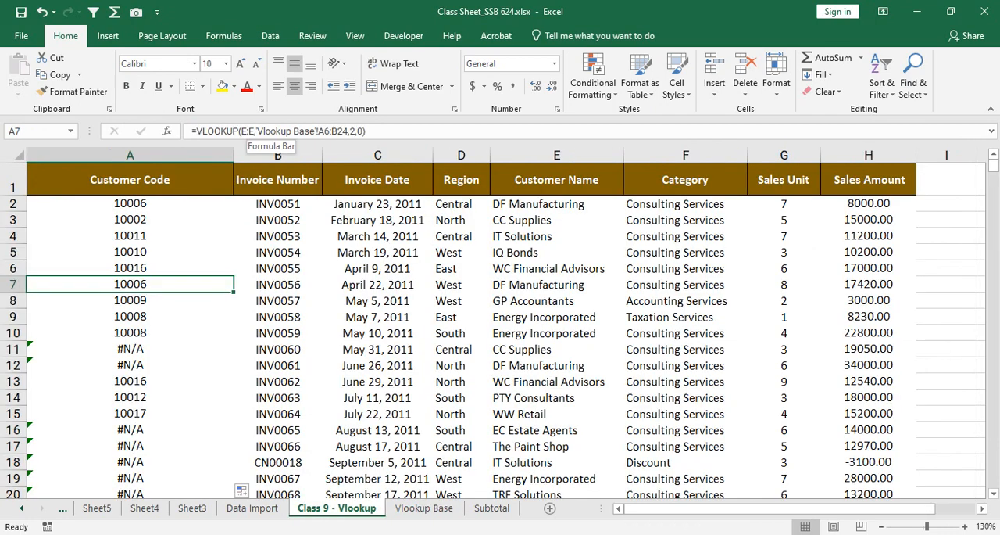
drag(255, 131, 348, 131)
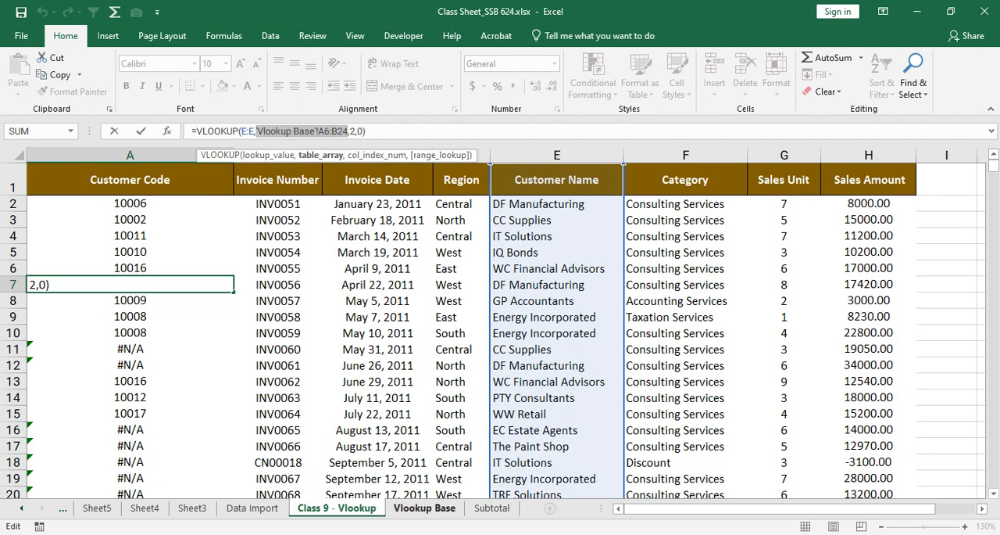
click(424, 507)
drag(109, 174, 316, 480)
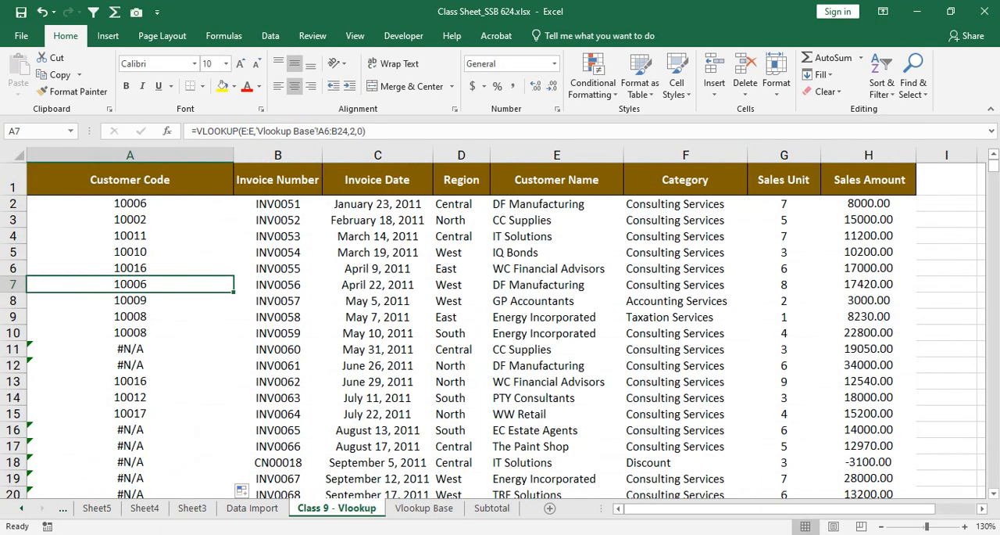
click(425, 508)
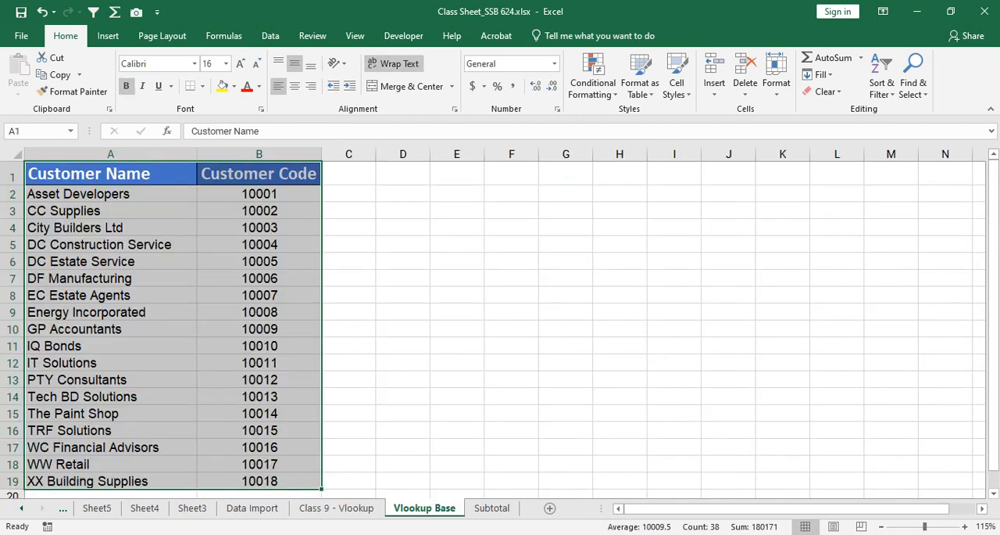
click(259, 194)
drag(111, 173, 259, 480)
click(260, 261)
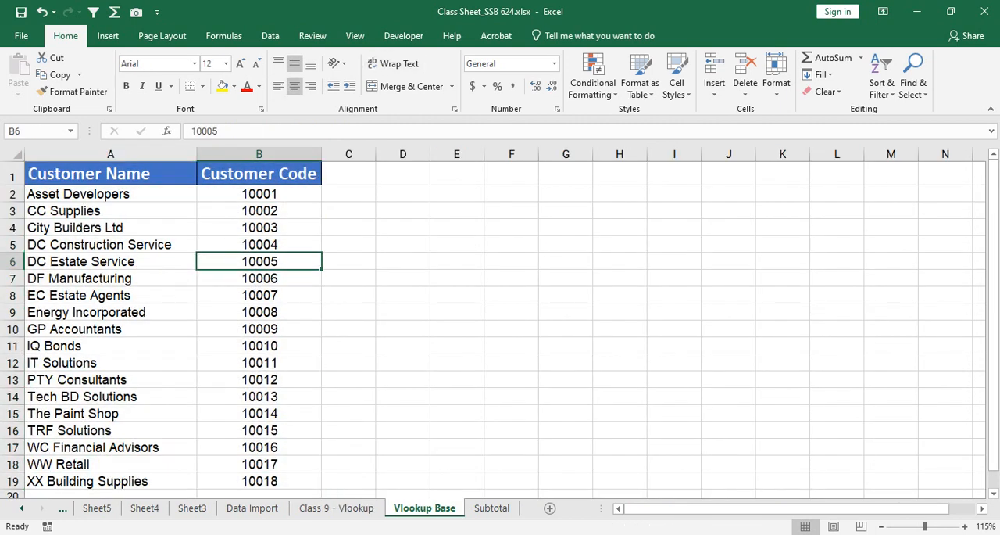
Step: Compare the extent of the Customer Code column on Vlookup Base with the last invoice rows on Class 9 - Vlookup
click(259, 174)
drag(259, 173, 260, 481)
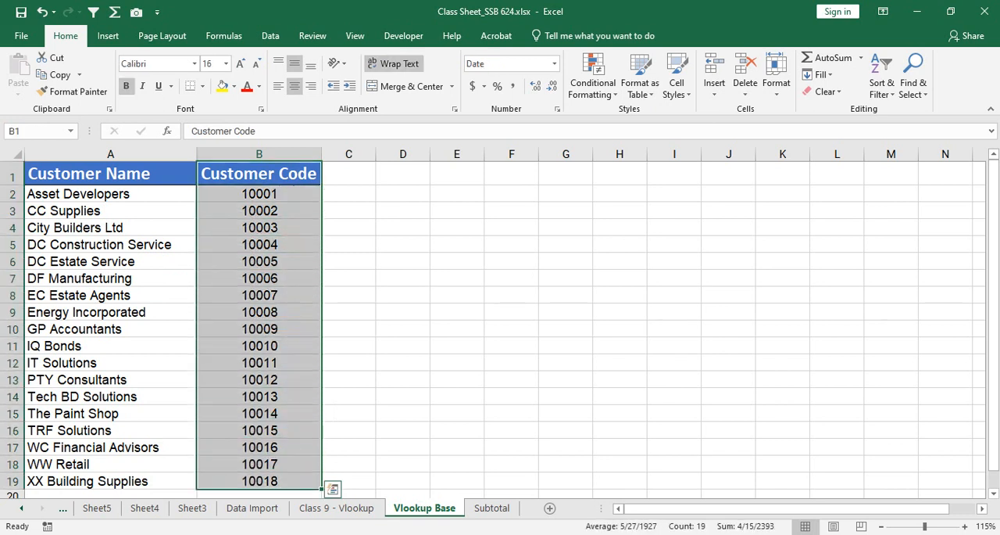
scroll(260, 391, down, 4)
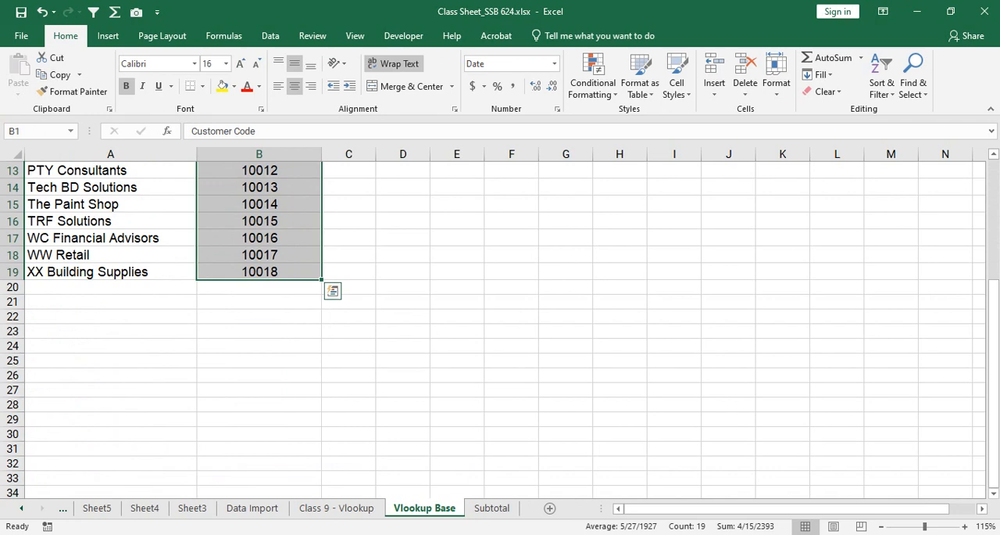
scroll(500, 329, up, 4)
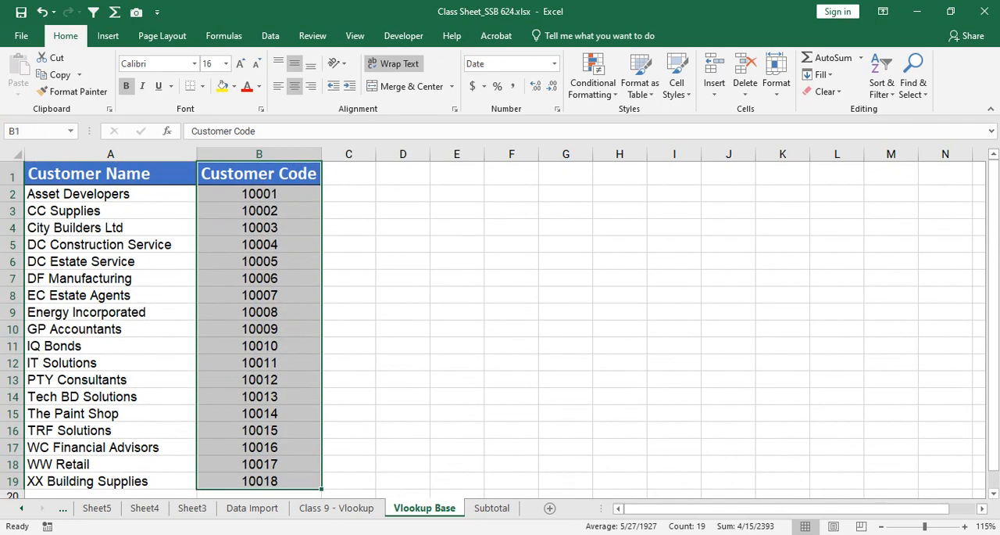
drag(260, 173, 316, 472)
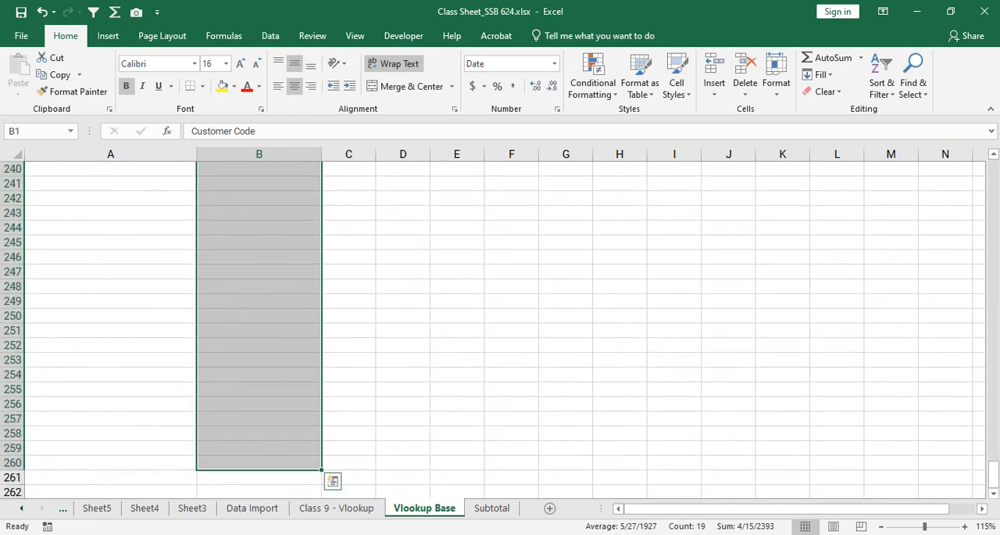
click(337, 508)
drag(993, 166, 993, 480)
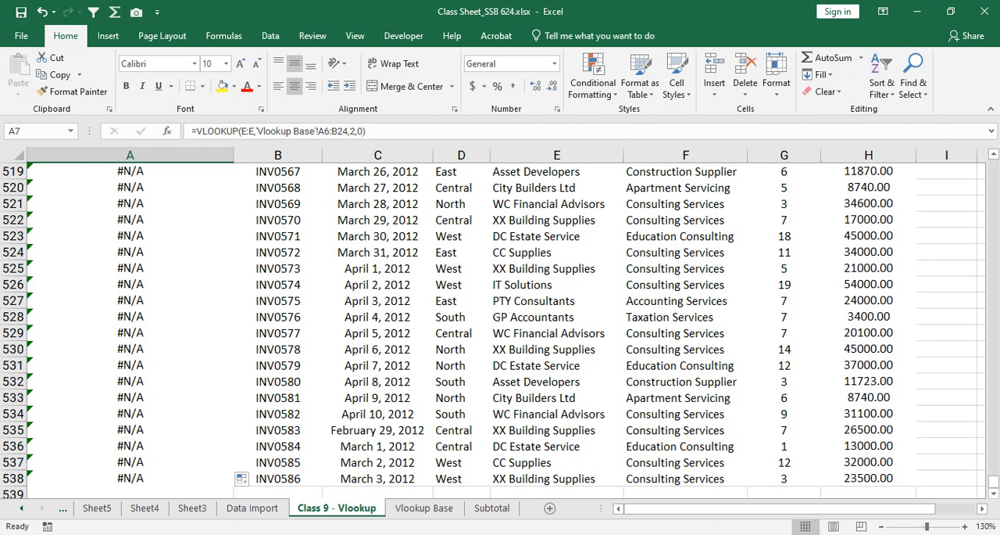
click(424, 508)
scroll(500, 328, up, 13)
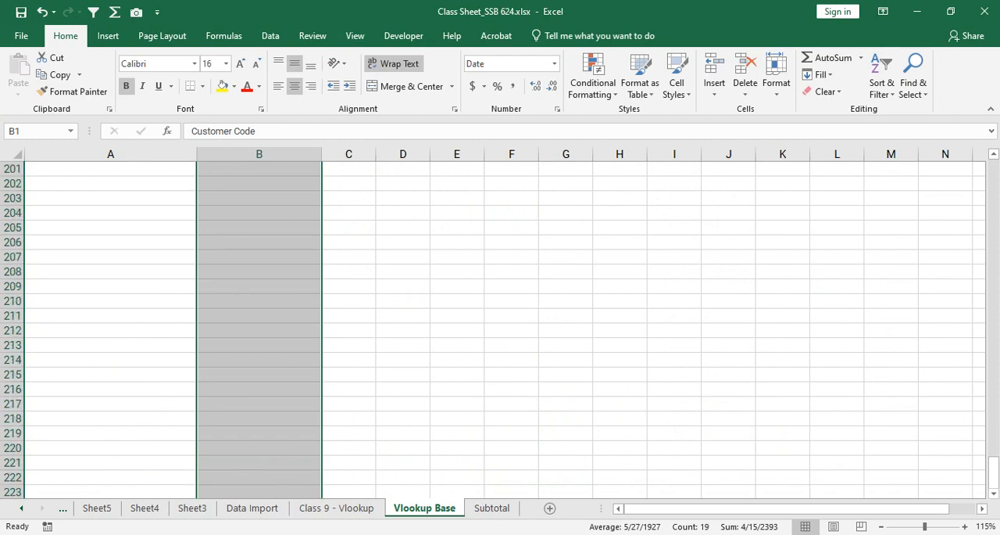
Step: Examine how far the customer name and code table in A1:B19 on Vlookup Base extends, including the empty cells beneath it
drag(993, 472, 994, 172)
scroll(501, 328, down, 3)
click(258, 255)
drag(259, 288, 313, 463)
drag(258, 506, 254, 507)
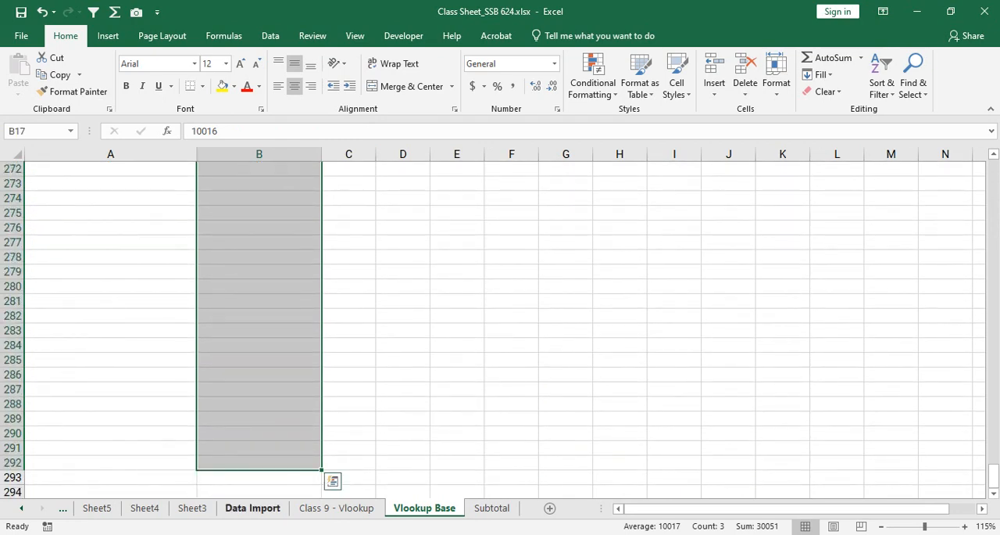
click(259, 330)
drag(993, 475, 993, 166)
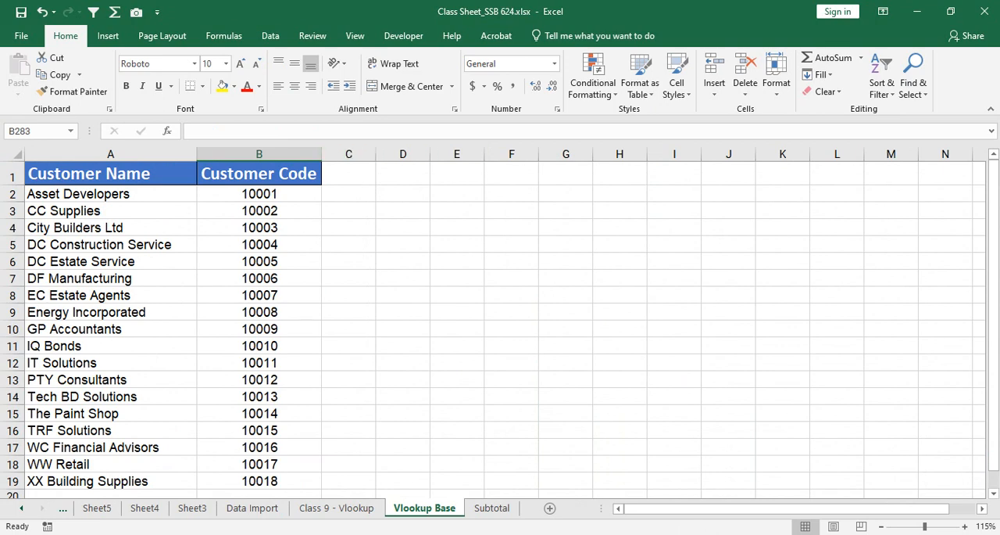
drag(258, 174, 156, 481)
click(258, 278)
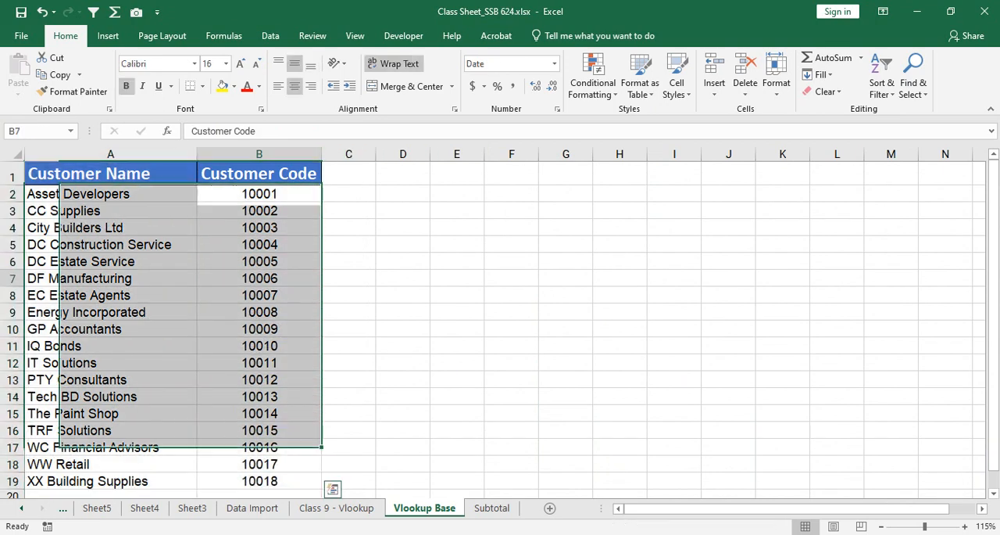
scroll(258, 278, down, 7)
scroll(259, 279, up, 5)
scroll(501, 329, up, 2)
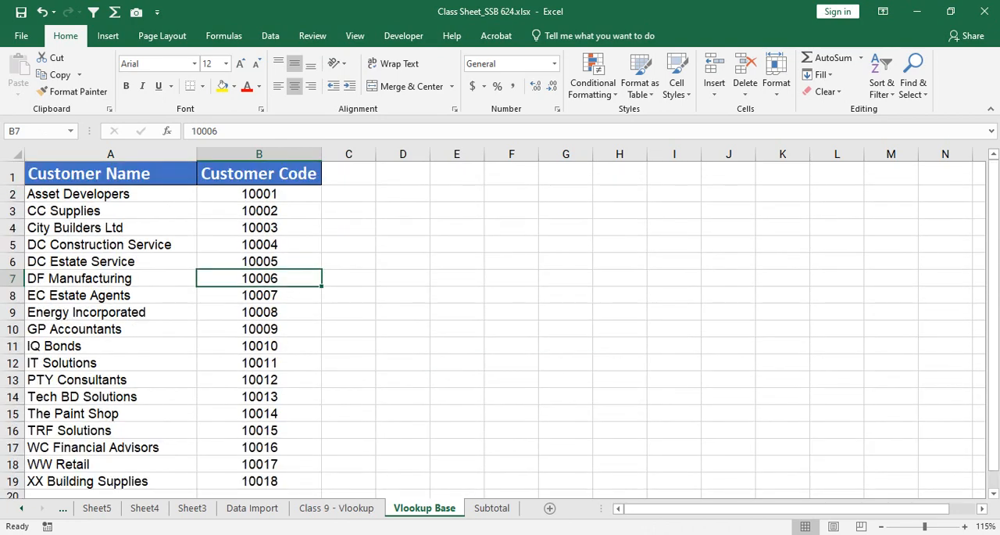
drag(110, 173, 259, 481)
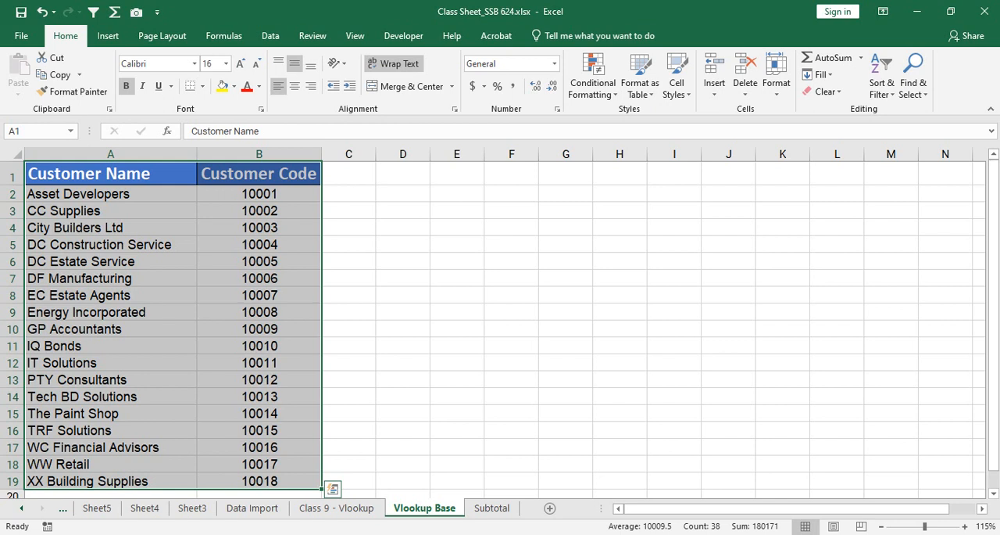
drag(259, 173, 259, 440)
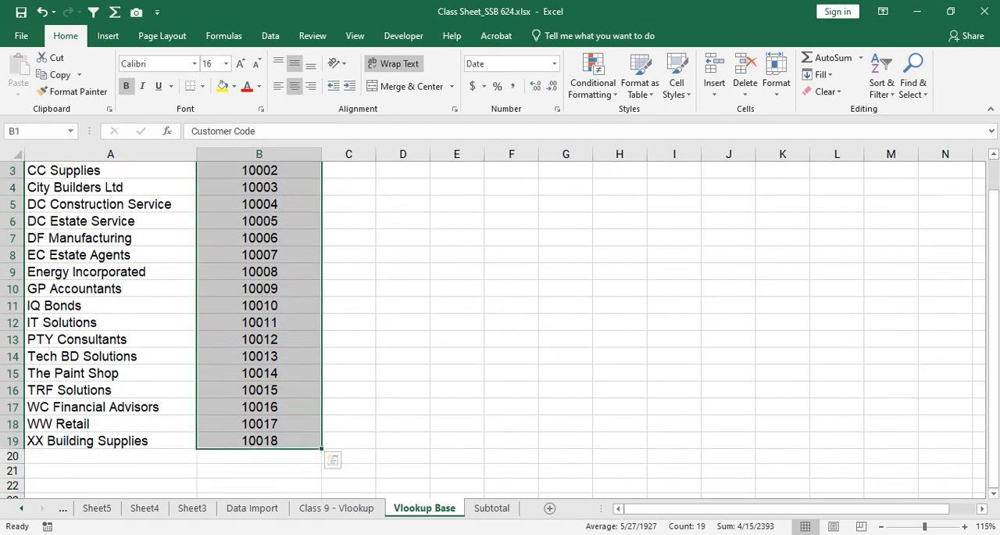
click(336, 508)
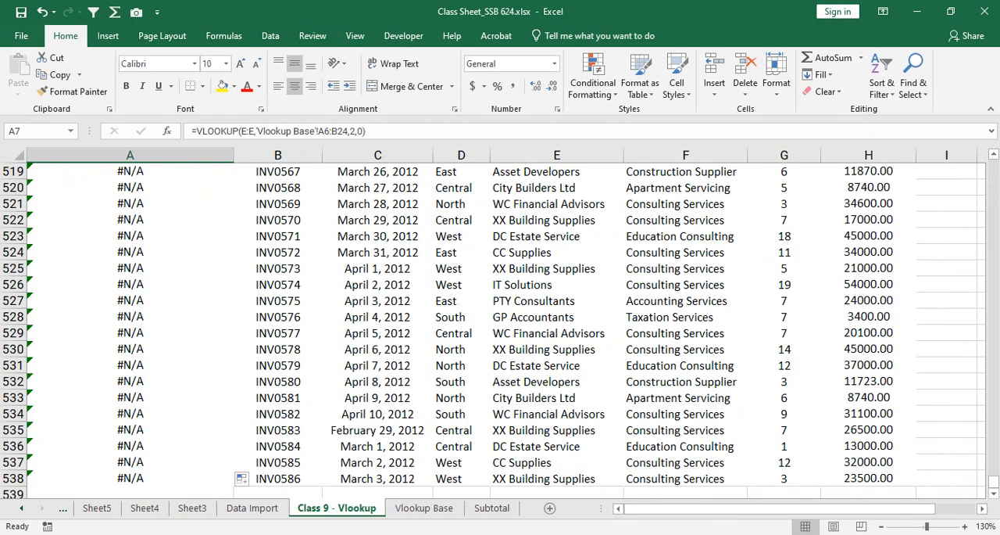
click(423, 508)
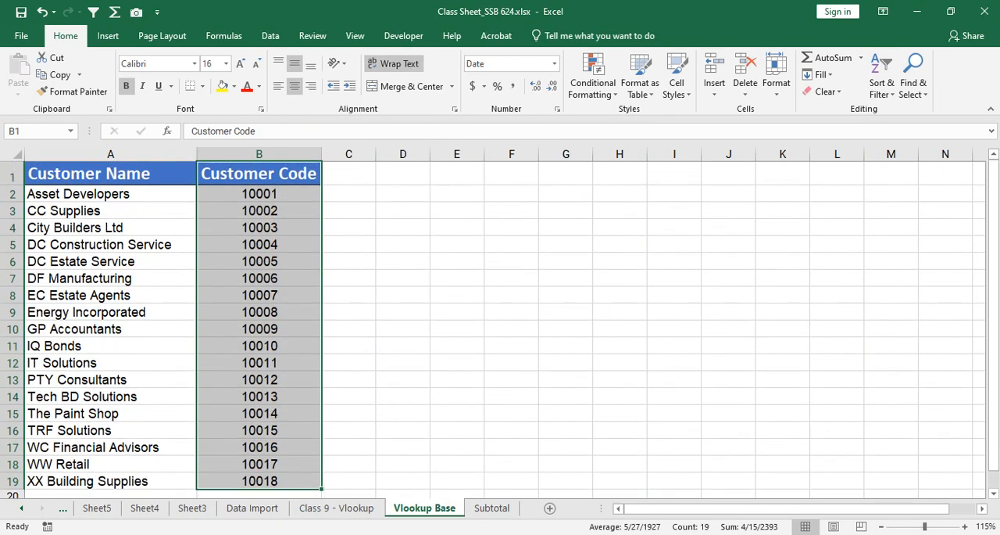
drag(259, 194, 258, 447)
click(258, 261)
Step: On the Class 9 - Vlookup sheet, clear the contents of the Customer Code column from A2 through A538
click(337, 508)
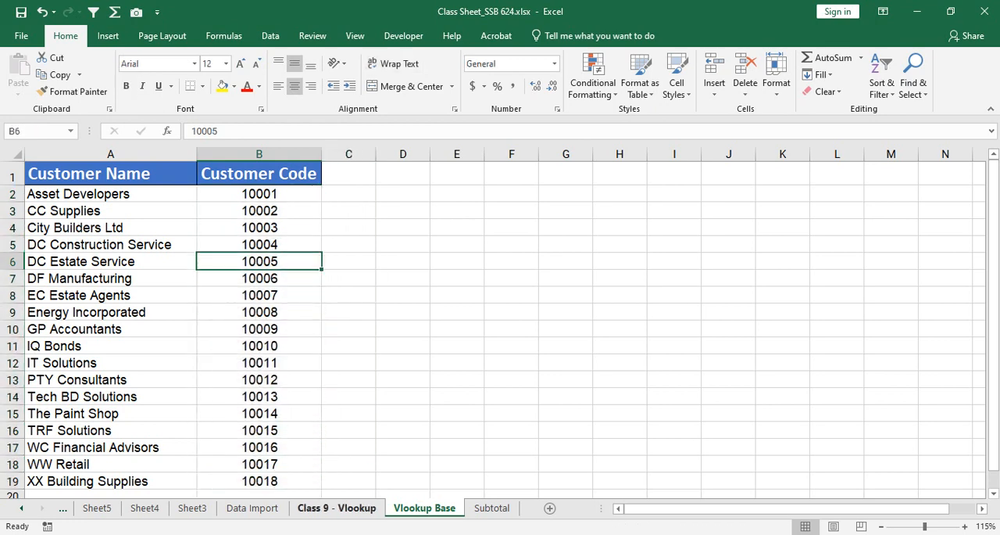
scroll(273, 234, up, 6)
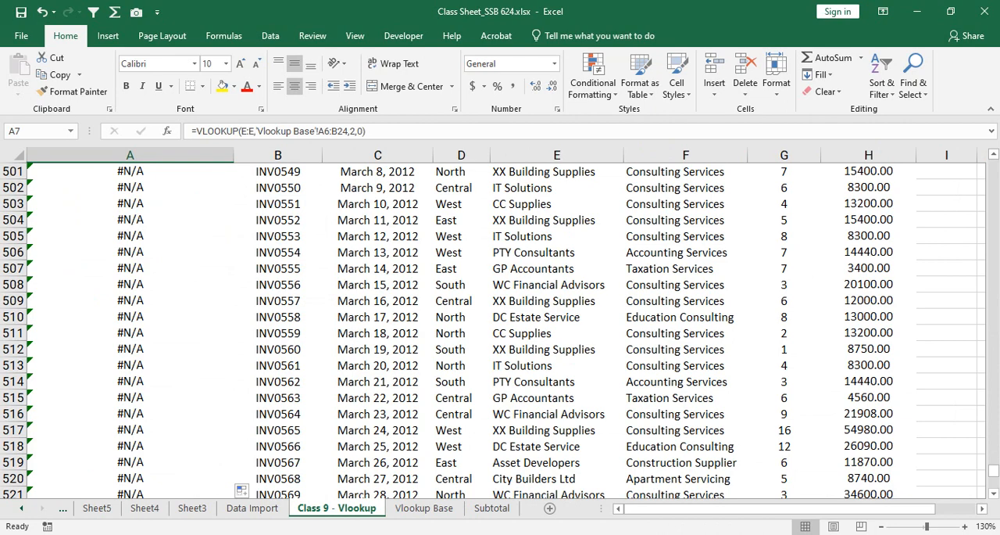
drag(993, 470, 993, 166)
click(130, 204)
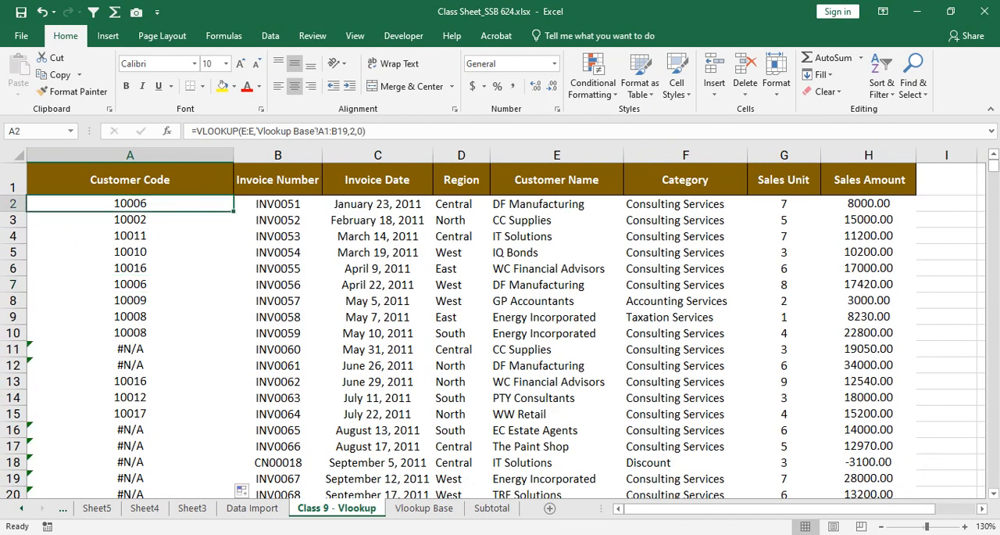
key(ctrl+shift+Down)
right_click(154, 205)
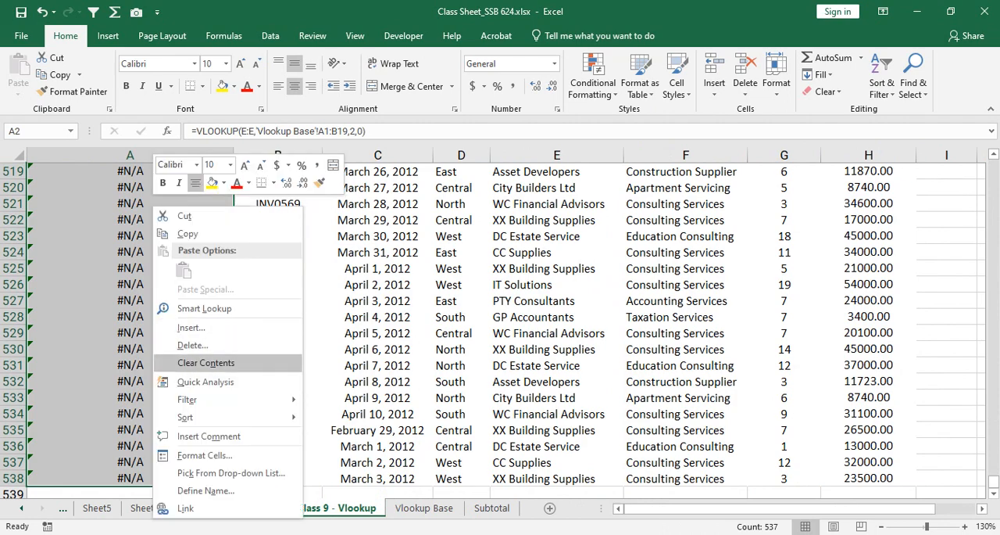
click(205, 363)
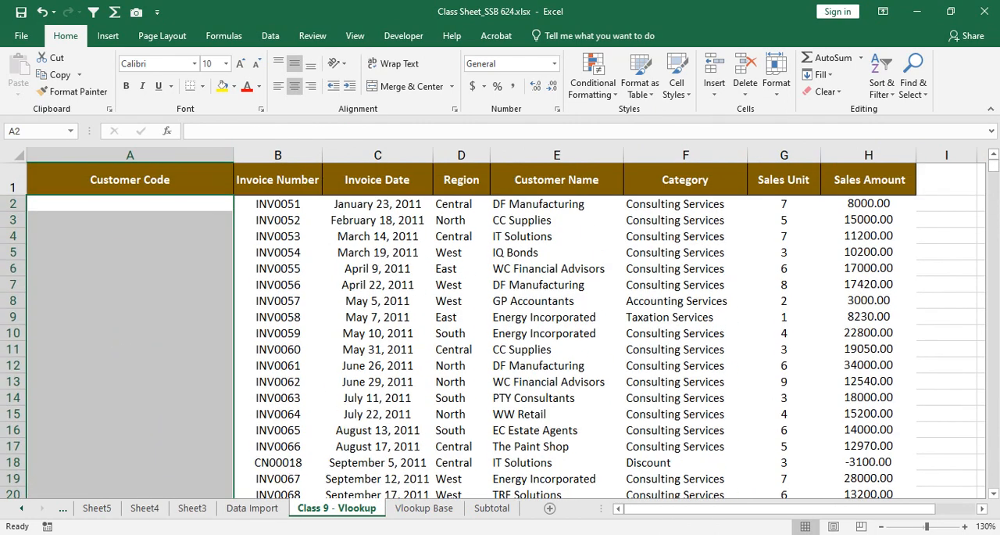
Step: Start a new VLOOKUP formula in A2 of Class 9 - Vlookup with the Customer Name column E:E as the lookup value
click(424, 507)
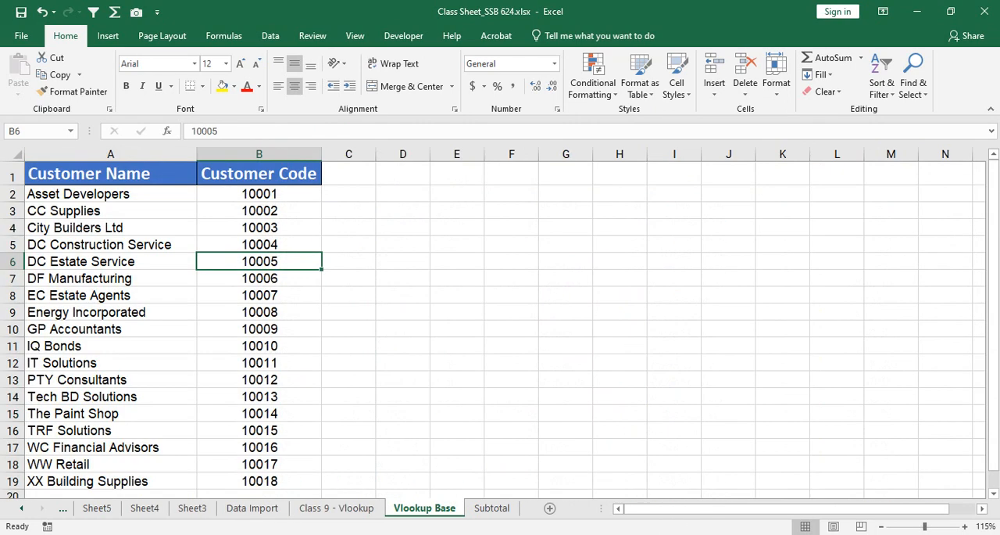
drag(110, 174, 258, 480)
click(337, 507)
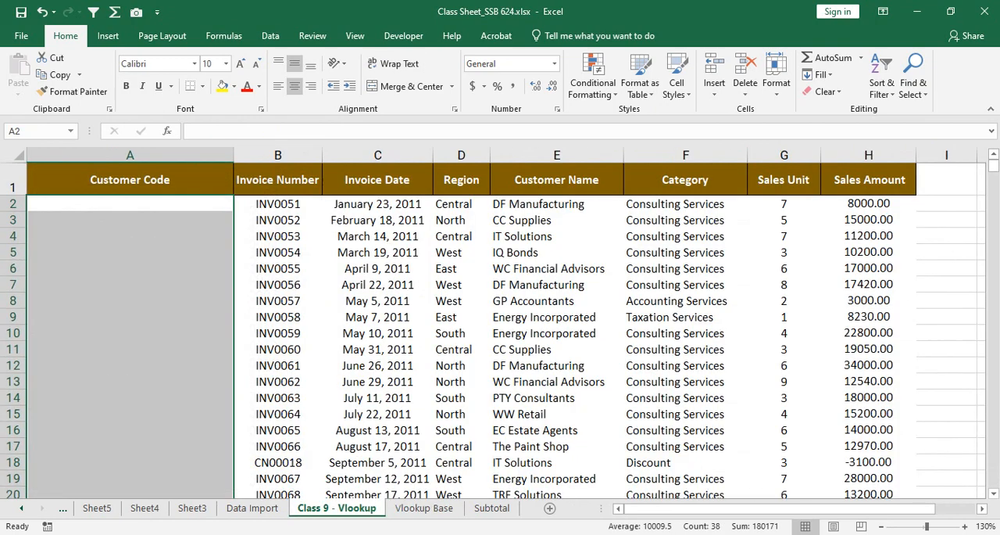
text(=)
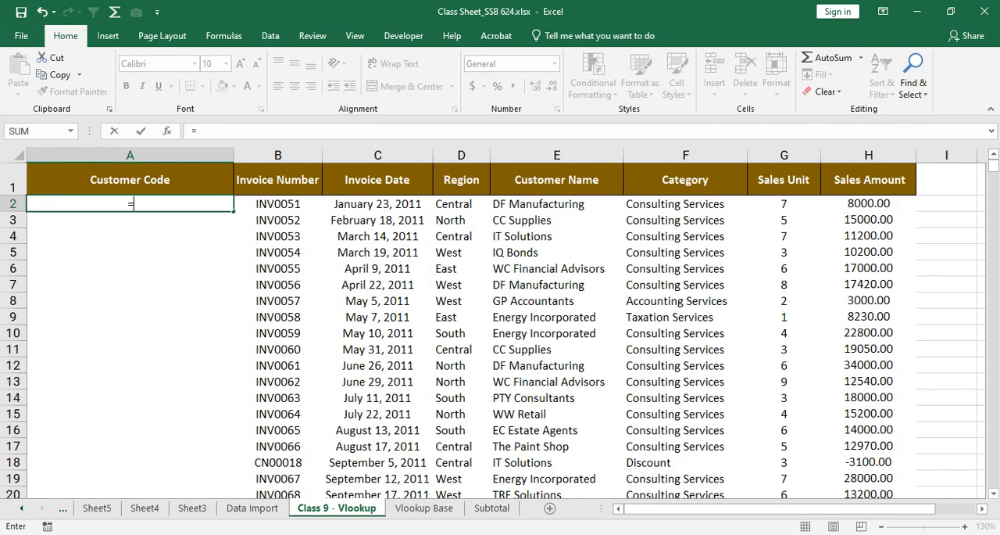
text(vlookup)
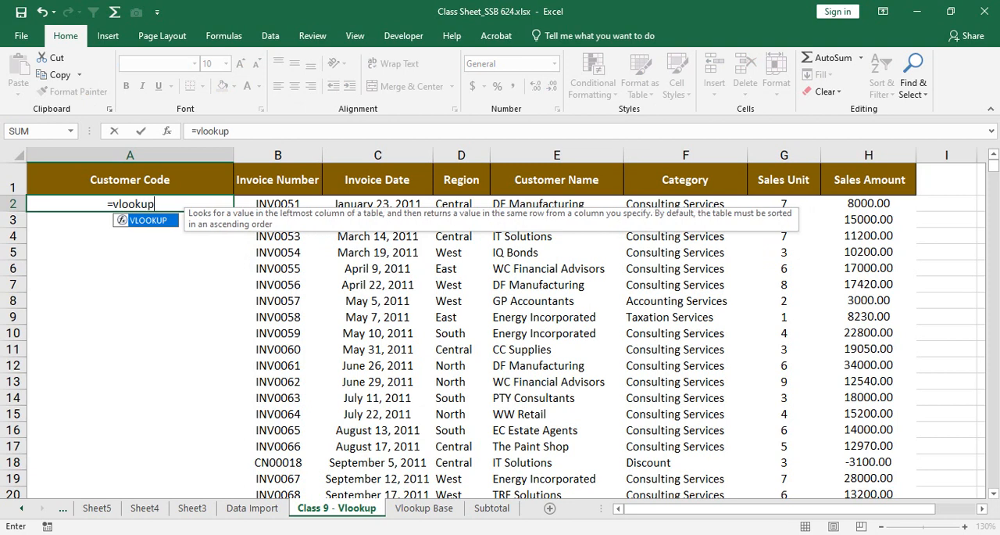
key(Tab)
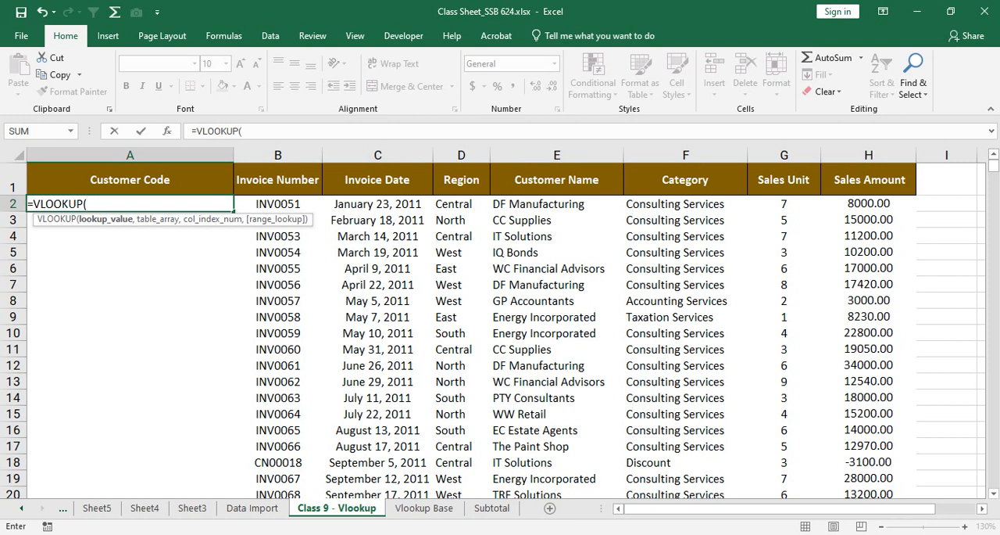
click(556, 155)
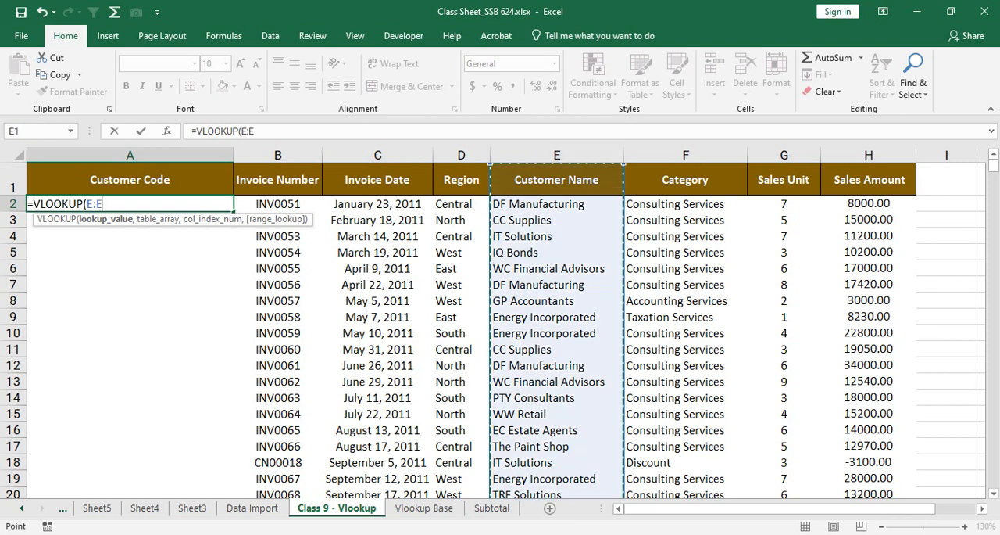
text(,)
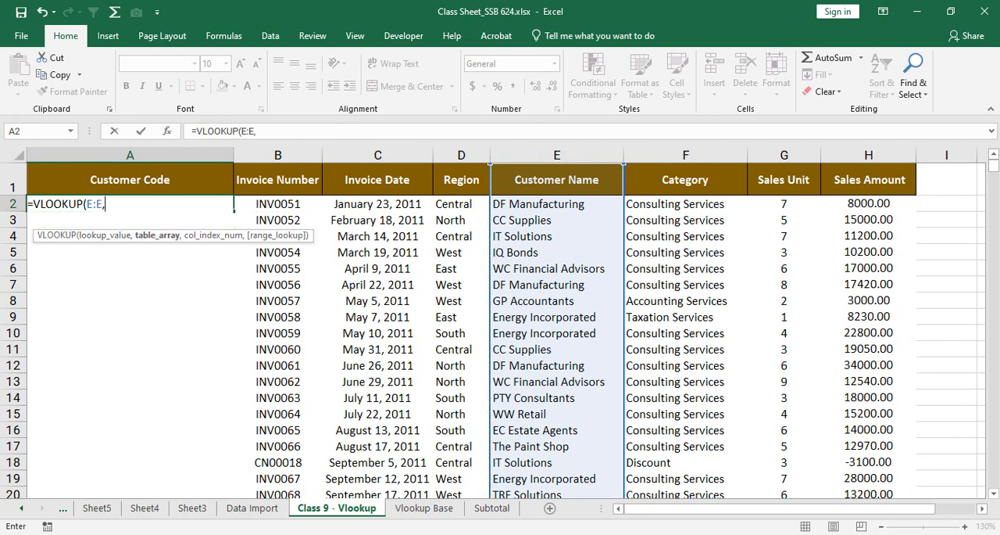
Step: Set the VLOOKUP table array to the absolute range $A$1:$B$19 on the Vlookup Base sheet
click(424, 507)
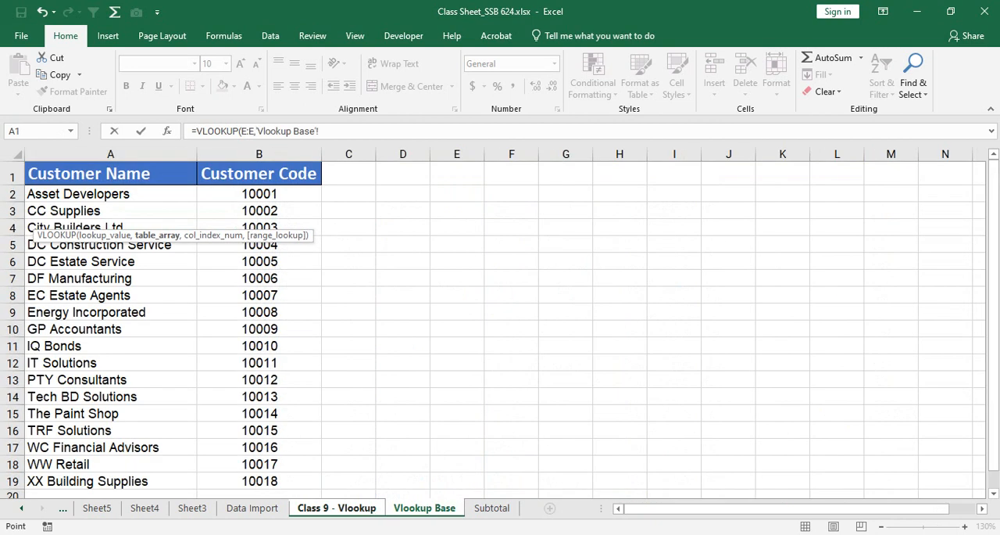
drag(78, 174, 317, 486)
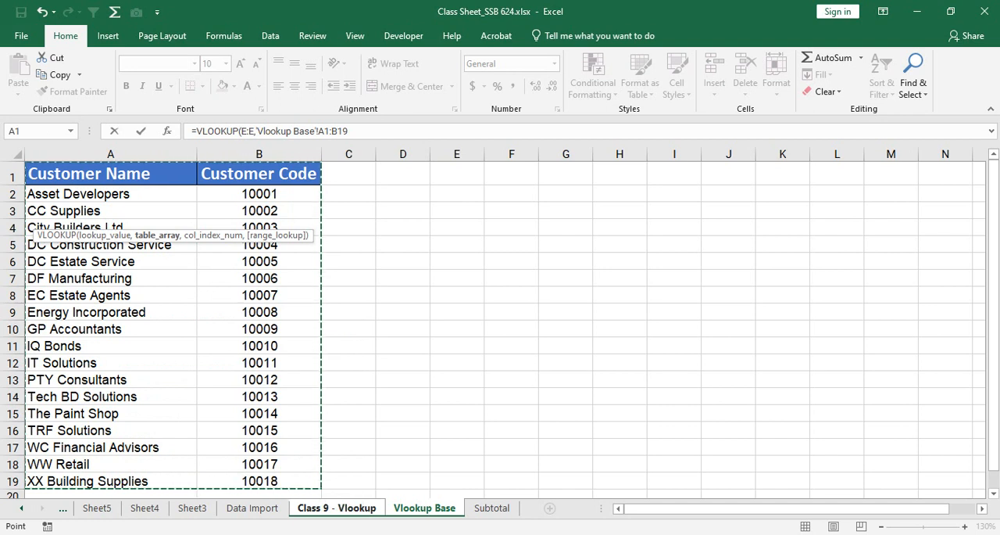
key(F4)
text(,)
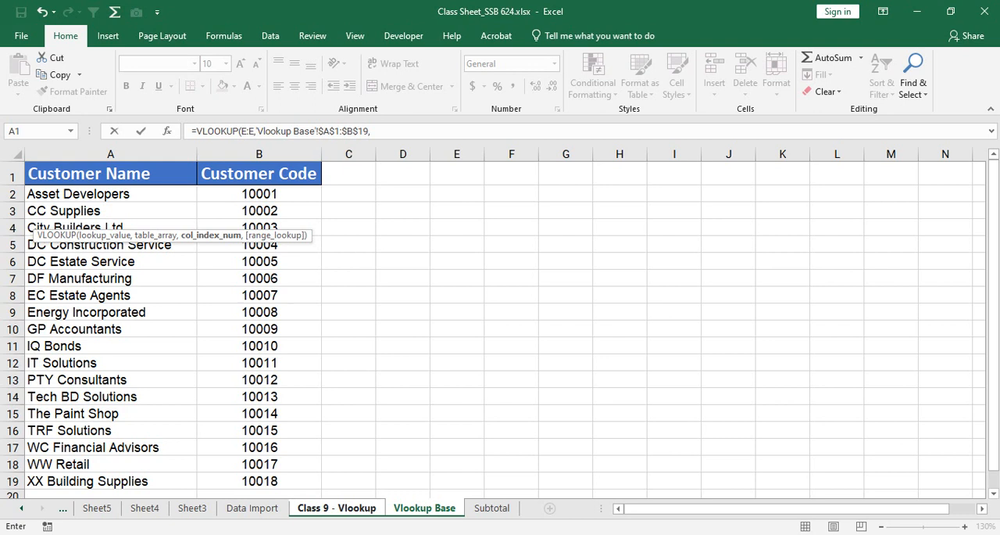
Step: Complete the VLOOKUP in A2 with column index 2 and 0 for an exact match
text(2,)
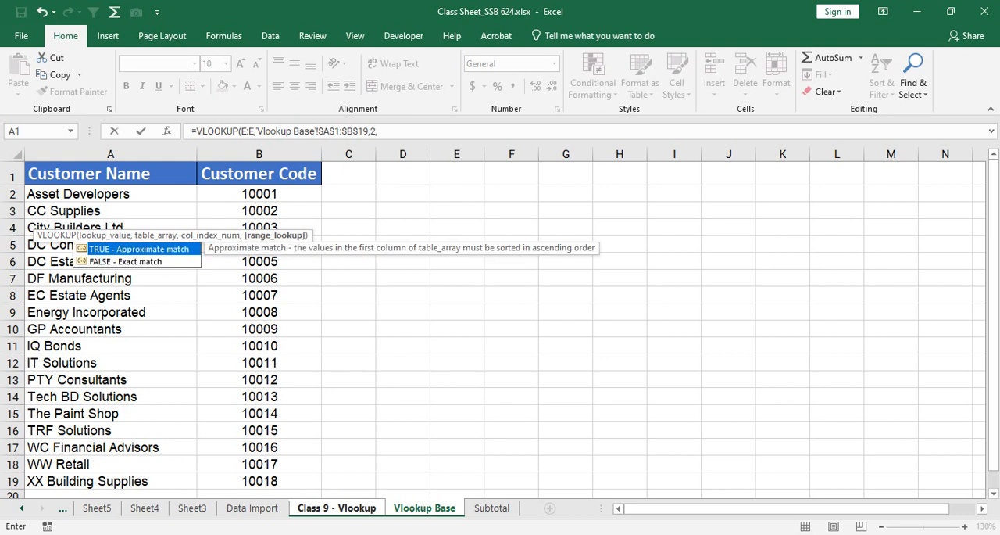
text(0))
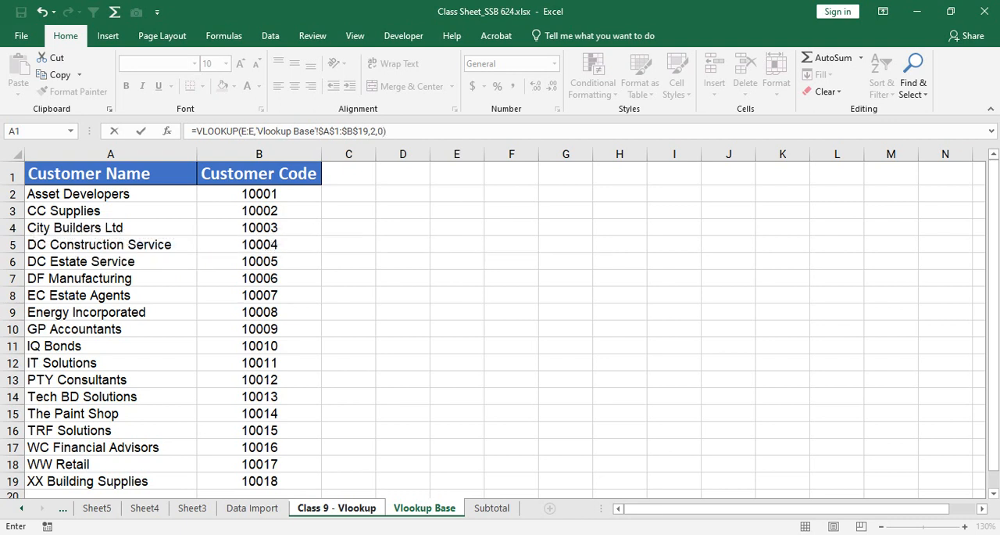
key(Return)
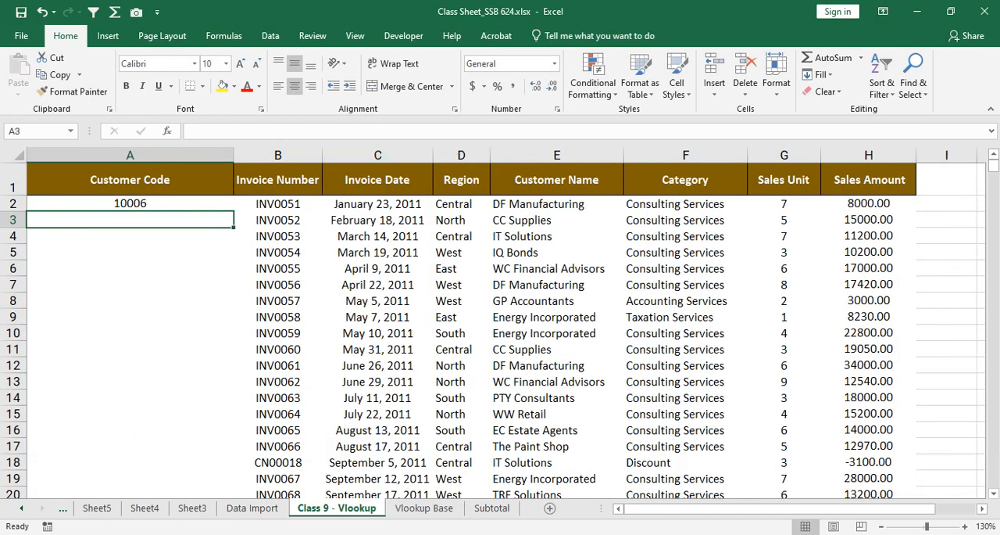
Step: Fill the A2 VLOOKUP formula down the Customer Code column to the last invoice row, A538
click(130, 203)
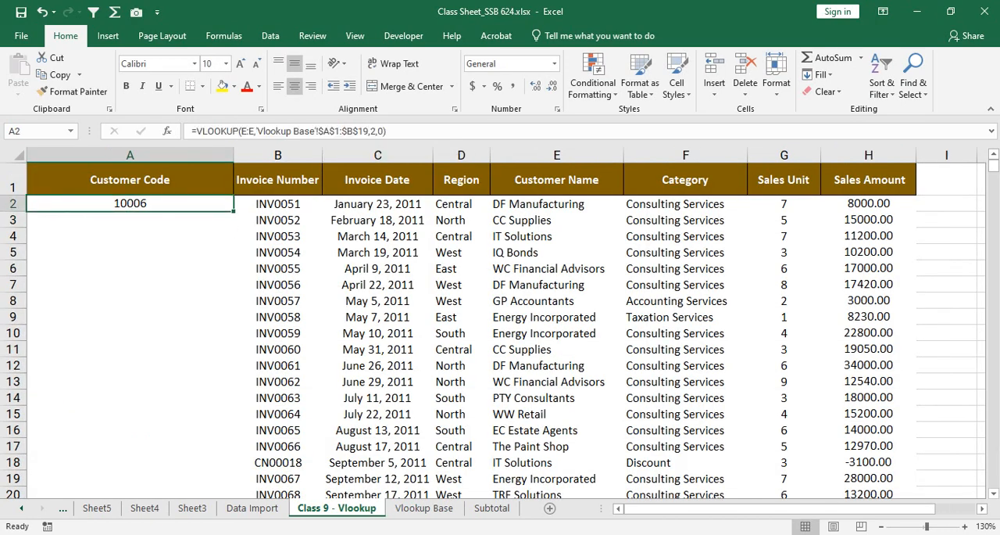
double_click(232, 211)
scroll(507, 329, down, 9)
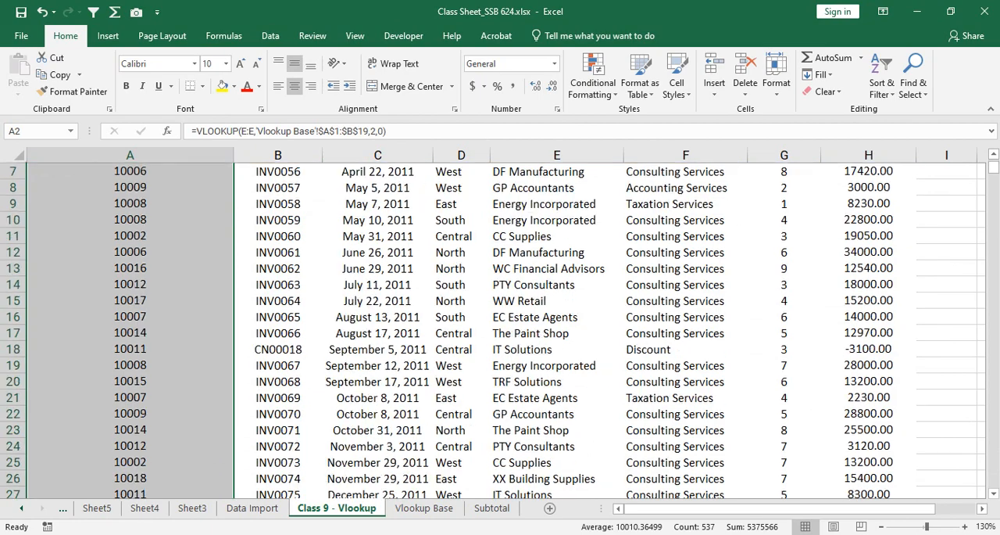
scroll(507, 329, down, 20)
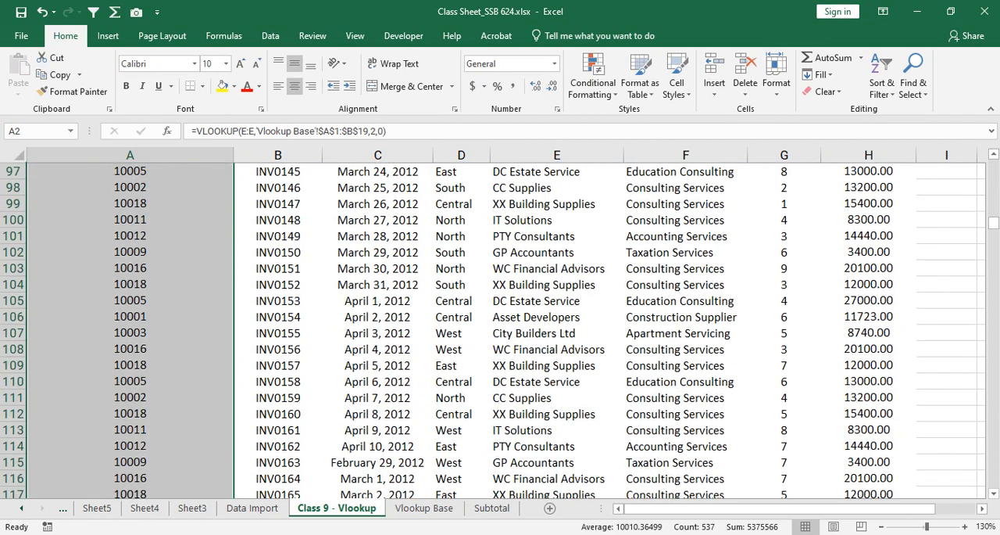
scroll(506, 328, down, 20)
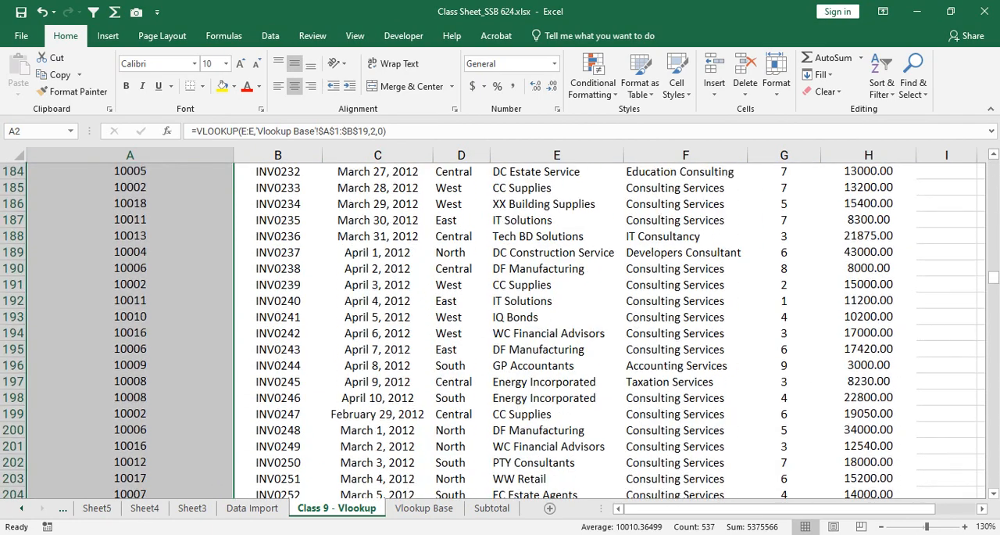
scroll(507, 328, down, 20)
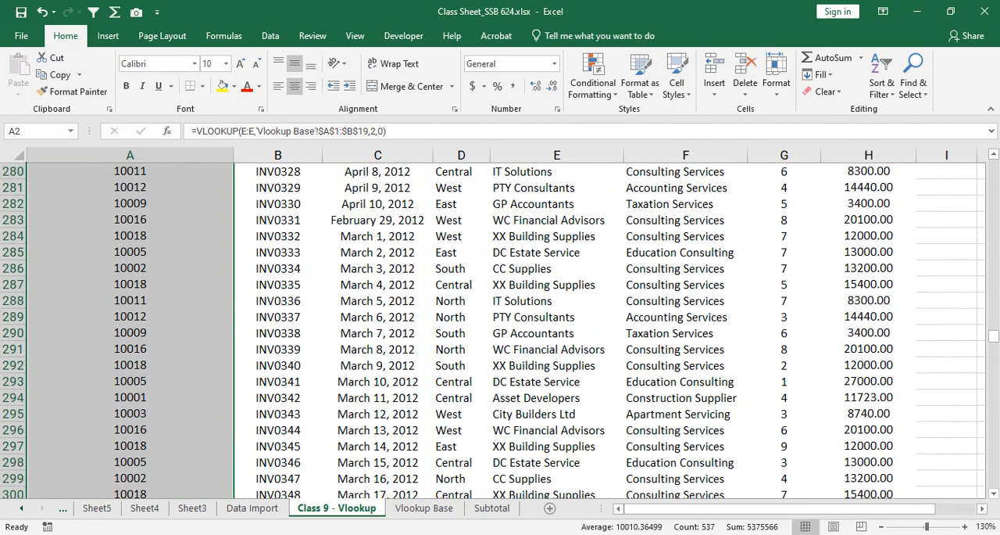
scroll(507, 328, down, 12)
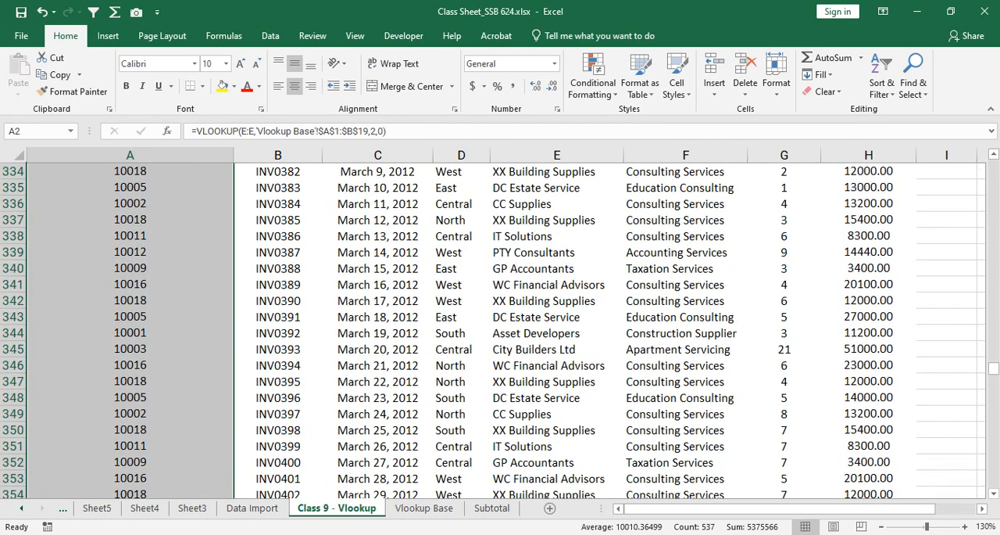
Step: Spot-check the filled codes around row 345 and compare WC Financial Advisors' code in row 365 with its entry on Vlookup Base
click(556, 316)
click(130, 413)
click(130, 350)
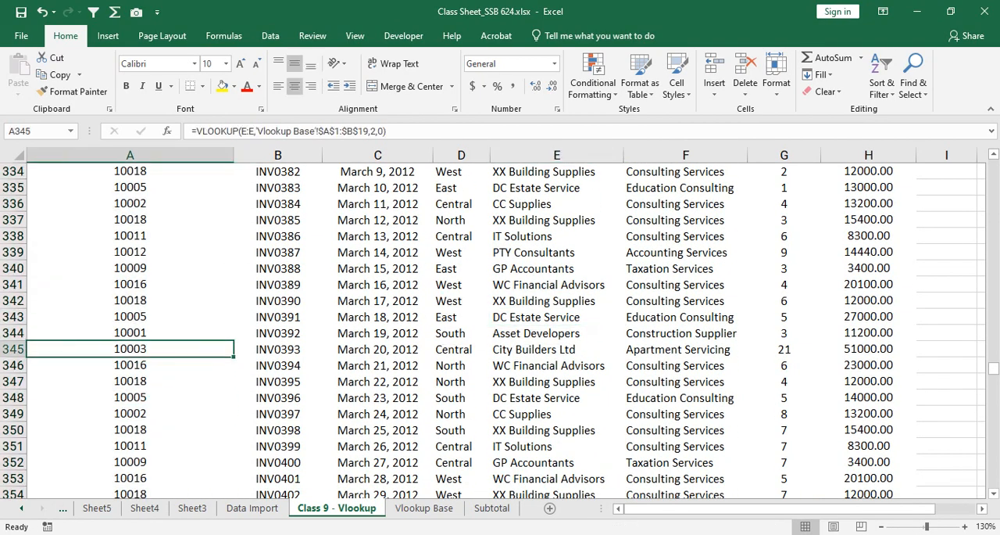
scroll(130, 350, down, 7)
scroll(493, 330, down, 1)
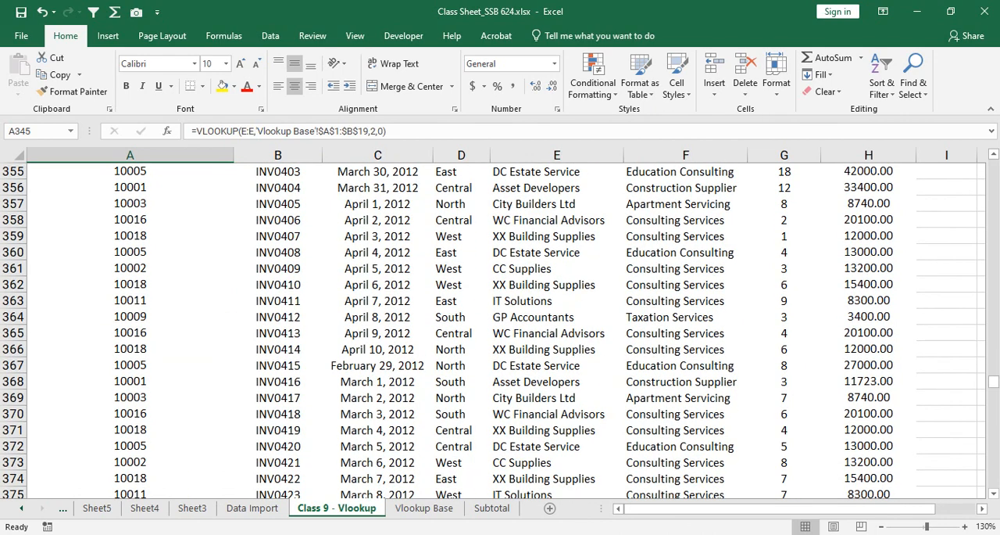
drag(129, 333, 556, 333)
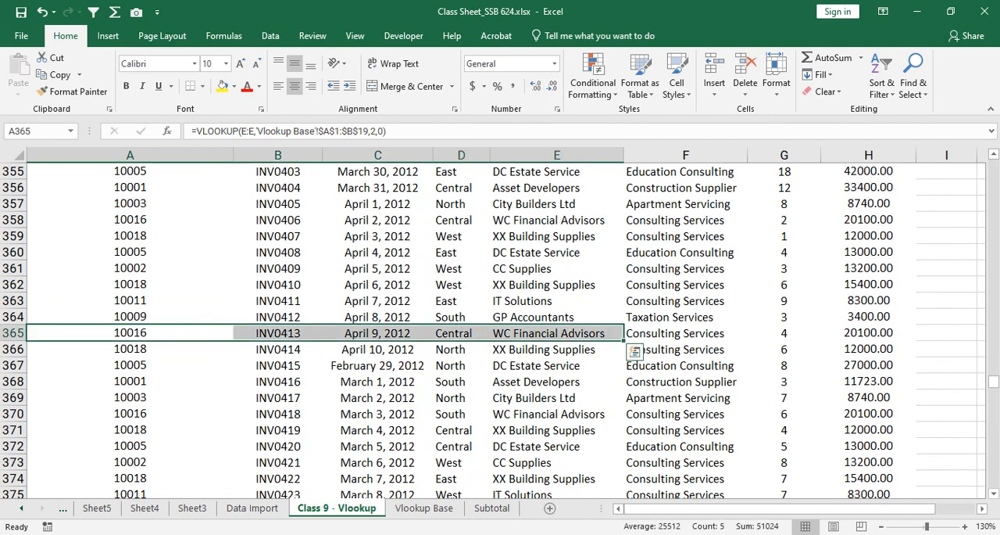
click(424, 507)
scroll(501, 320, down, 2)
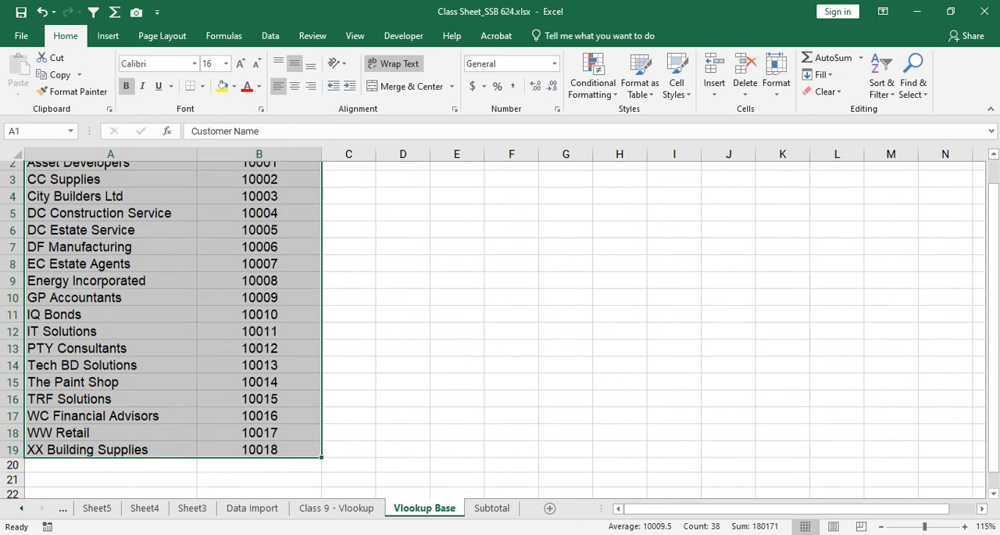
drag(260, 339, 141, 341)
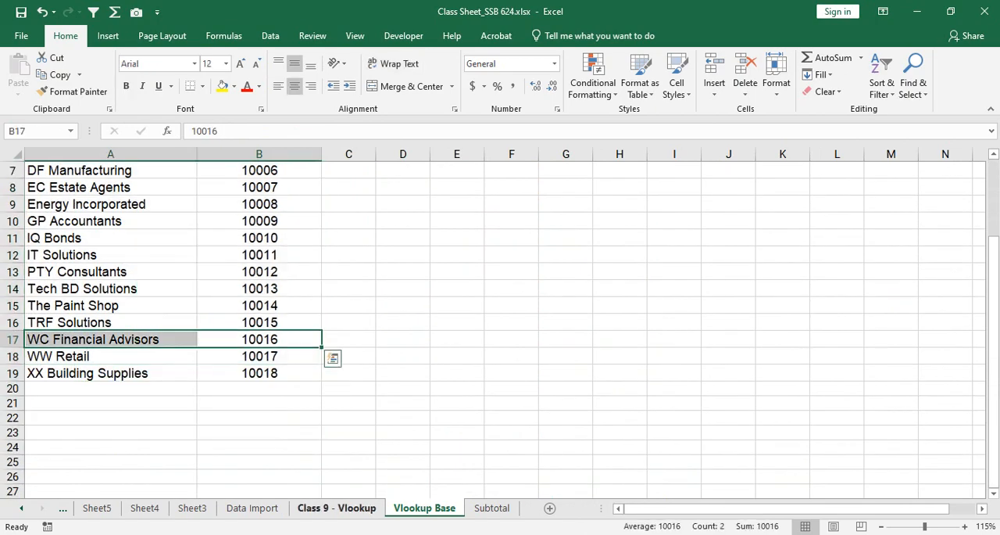
Step: Compare The Paint Shop's code in row 399 of Class 9 - Vlookup with its entry on Vlookup Base
click(336, 507)
scroll(500, 321, down, 10)
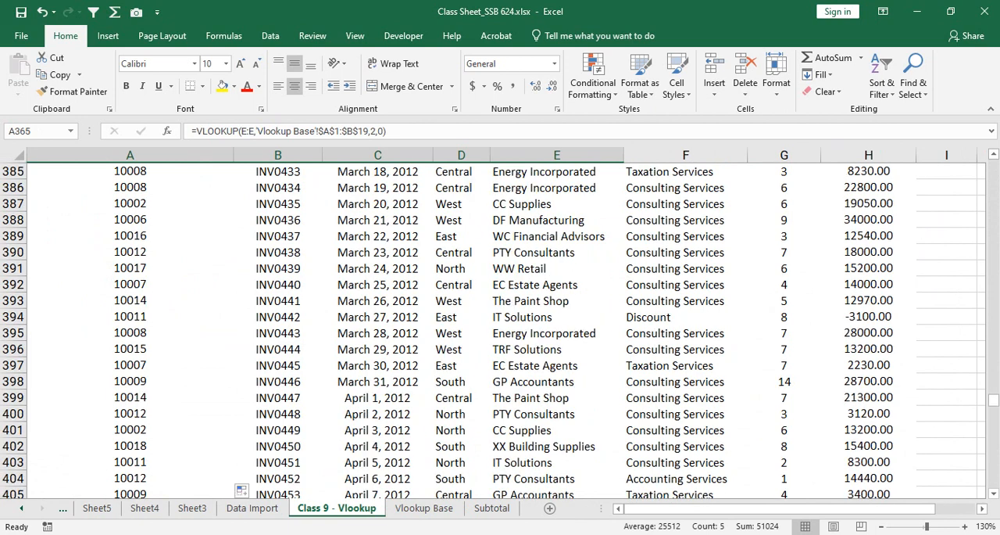
drag(130, 397, 556, 397)
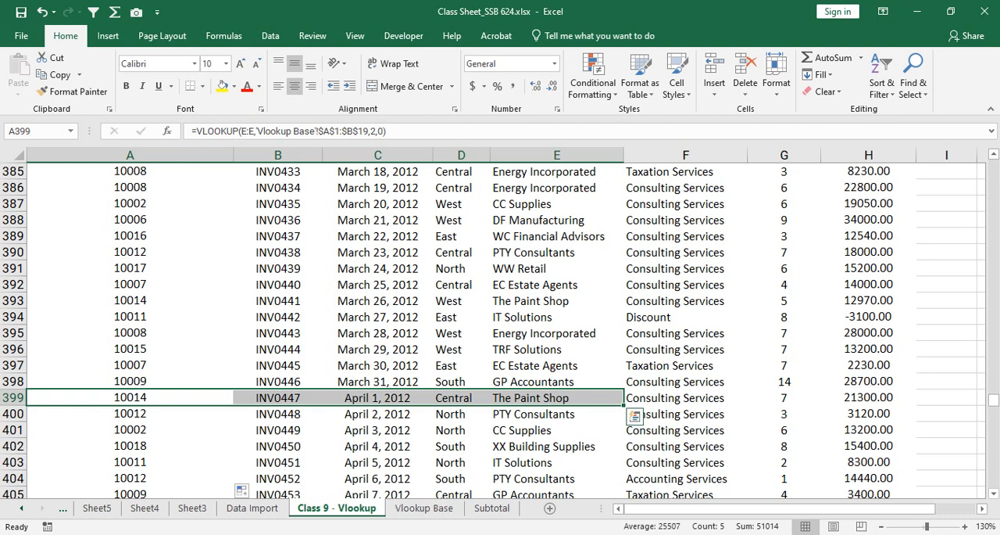
click(423, 508)
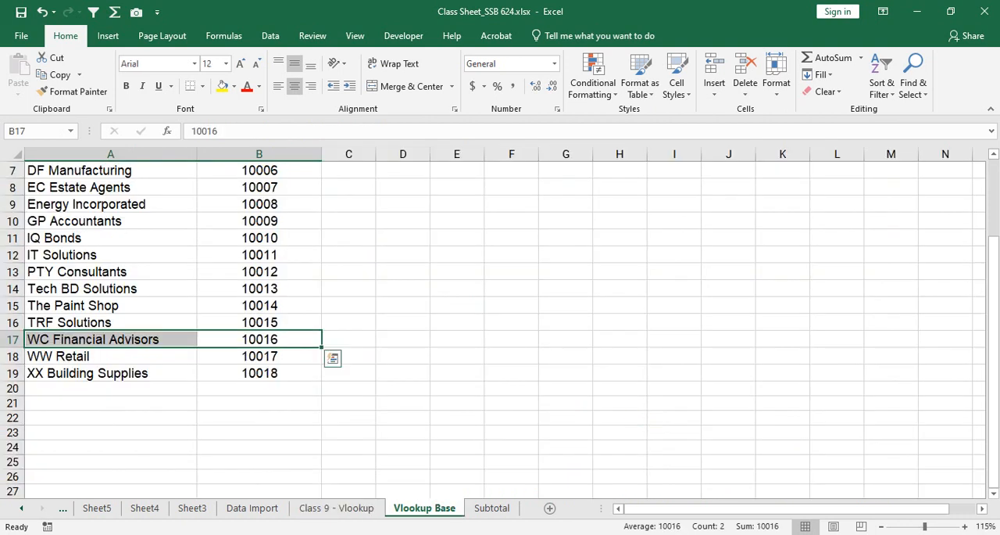
drag(259, 306, 111, 305)
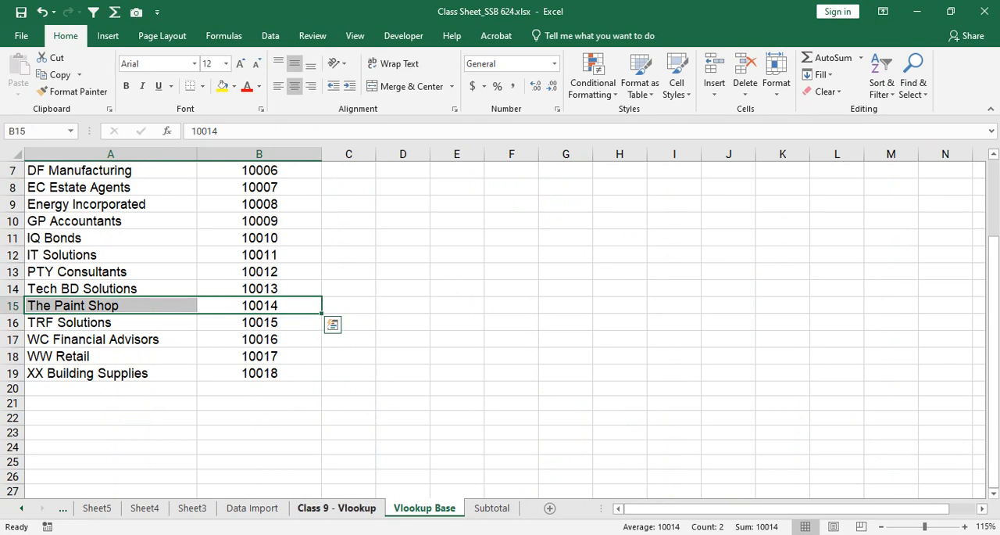
click(336, 507)
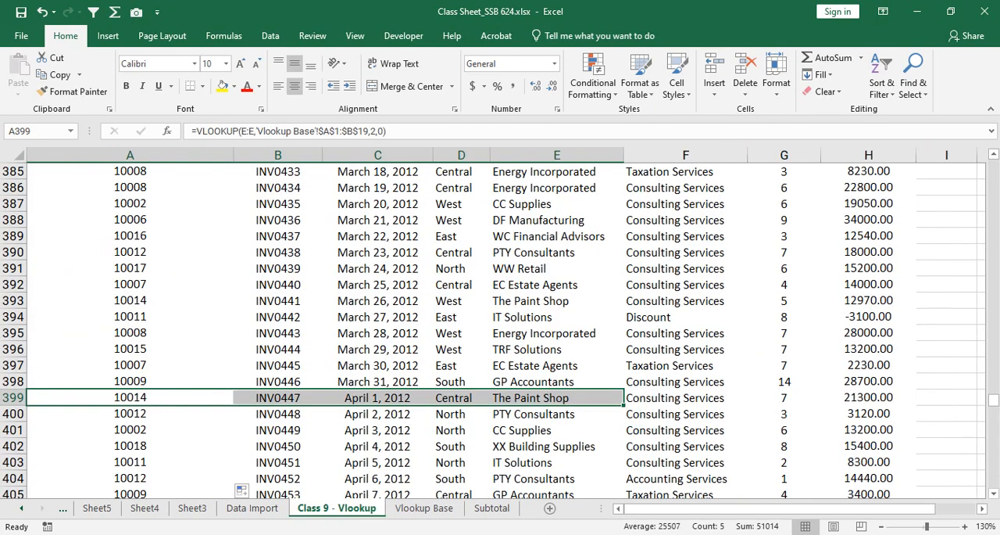
click(129, 284)
scroll(500, 332, down, 6)
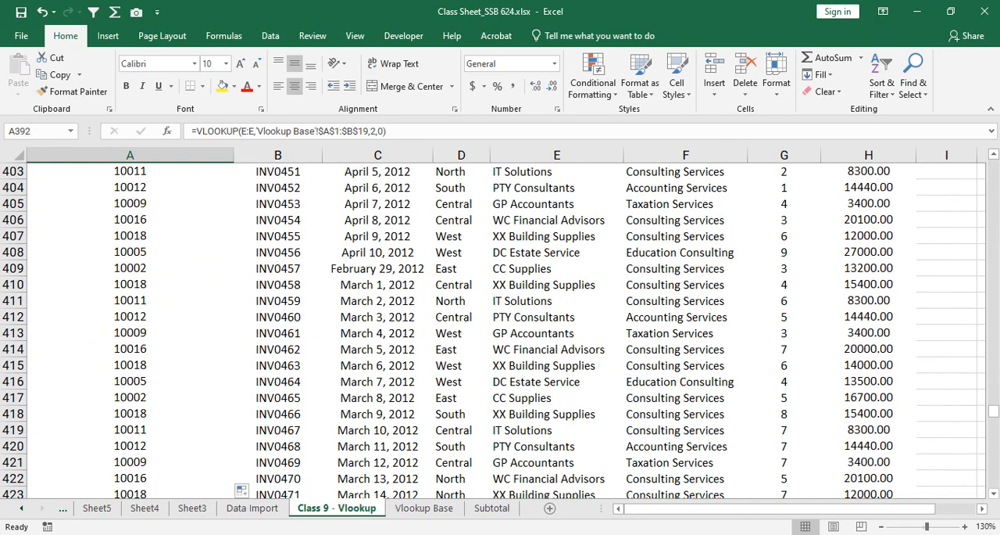
Step: Review the whole customer name and code table, A1:B19, on the Vlookup Base sheet
click(423, 507)
scroll(500, 328, up, 2)
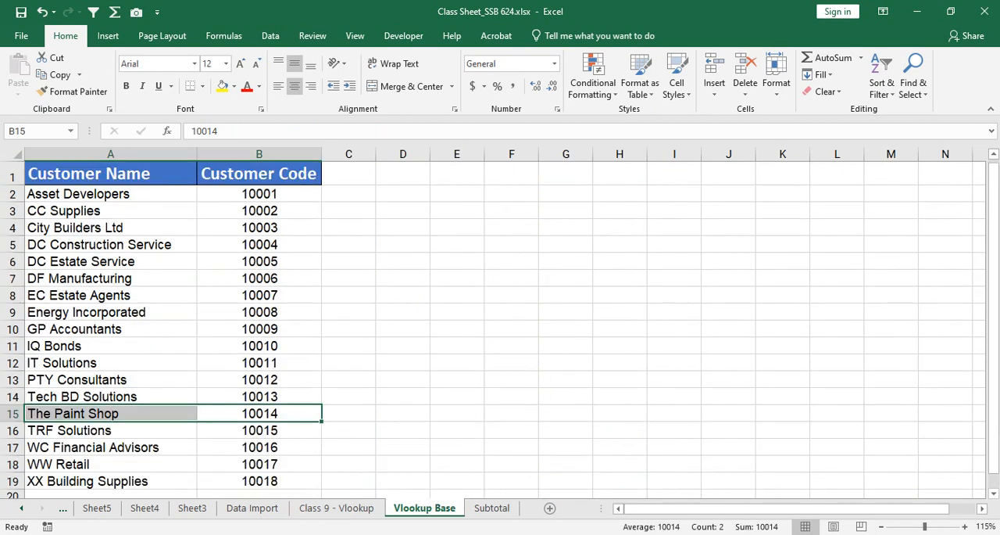
drag(110, 173, 259, 481)
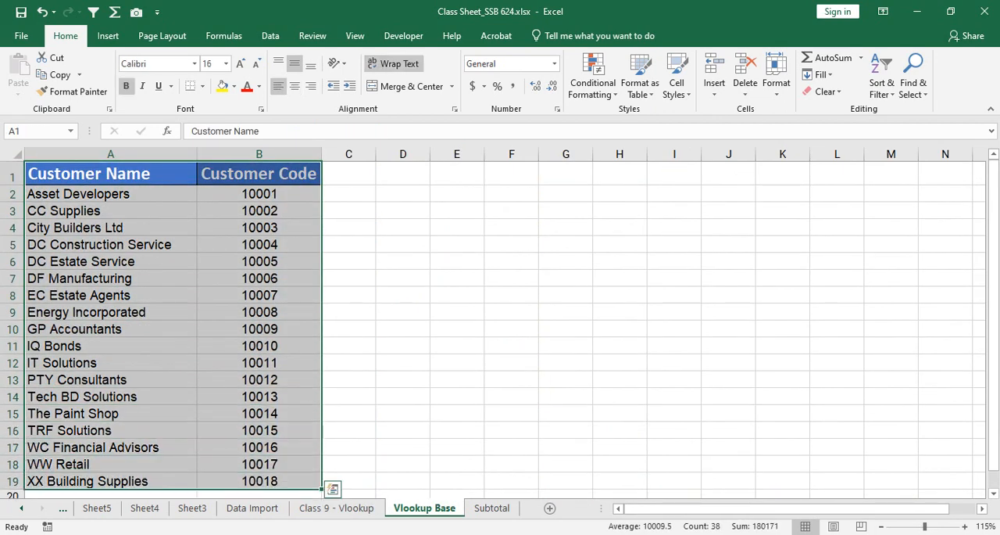
scroll(269, 472, down, 1)
click(289, 453)
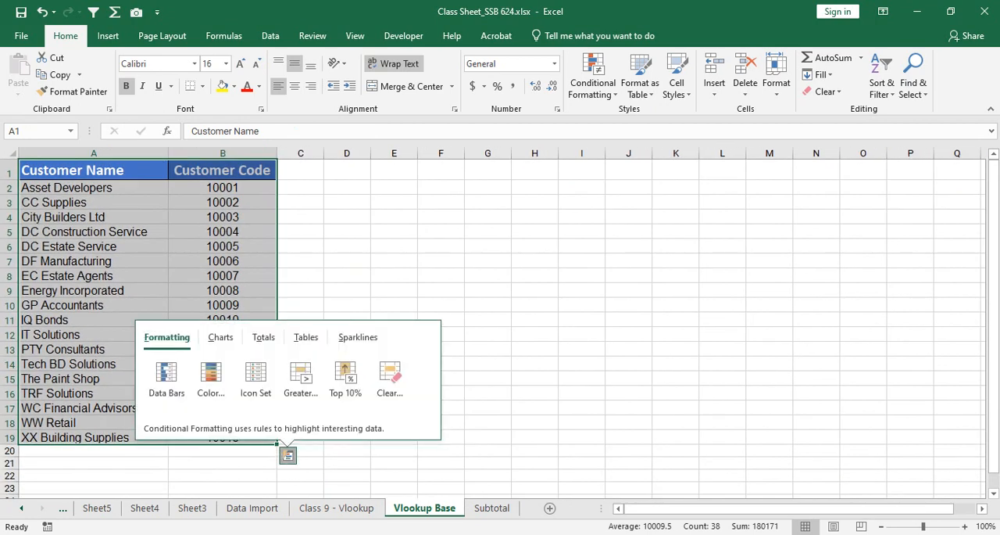
click(93, 169)
drag(93, 170, 235, 438)
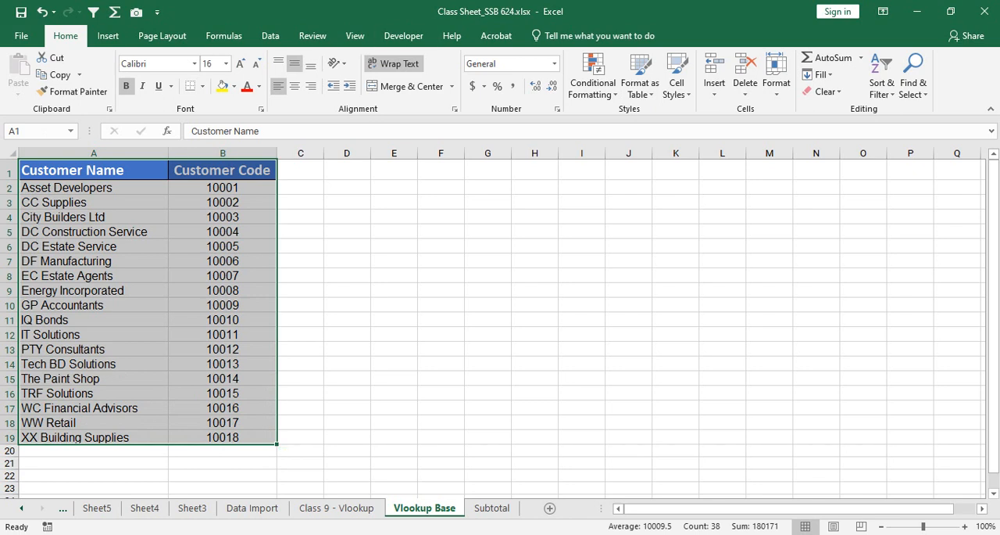
Step: Compare column B on Vlookup Base from B1 down to row 414 with the table range A1:B19
click(223, 169)
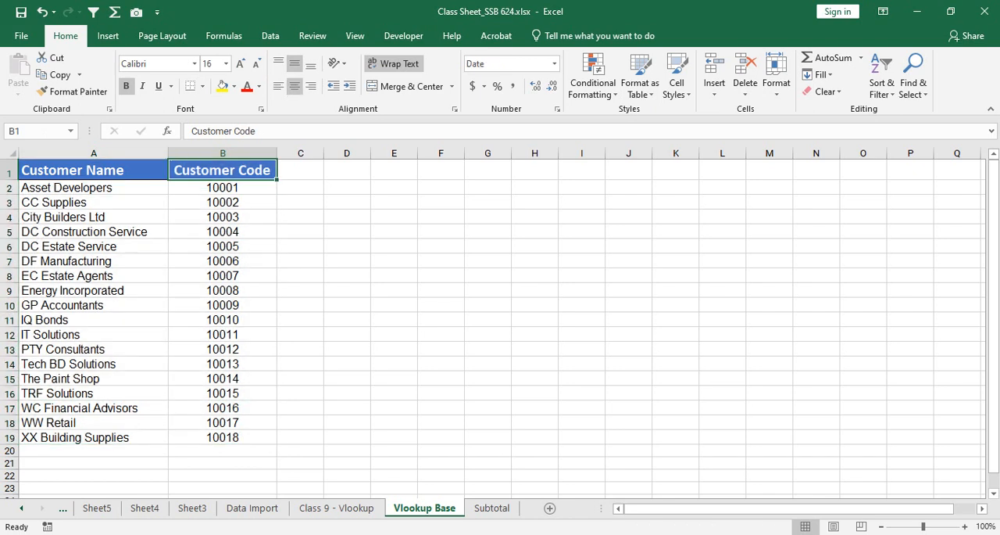
drag(222, 170, 275, 492)
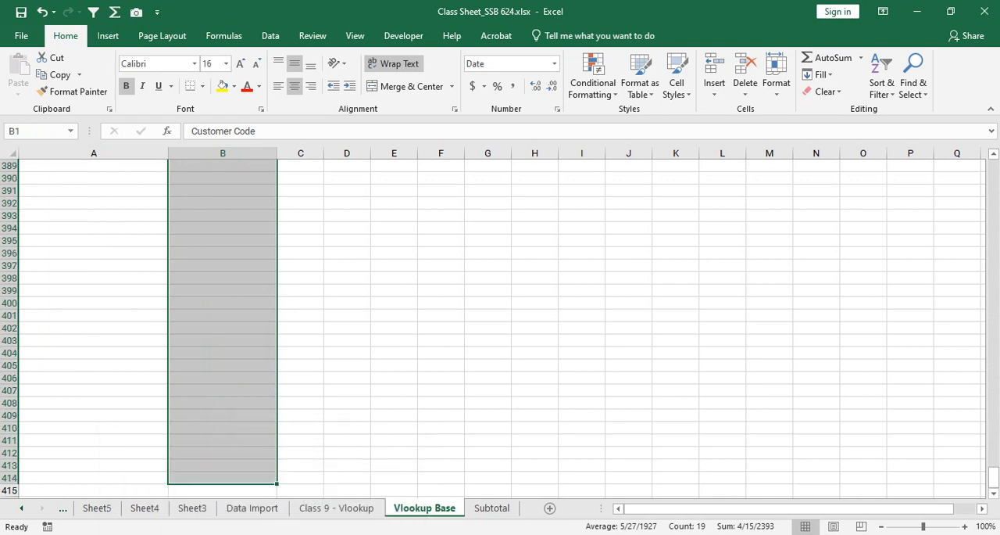
drag(994, 477, 995, 164)
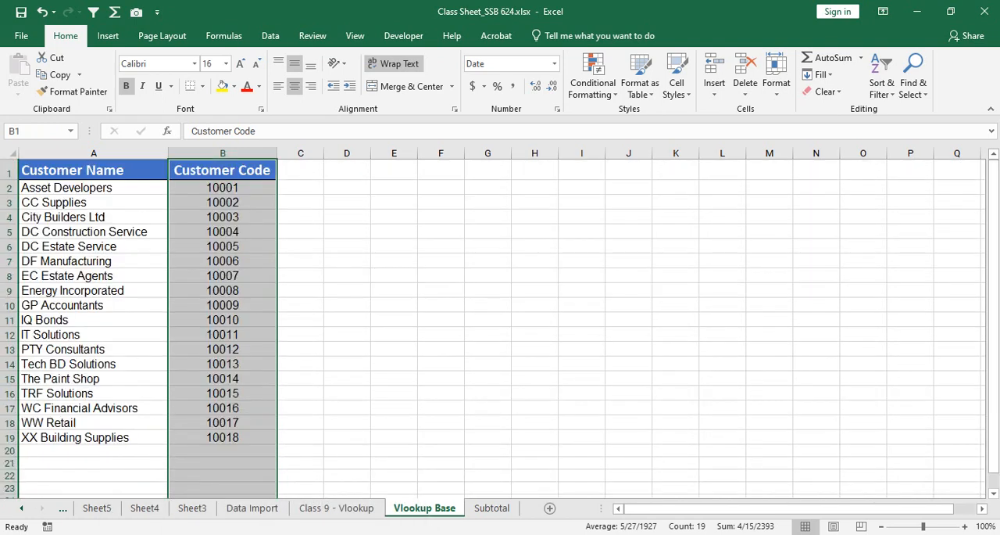
drag(94, 170, 234, 438)
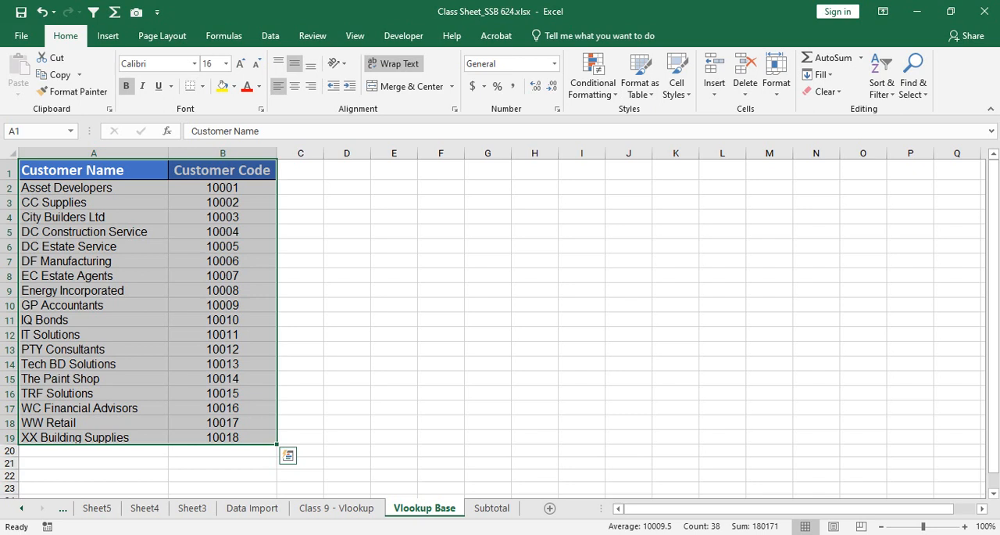
Step: Widen column K in the empty area beside the sales table at the start of the Class 9 - Vlookup sheet
click(336, 507)
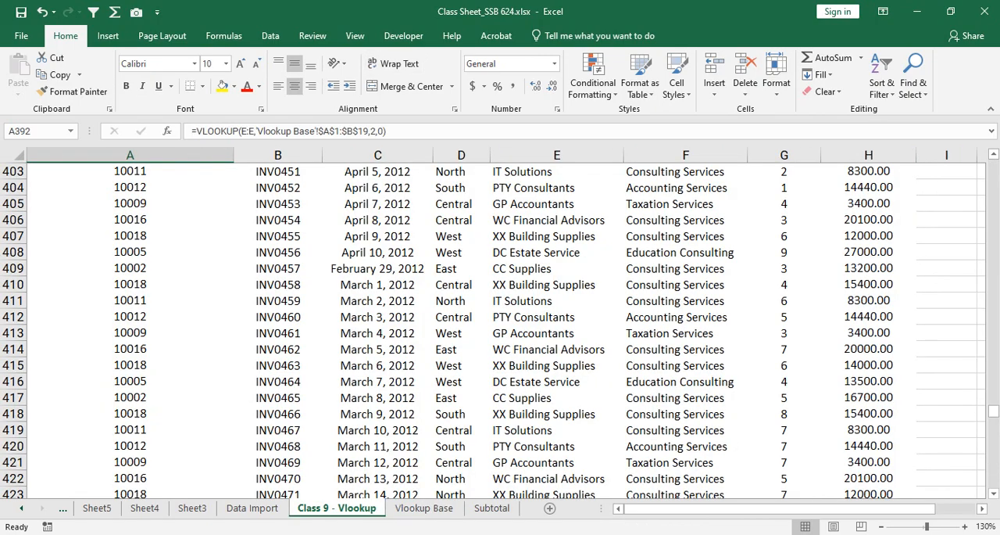
drag(780, 508, 815, 508)
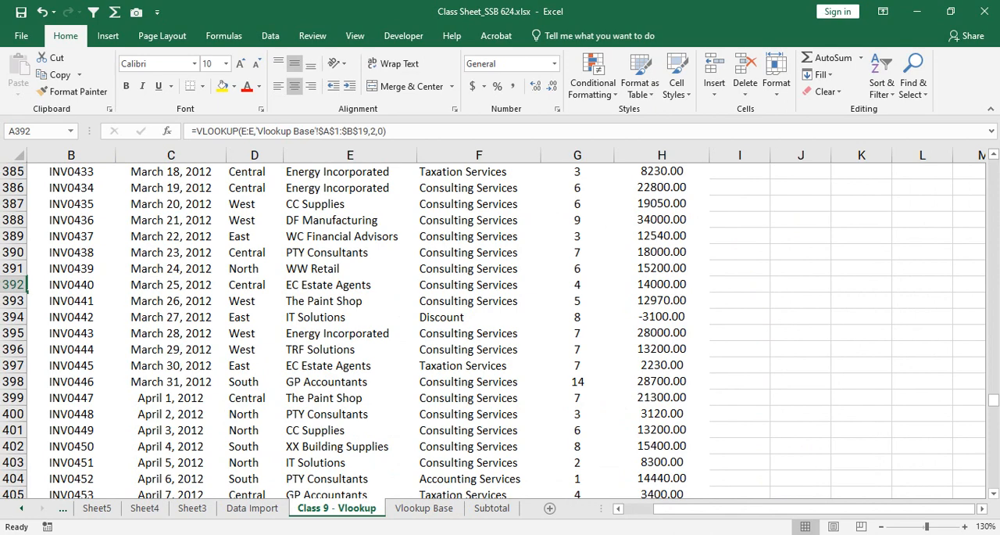
scroll(501, 324, up, 4)
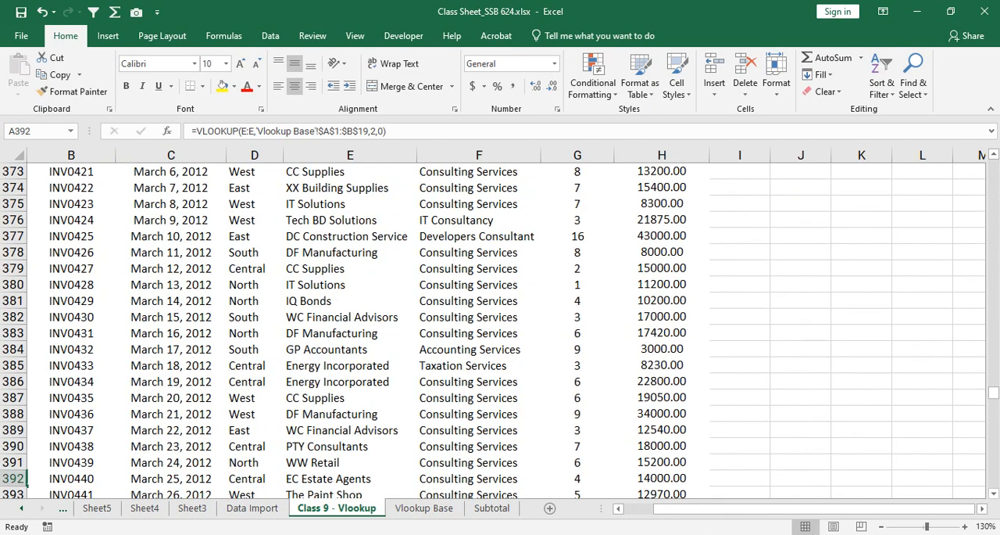
scroll(500, 325, up, 9)
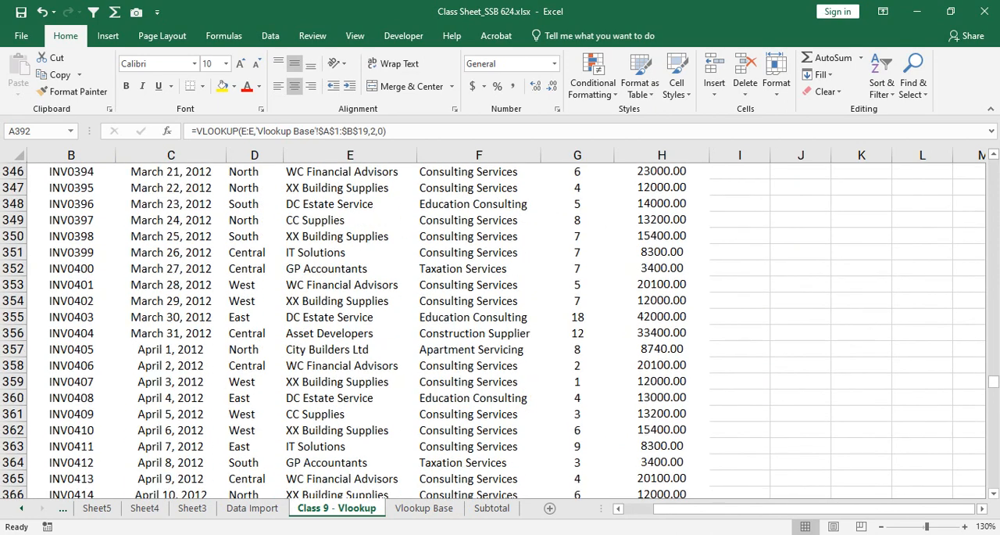
drag(993, 376, 993, 165)
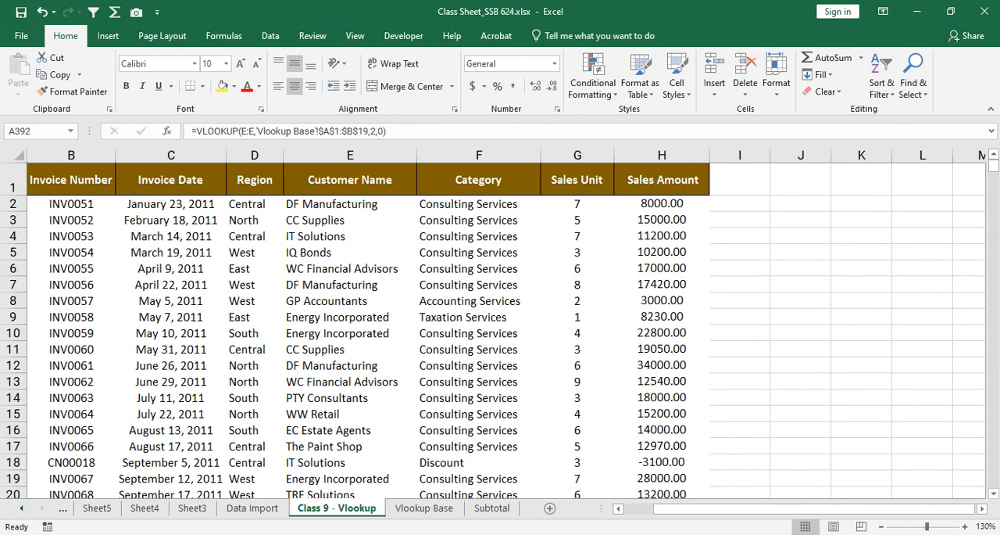
click(801, 219)
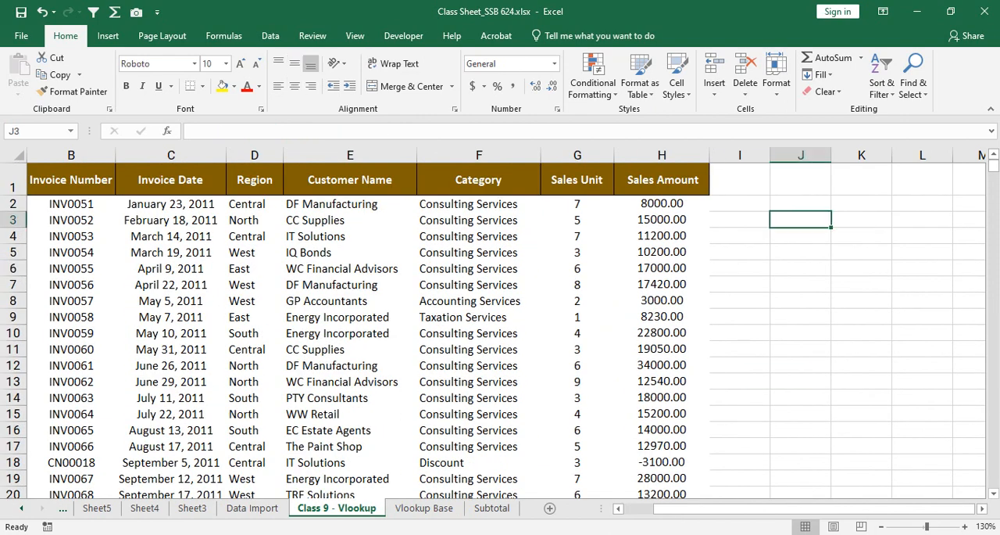
key(Right)
key(Right)
key(Right)
key(Left)
key(Left)
key(Left)
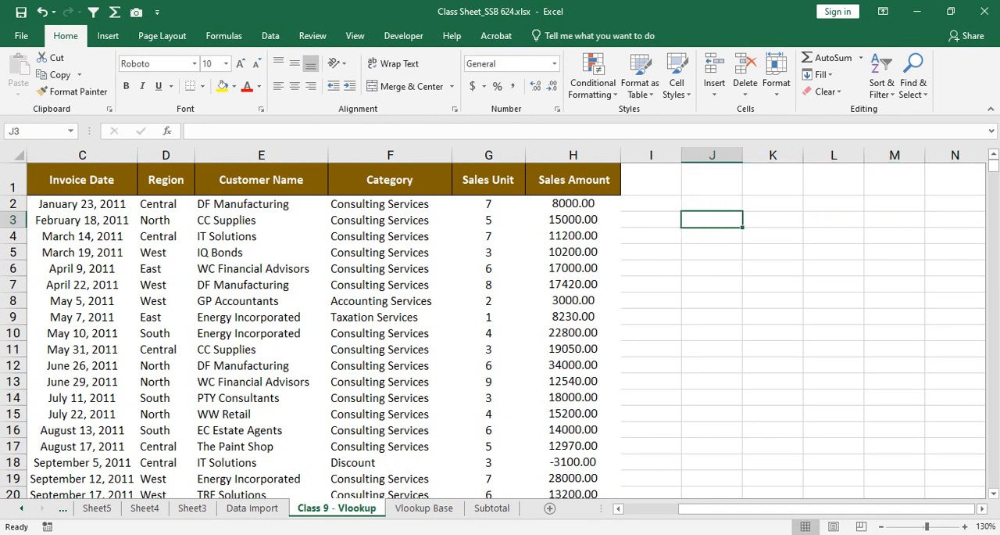
key(Right)
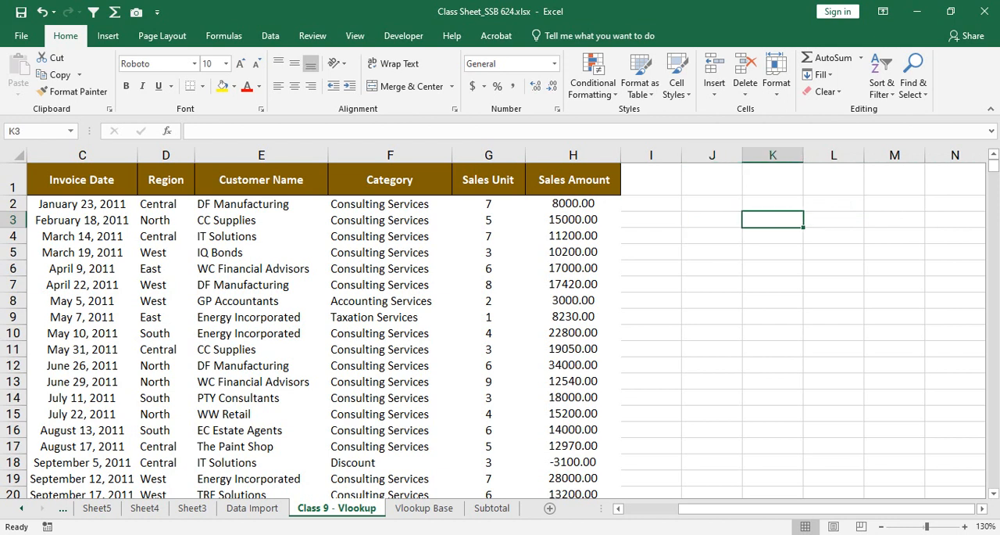
drag(803, 155, 872, 155)
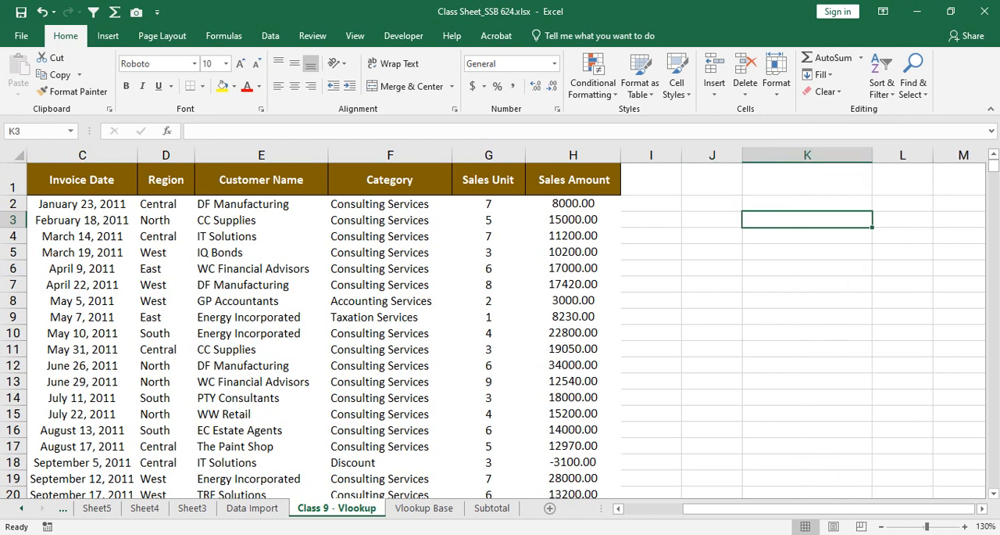
Step: Enter the label Category in K2 and widen column L beside it
key(Up)
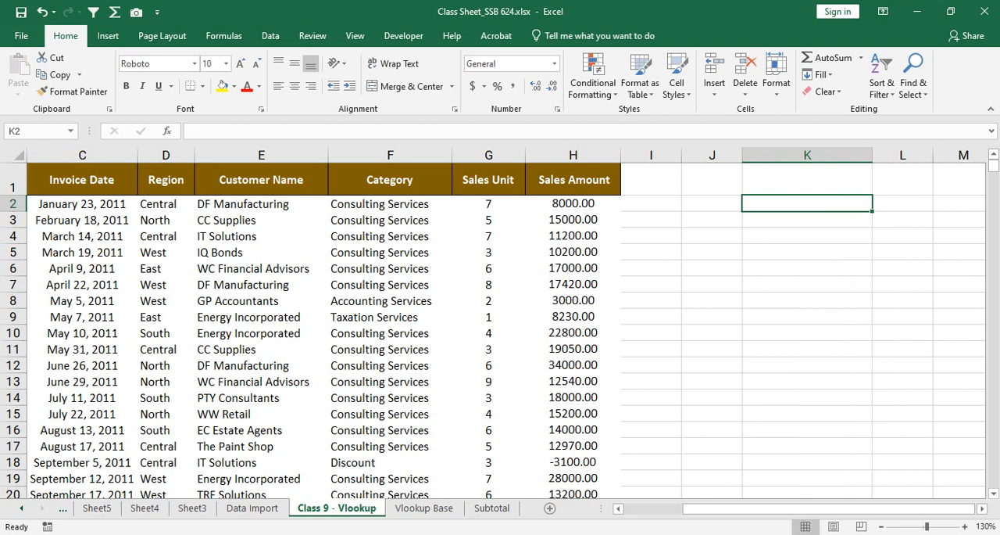
text(Category)
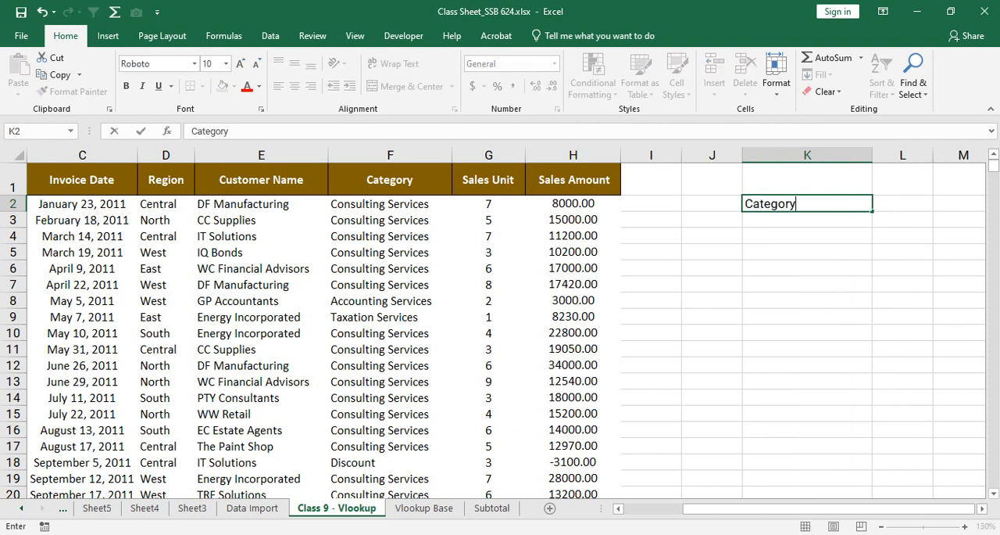
key(Tab)
drag(933, 155, 968, 155)
key(Return)
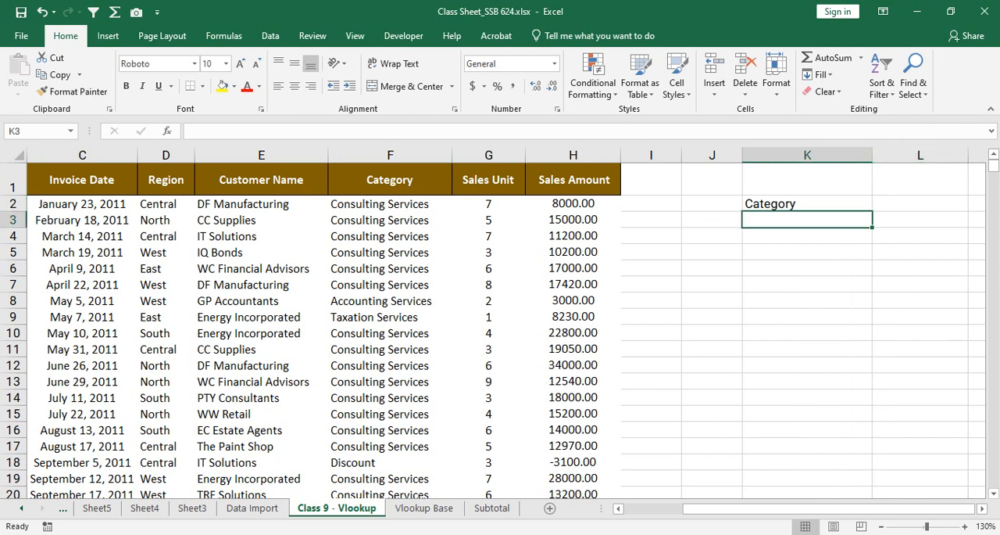
Step: Enter the label Customer Name in K3 and the label Code in K4
text(Customer name)
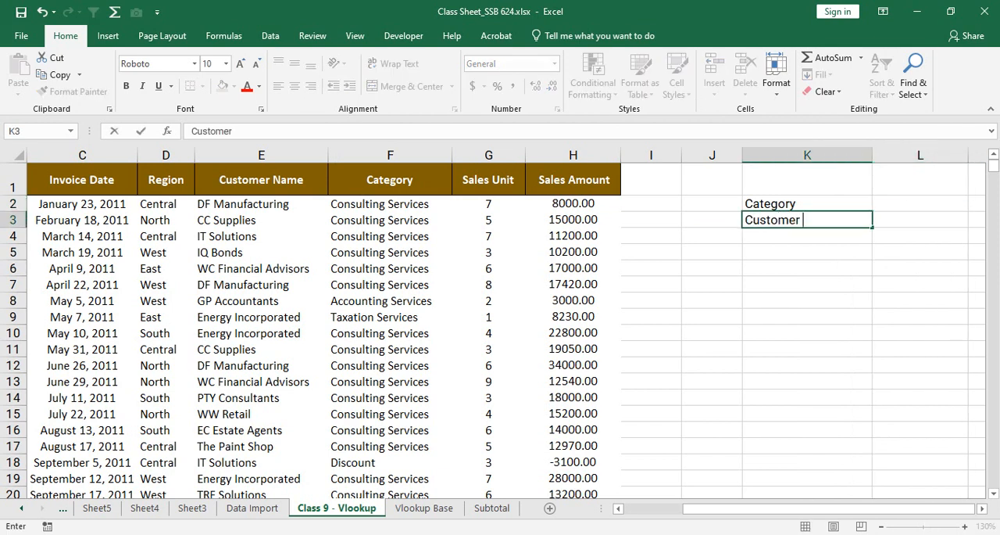
key(BackSpace)
key(BackSpace)
key(BackSpace)
key(BackSpace)
key(BackSpace)
text(Name)
key(Return)
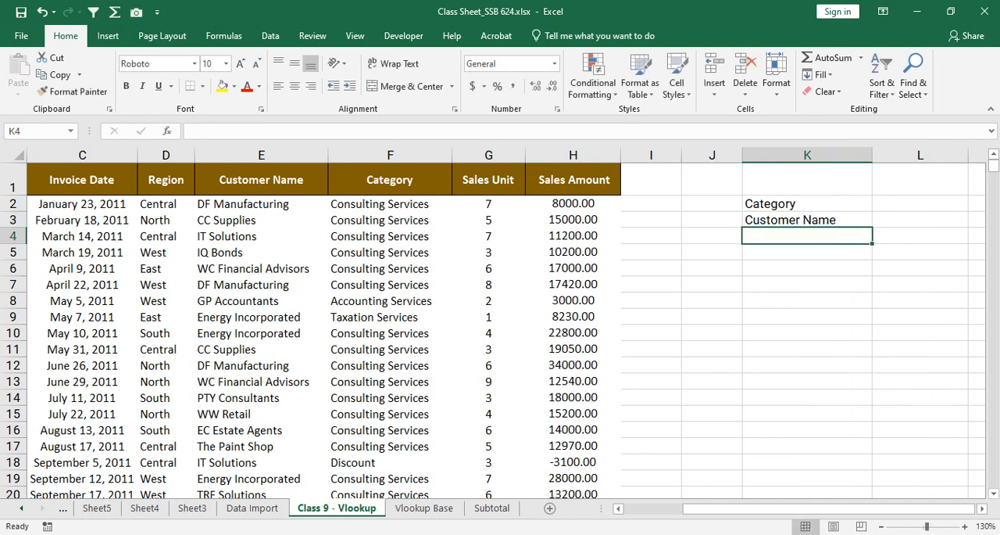
text(Code)
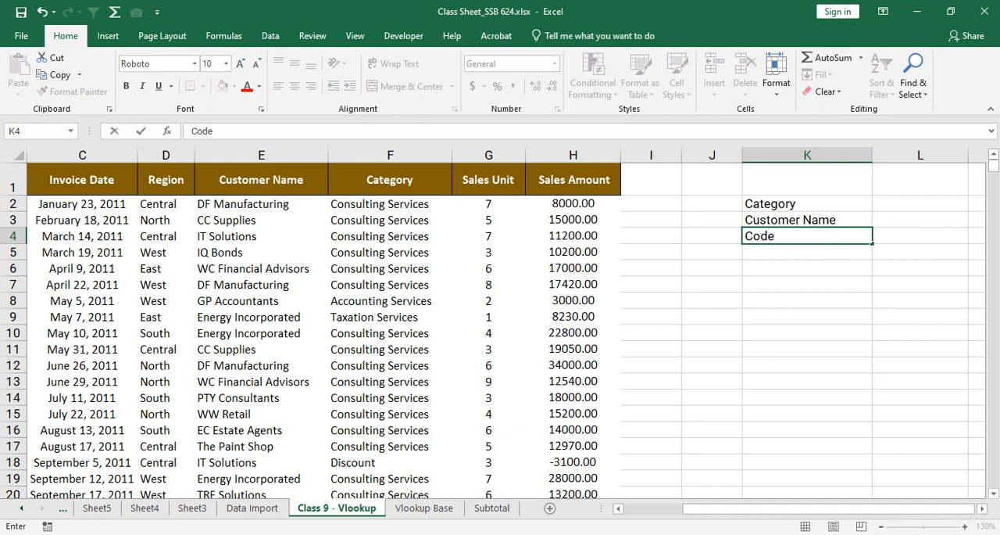
Step: Widen column L further to make room for the values beside the labels
key(Right)
key(Right)
key(Up)
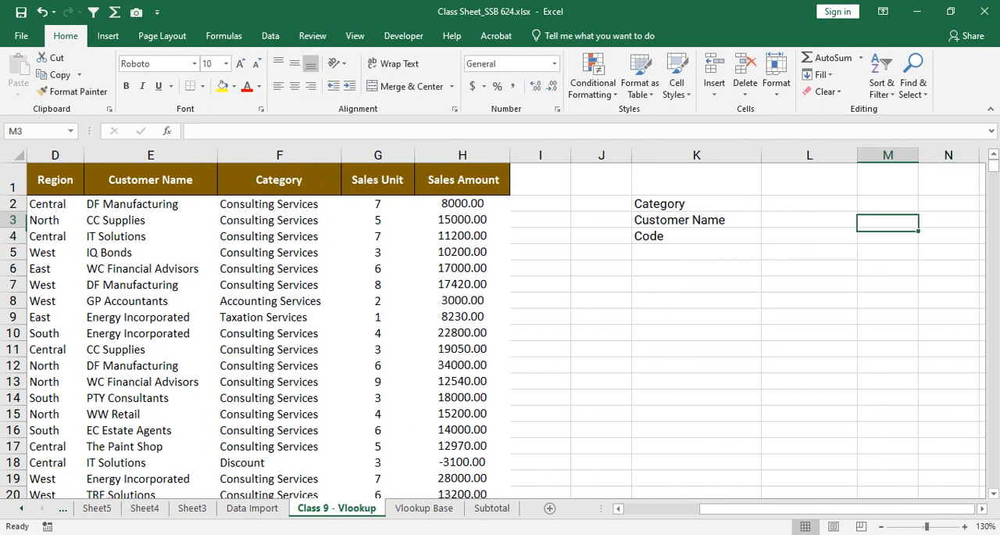
key(Up)
key(Left)
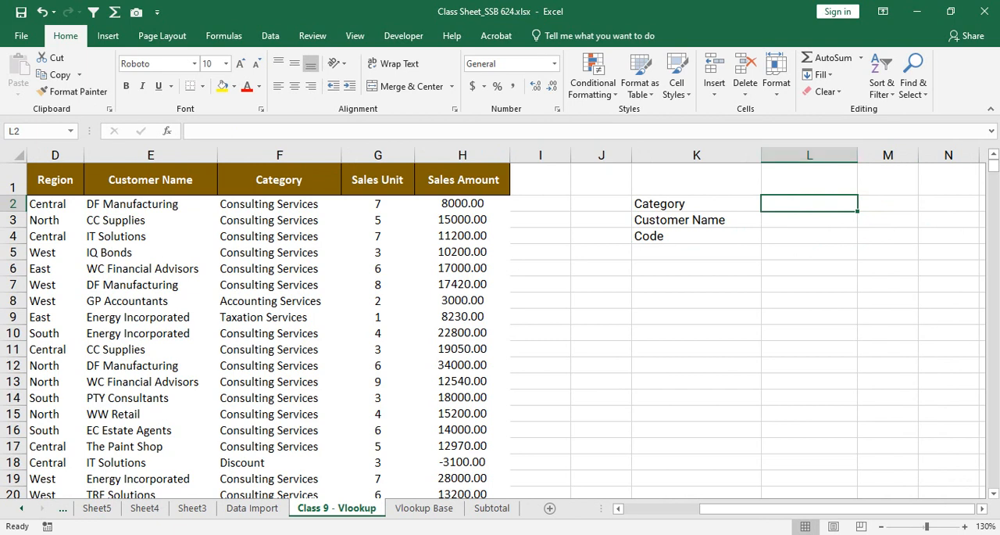
drag(858, 154, 897, 155)
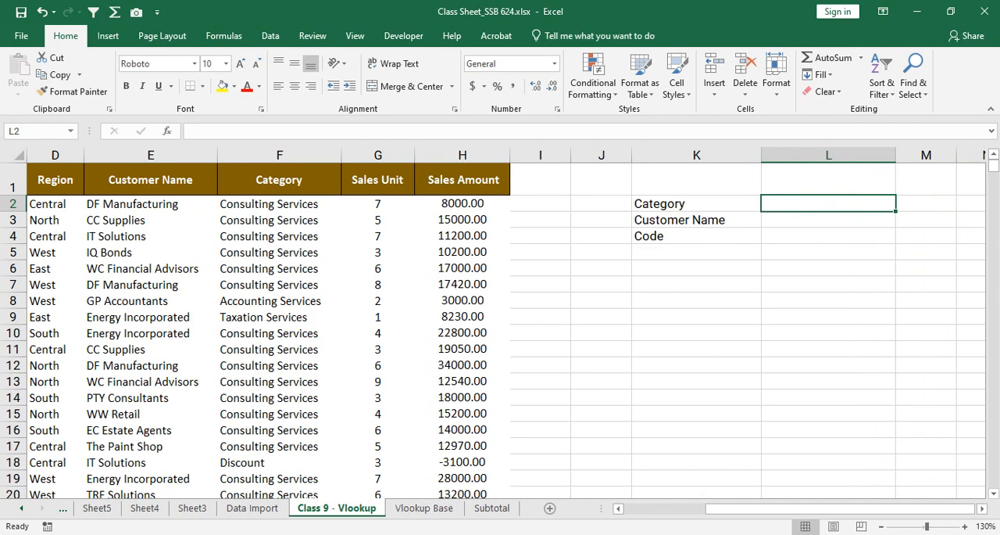
Step: Check which fields the Vlookup Base sheet holds, then return to Class 9 - Vlookup
key(ctrl+Page_Down)
click(93, 187)
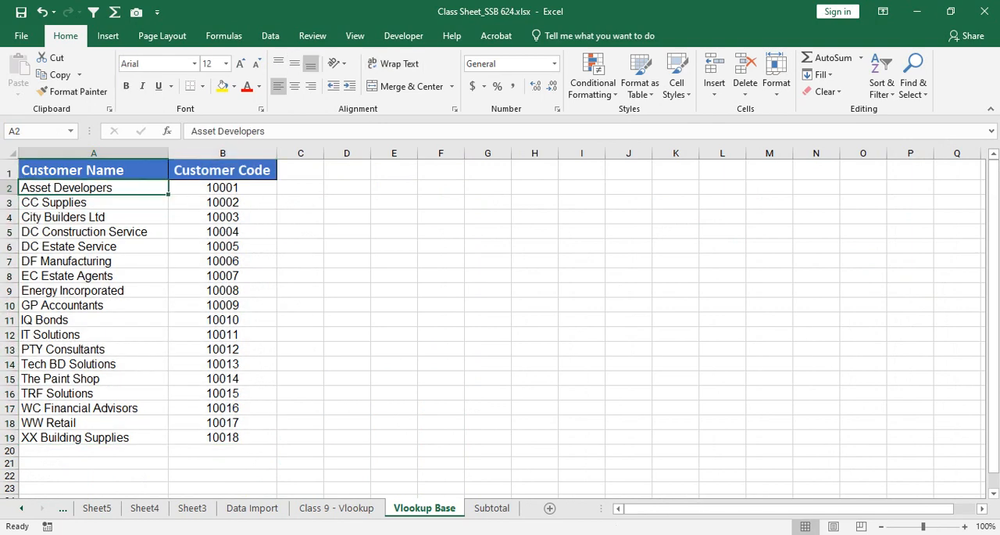
click(336, 507)
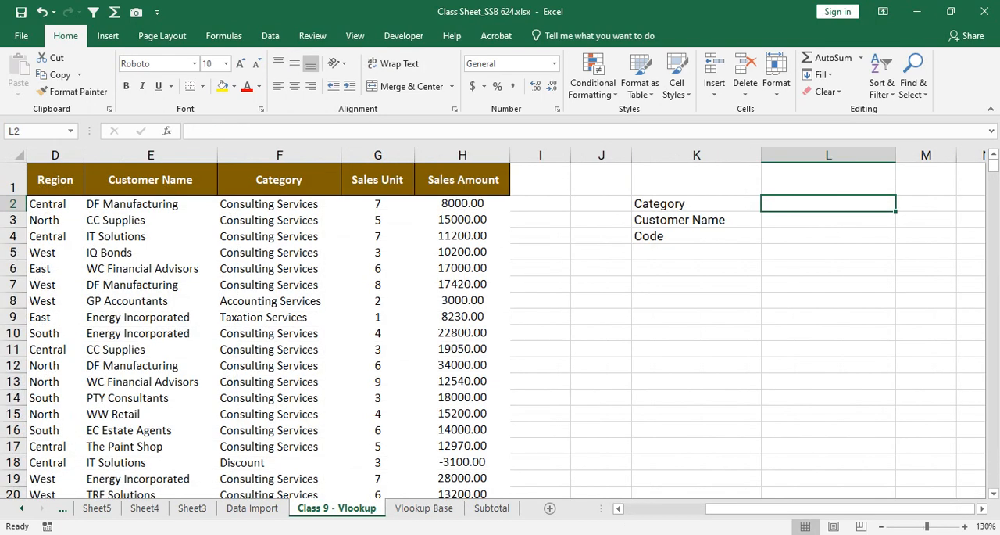
Step: Clear the Category label from K2
click(696, 203)
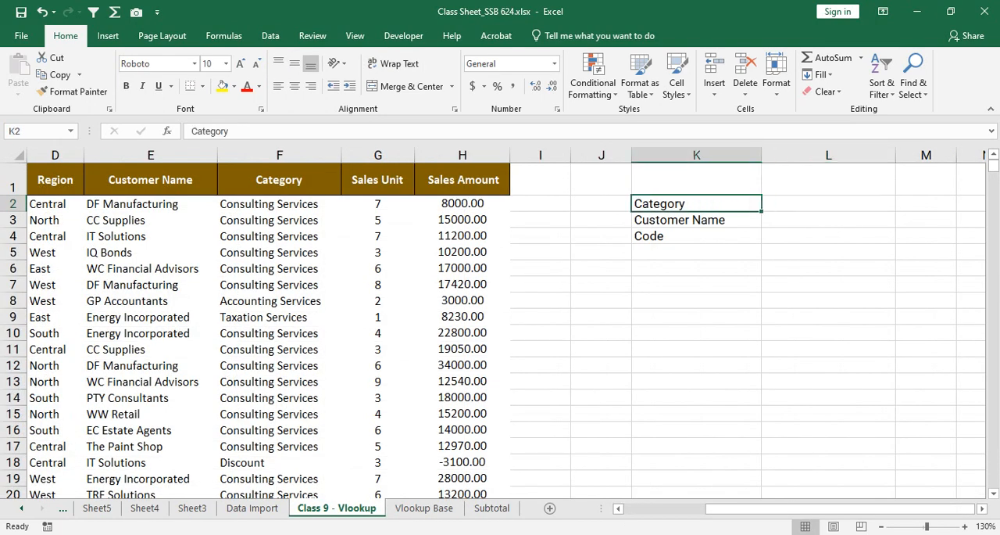
key(BackSpace)
key(Return)
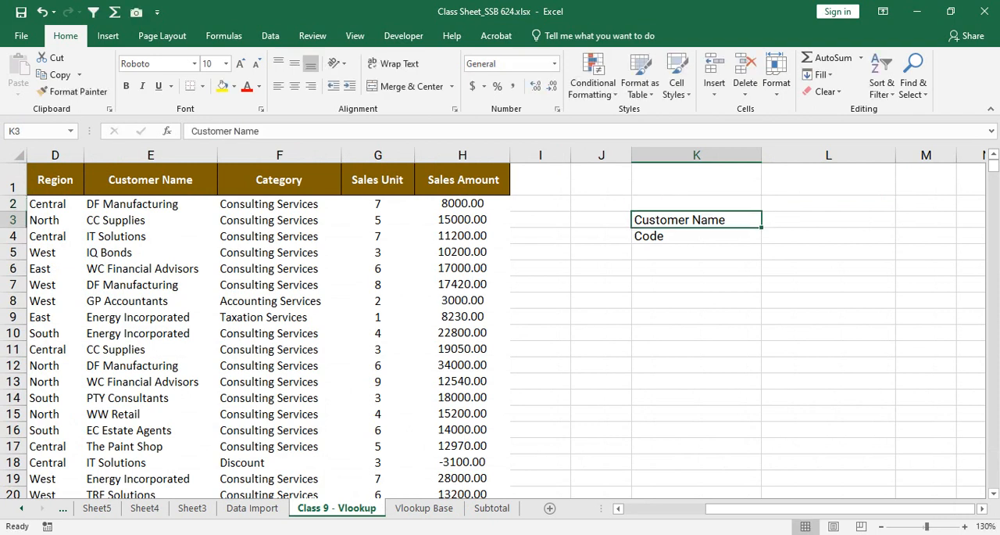
Step: Replace the label in K4 with Category and enter Customer Code in K5
click(697, 236)
text(C)
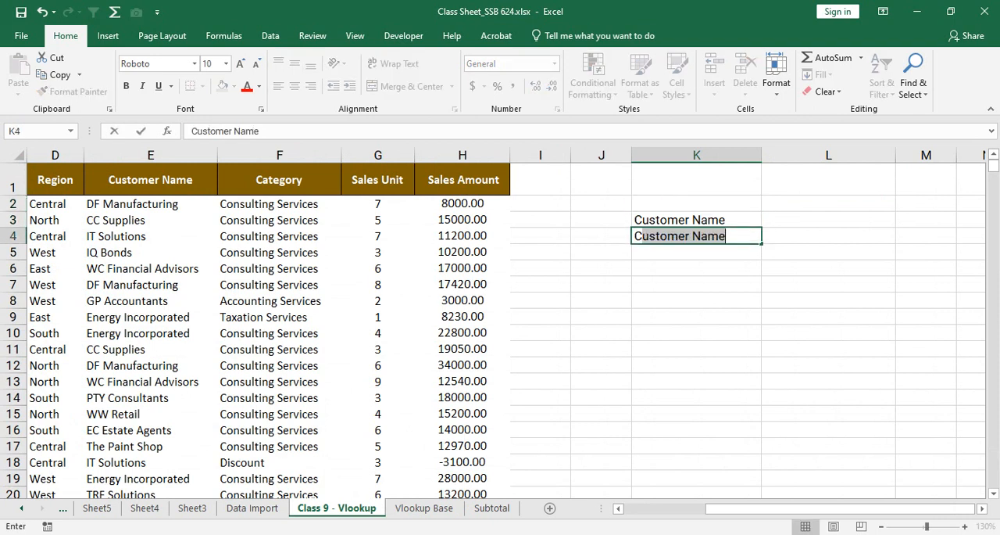
text(ategory)
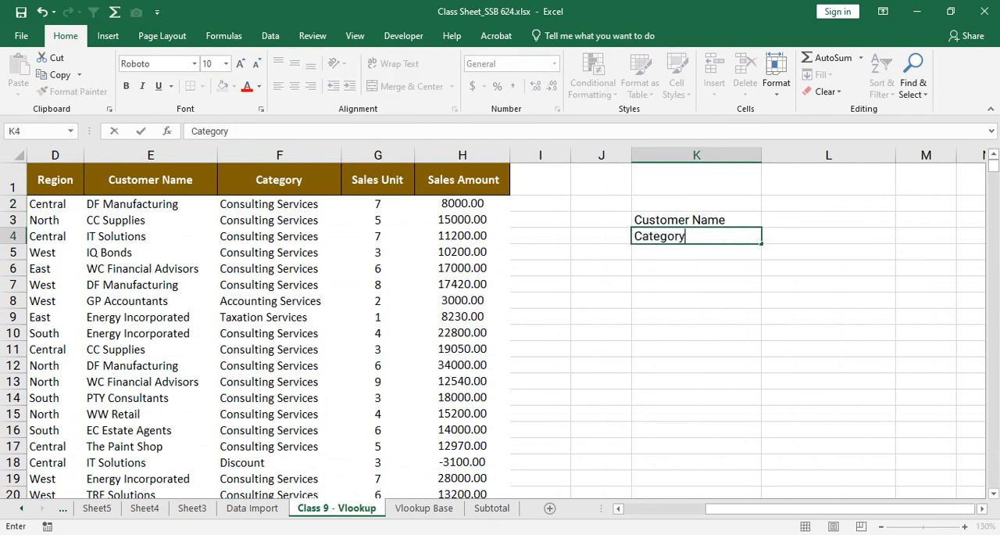
key(Return)
text(Customer C)
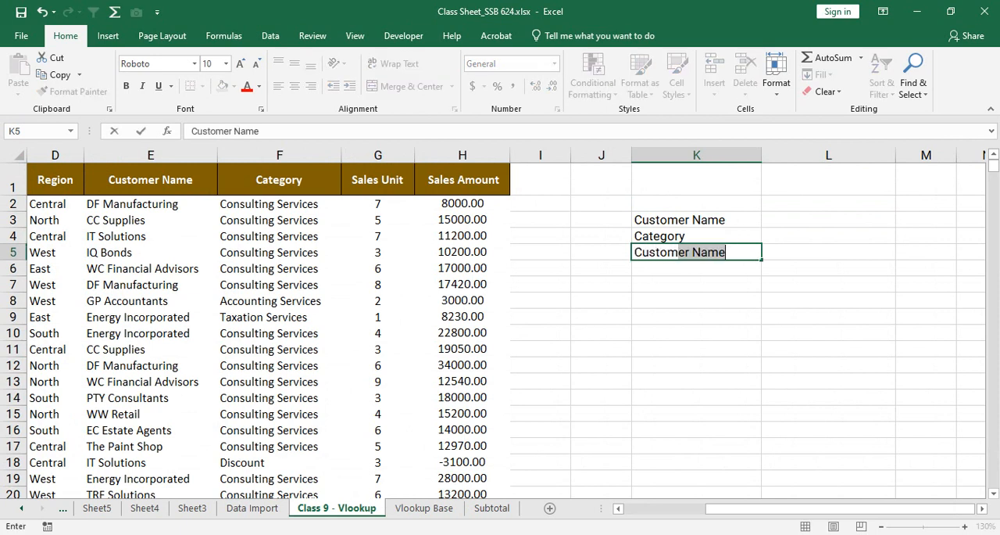
text(ode)
key(Up)
key(Up)
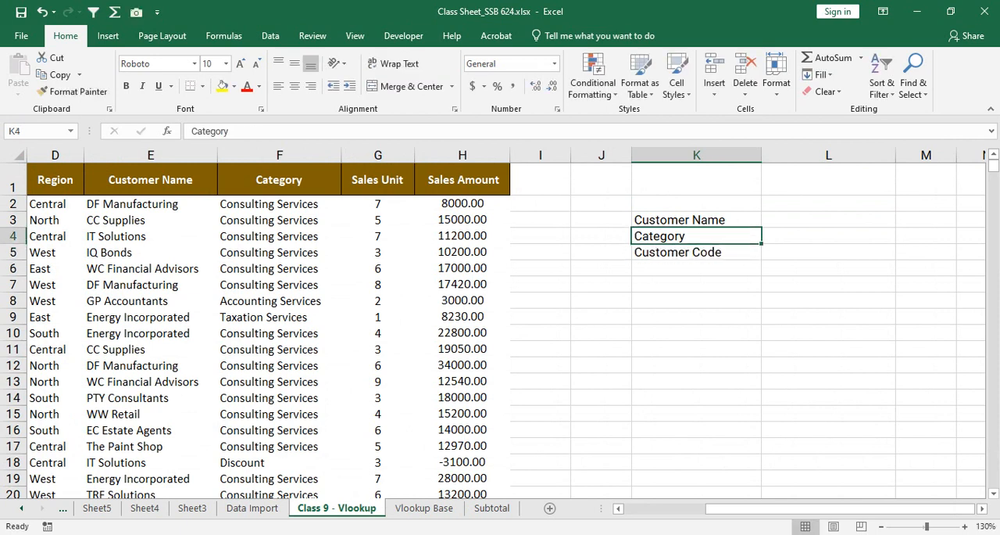
Step: Apply All Borders to the label block K3:L5
key(shift+Right)
key(shift+Down)
key(shift+Down)
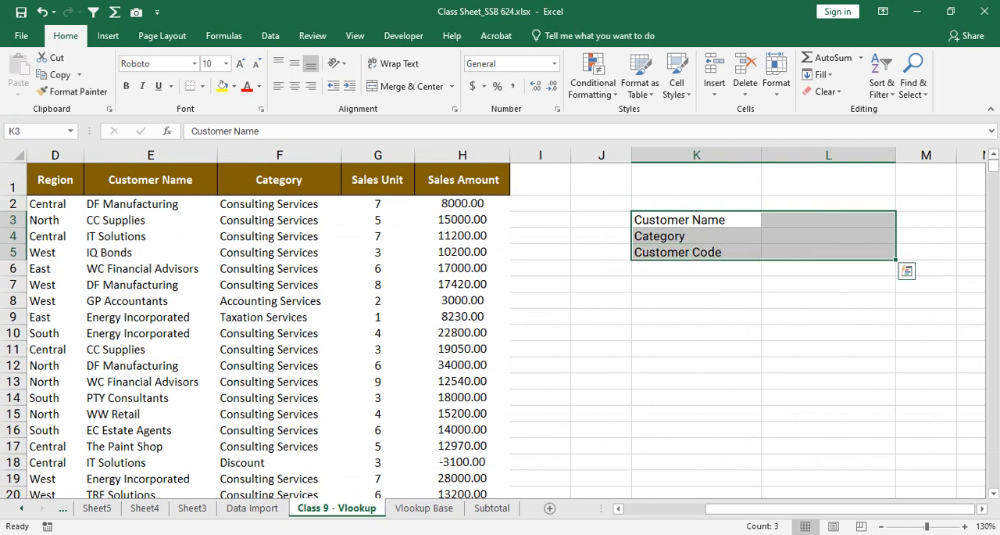
click(202, 86)
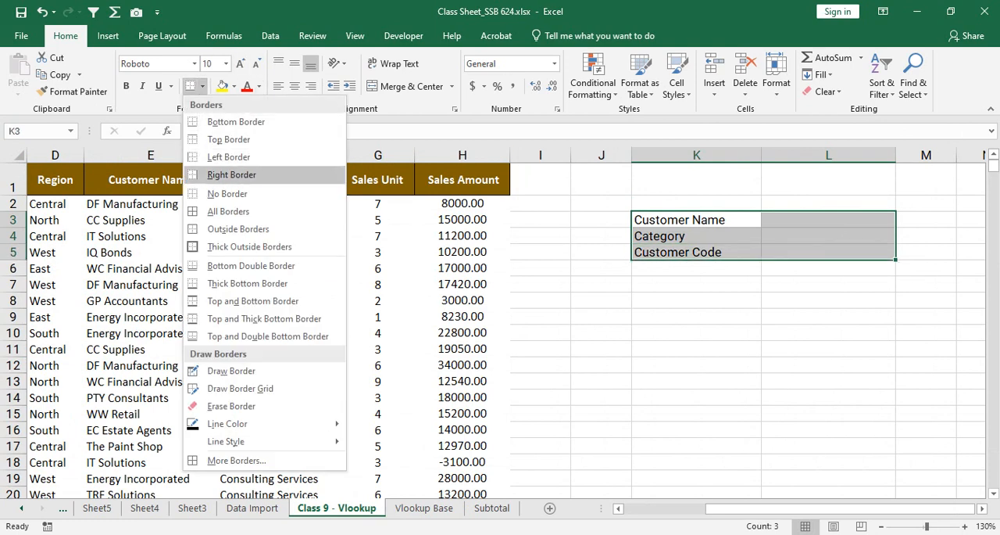
click(254, 211)
Step: Fill the three label cells K3:K5 with yellow
key(Down)
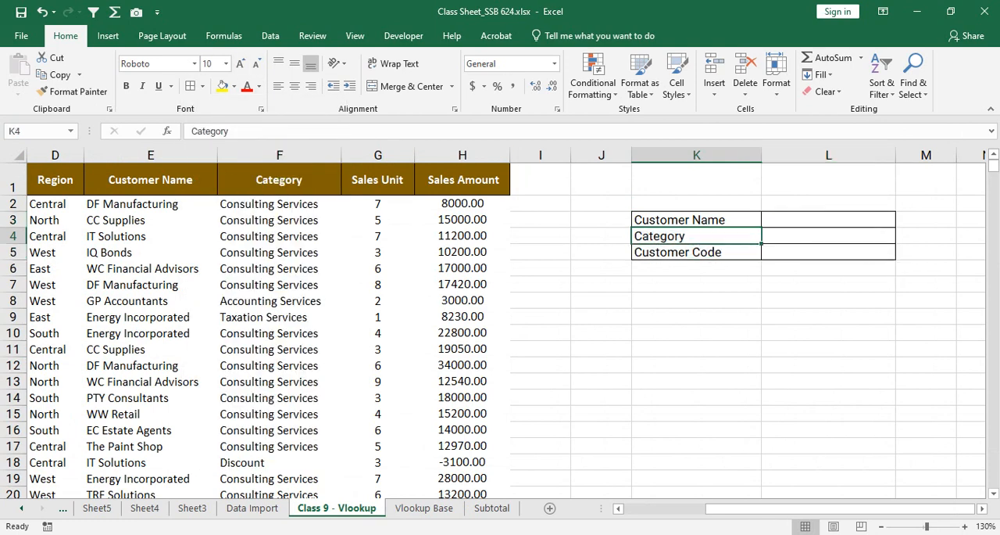
key(Up)
key(shift+Down)
key(shift+Down)
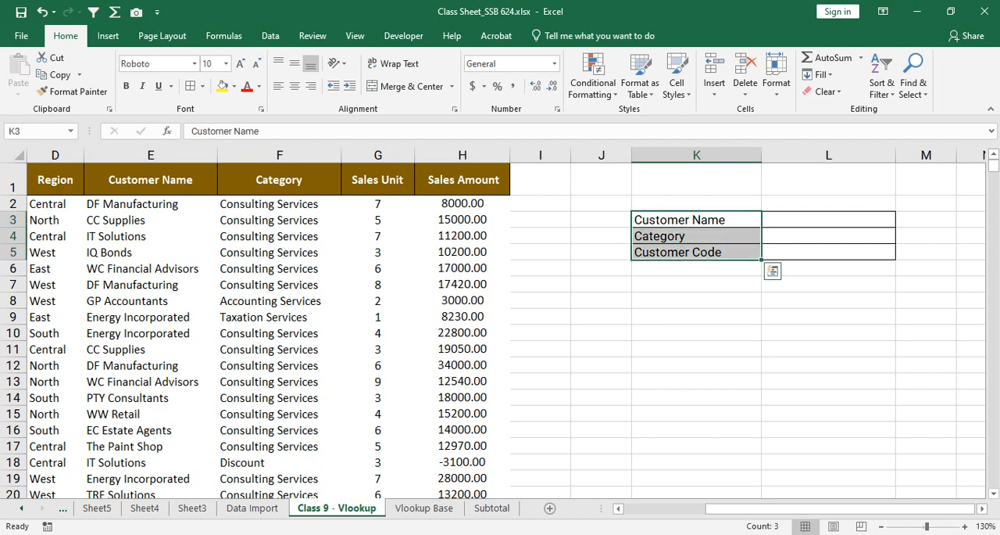
click(223, 86)
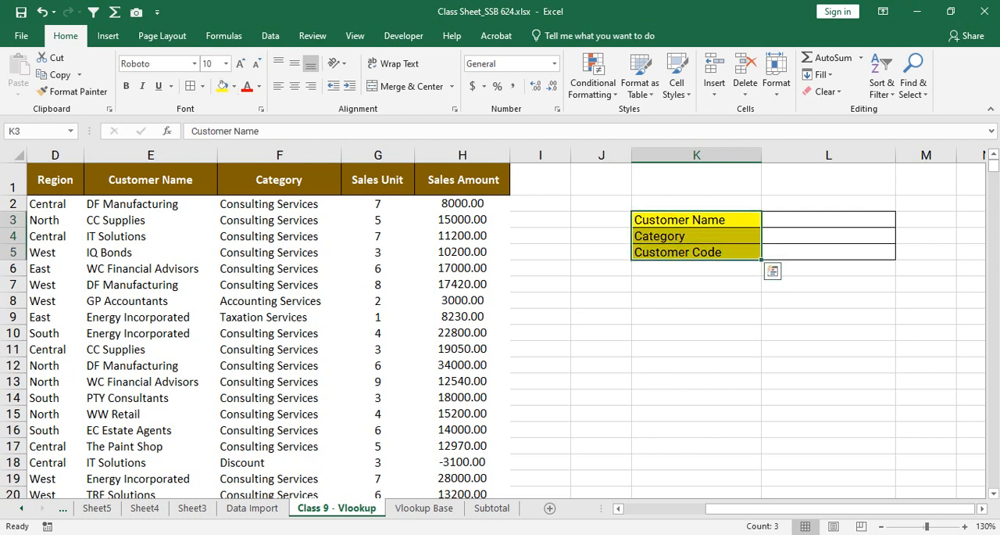
key(Right)
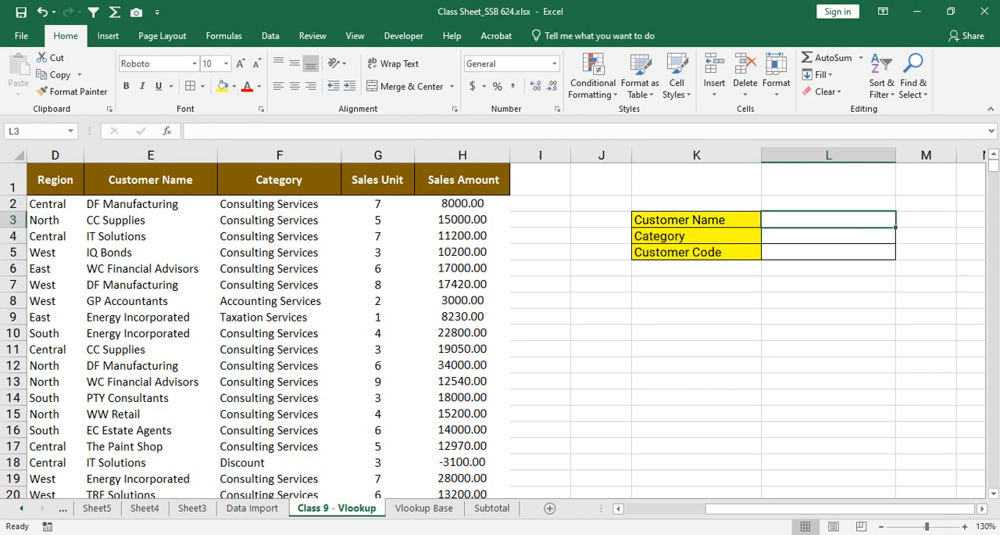
Step: Review the customer names in A2:A19 on Vlookup Base, then return to L3 on Class 9 - Vlookup
key(ctrl+Page_Down)
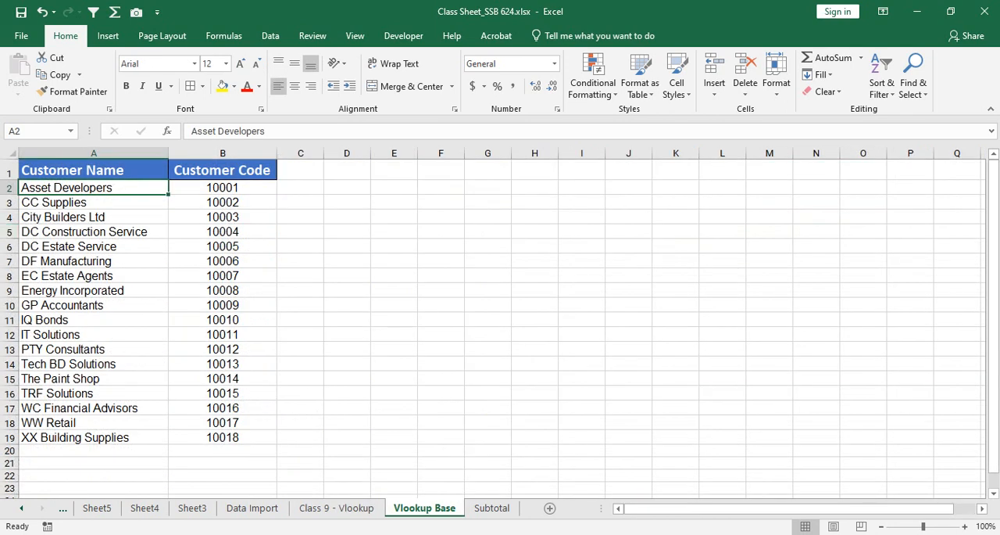
key(shift+Down)
key(shift+Down)
key(shift+Down)
key(shift+Down)
key(shift+Down)
key(shift+Down)
key(shift+Down)
key(shift+Down)
key(shift+Down)
key(shift+Down)
key(shift+Down)
key(shift+Down)
key(shift+Down)
key(shift+Down)
key(shift+Down)
key(shift+Down)
key(shift+Down)
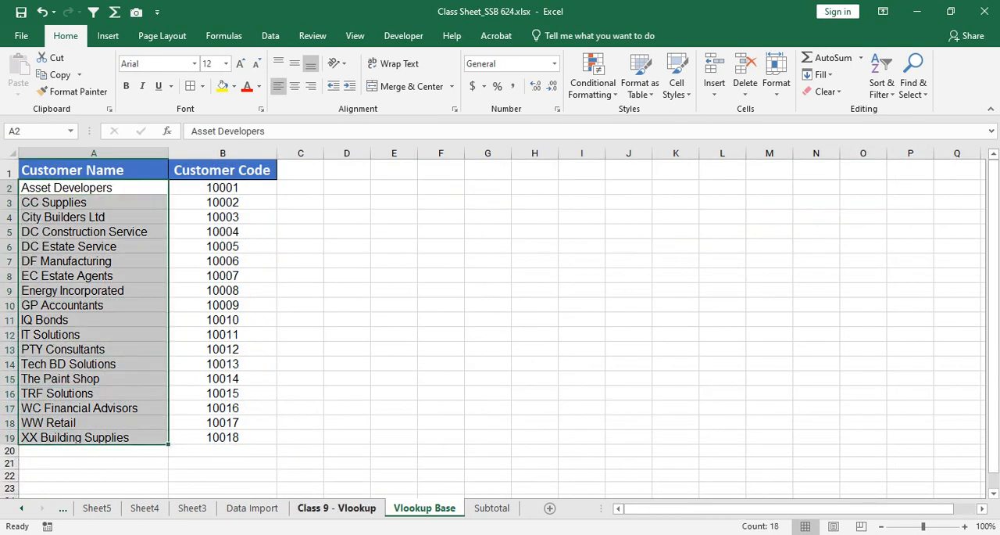
key(ctrl+Page_Up)
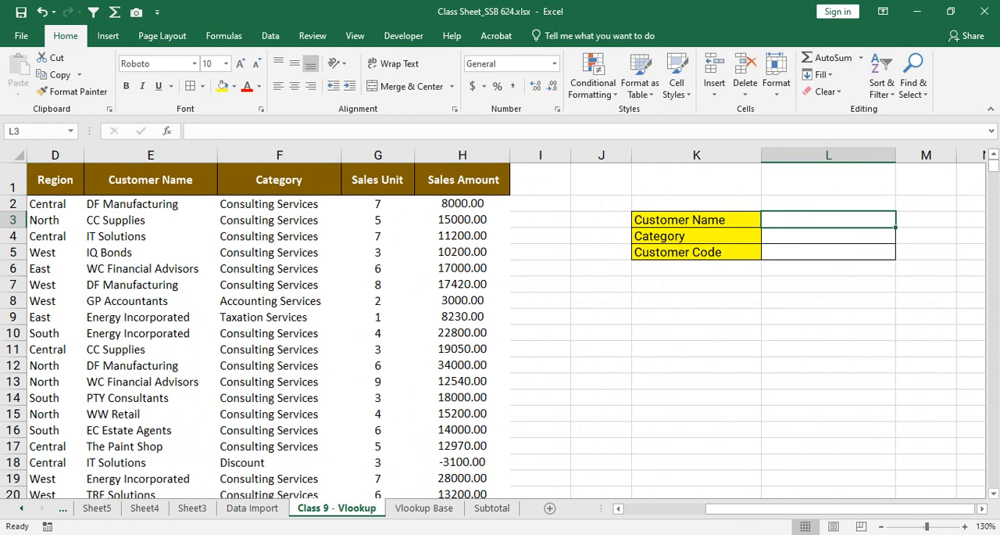
Step: Add list data validation to L3 using the customer names in 'Vlookup Base'!$A$2:$A$19 as the source
click(270, 35)
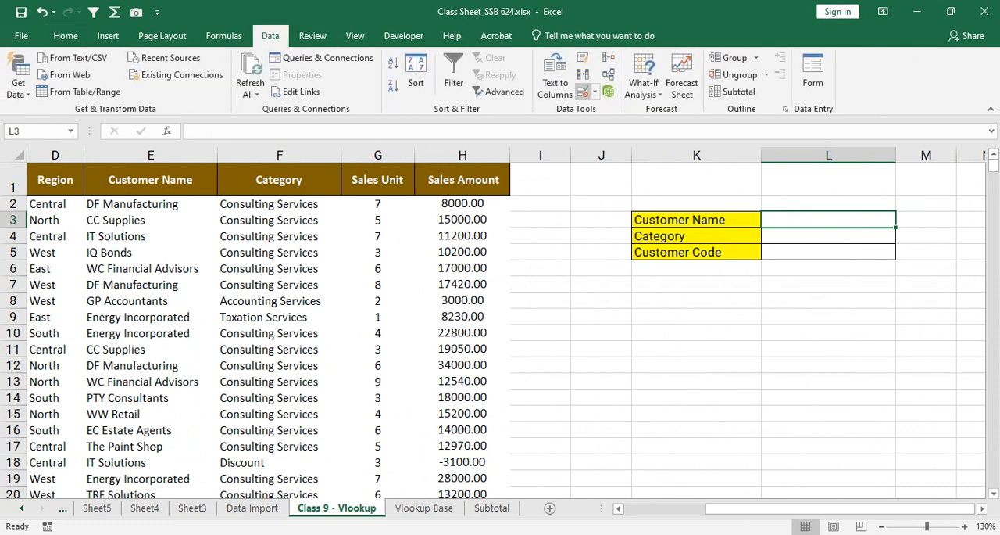
click(594, 92)
click(625, 111)
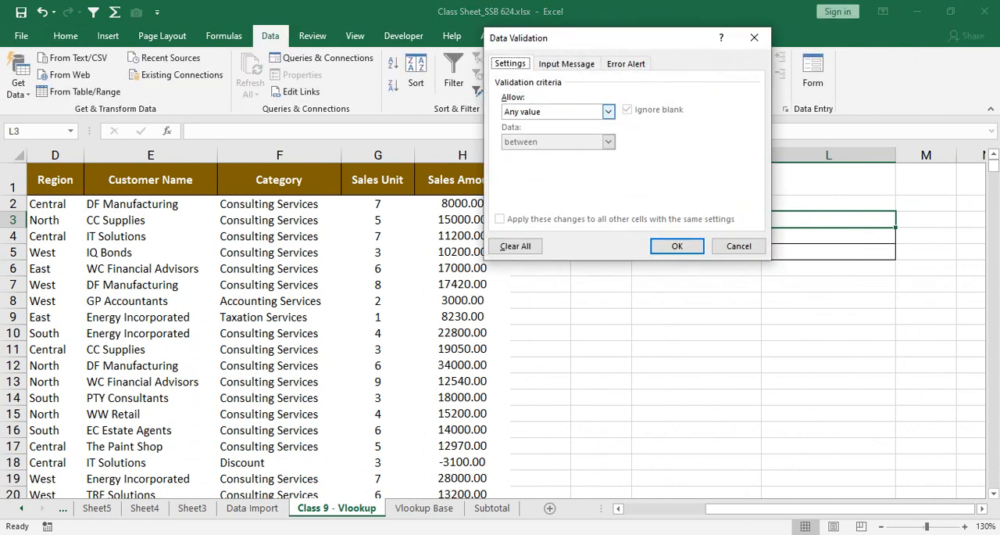
click(608, 111)
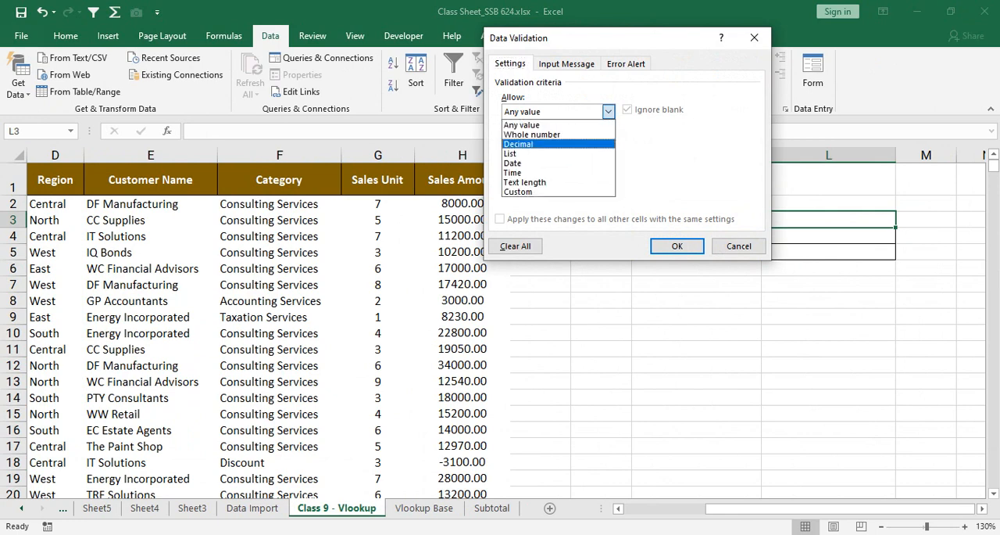
click(548, 148)
click(555, 171)
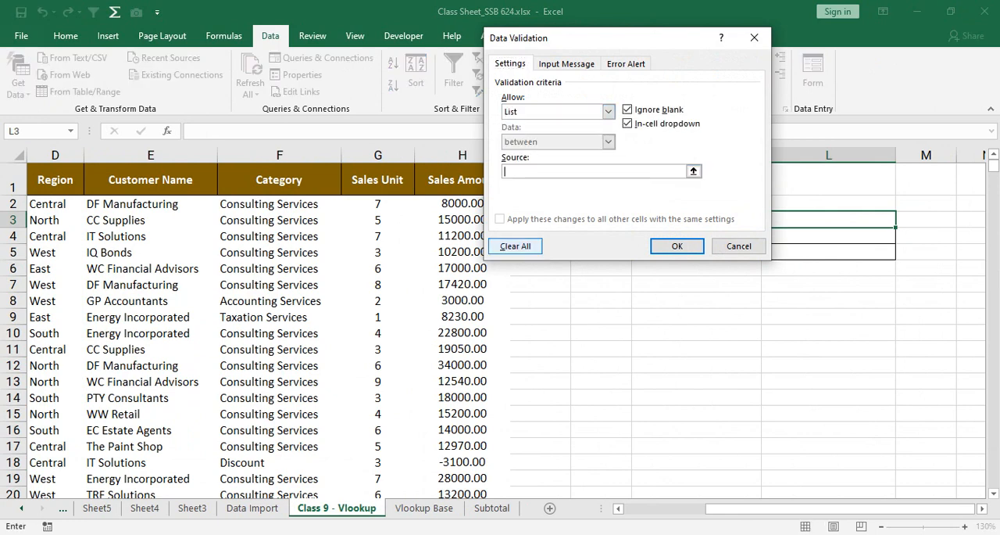
click(425, 508)
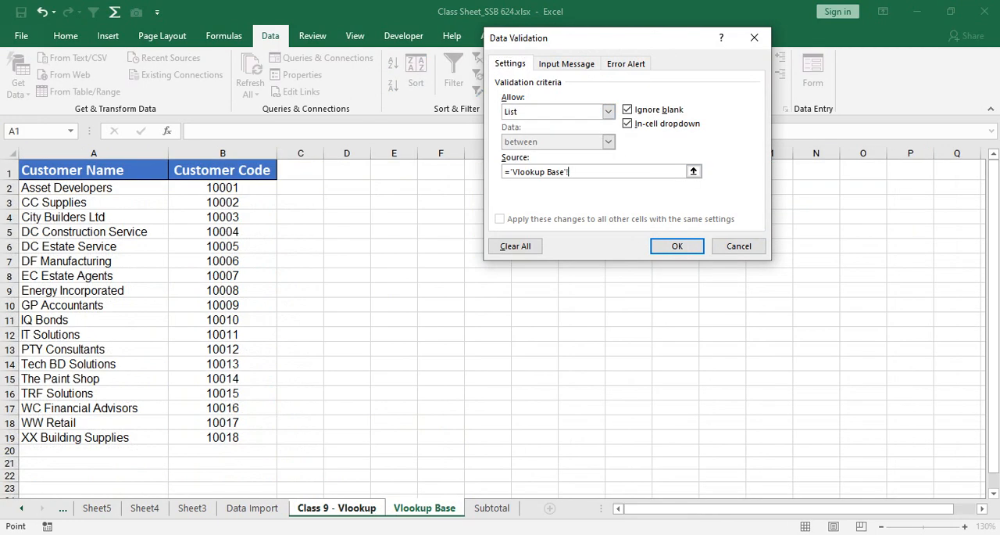
drag(156, 187, 160, 438)
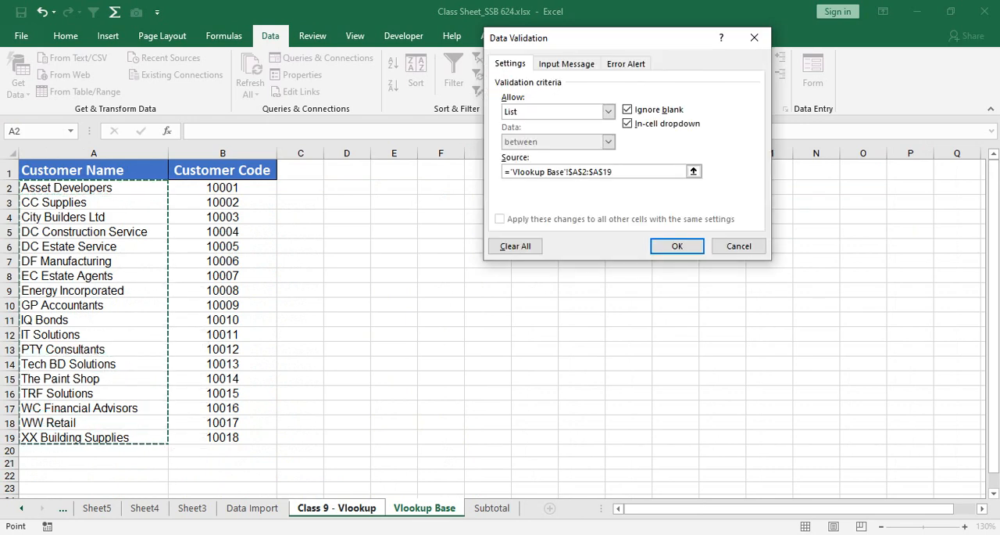
click(677, 245)
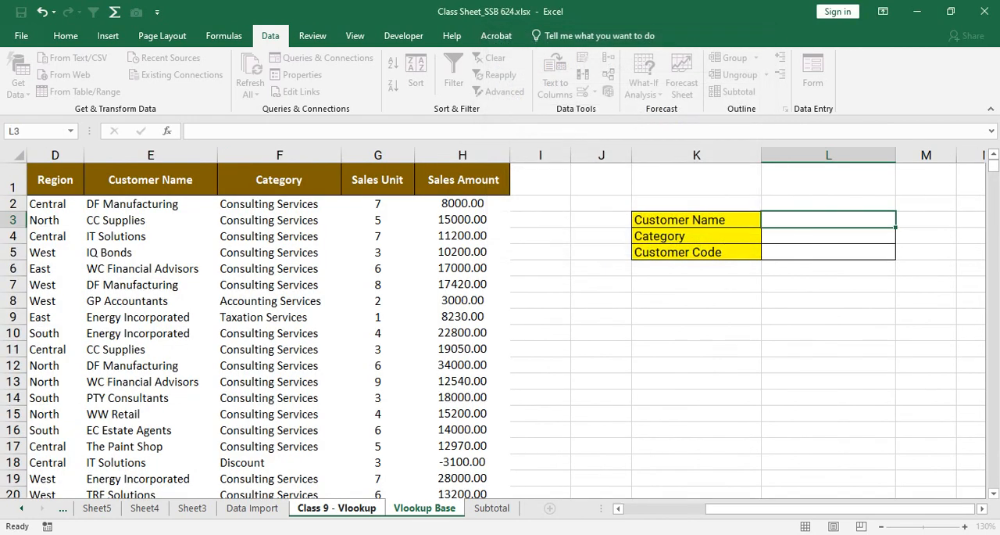
Step: Test the customer drop-down in L3 by choosing DC Estate Service and TRF Solutions, leaving DC Estate Service selected
click(903, 221)
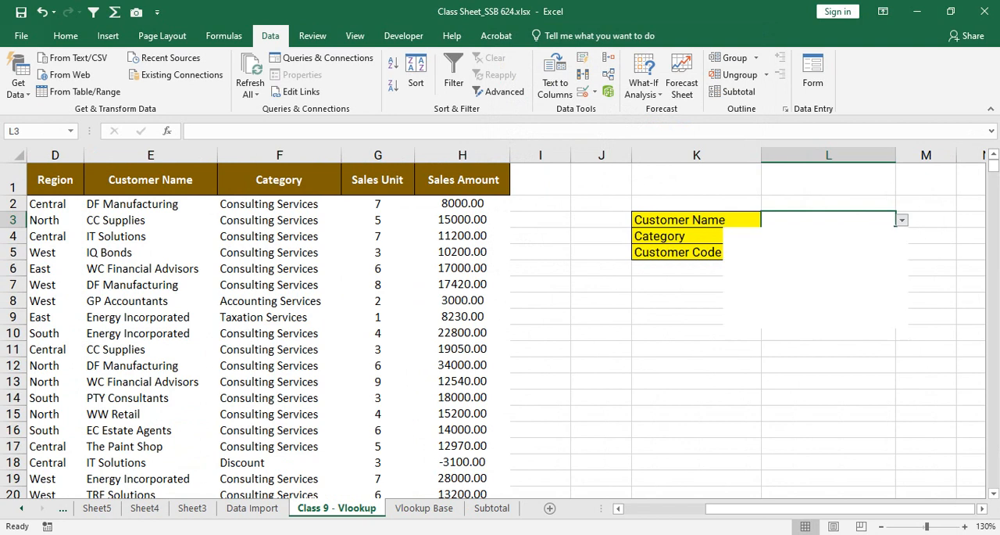
click(813, 283)
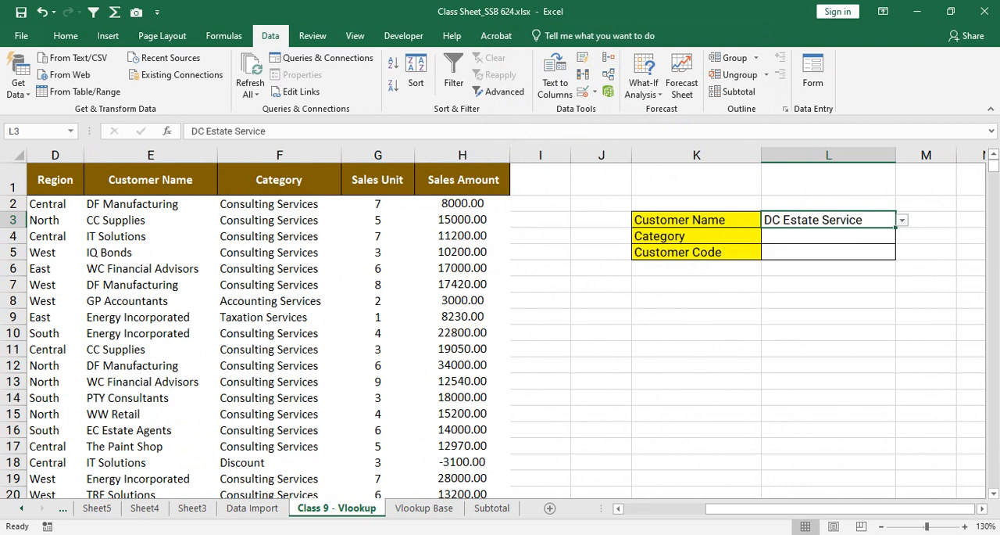
click(903, 221)
drag(898, 273, 898, 294)
click(813, 284)
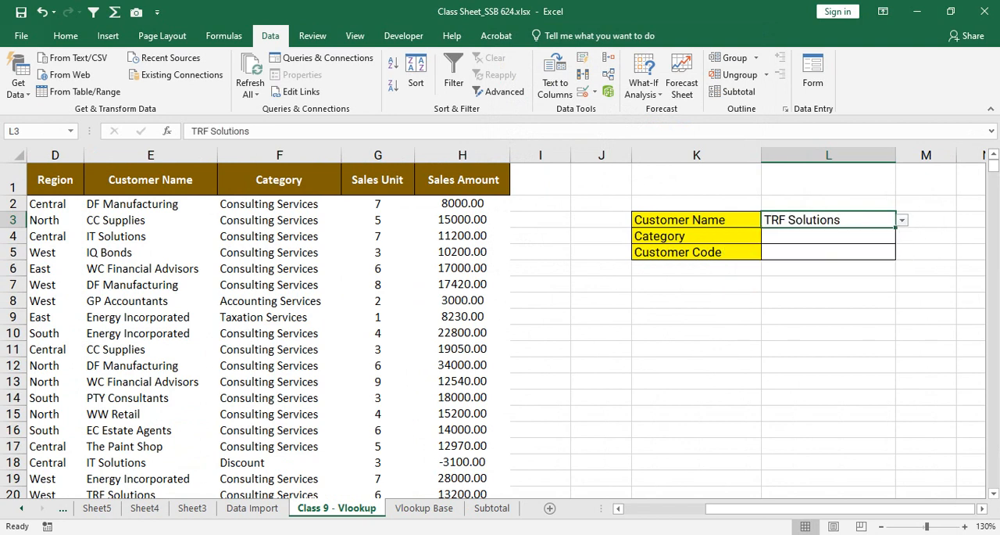
click(902, 220)
click(898, 264)
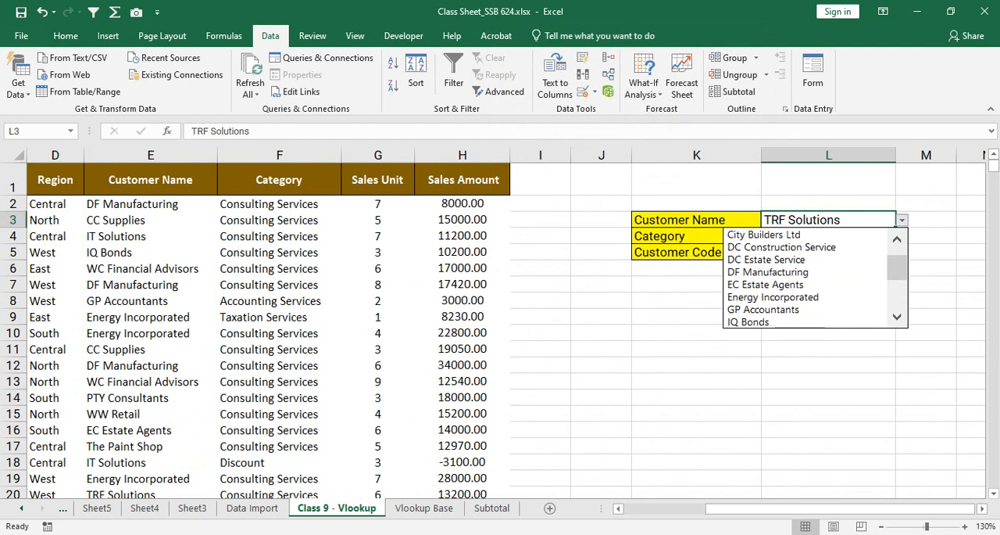
click(805, 260)
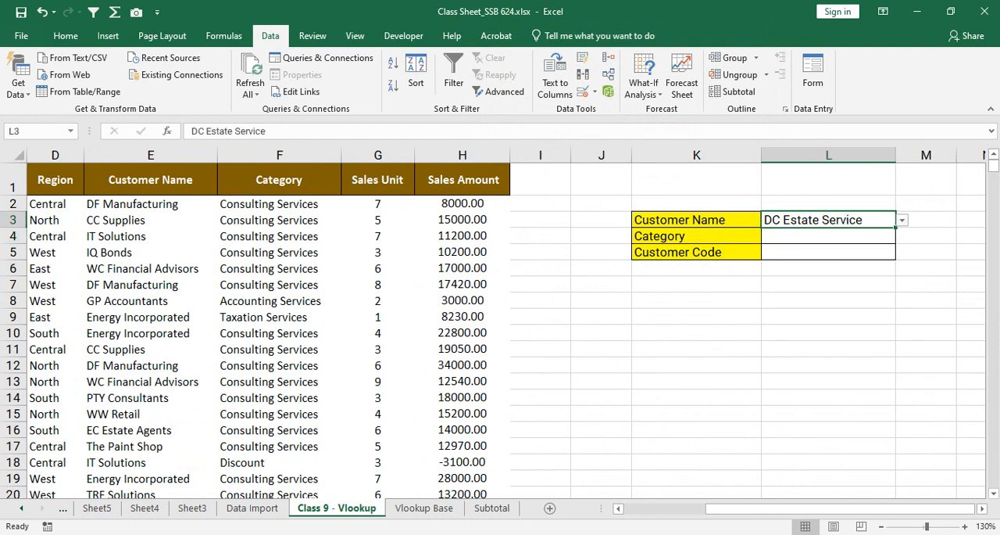
click(828, 236)
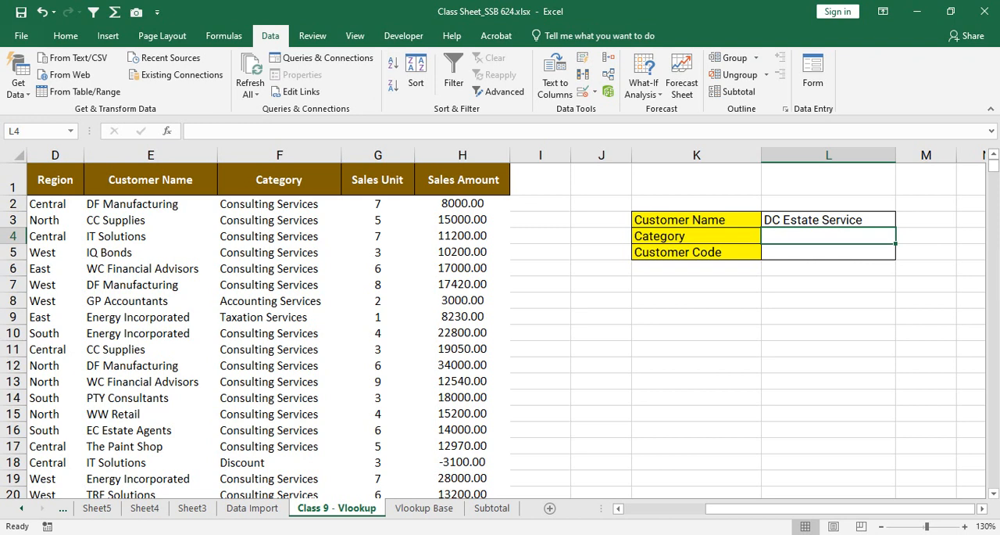
drag(279, 220, 279, 301)
click(829, 236)
drag(640, 220, 860, 251)
click(828, 236)
text(=vl)
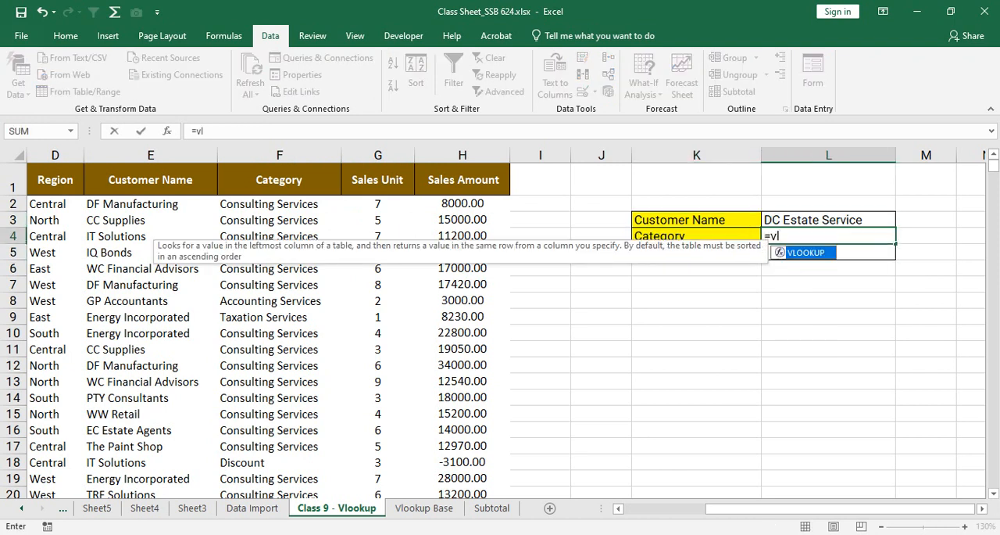
key(BackSpace)
key(BackSpace)
key(BackSpace)
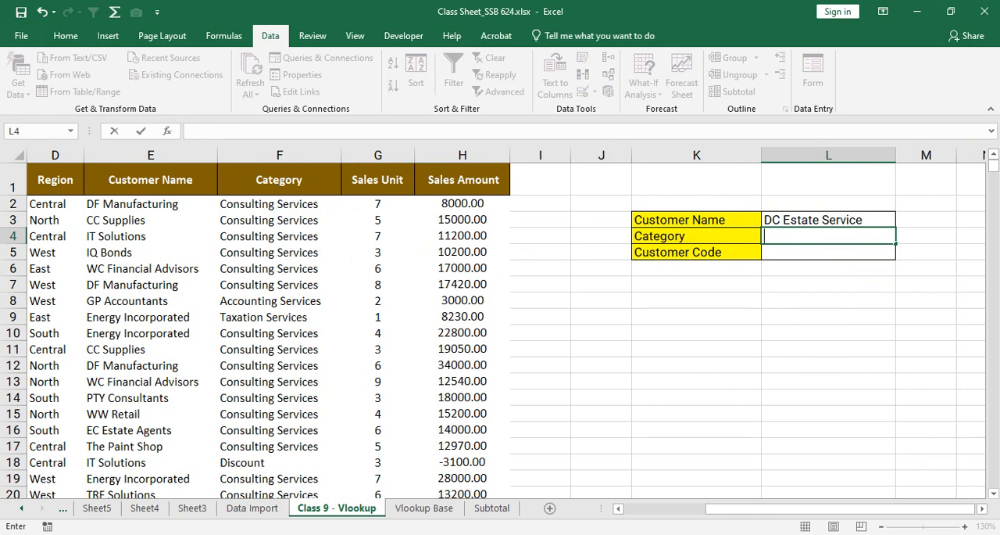
drag(828, 220, 828, 236)
click(828, 236)
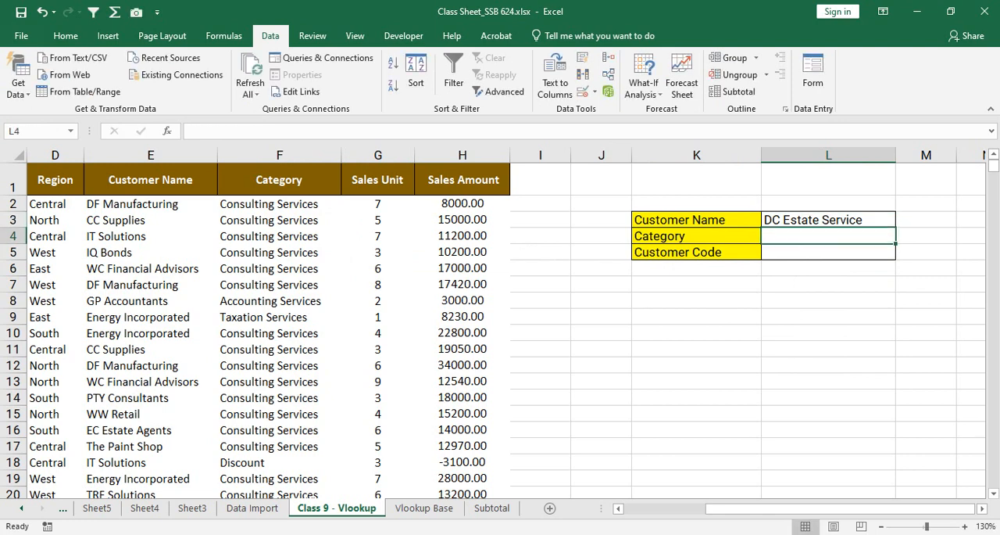
Step: Start a VLOOKUP formula in the Category cell L4
text(=vlo)
key(BackSpace)
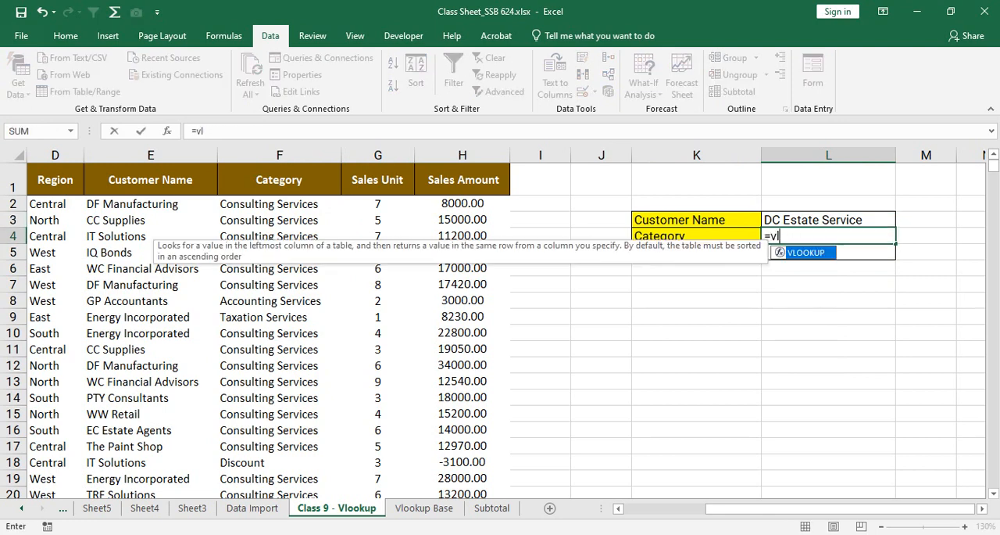
text(ookup)
key(Tab)
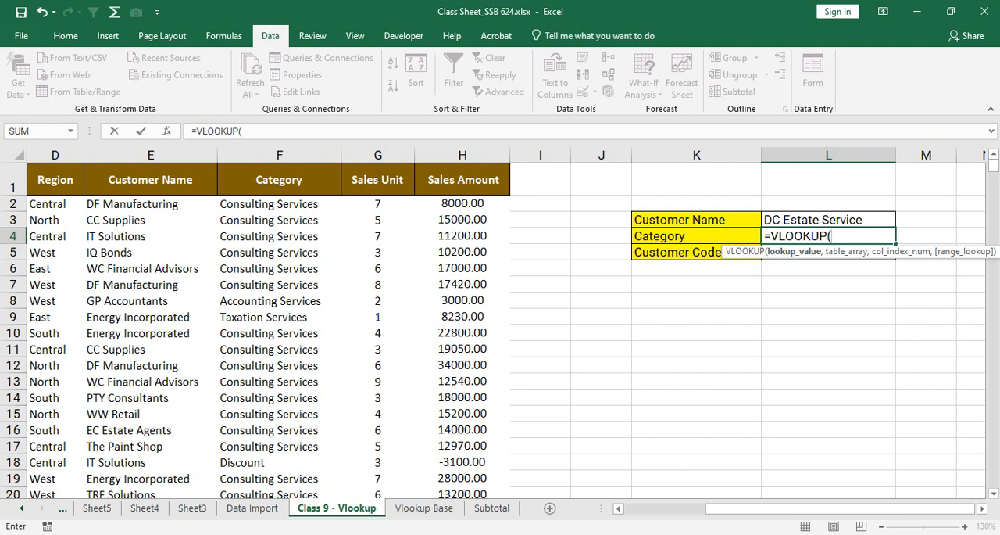
click(828, 219)
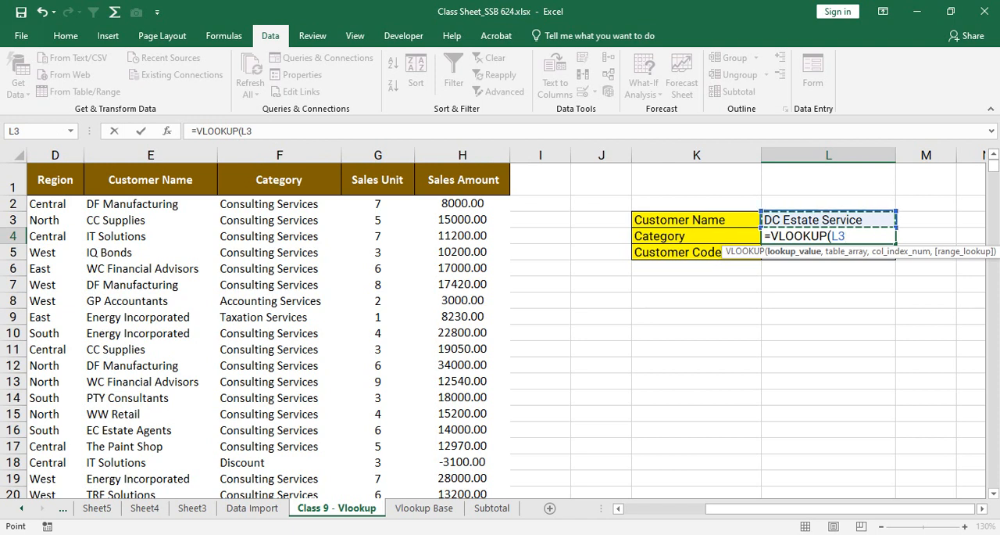
key(Escape)
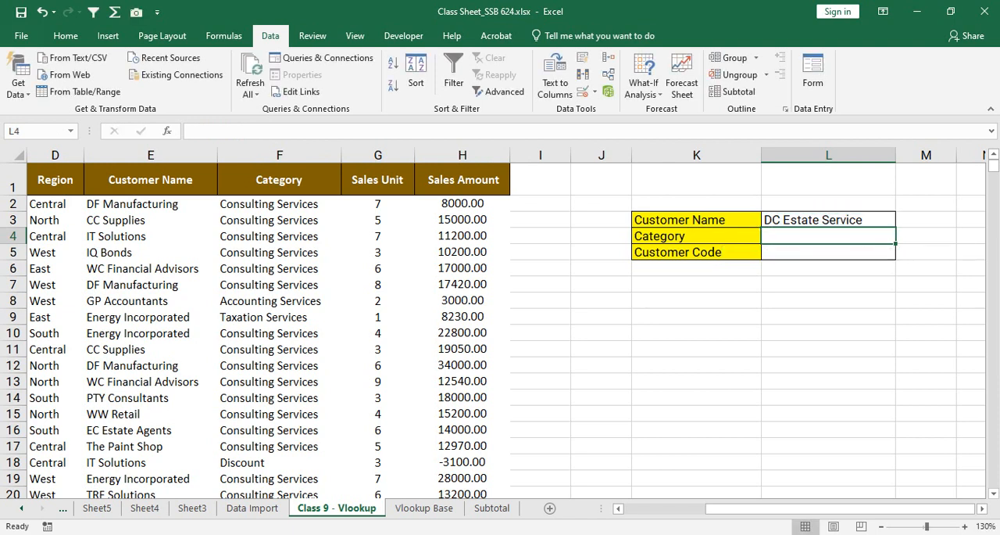
key(Up)
key(Down)
key(shift+Down)
key(shift+Up)
key(Down)
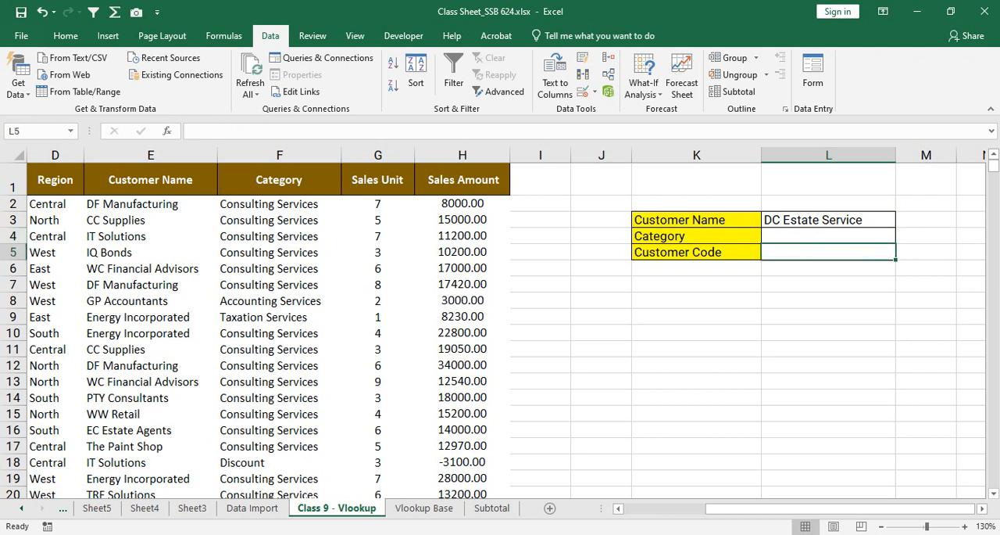
key(Up)
key(Up)
key(Right)
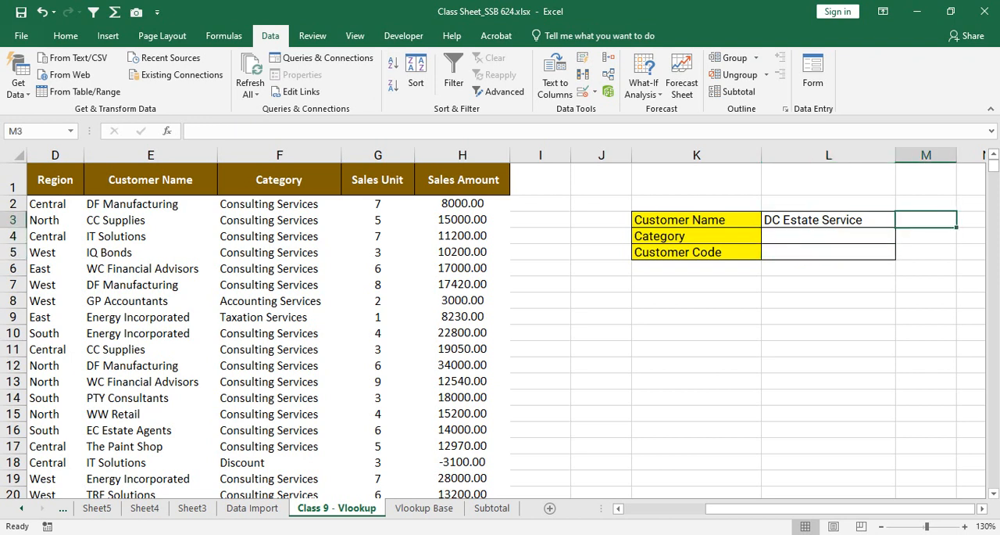
Step: Choose IT Solutions and then DC Construction Service from the Customer Name drop-down in L3
key(Left)
key(alt+Down)
key(Down)
key(Down)
key(Down)
key(Down)
key(Down)
key(Down)
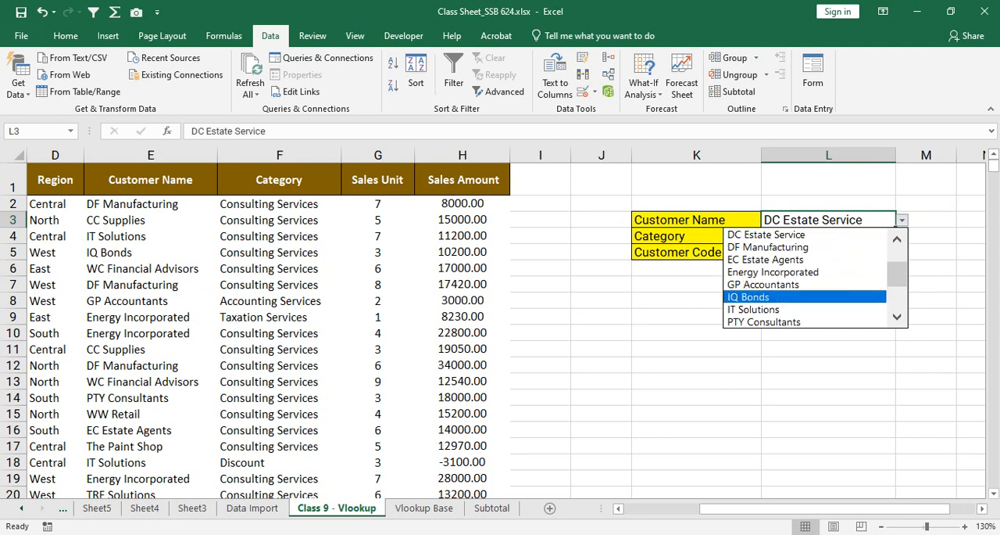
key(Return)
key(shift+Down)
key(shift+Up)
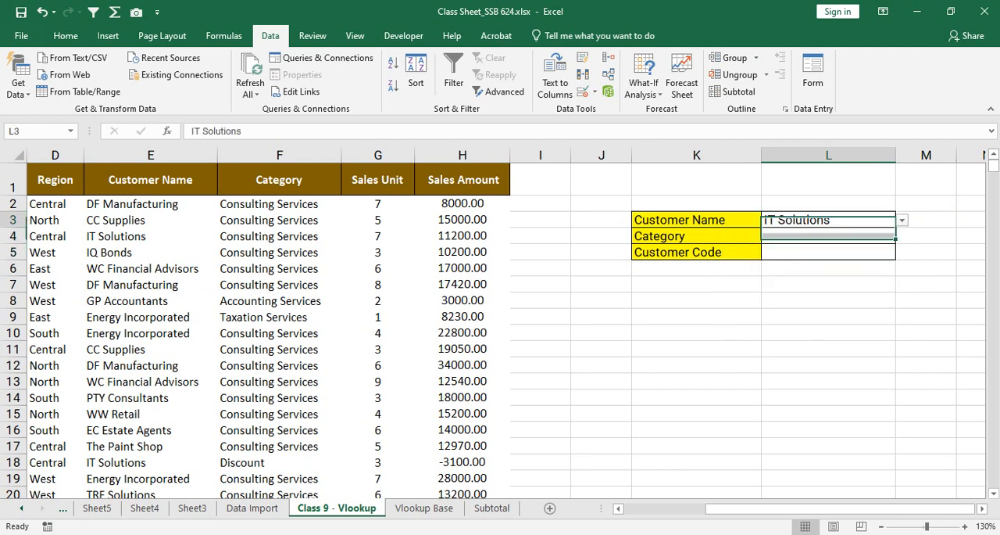
key(alt+Down)
scroll(805, 277, up, 3)
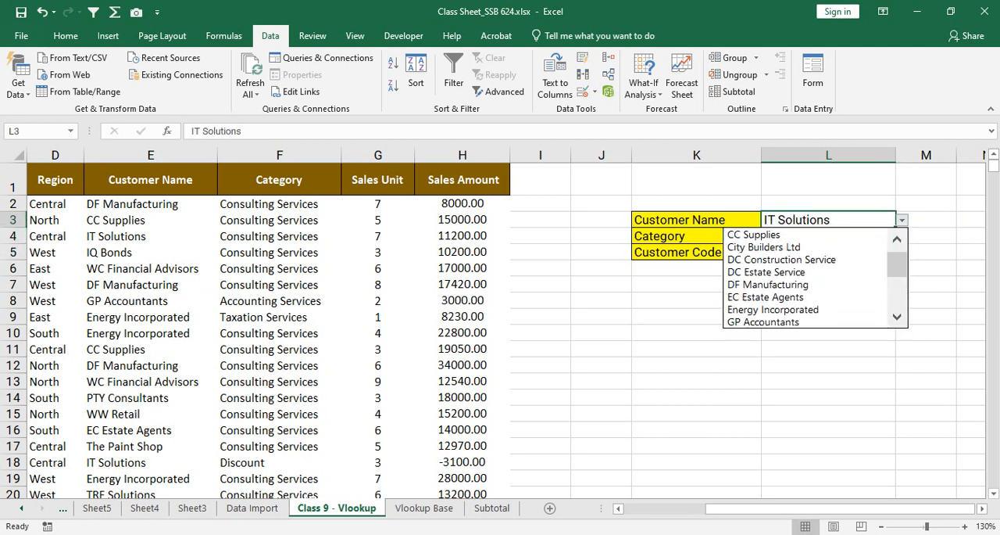
key(Return)
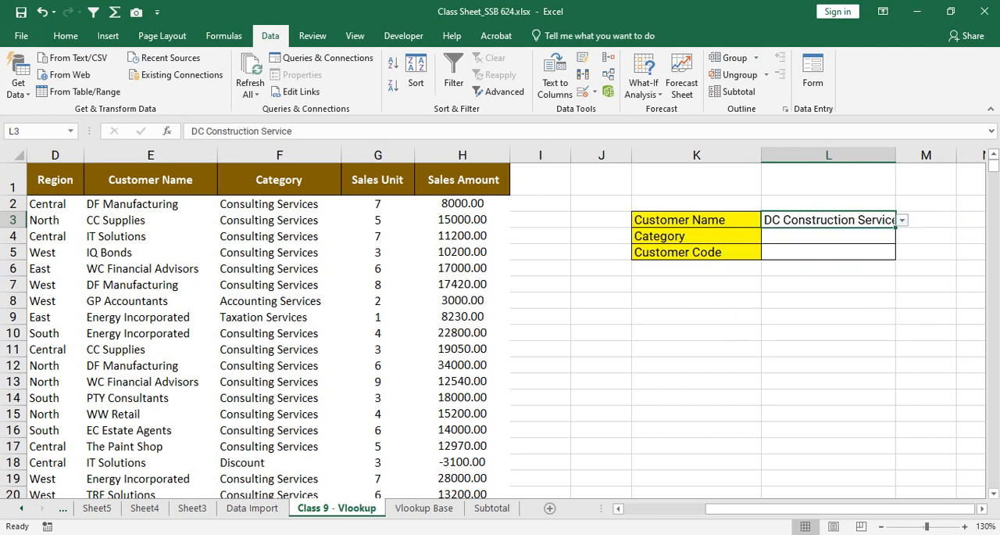
Step: Auto-fit the width of column L to the customer name it holds
key(Down)
key(shift+Down)
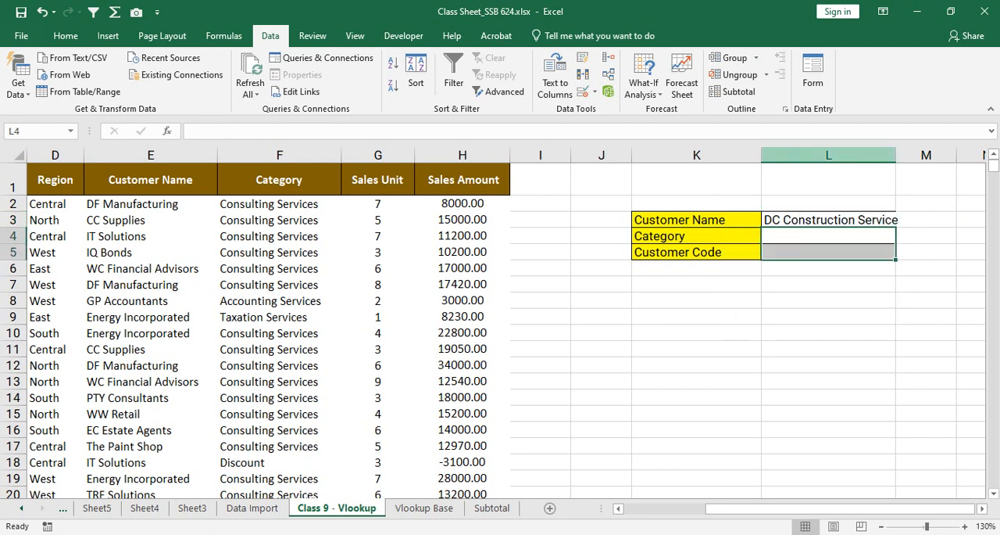
double_click(897, 154)
drag(279, 236, 279, 302)
Step: Start a VLOOKUP formula in the Category cell L4 with L3 as the lookup value
click(832, 236)
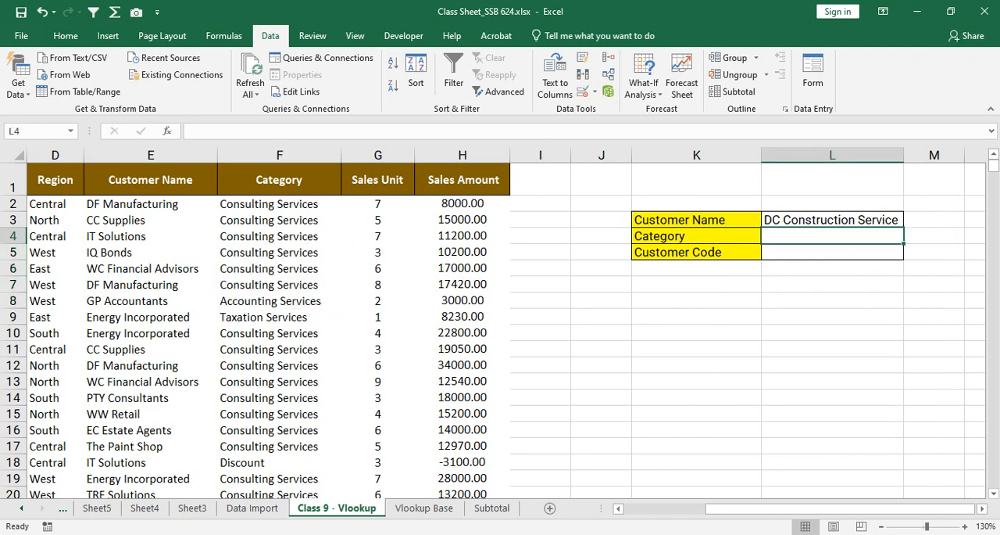
text(=)
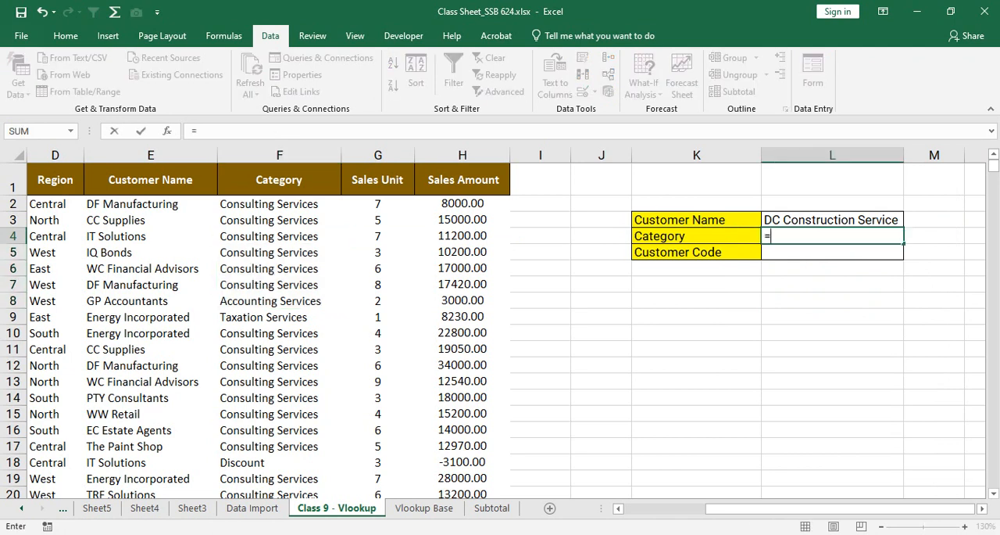
text(vlookup)
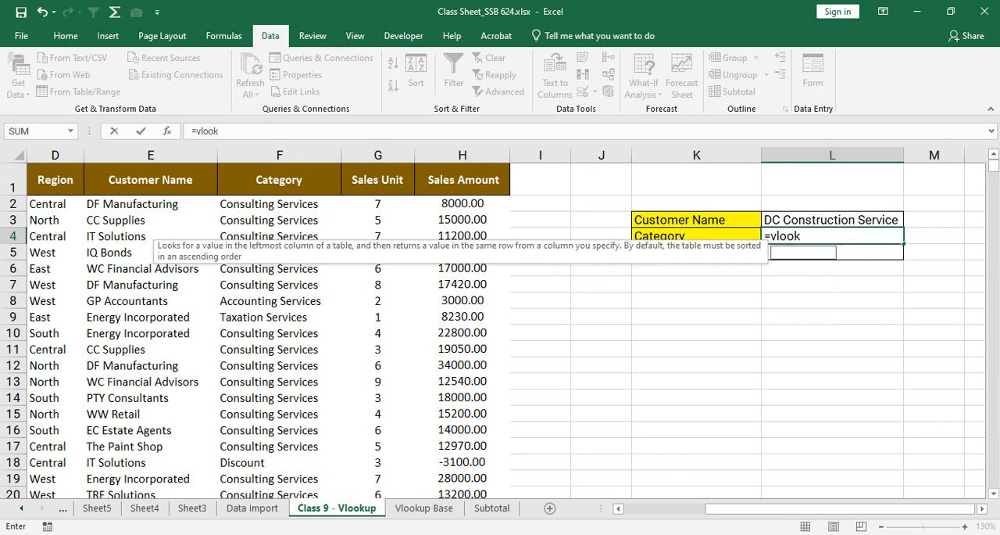
key(Tab)
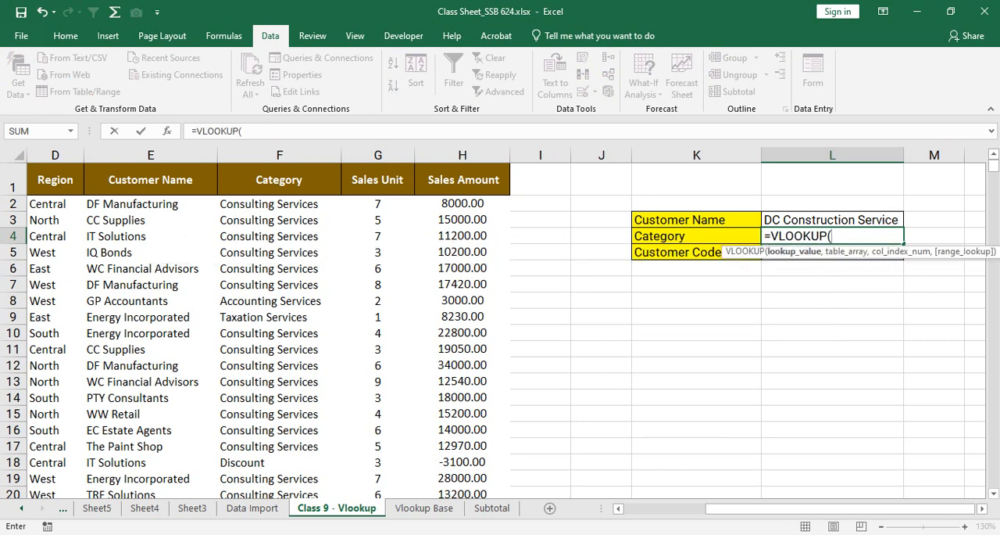
click(832, 219)
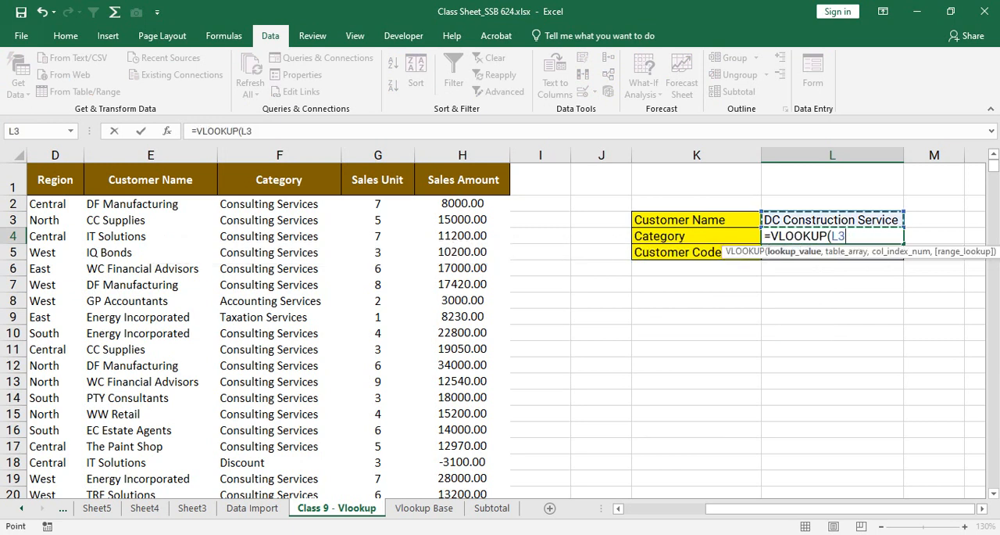
key(BackSpace)
text(4)
key(Return)
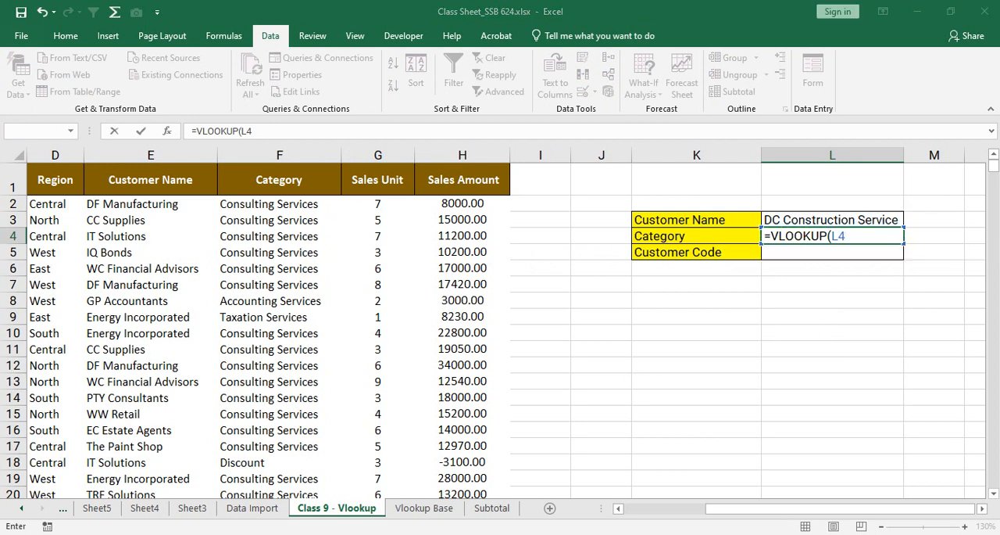
key(Return)
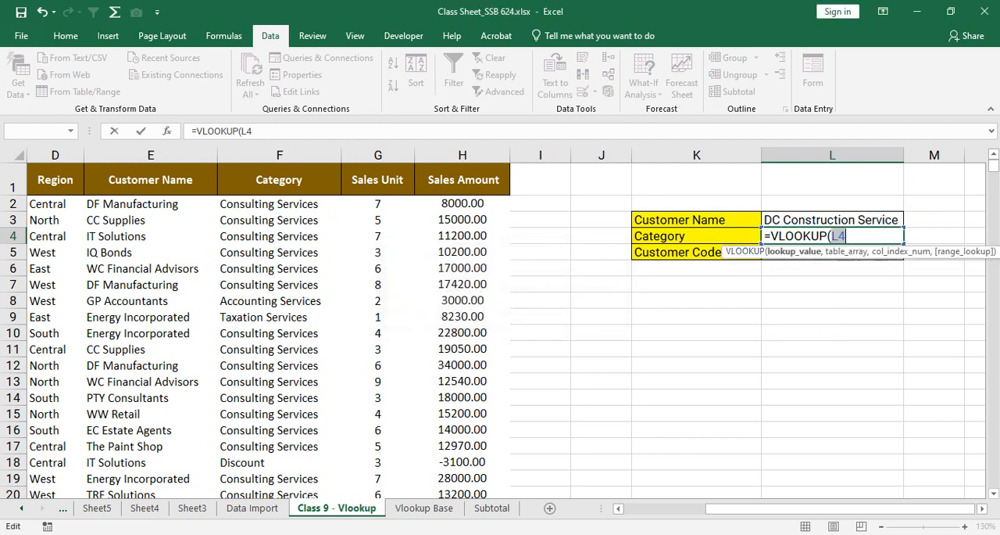
click(833, 220)
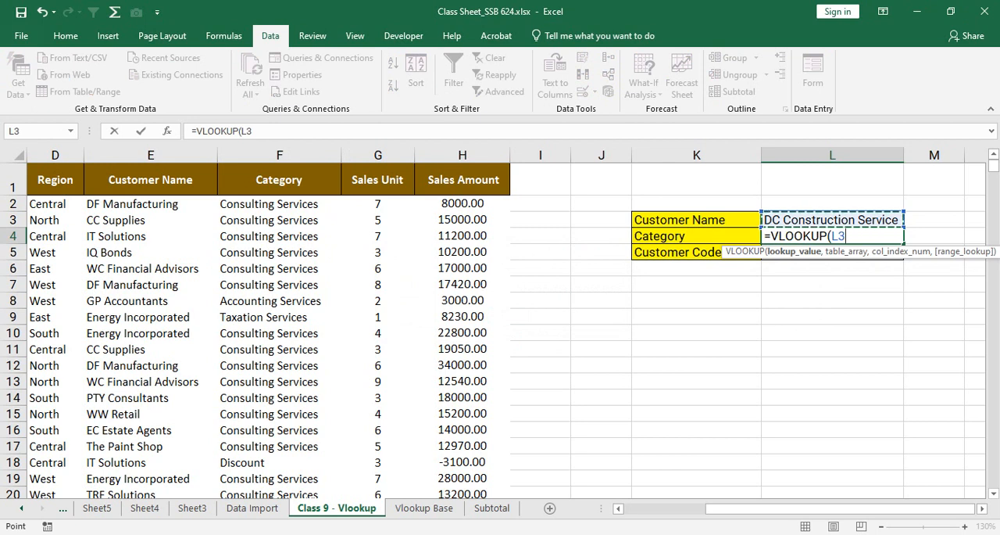
text(,)
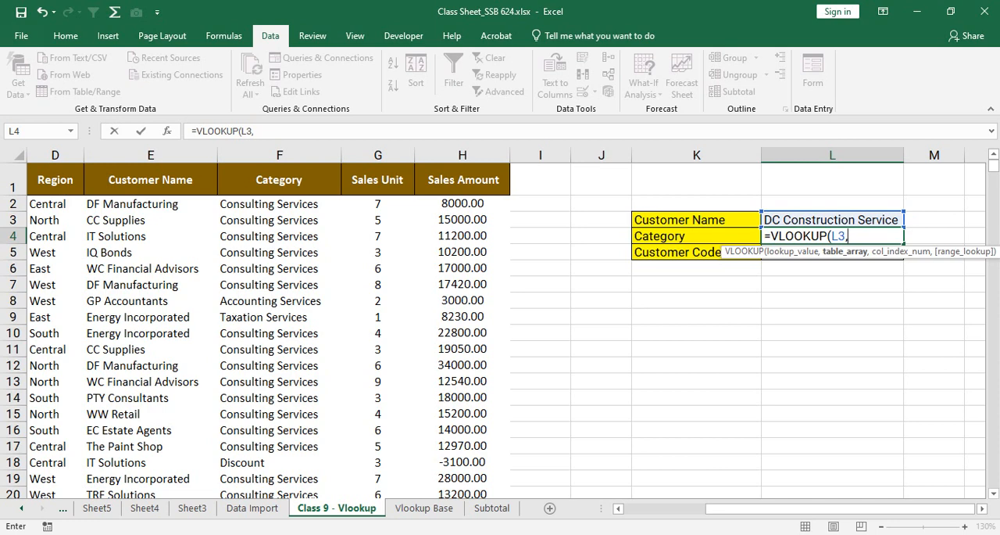
Step: Set the formula's table array to the whole sales table as the absolute range $A$1:$H$538
drag(820, 508, 735, 509)
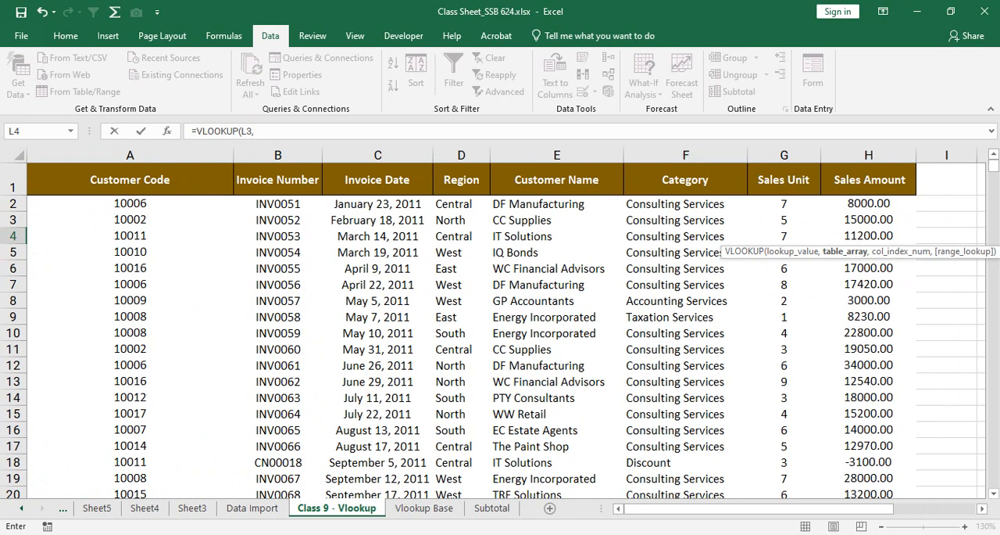
click(130, 180)
key(ctrl+shift+Right)
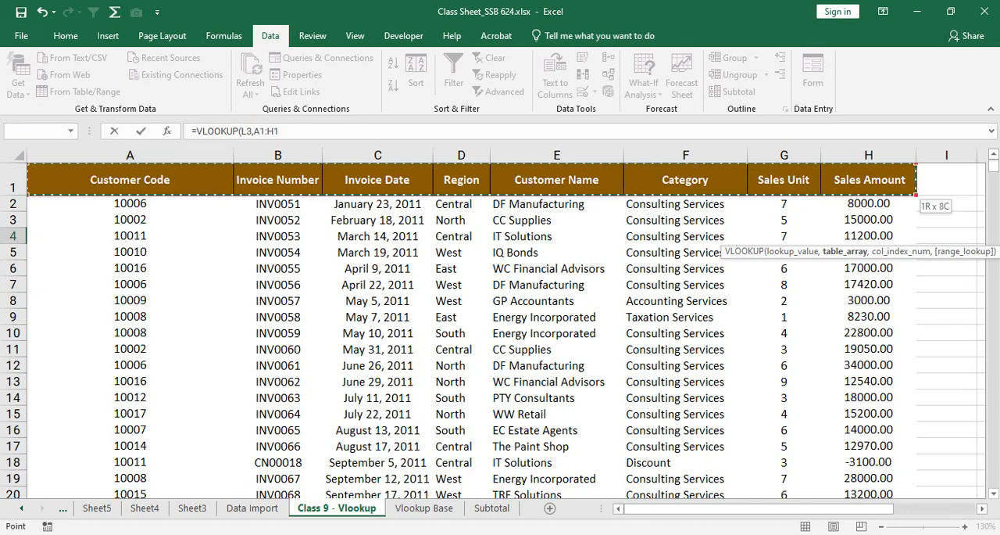
key(ctrl+shift+Down)
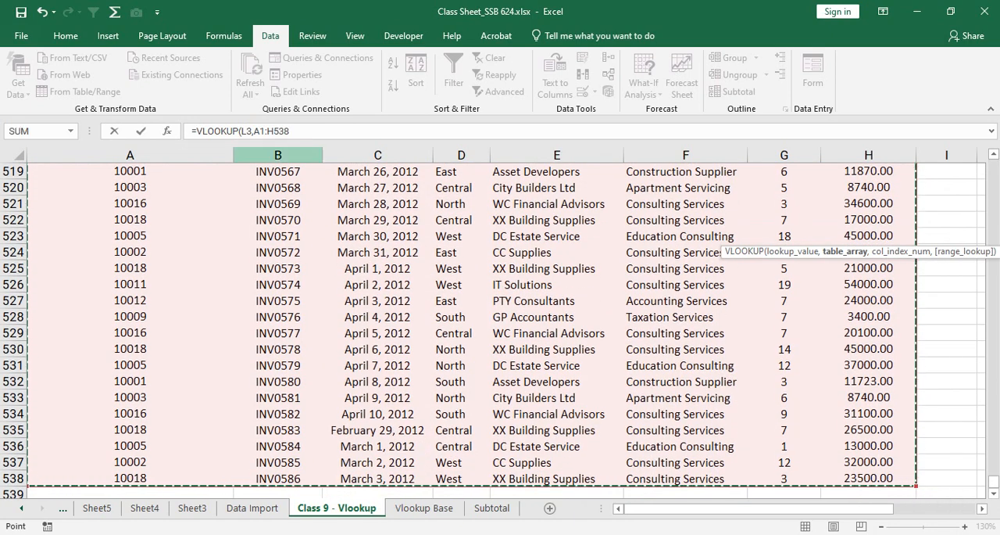
key(F4)
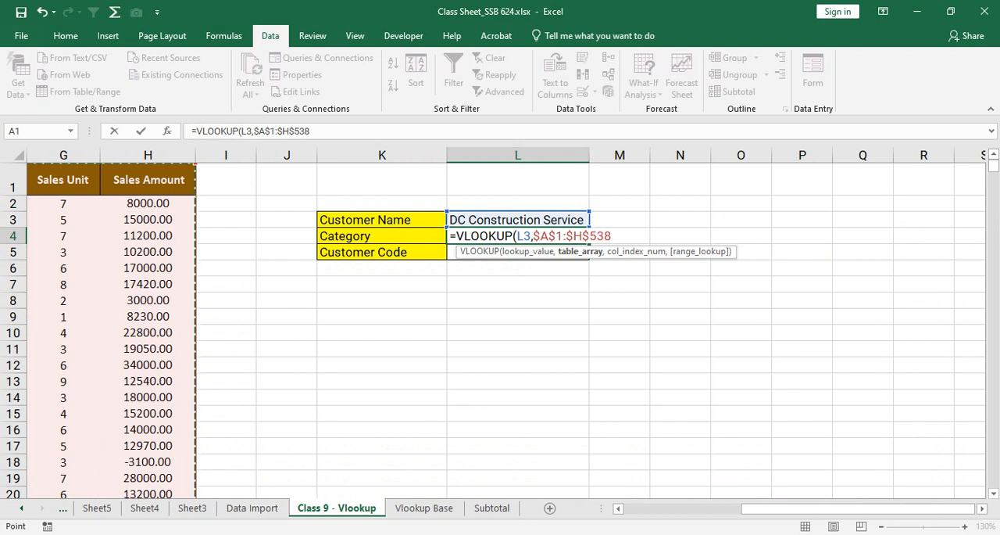
text(,)
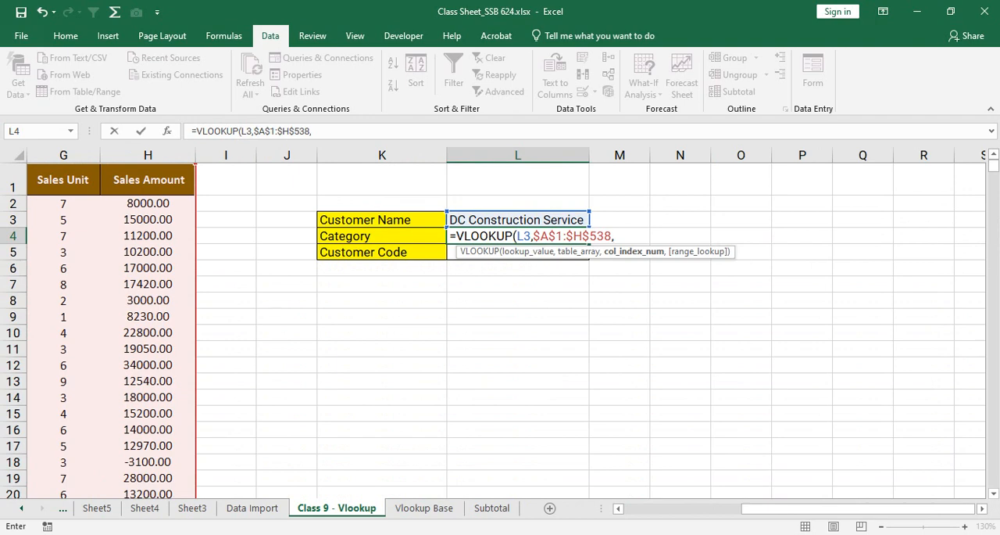
Step: Complete the L4 formula with column index 6 and range lookup 0 for an exact match
drag(862, 508, 742, 508)
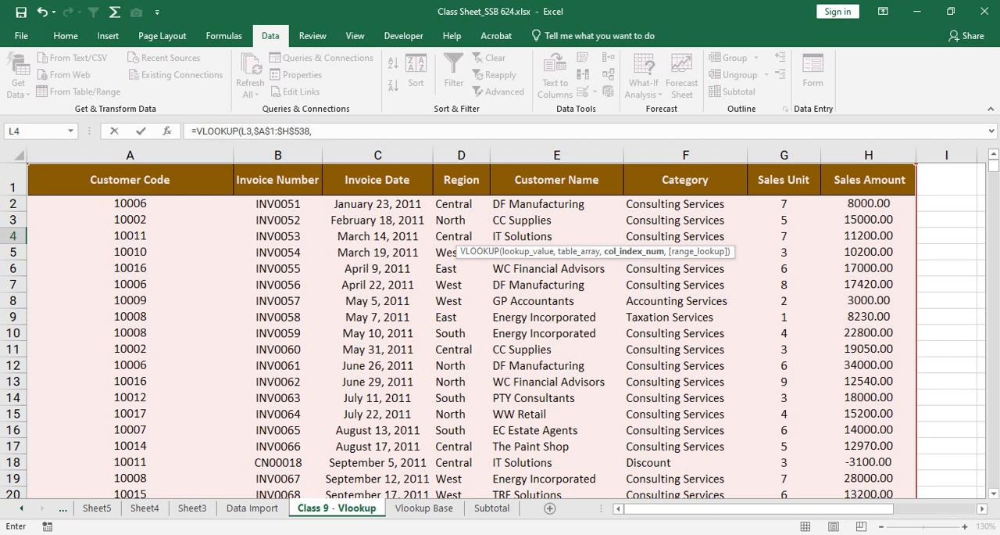
text(6,0)
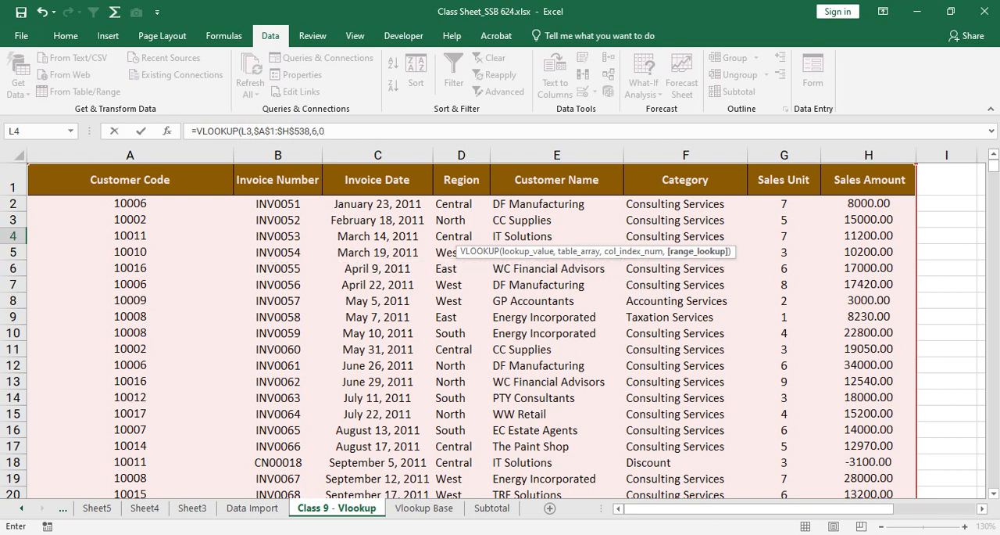
text())
key(Return)
click(832, 236)
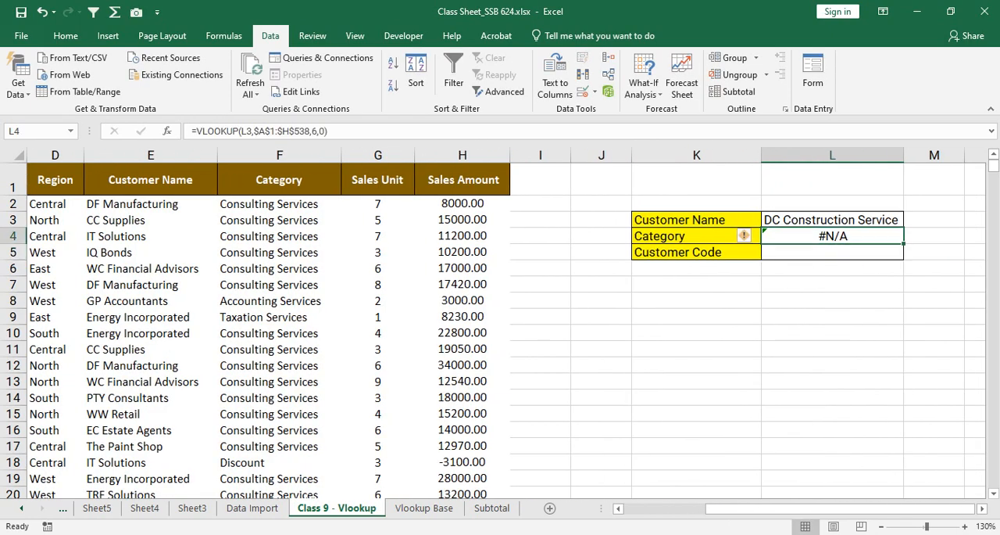
Step: Test the Category lookup by choosing EC Estate Agents, PTY Consultants, WC Financial Advisors and IQ Bonds in L3
click(832, 220)
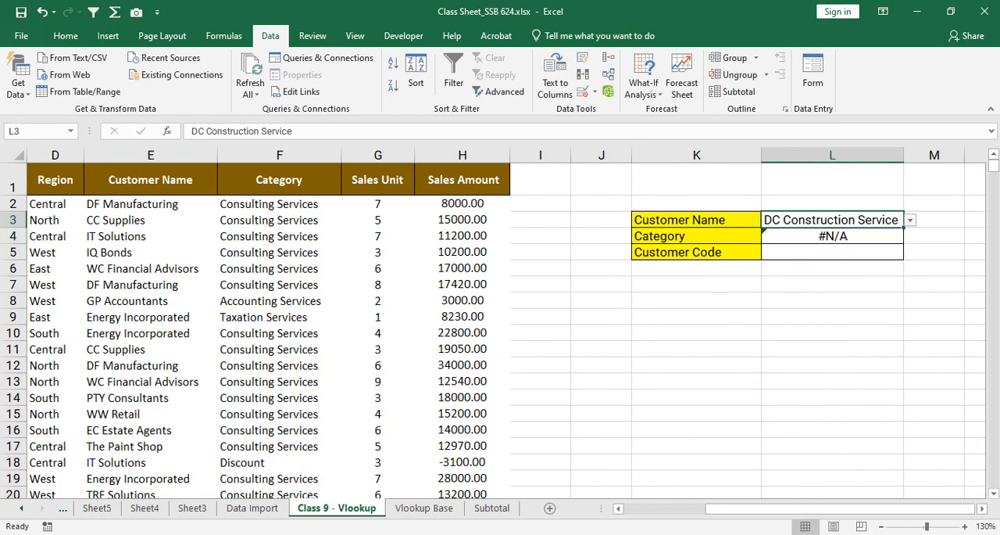
click(911, 220)
click(813, 270)
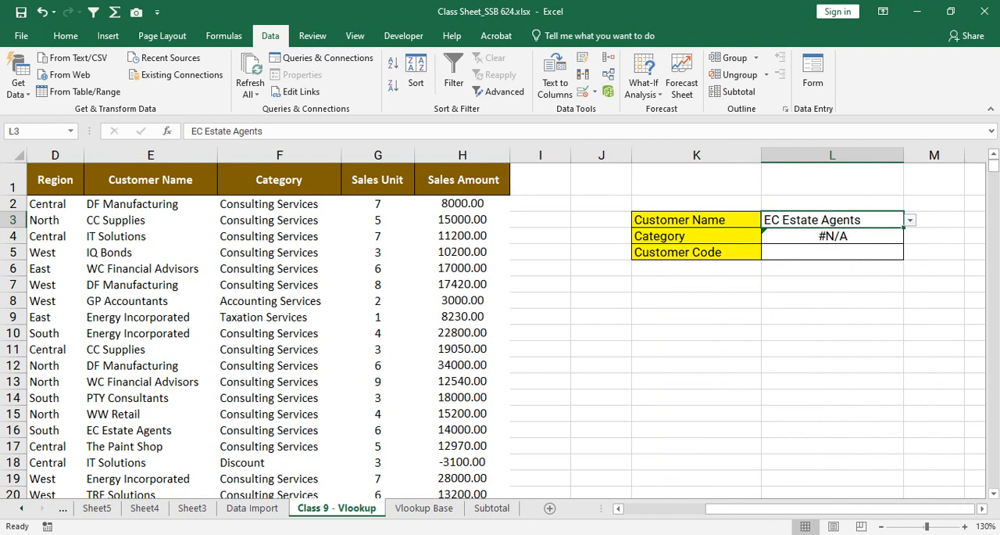
click(911, 221)
click(789, 298)
click(910, 220)
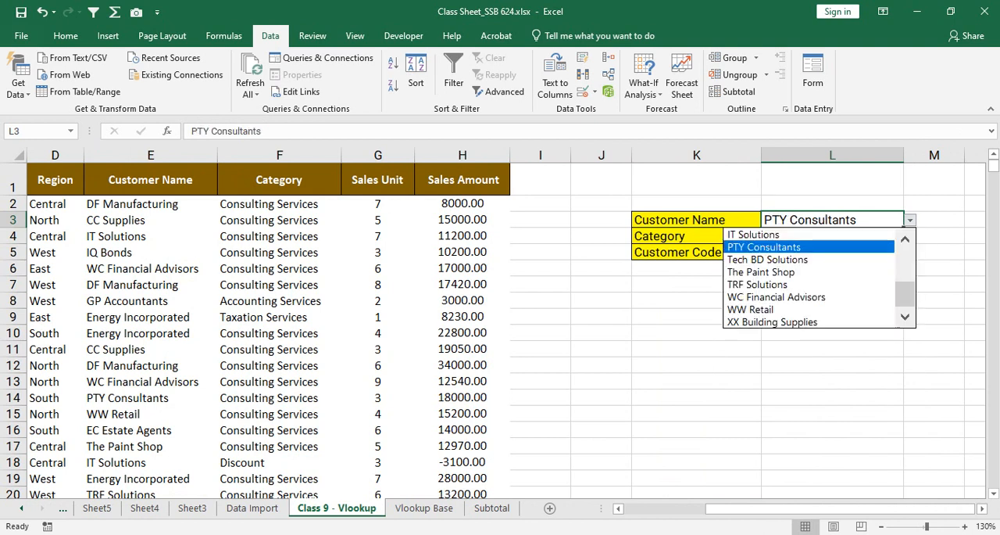
click(789, 295)
click(911, 220)
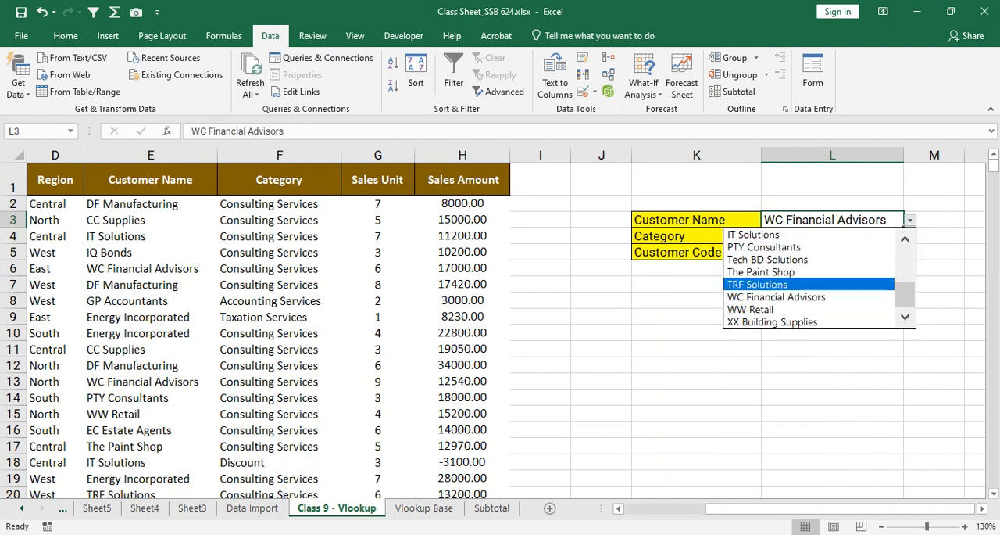
scroll(828, 277, up, 1)
click(790, 258)
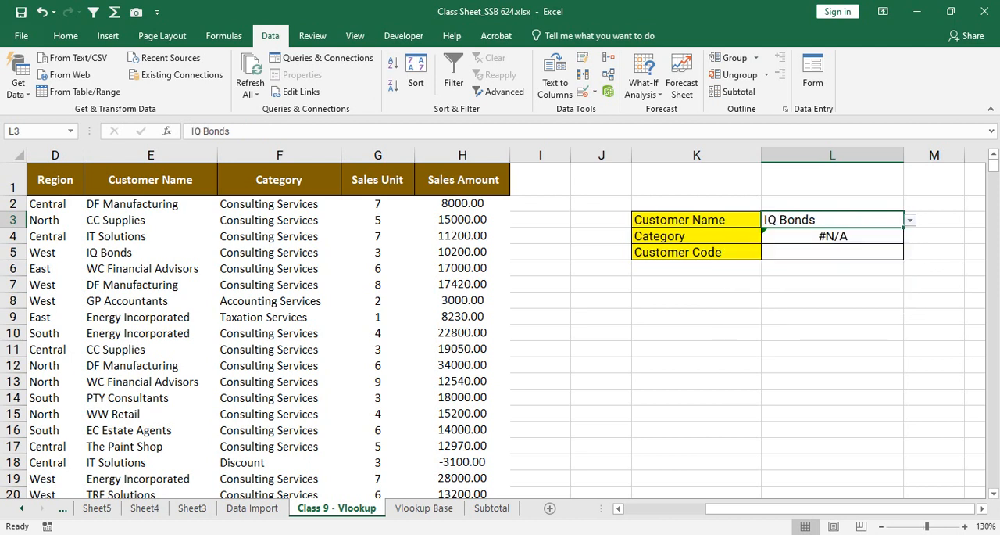
Step: Test the Category lookup with The Paint Shop and WW Retail in L3, leaving WW Retail selected, and inspect the L4 formula
click(910, 220)
click(789, 285)
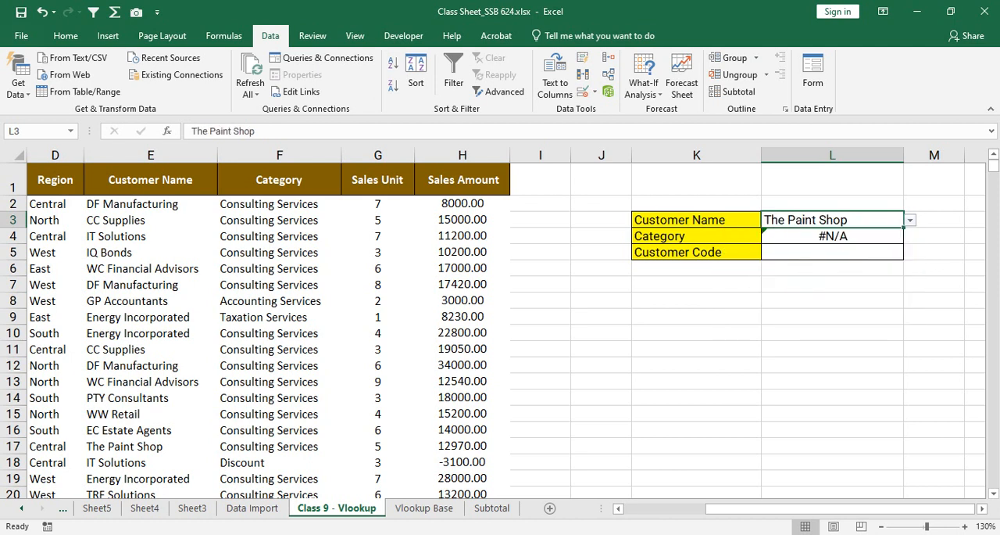
click(832, 236)
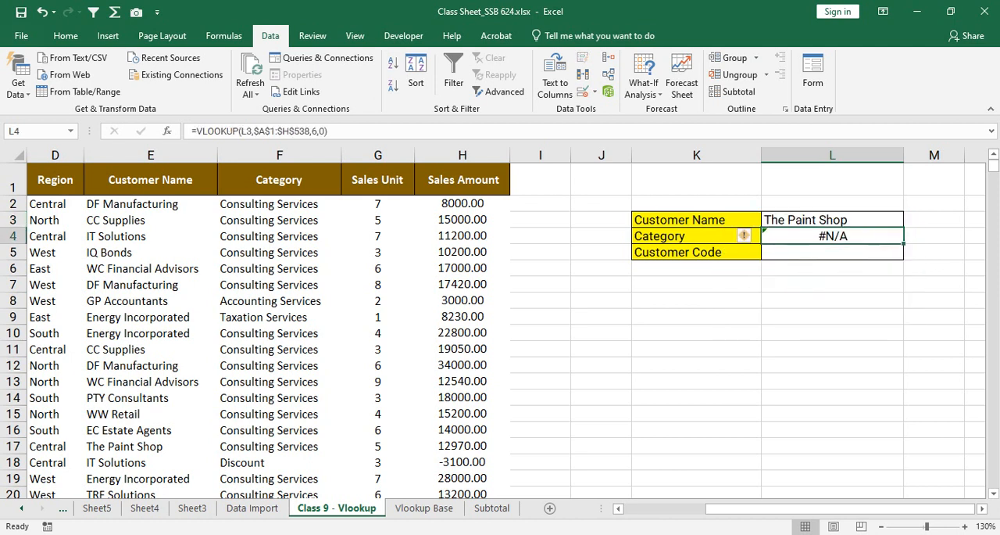
click(832, 220)
click(911, 220)
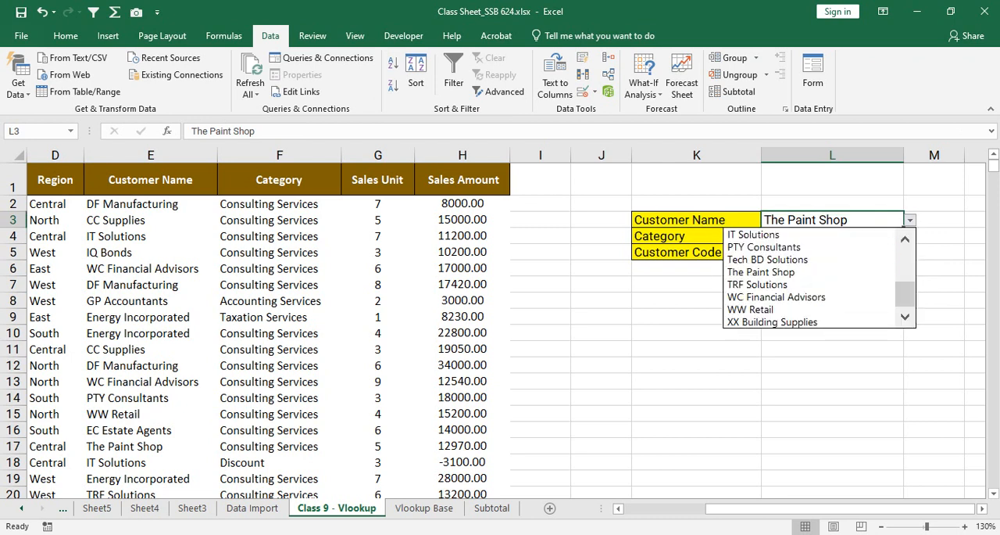
click(790, 308)
click(833, 236)
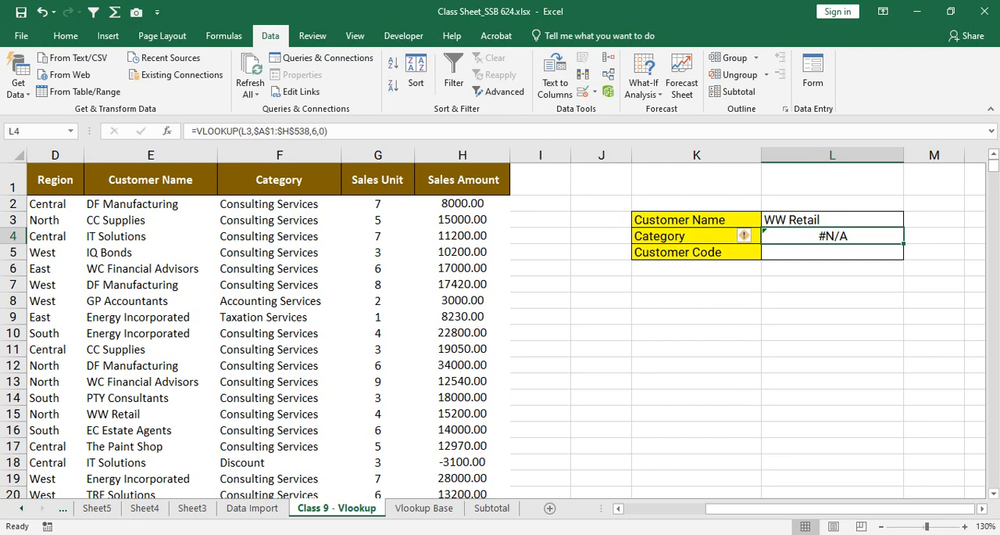
scroll(493, 329, down, 5)
scroll(493, 330, up, 5)
key(Down)
key(Up)
key(Up)
key(Down)
key(Down)
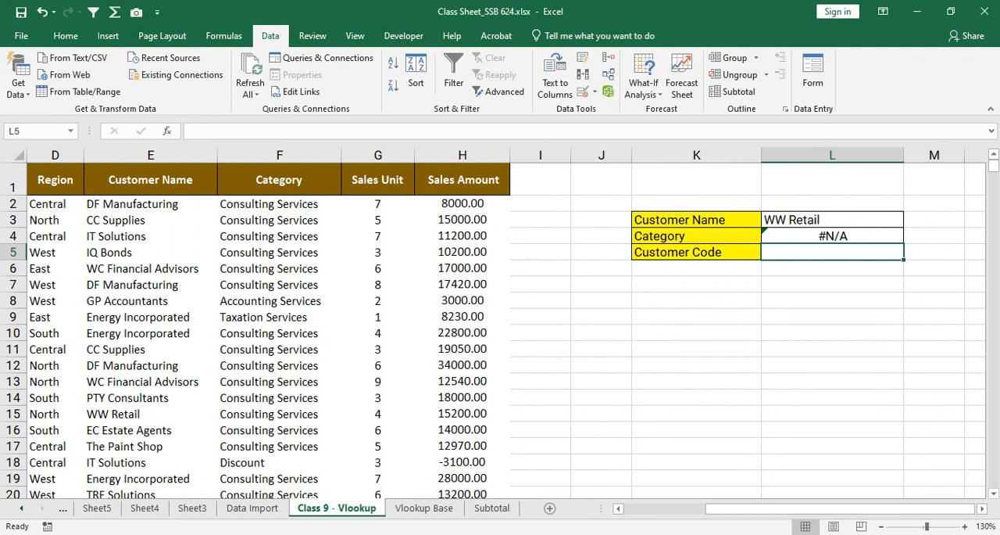
Step: Start a VLOOKUP formula in the Customer Code cell L5 with L3 as the lookup value
text(=v)
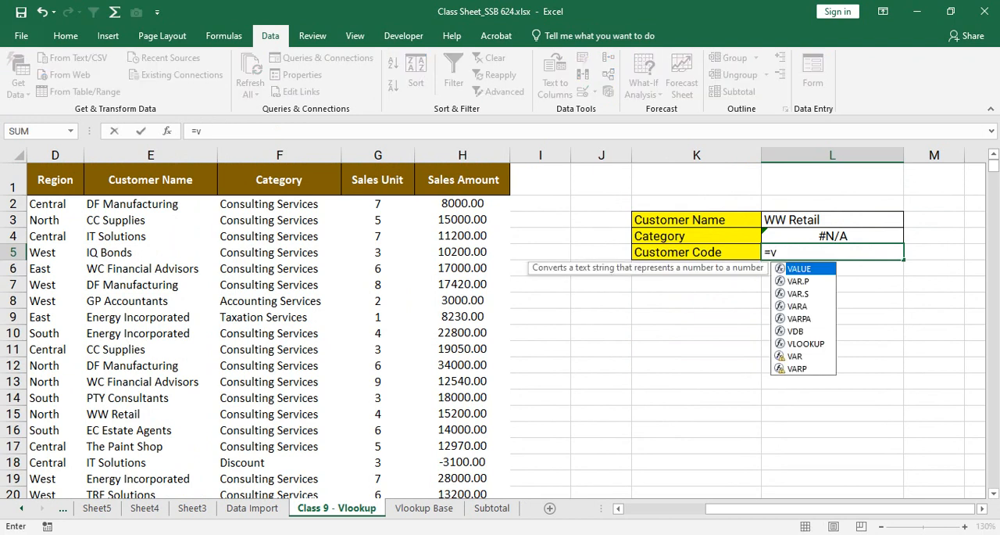
text(lookup)
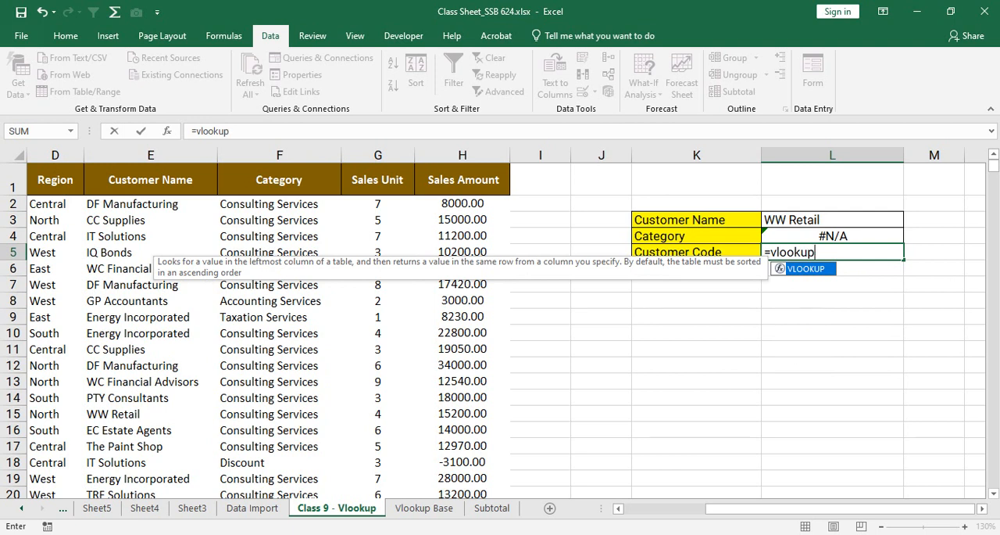
key(Tab)
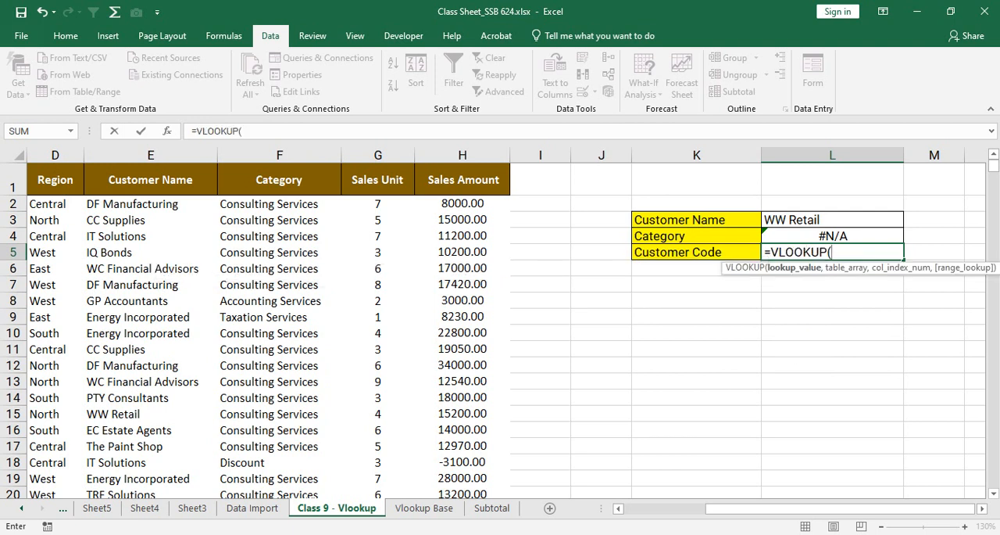
click(833, 220)
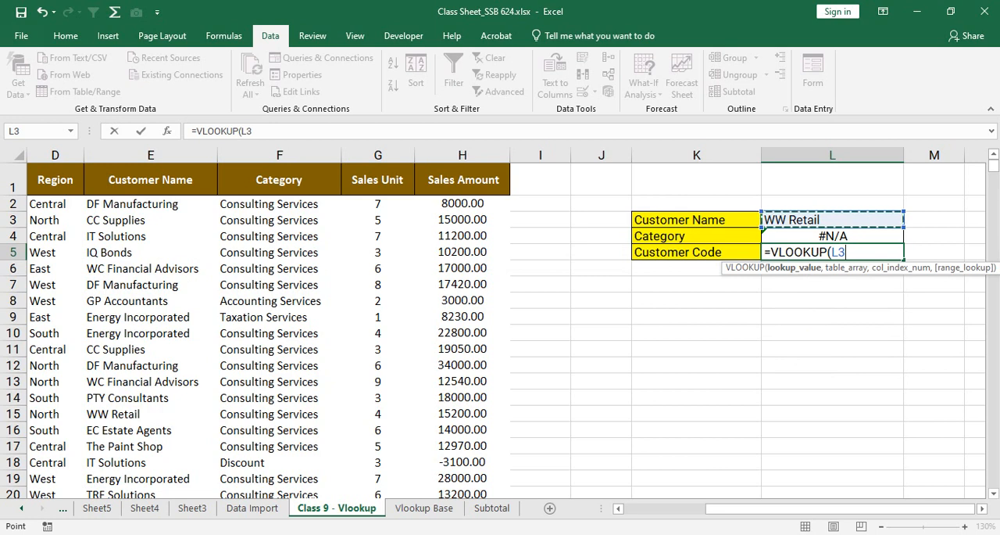
text(,)
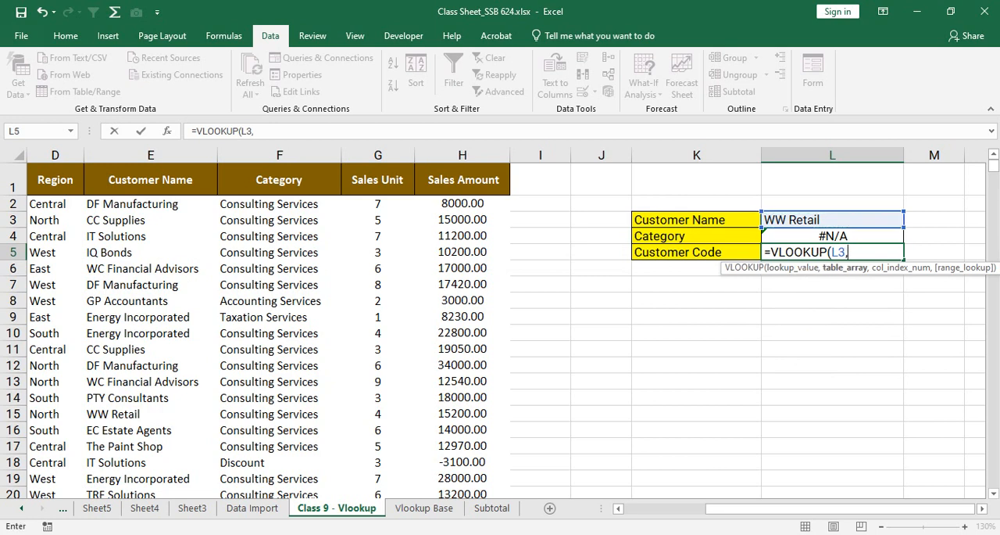
Step: Complete the L5 formula with columns A:H as table array, column index 1 and range lookup 0
drag(716, 508, 632, 508)
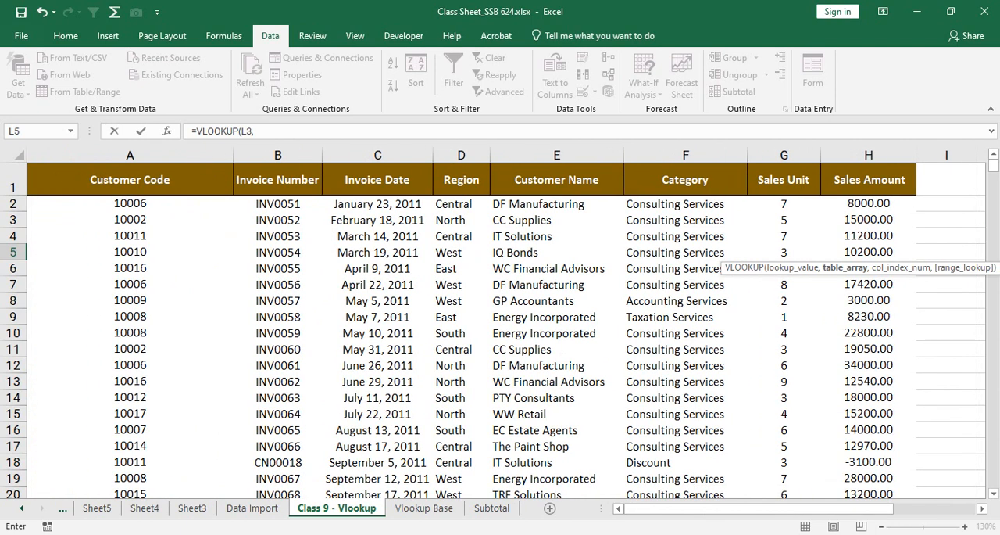
drag(130, 155, 868, 154)
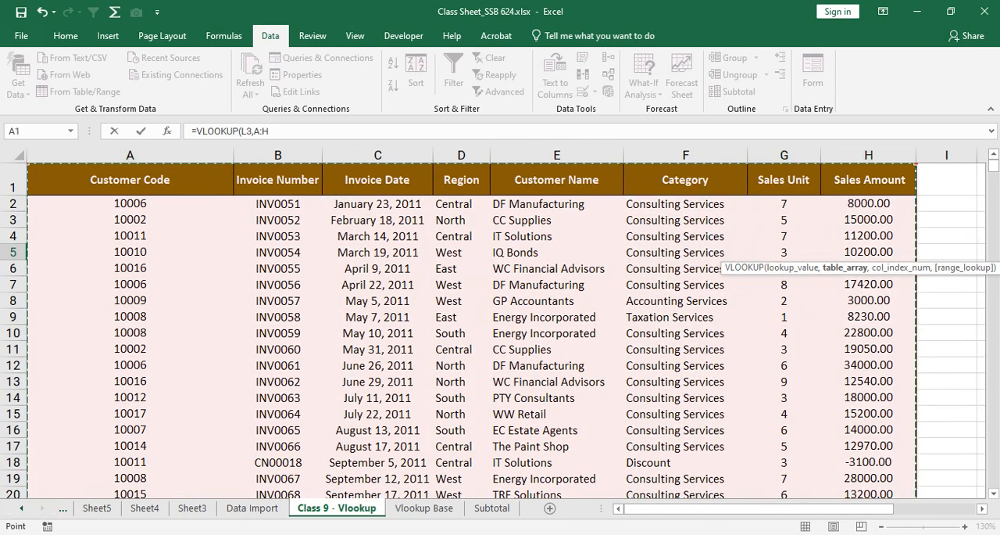
text(,)
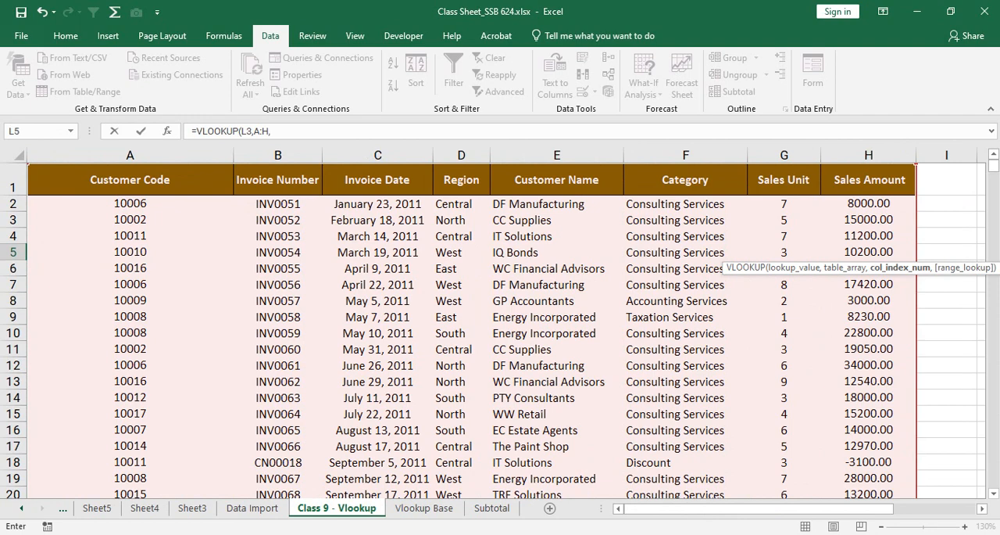
text(1,)
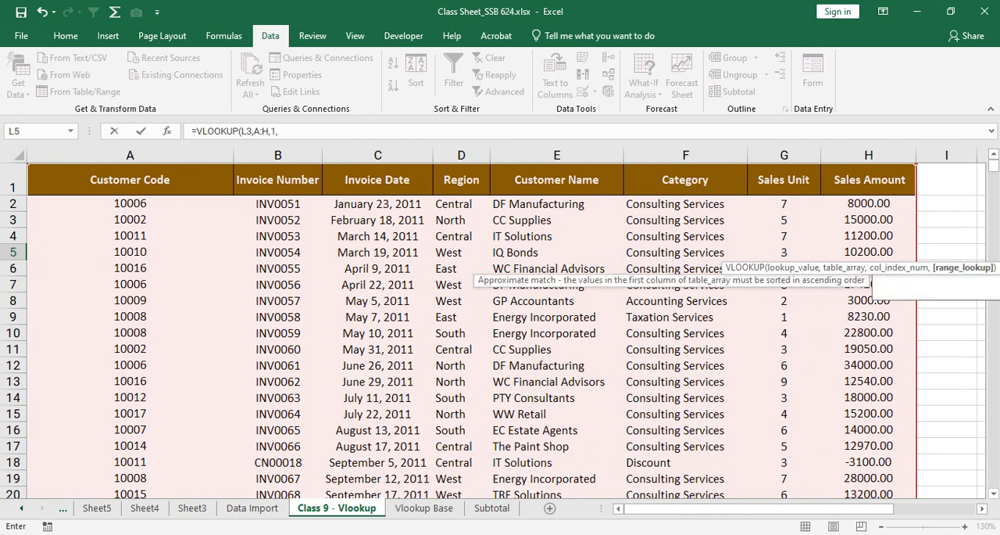
text(0))
key(Return)
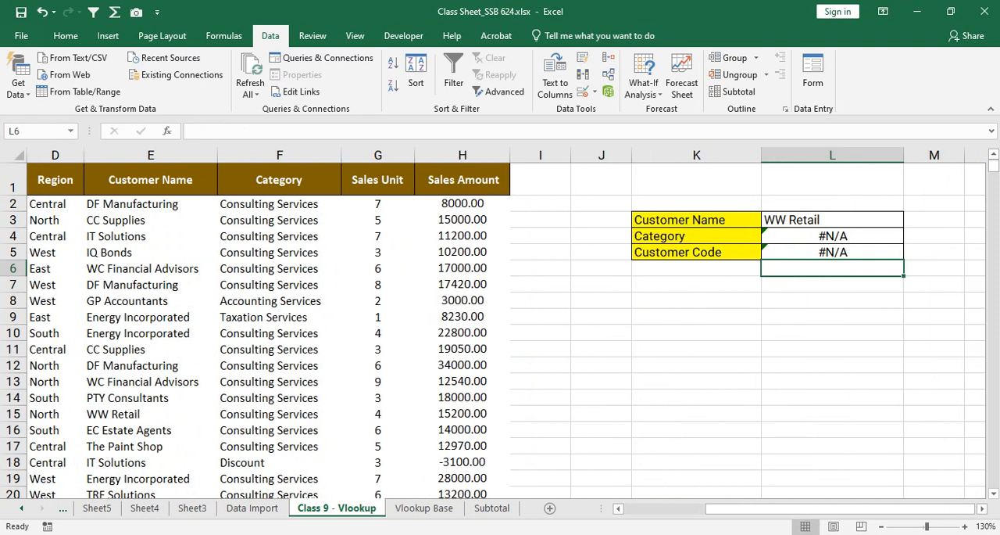
Step: Delete columns K and L, which hold the customer lookup form
key(Up)
key(Up)
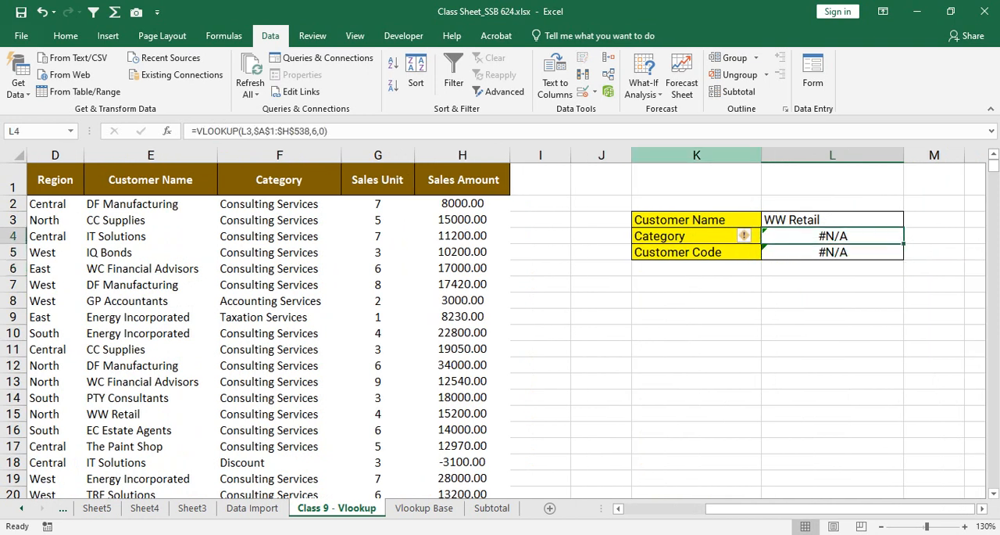
drag(696, 154, 832, 154)
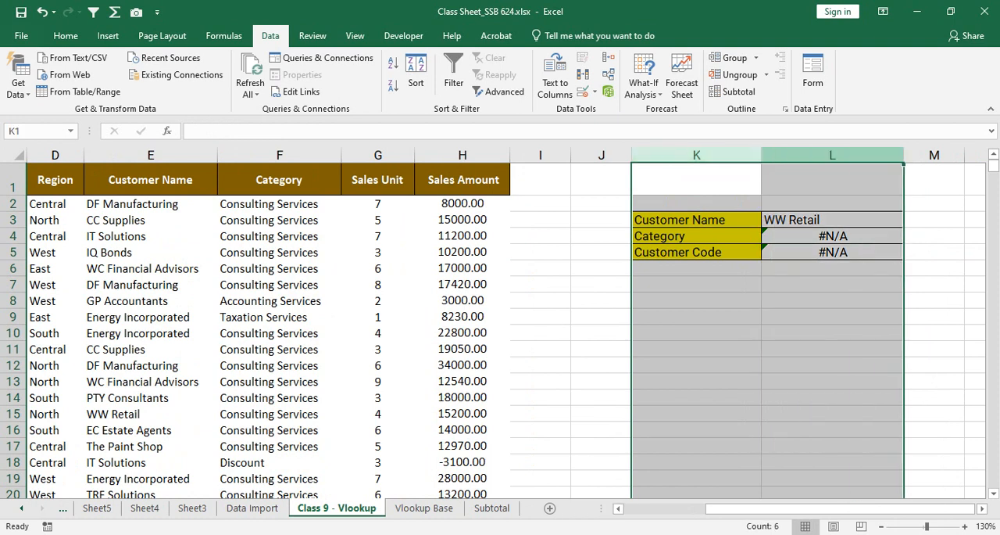
right_click(802, 155)
click(828, 272)
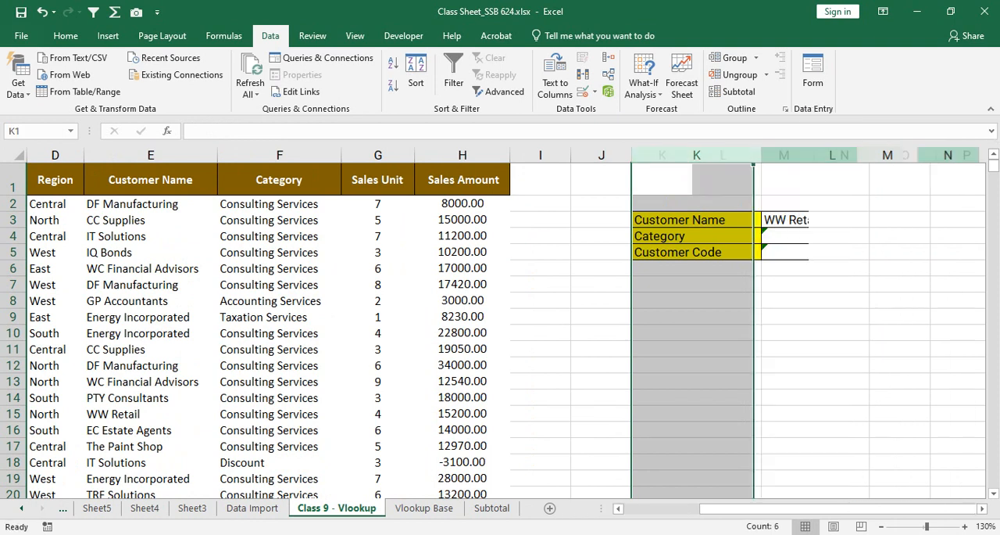
click(540, 300)
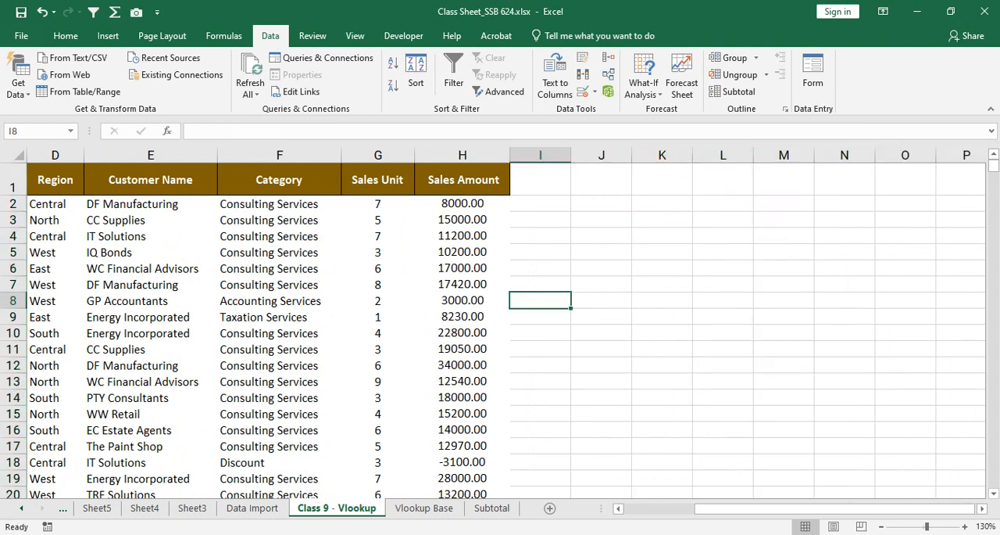
Step: Narrow the Customer Code column A so it is just wide enough for its heading
drag(813, 508, 739, 508)
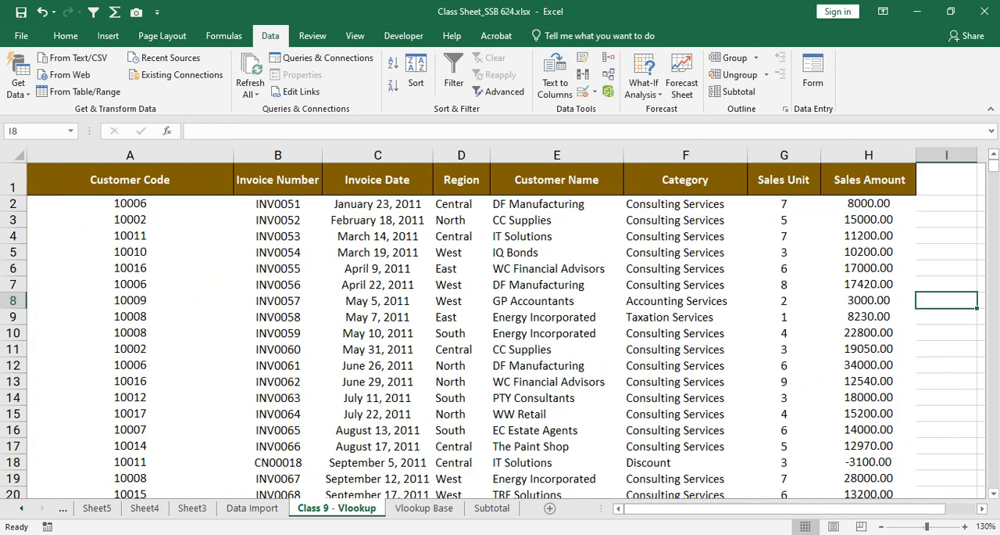
click(164, 220)
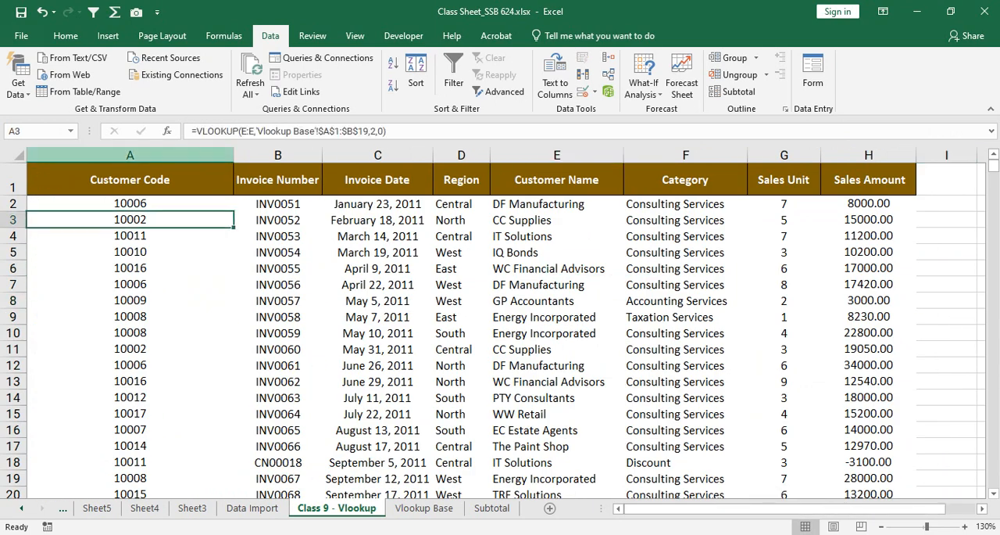
drag(232, 155, 189, 155)
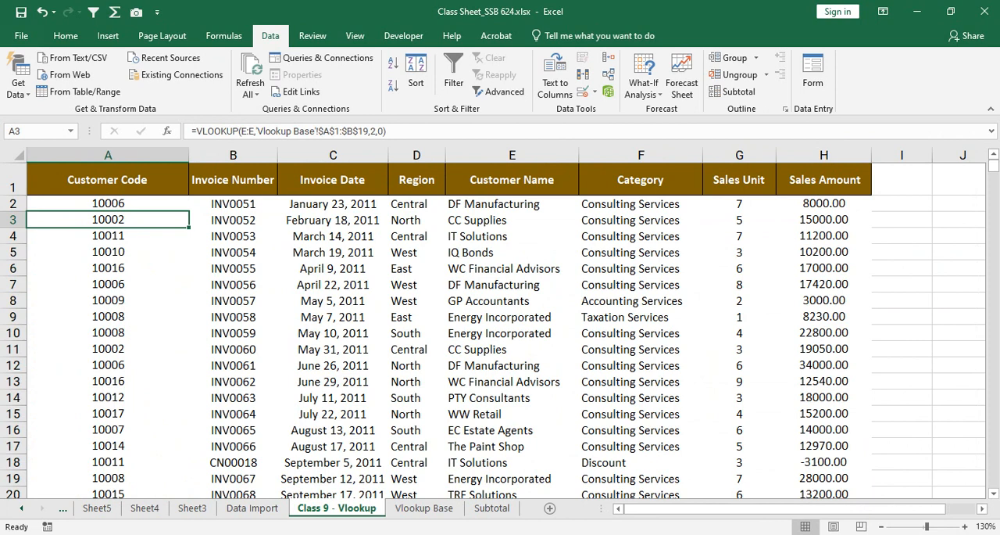
drag(189, 155, 138, 155)
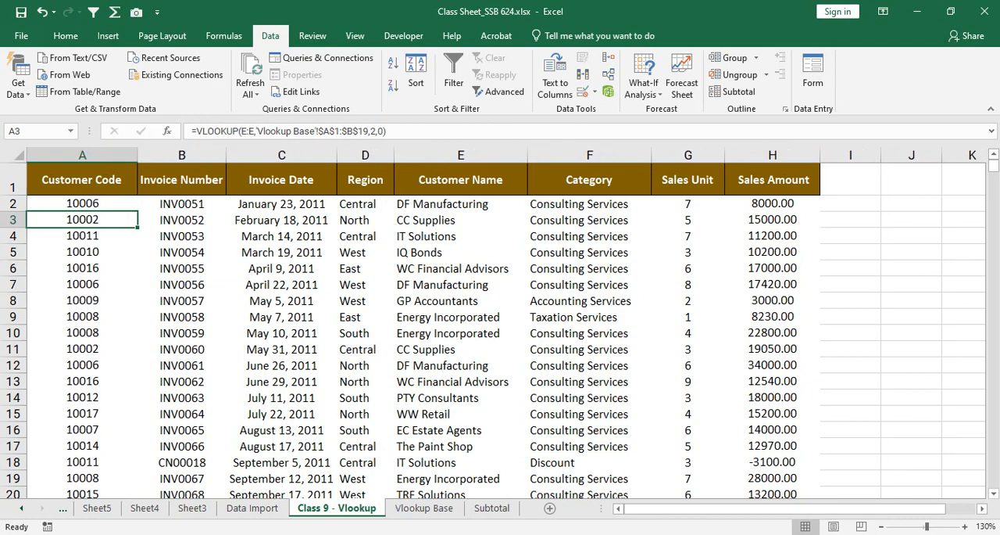
Step: Examine the sales table and its Customer Code formula against the name and code list on Vlookup Base, and return to Class 9 - Vlookup
drag(82, 203, 782, 477)
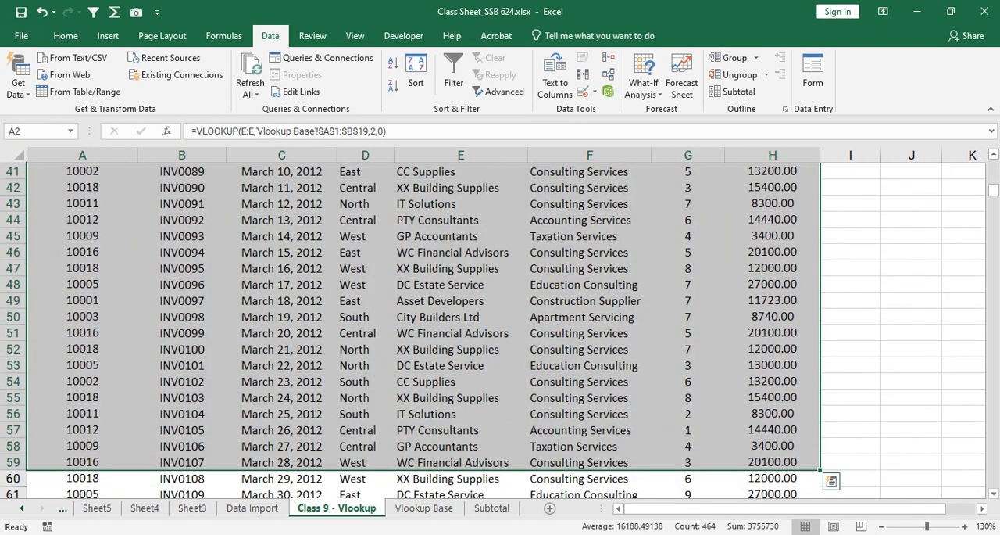
scroll(781, 476, up, 10)
scroll(422, 328, up, 3)
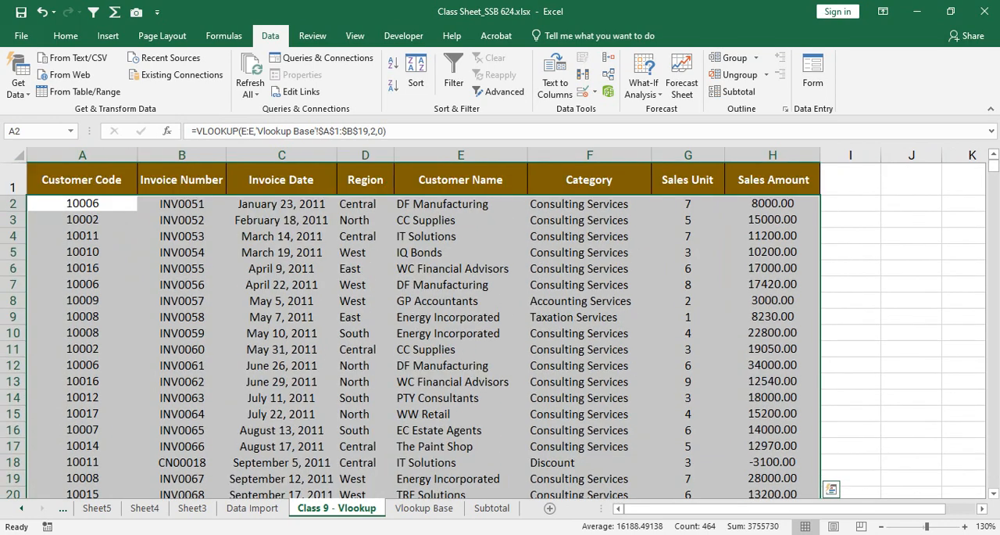
drag(82, 203, 82, 492)
click(82, 220)
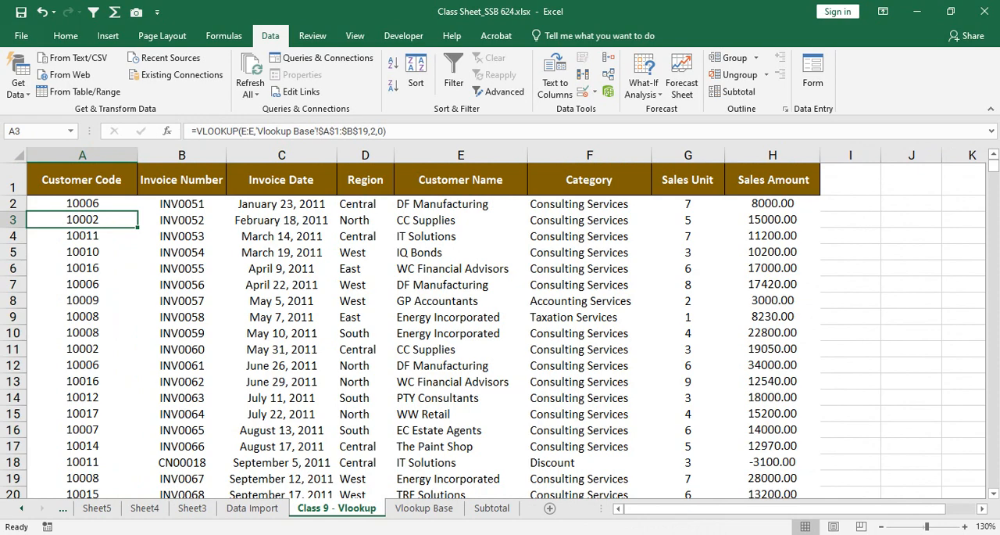
click(423, 508)
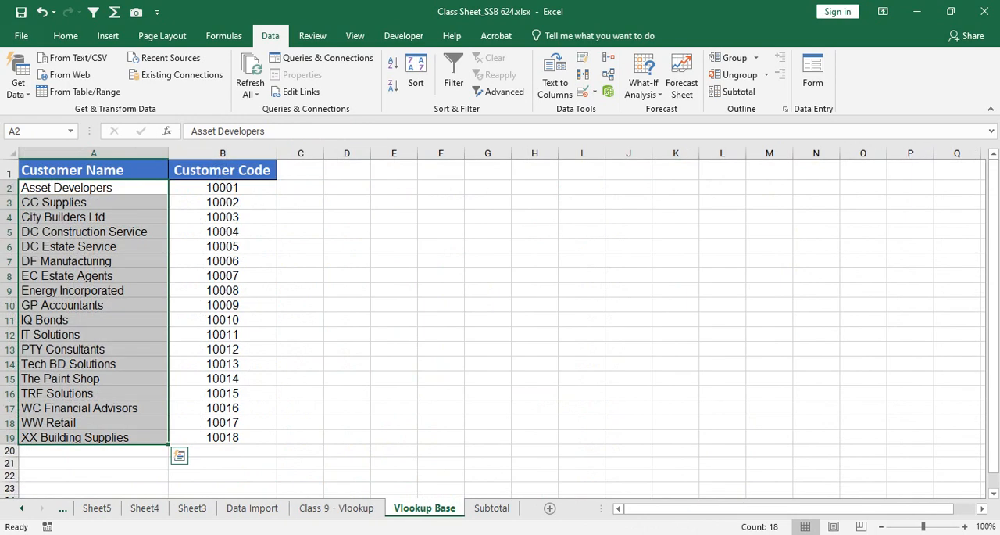
drag(83, 188, 223, 450)
click(222, 393)
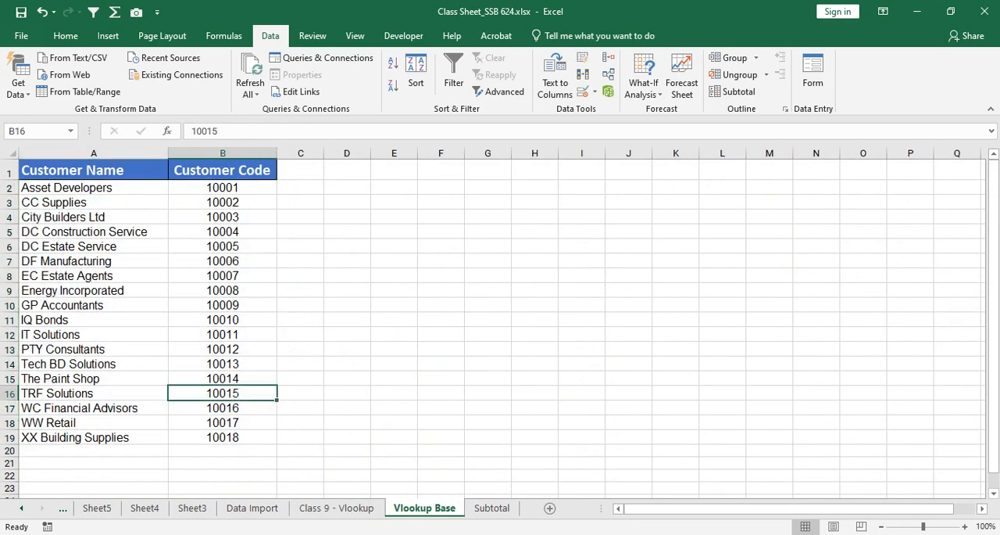
click(336, 508)
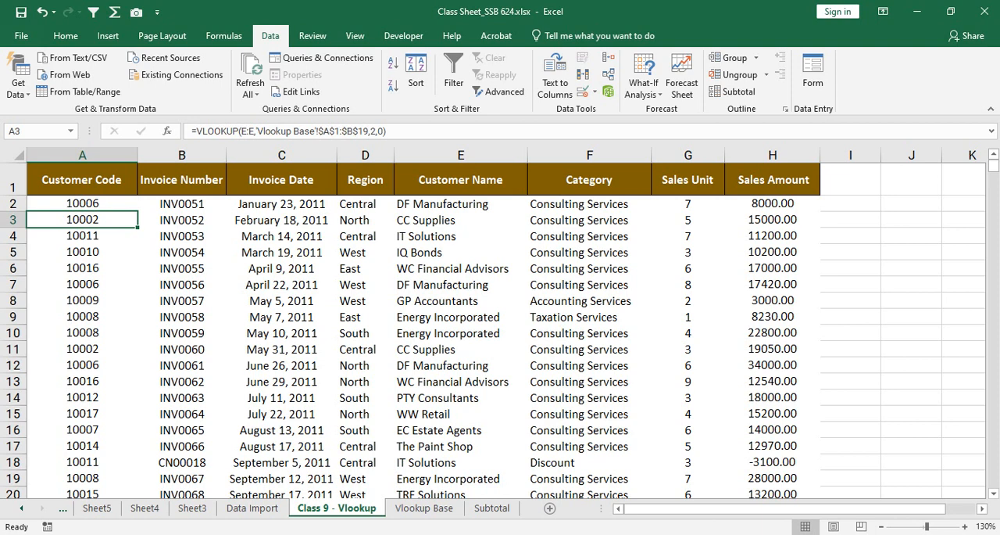
key(Up)
key(Up)
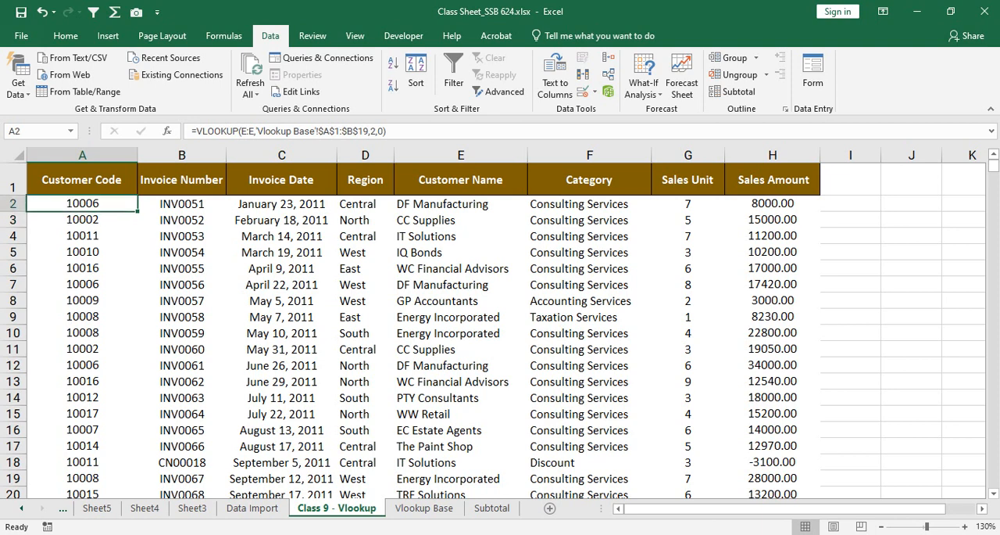
key(Down)
key(Right)
key(Right)
key(Right)
key(Right)
key(Right)
key(Right)
key(Right)
key(Right)
key(Right)
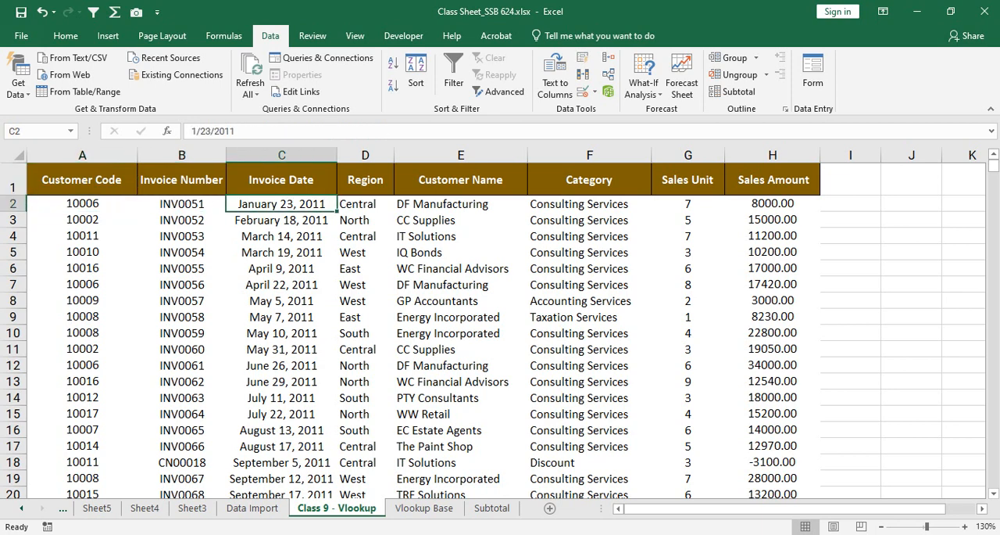
key(Up)
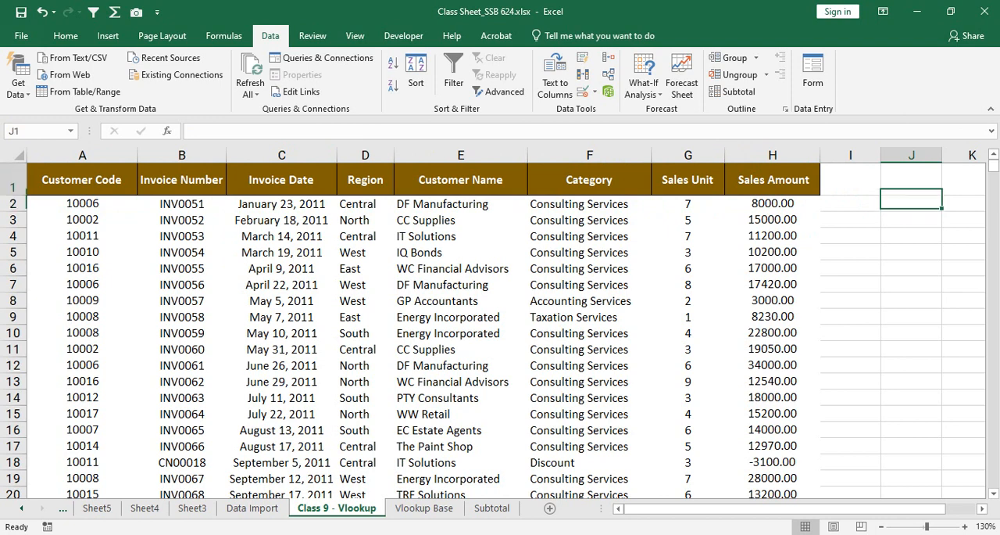
key(Right)
key(Right)
key(Left)
key(Left)
key(Left)
key(Left)
key(Left)
key(Left)
key(Left)
key(Left)
key(Left)
key(Left)
key(Left)
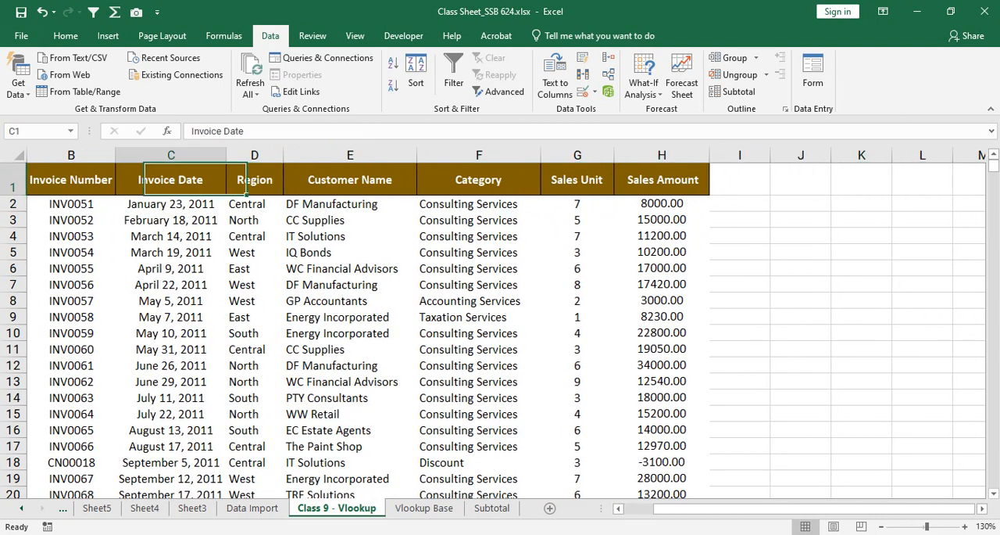
key(Down)
key(Up)
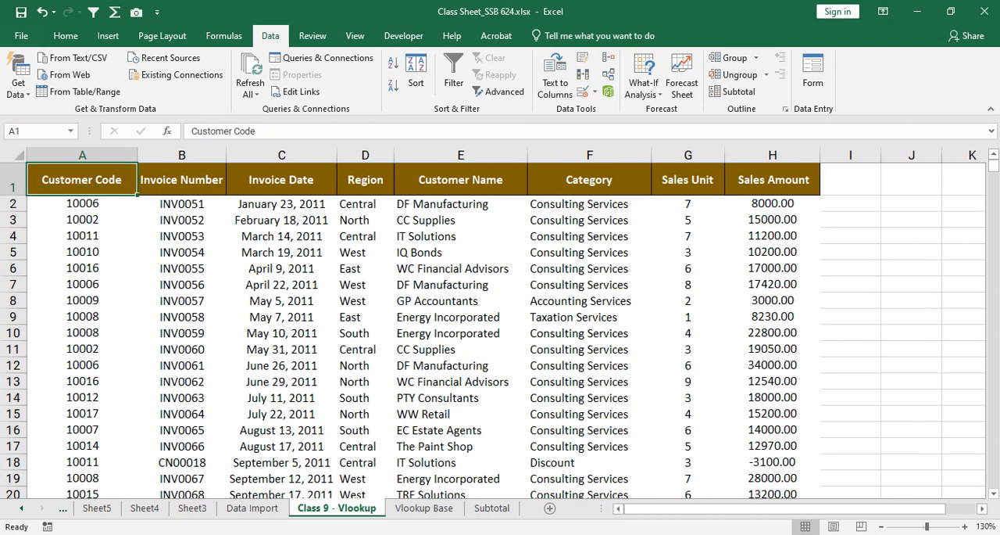
key(Right)
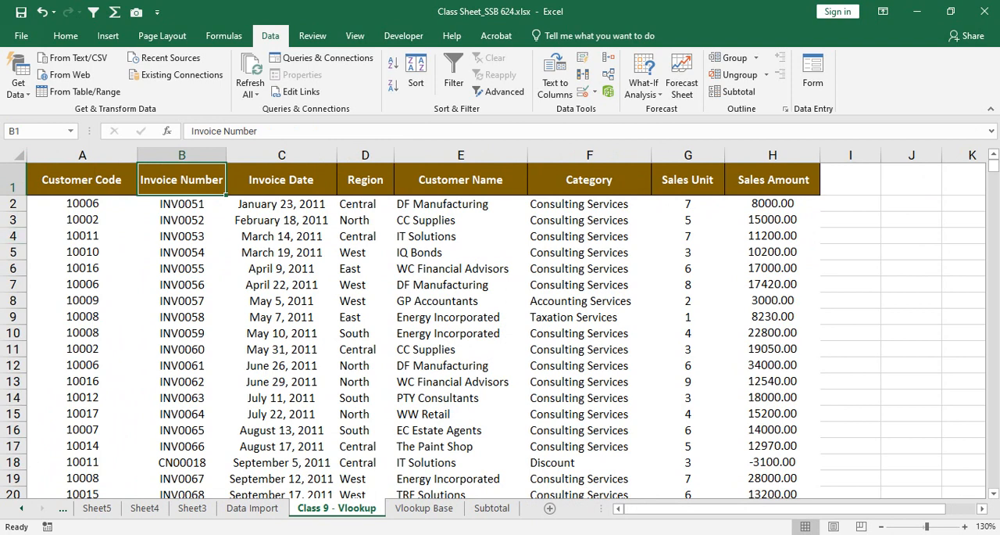
Step: Reduce the height of header row 1 until it closely fits the heading text
drag(13, 196, 13, 184)
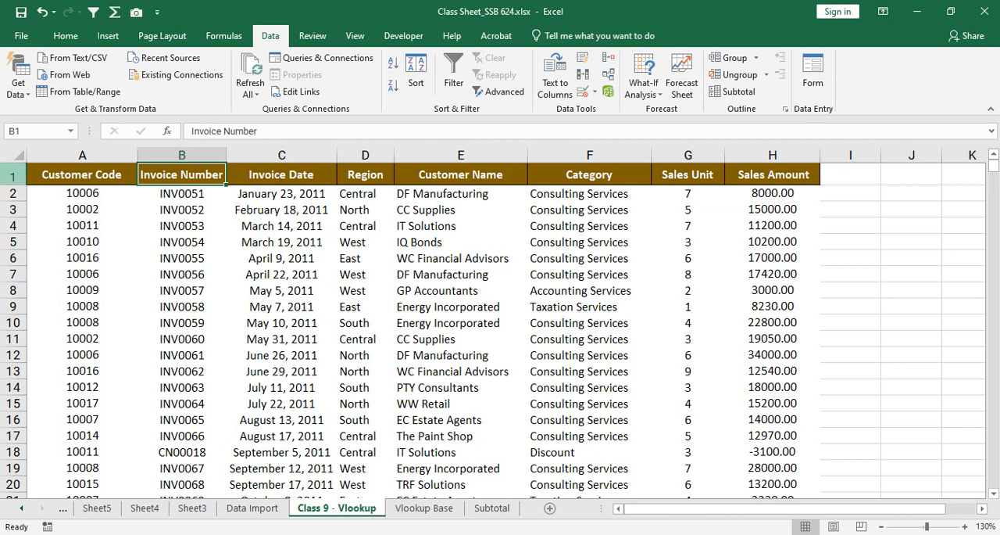
drag(12, 185, 13, 180)
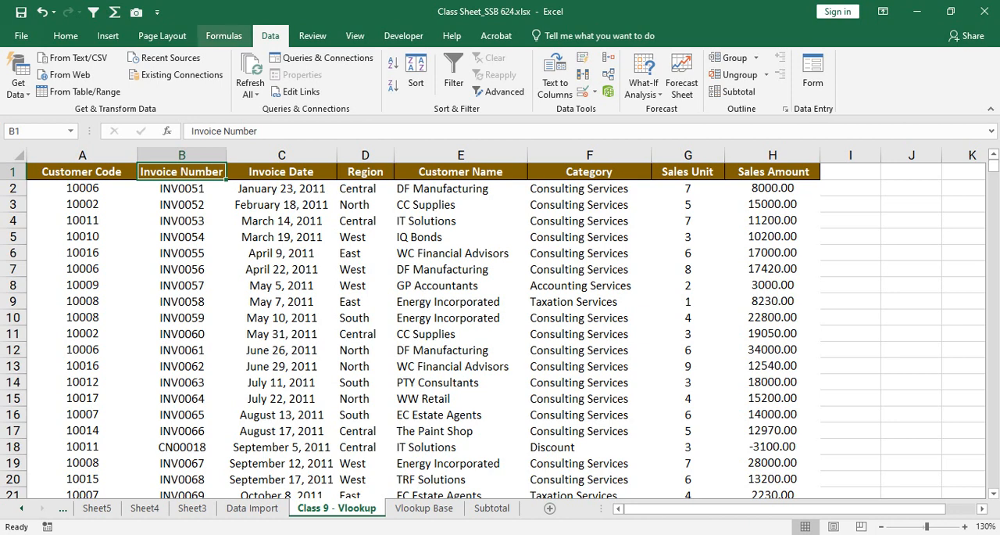
Step: Open the Subtotal sheet and bring the start of its sales table into view
click(492, 508)
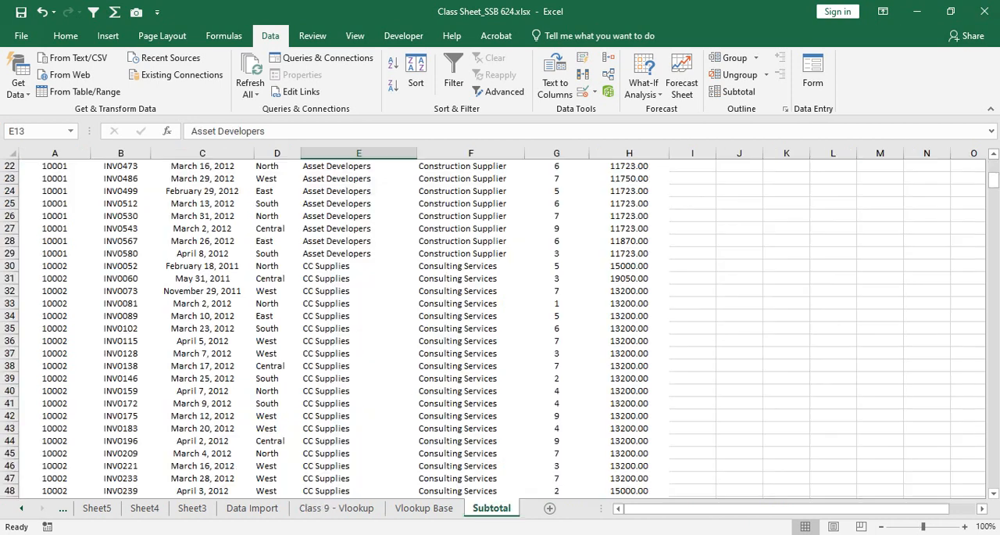
scroll(615, 144, up, 7)
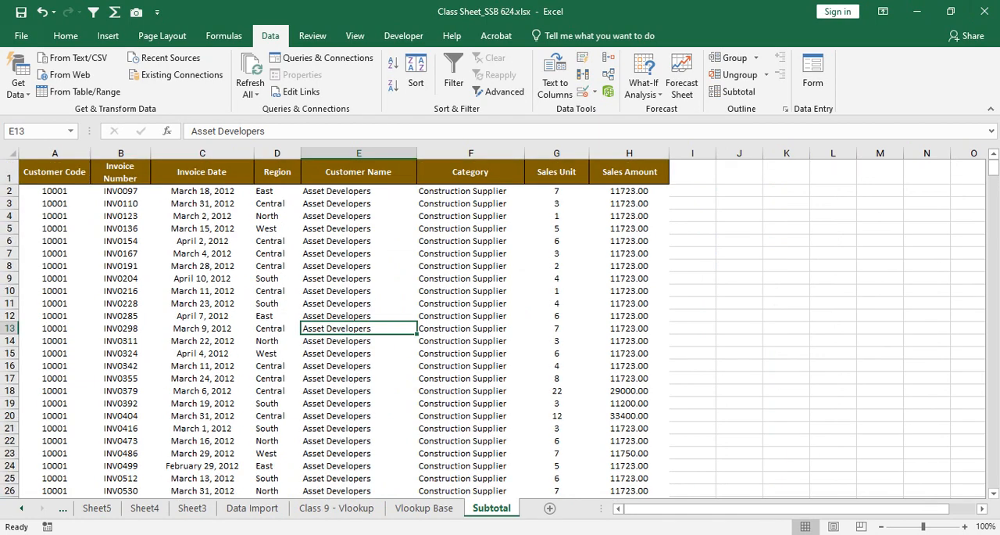
Step: Examine the sales table on the Subtotal sheet from its first row to its last, including how the records are grouped by customer
scroll(500, 325, down, 6)
drag(993, 178, 994, 478)
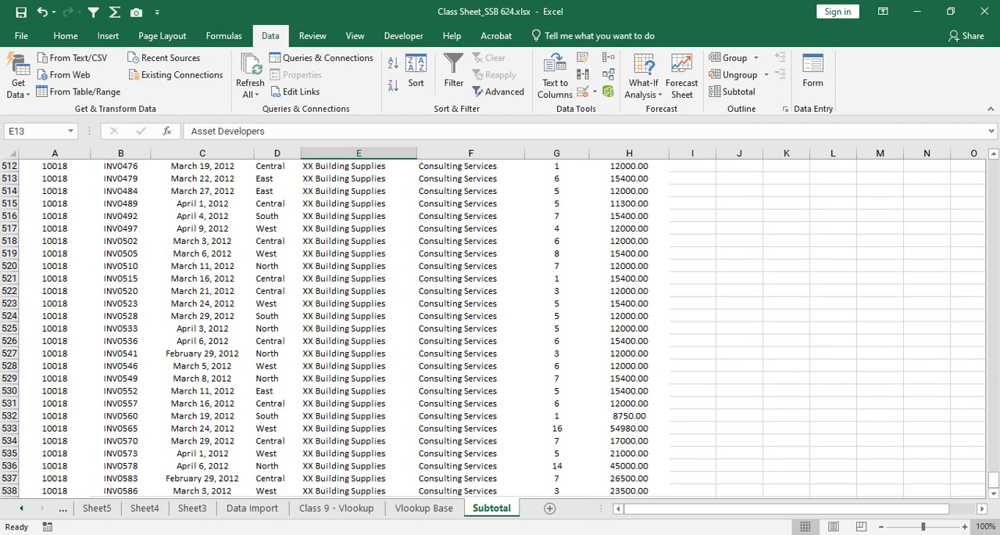
scroll(500, 324, up, 4)
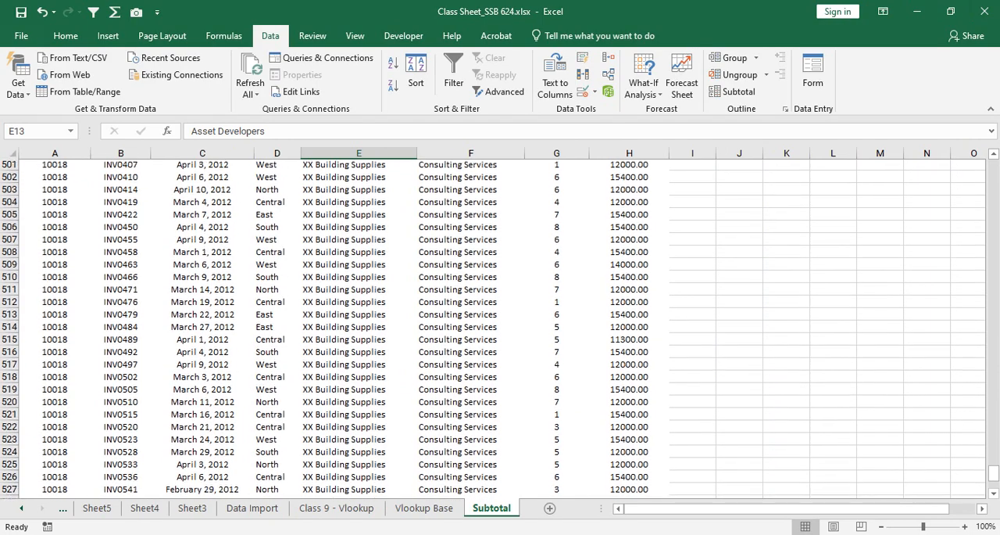
drag(993, 473, 993, 166)
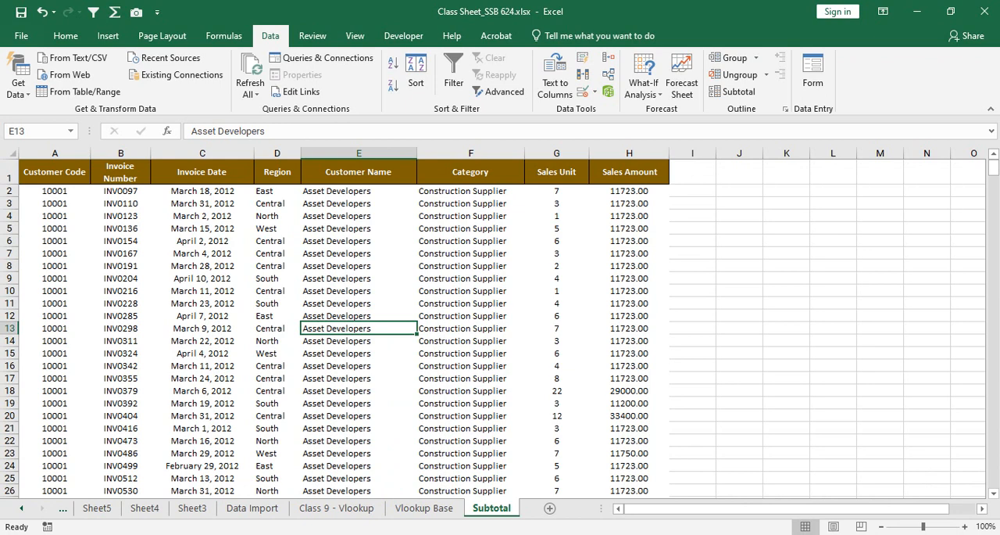
drag(629, 190, 47, 265)
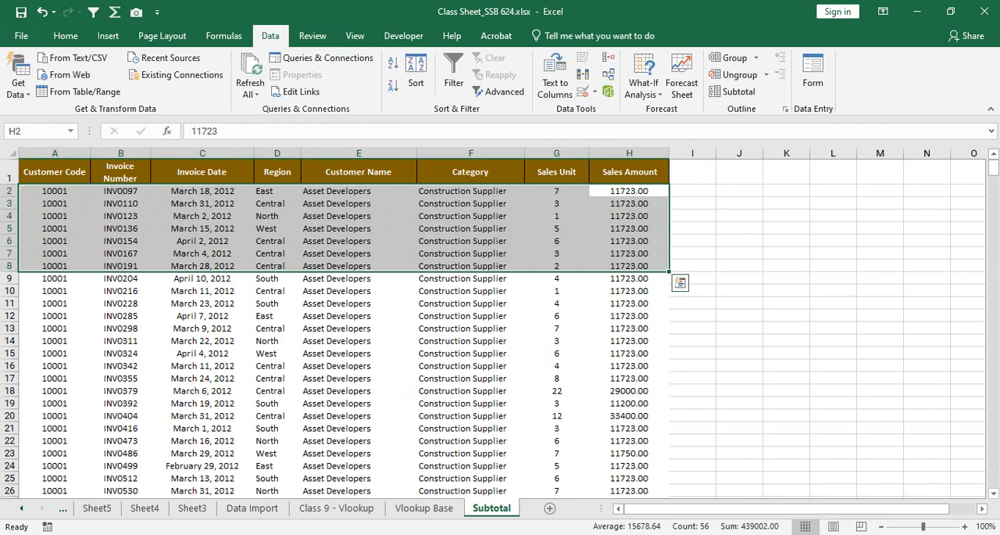
click(470, 304)
scroll(471, 303, down, 6)
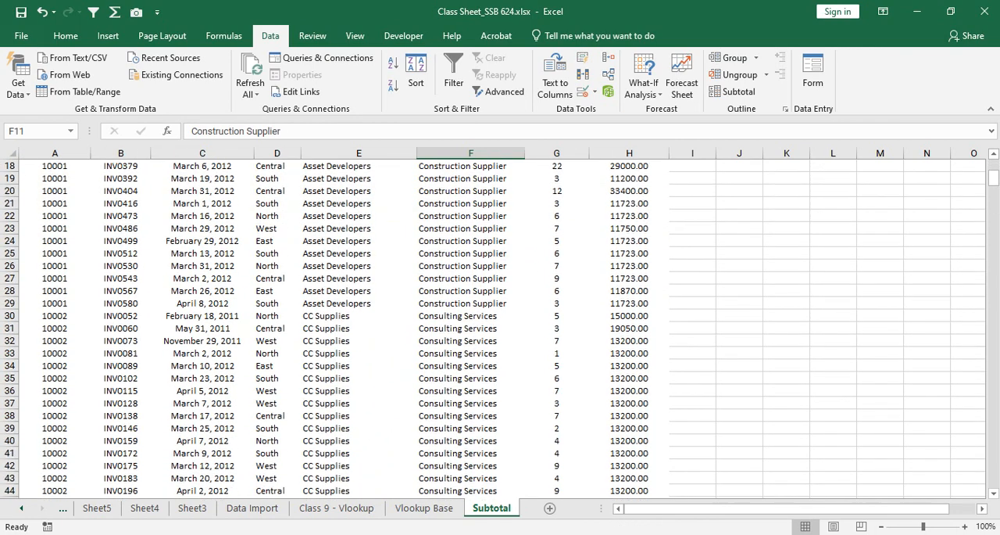
scroll(471, 328, up, 6)
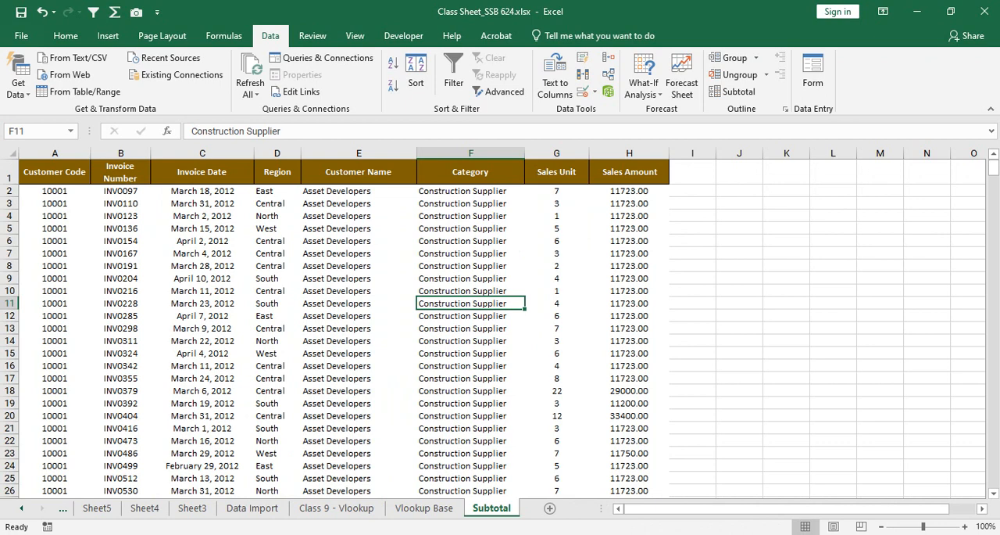
Step: Sort the sales table by Category from Z to A
right_click(485, 266)
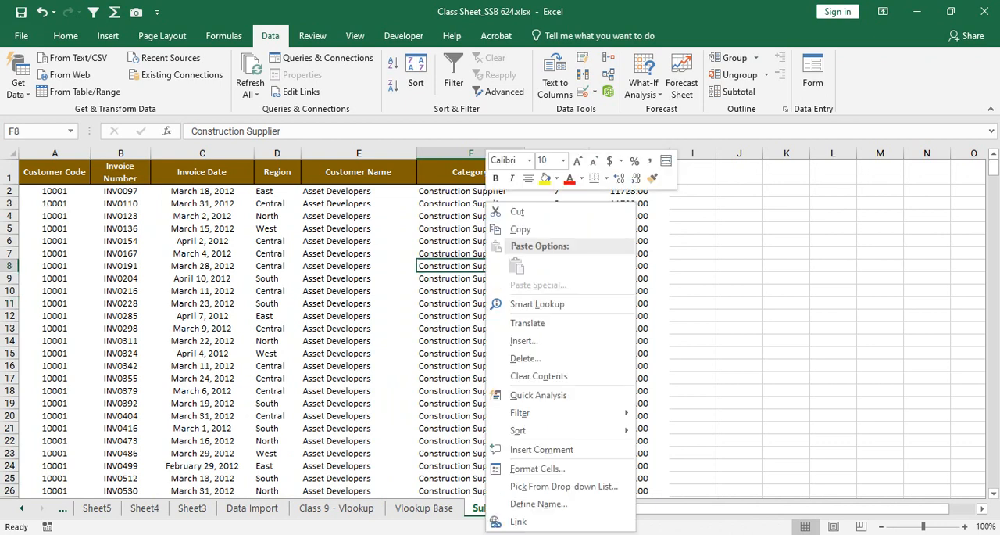
key(Escape)
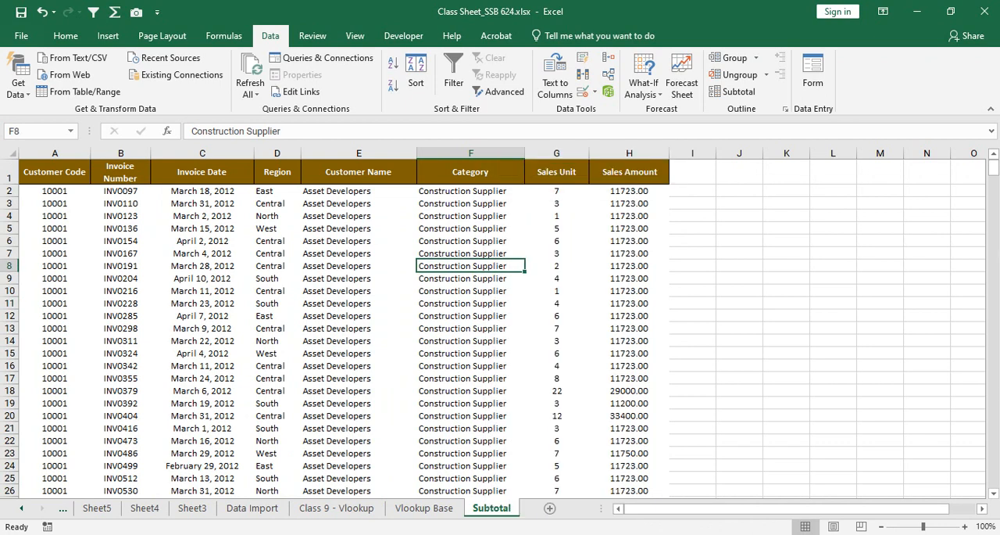
right_click(489, 290)
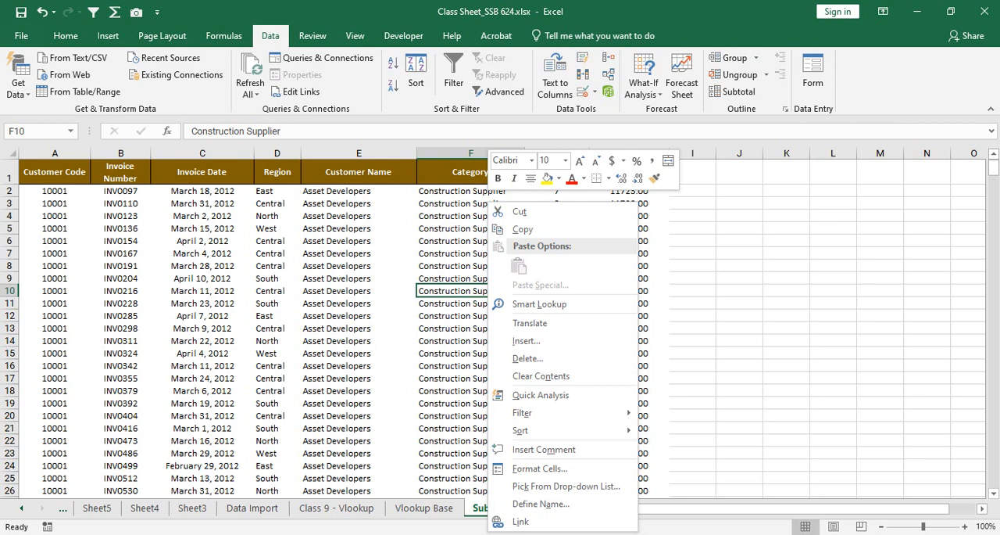
key(Escape)
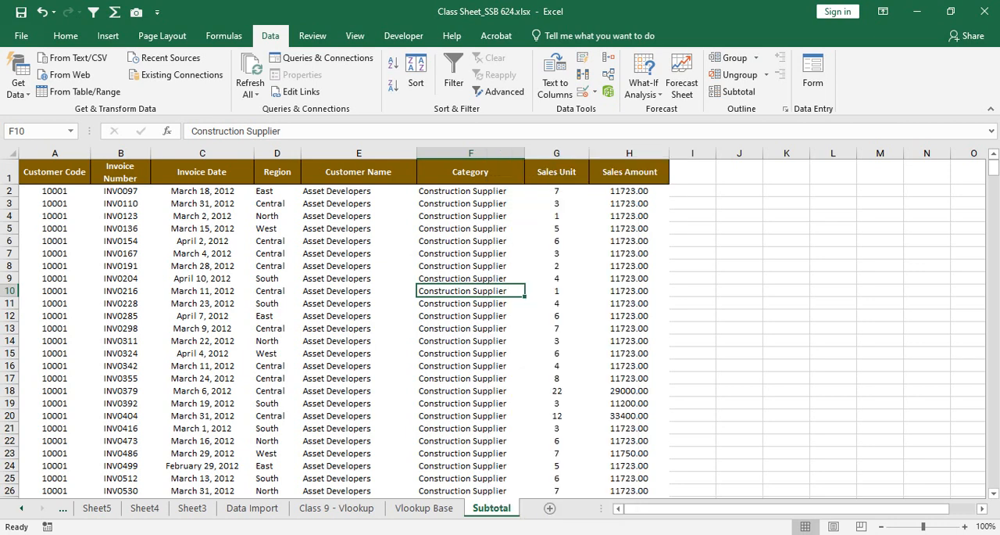
click(472, 204)
right_click(475, 241)
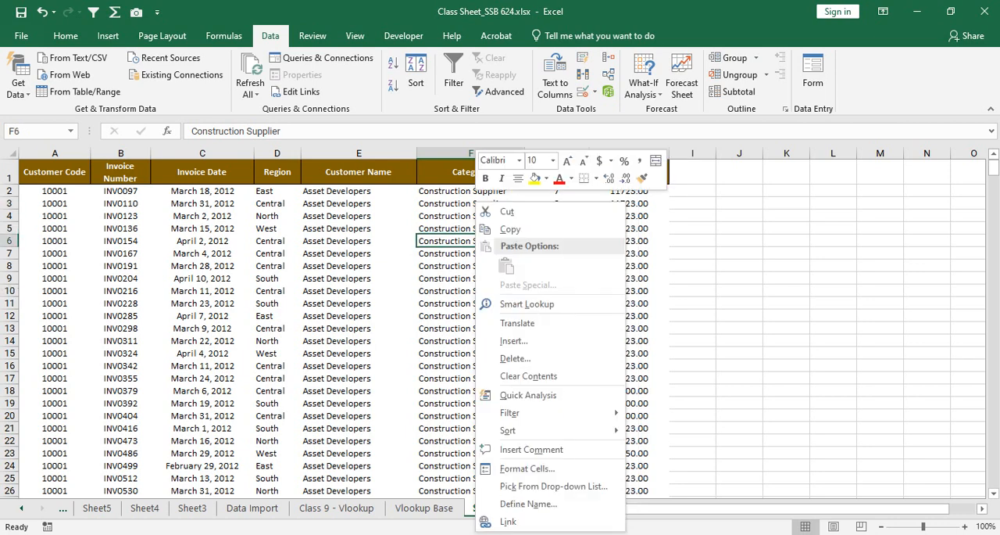
mouse_move(547, 430)
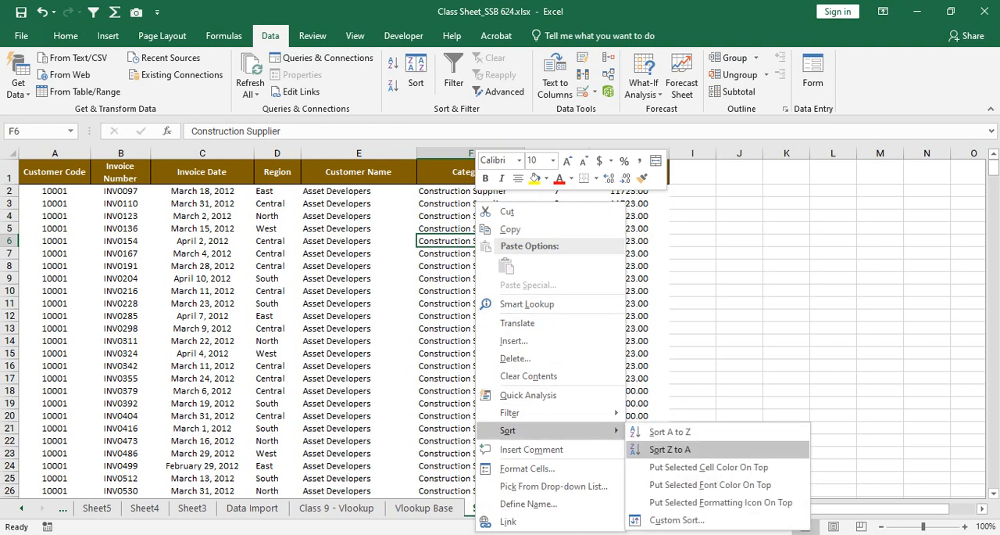
click(670, 449)
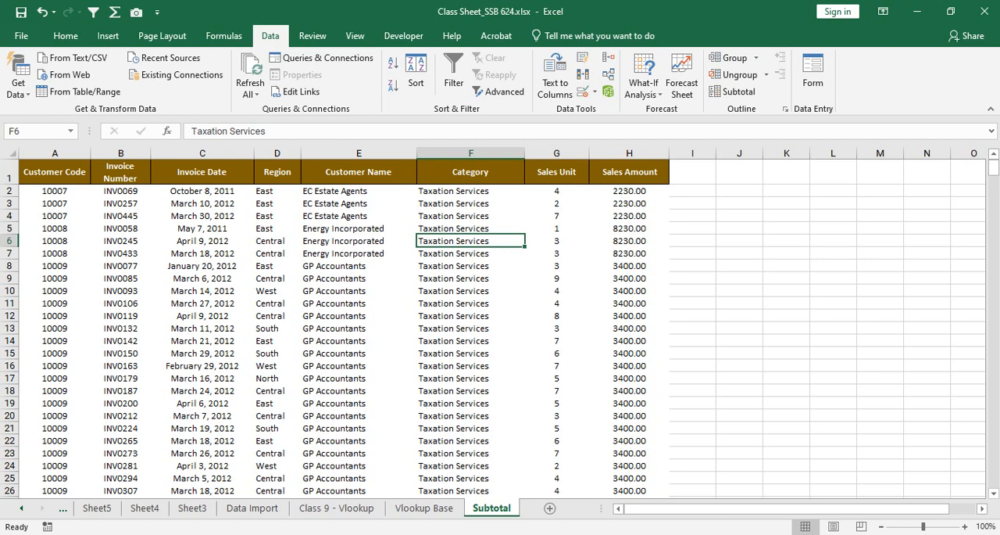
Step: Examine the Category column's groups from Taxation Services through IT Consultancy and Education Consulting to Consulting Services
drag(469, 191, 500, 486)
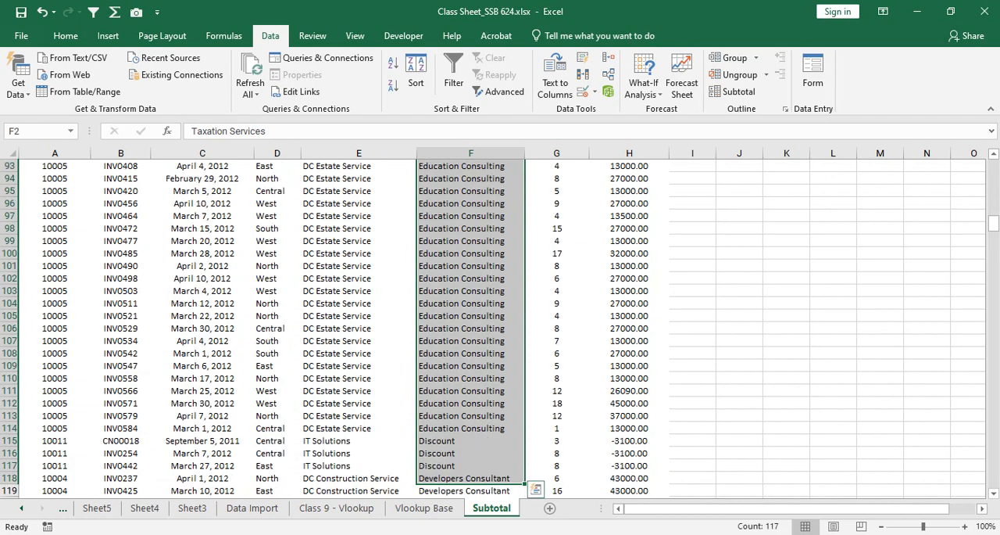
scroll(500, 437, up, 14)
scroll(500, 328, up, 5)
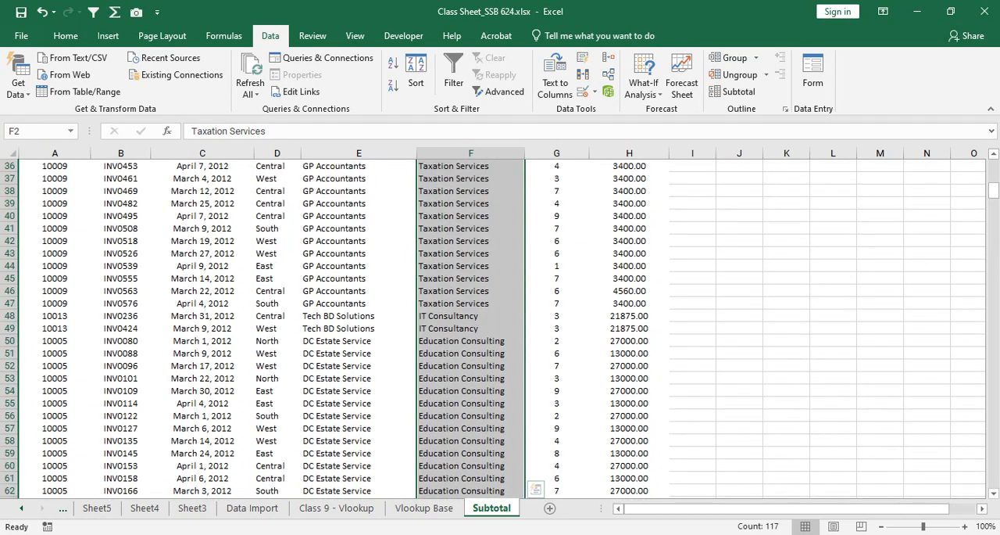
drag(471, 316, 471, 340)
click(470, 378)
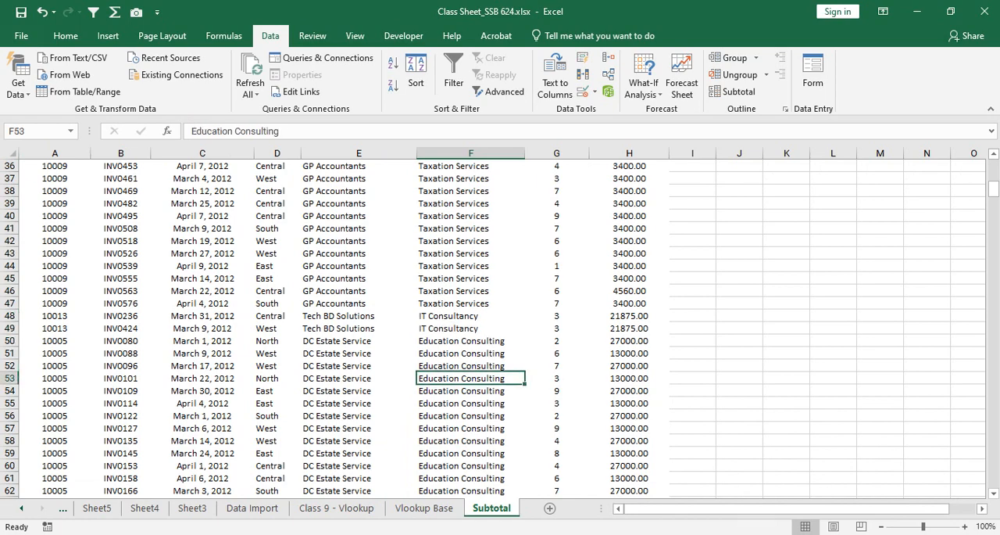
scroll(501, 328, down, 4)
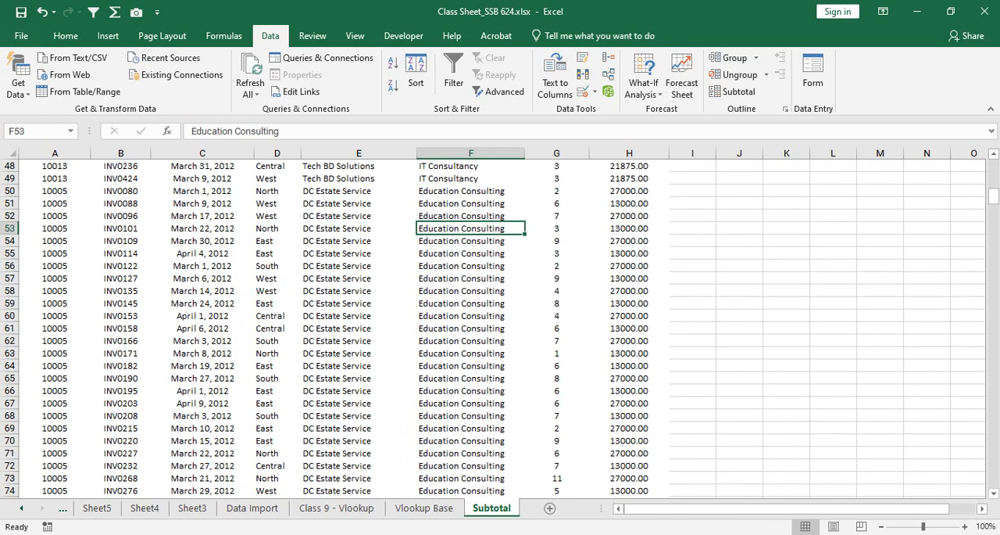
scroll(500, 328, down, 14)
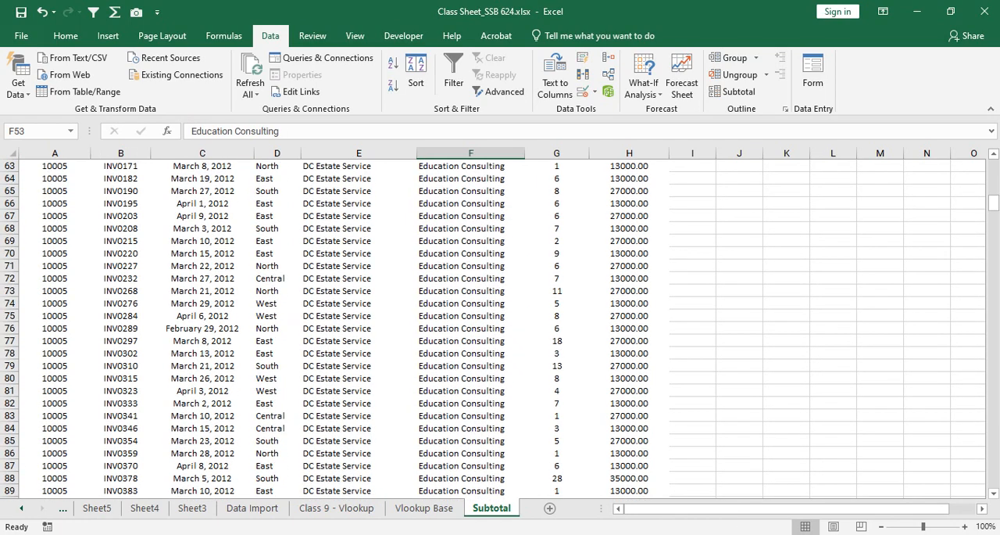
scroll(501, 328, down, 4)
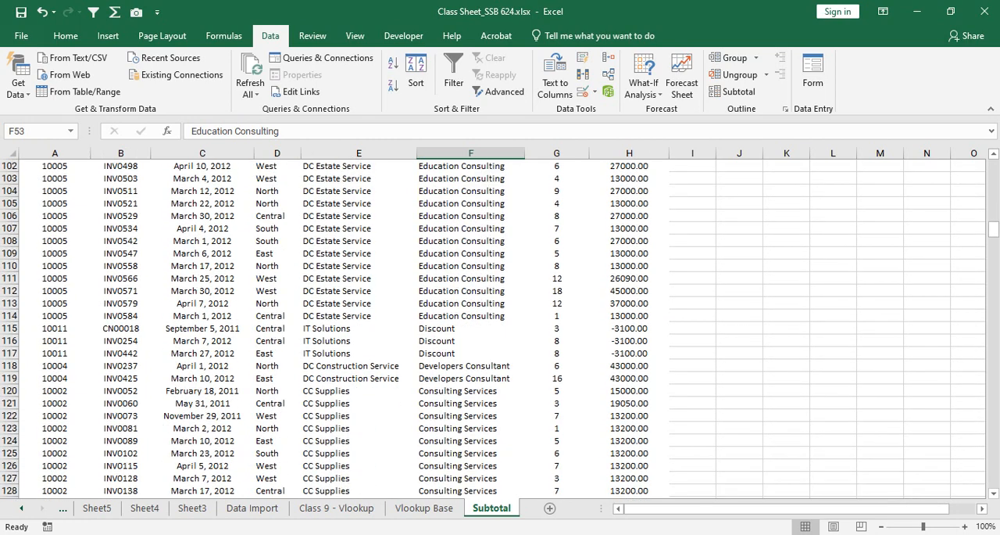
Step: Sort the sales table by Category from A to Z and return to its first rows
scroll(487, 303, up, 3)
click(487, 303)
right_click(488, 303)
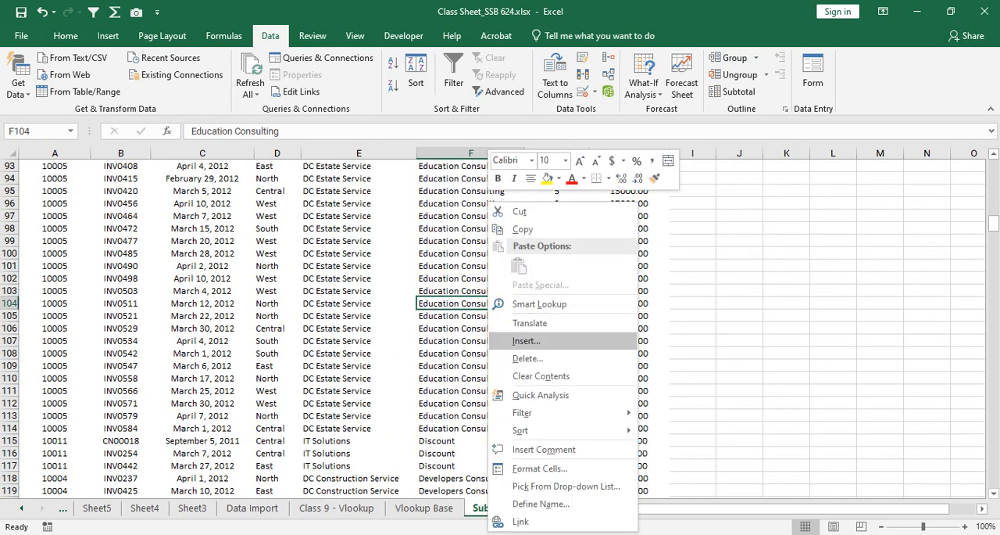
mouse_move(547, 430)
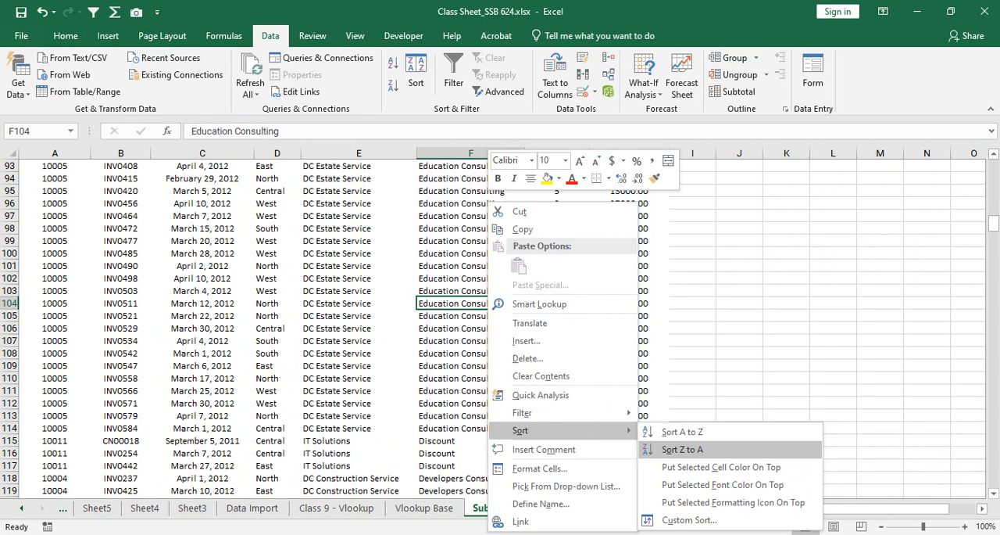
click(682, 432)
scroll(680, 431, up, 13)
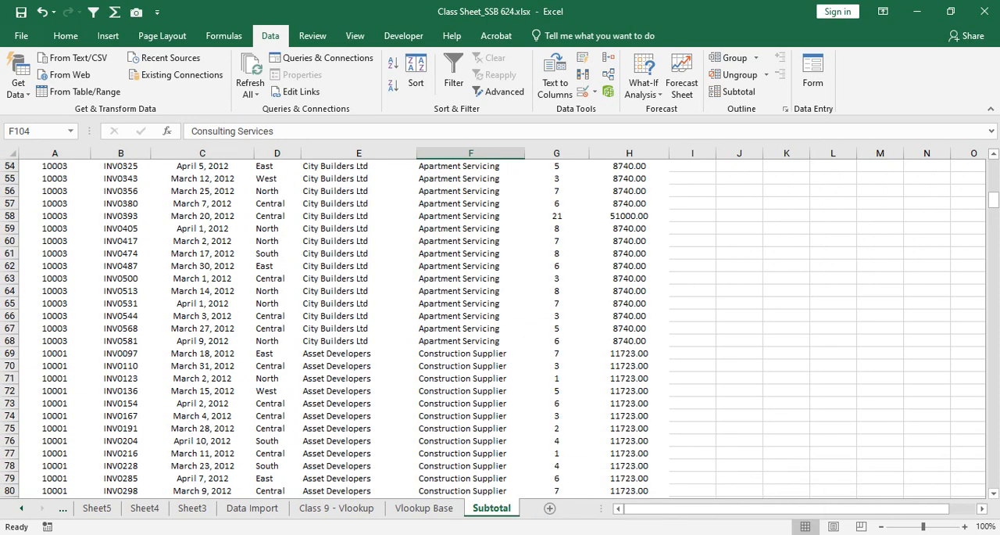
drag(994, 200, 993, 165)
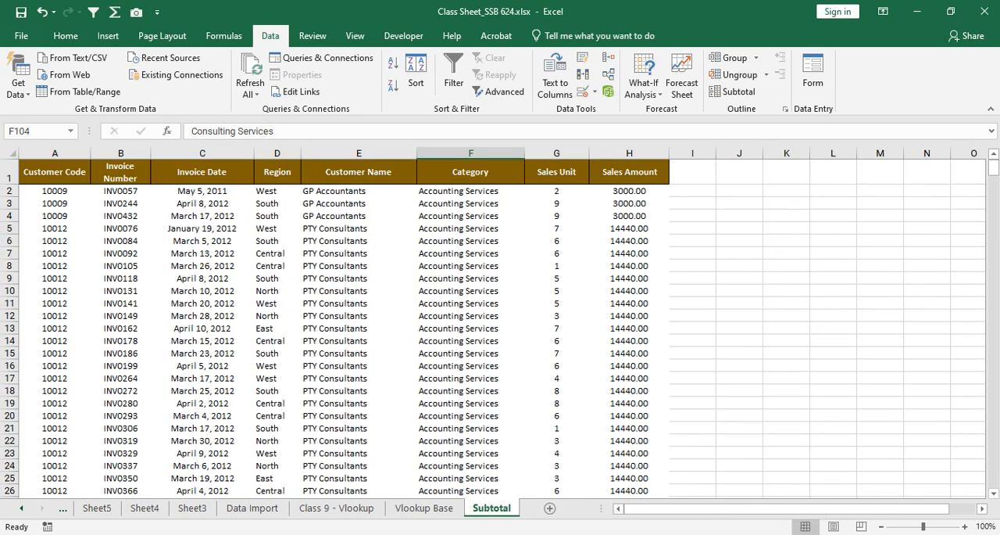
Step: Examine the sorted Category column from Accounting Services down to the Taxation Services rows, and return to the start of the table
click(470, 191)
drag(470, 191, 471, 479)
scroll(471, 328, down, 20)
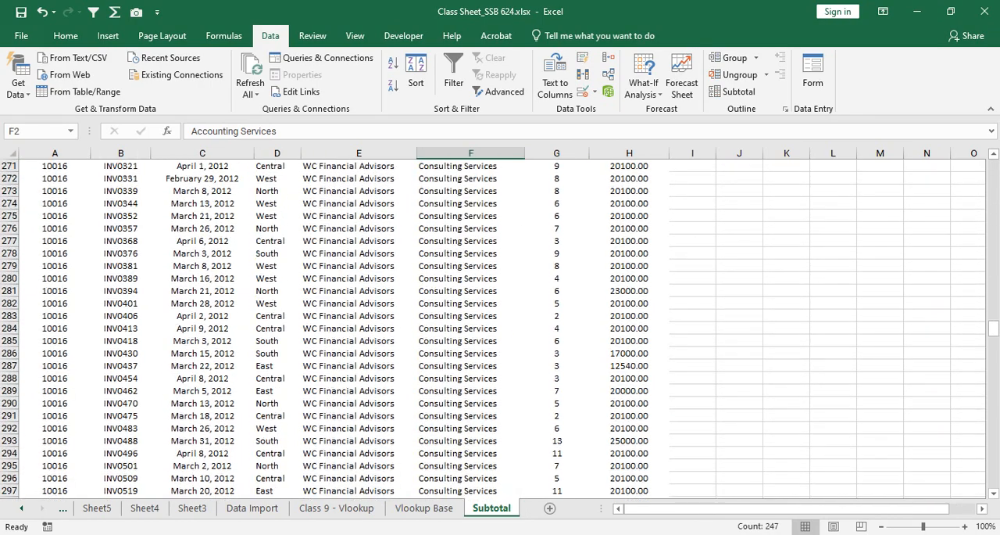
scroll(470, 328, down, 20)
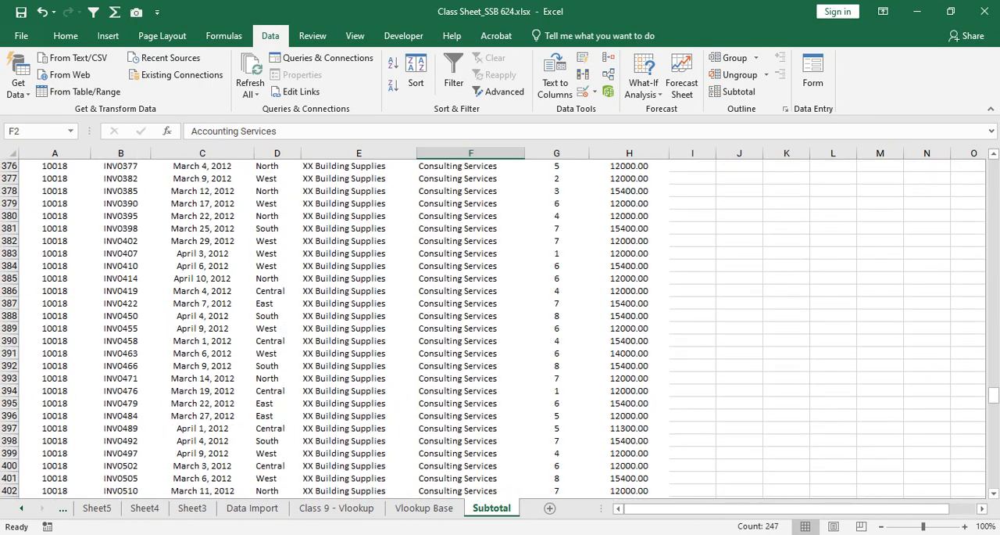
scroll(470, 329, down, 5)
scroll(470, 329, up, 3)
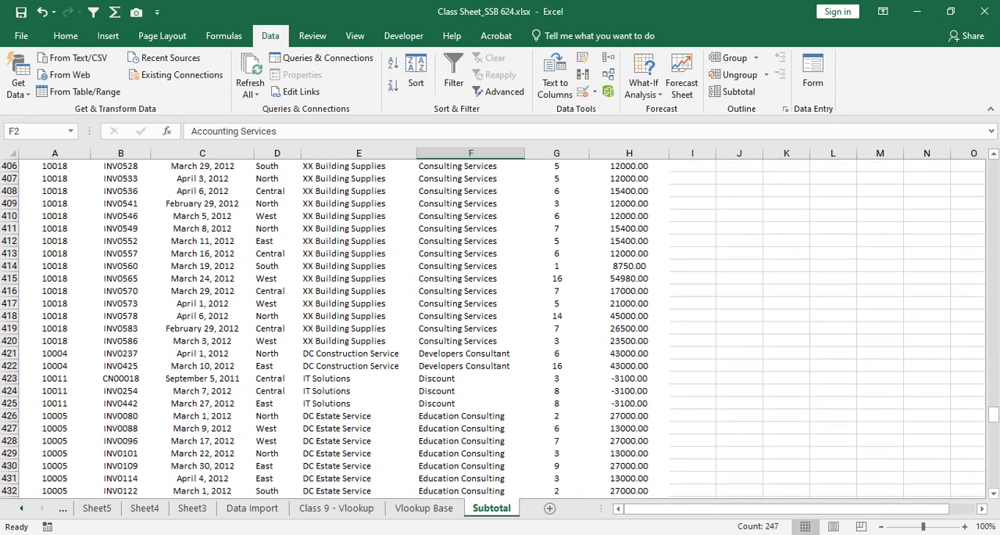
scroll(471, 328, down, 20)
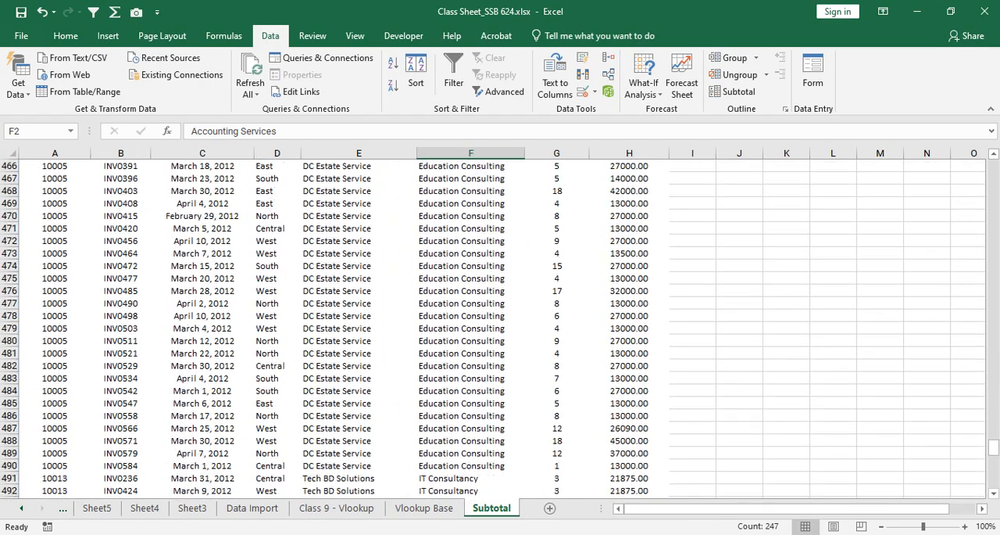
scroll(471, 328, down, 5)
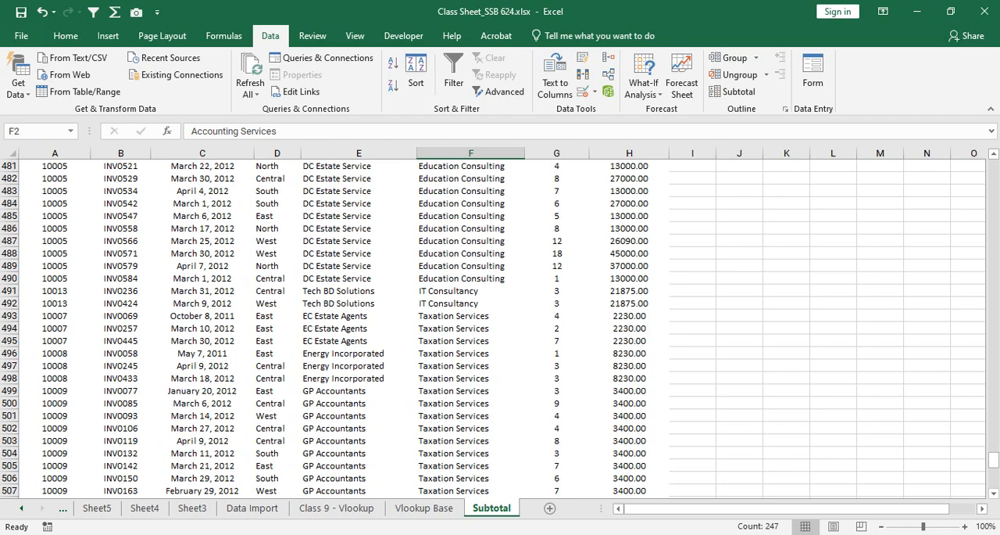
click(471, 316)
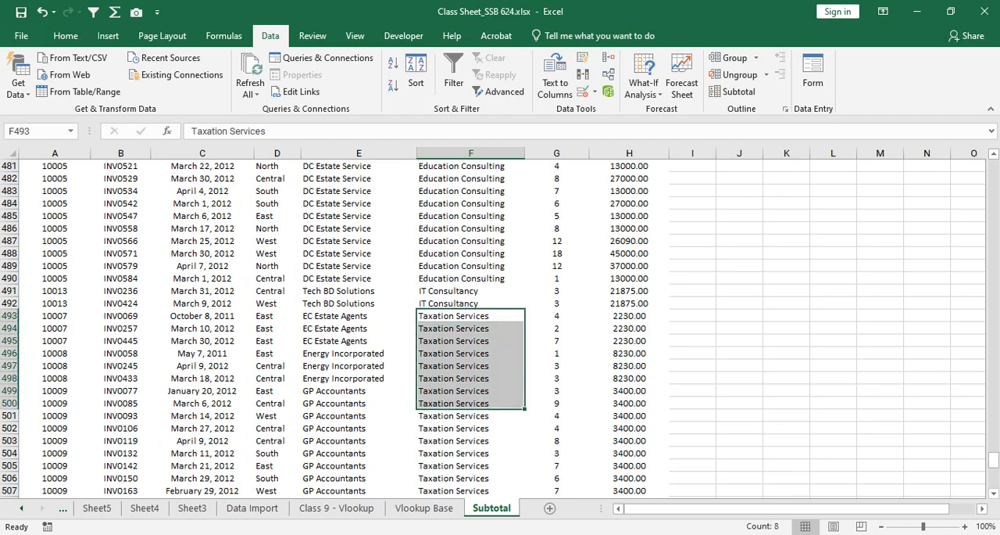
drag(994, 460, 993, 166)
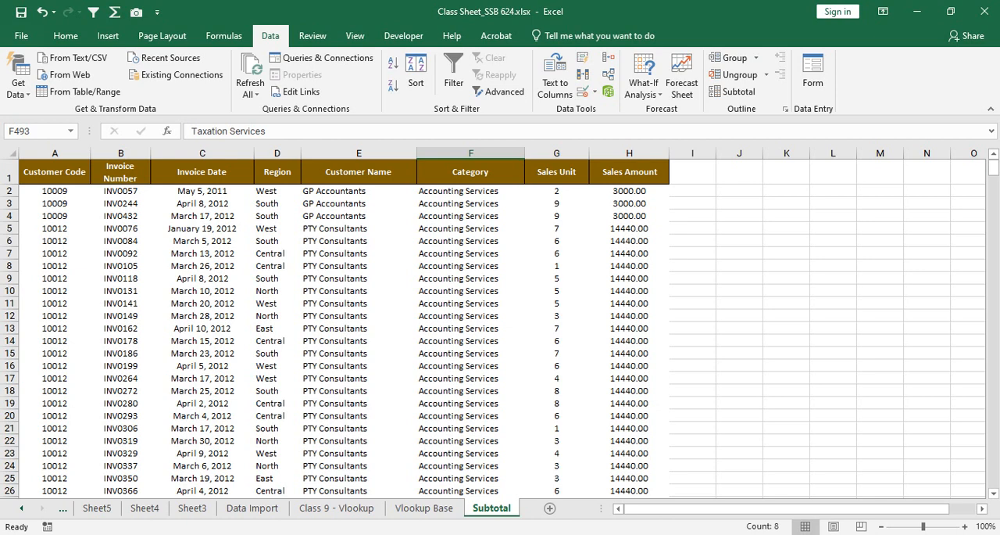
Step: Check where each category group ends and the next begins, from Accounting Services through Apartment Servicing and Construction Supplier to Consulting Services
drag(469, 190, 496, 372)
click(500, 328)
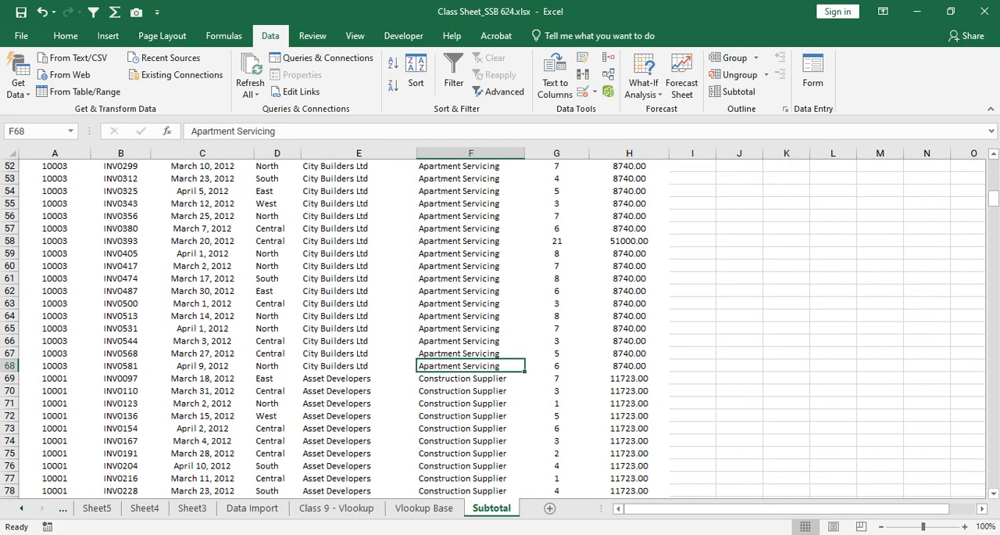
scroll(497, 368, down, 5)
drag(500, 265, 500, 329)
drag(468, 228, 469, 478)
drag(993, 313, 993, 166)
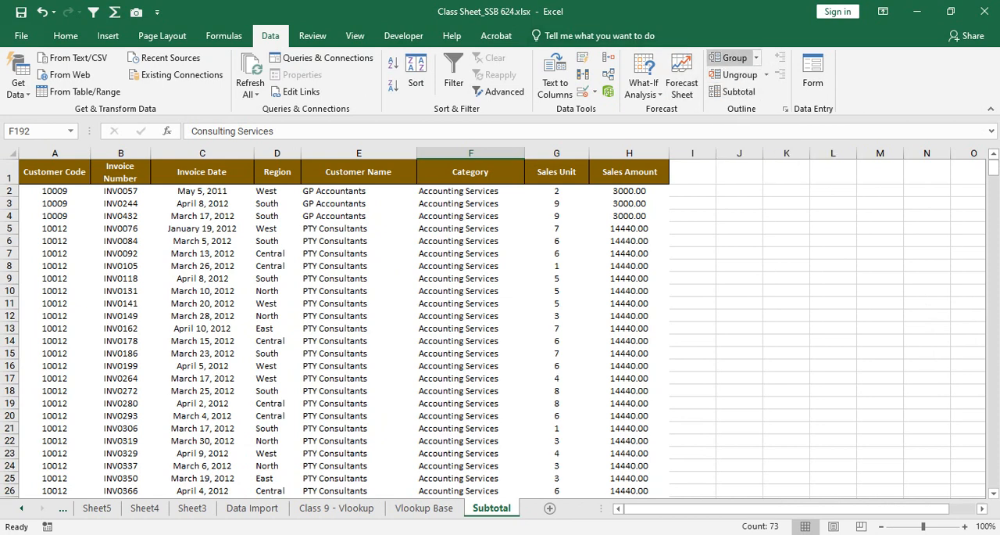
click(735, 91)
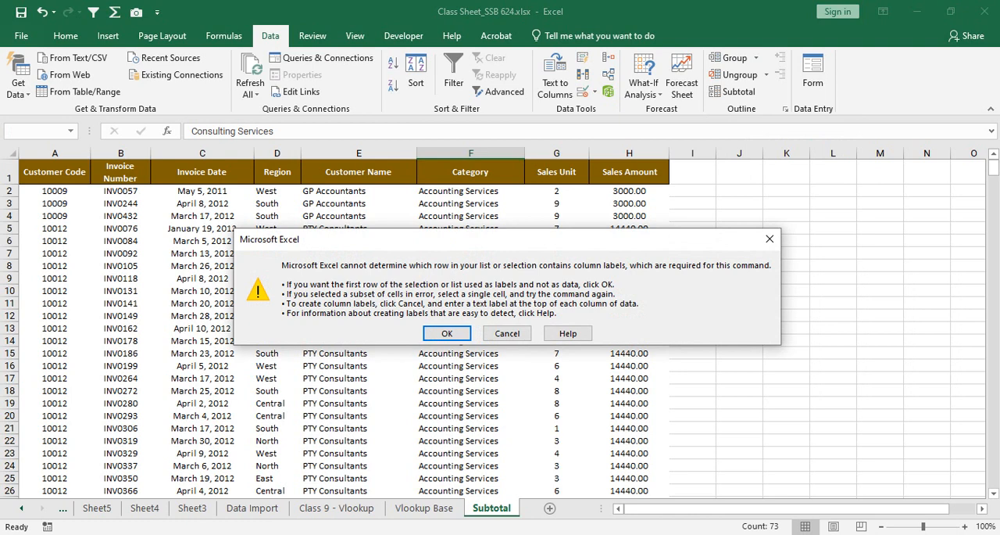
click(507, 333)
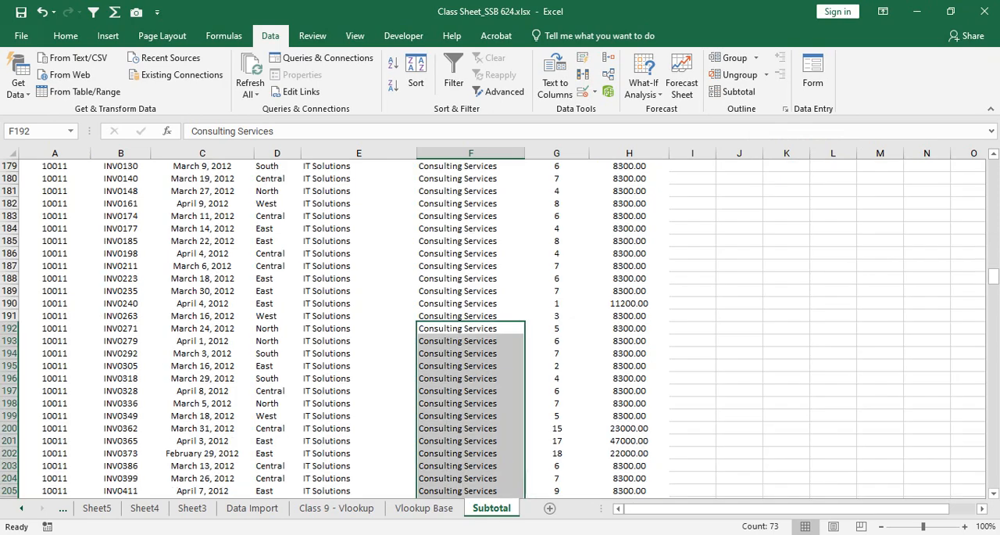
scroll(507, 333, up, 3)
drag(995, 271, 994, 165)
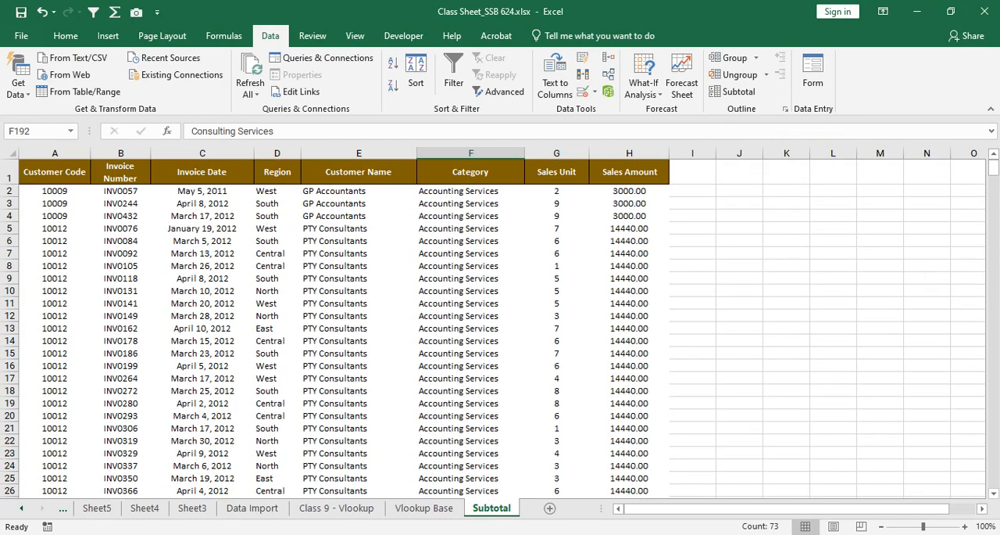
Step: Select the whole sales table from the Customer Code header to its last row and open the Subtotal settings
click(471, 278)
click(470, 241)
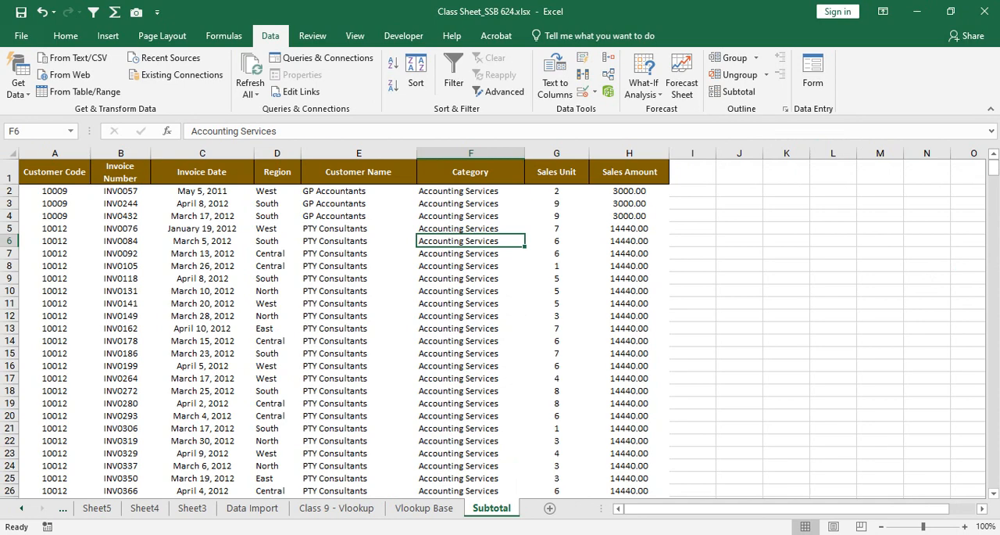
click(55, 172)
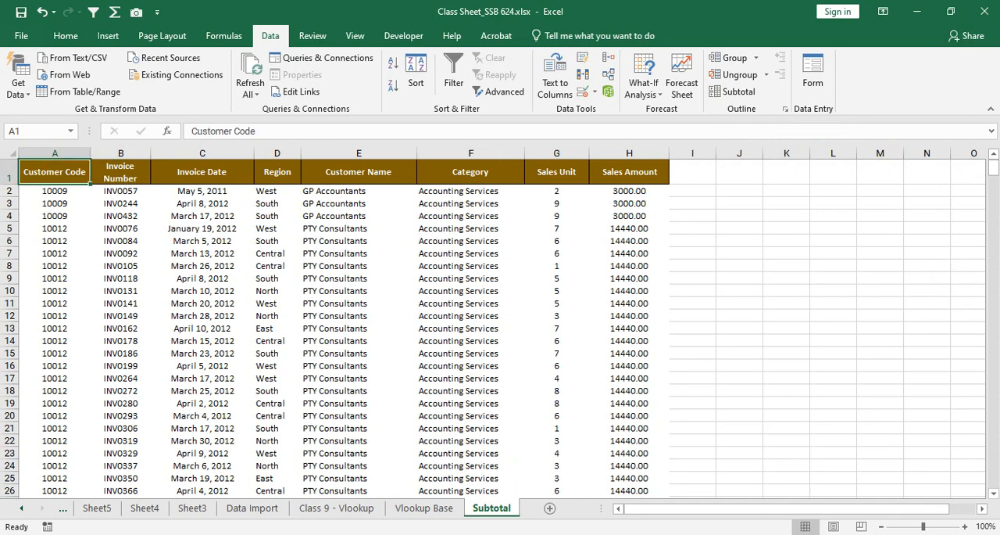
key(ctrl+shift+Right)
key(ctrl+shift+Down)
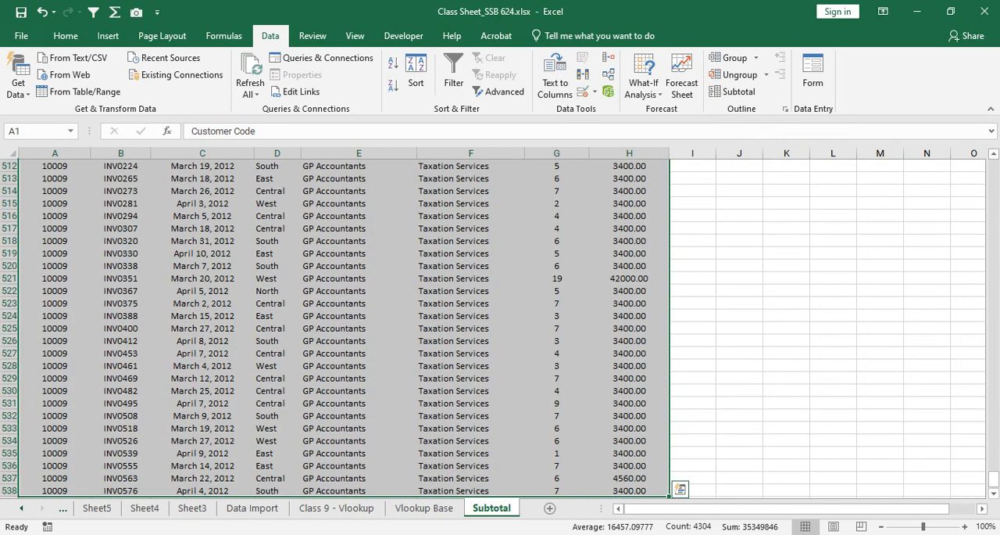
drag(993, 478, 993, 167)
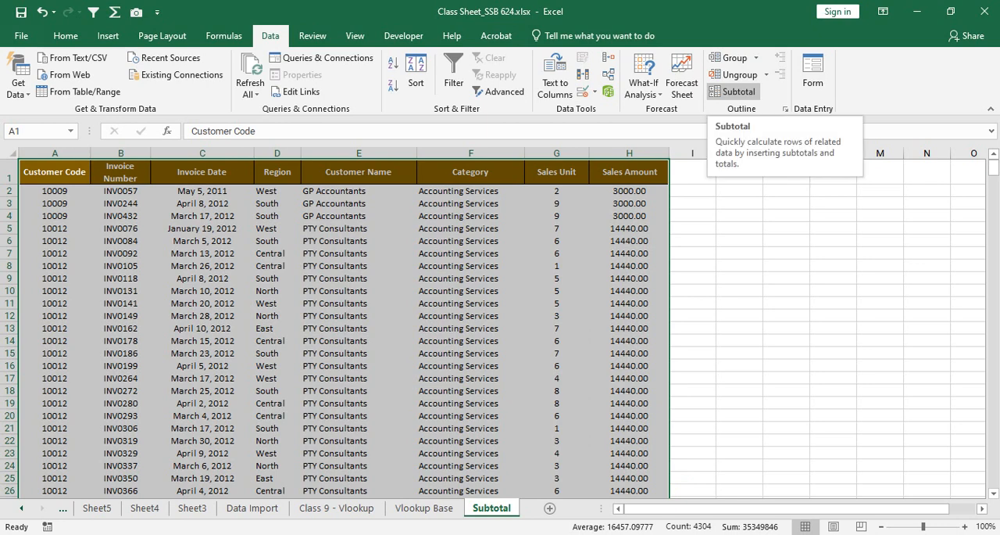
click(734, 92)
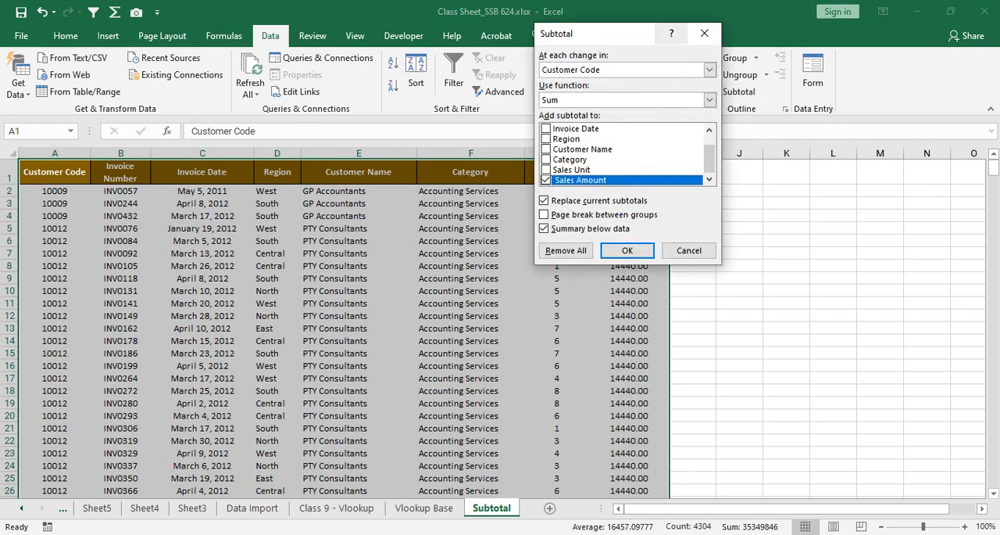
drag(617, 32, 803, 87)
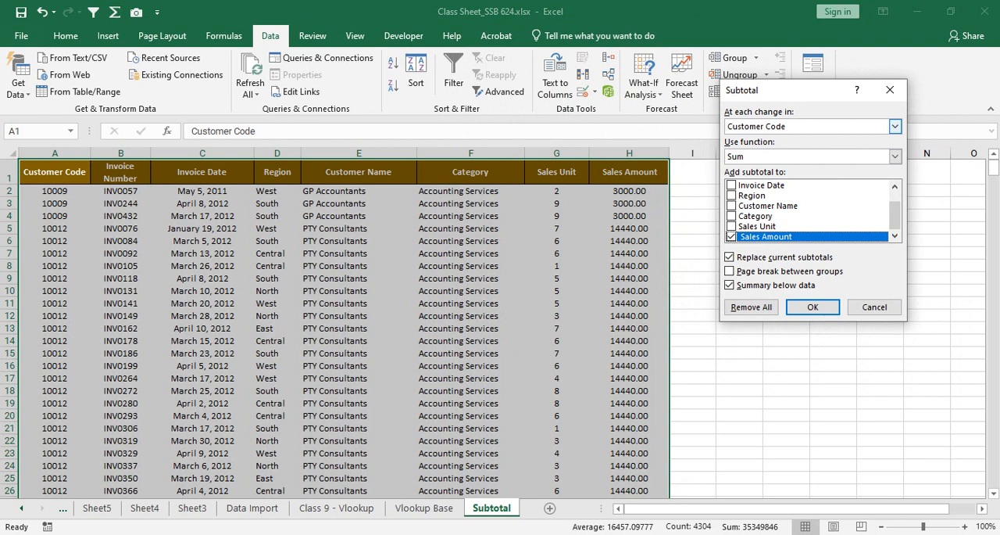
Step: Go through the grouping columns from Invoice Number to Customer Name and set the subtotals to occur at each change in Category
click(895, 126)
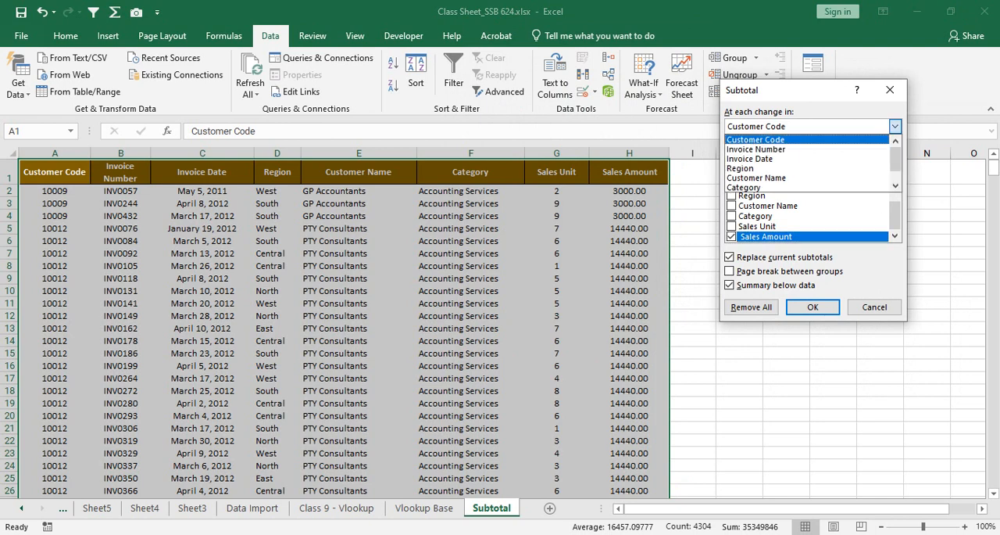
click(781, 148)
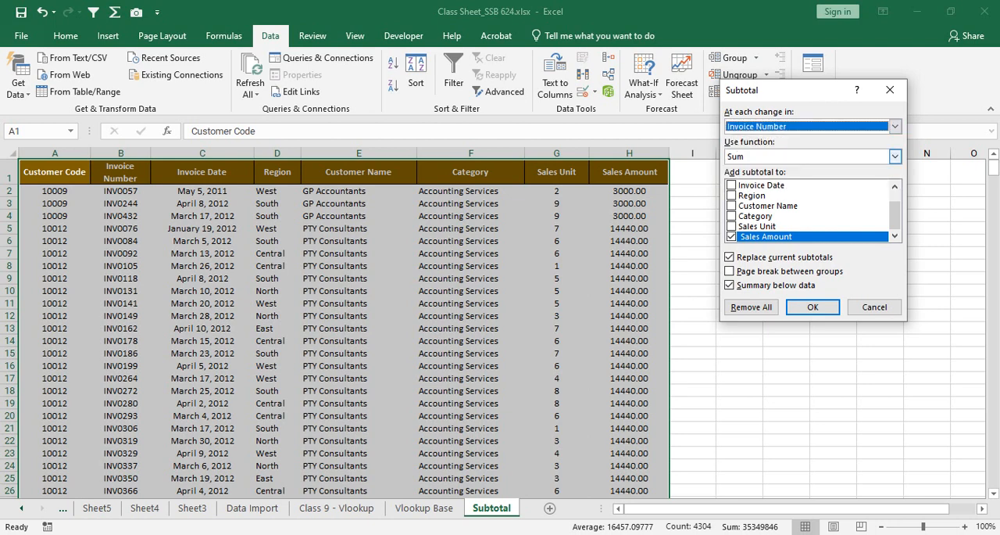
click(894, 126)
click(782, 158)
click(895, 126)
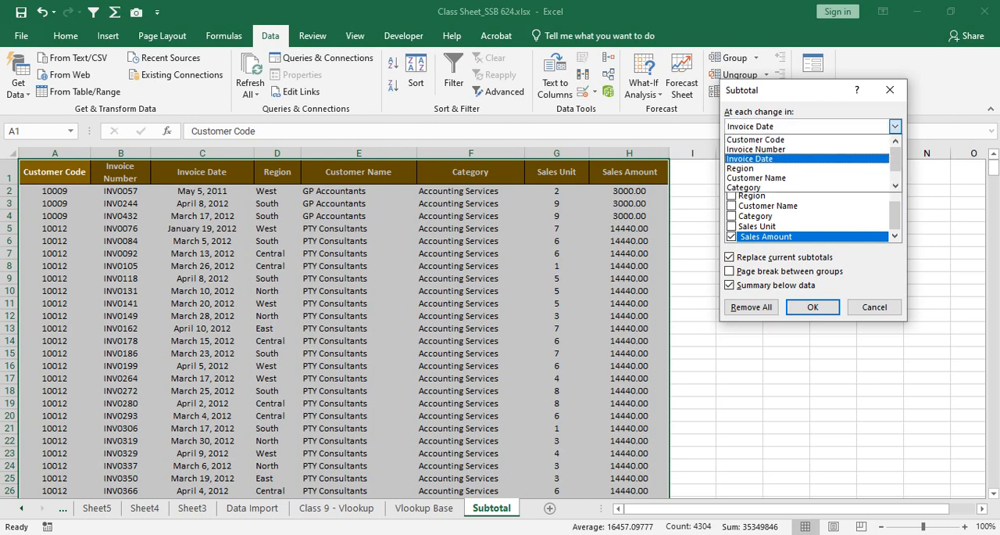
click(781, 170)
click(895, 126)
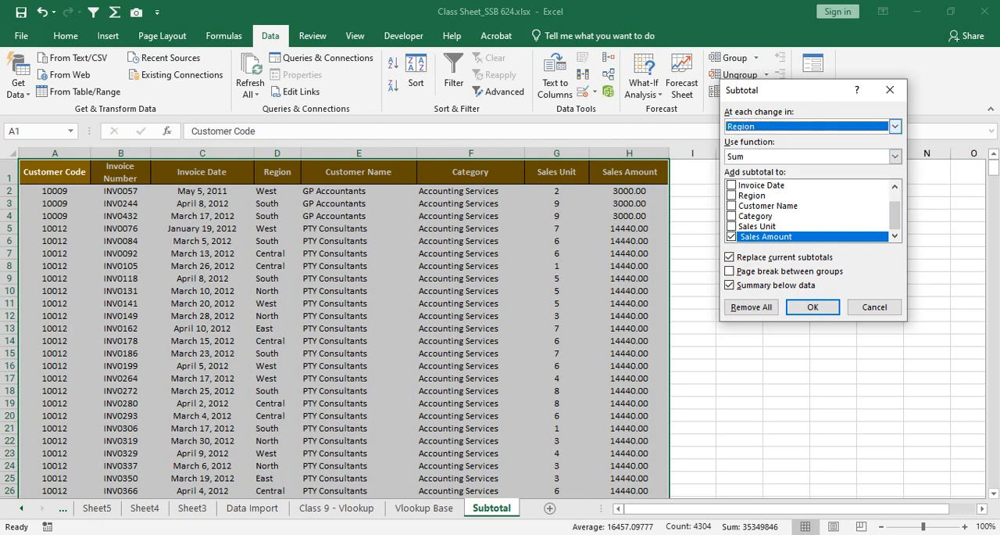
click(781, 179)
click(895, 126)
click(782, 188)
click(896, 126)
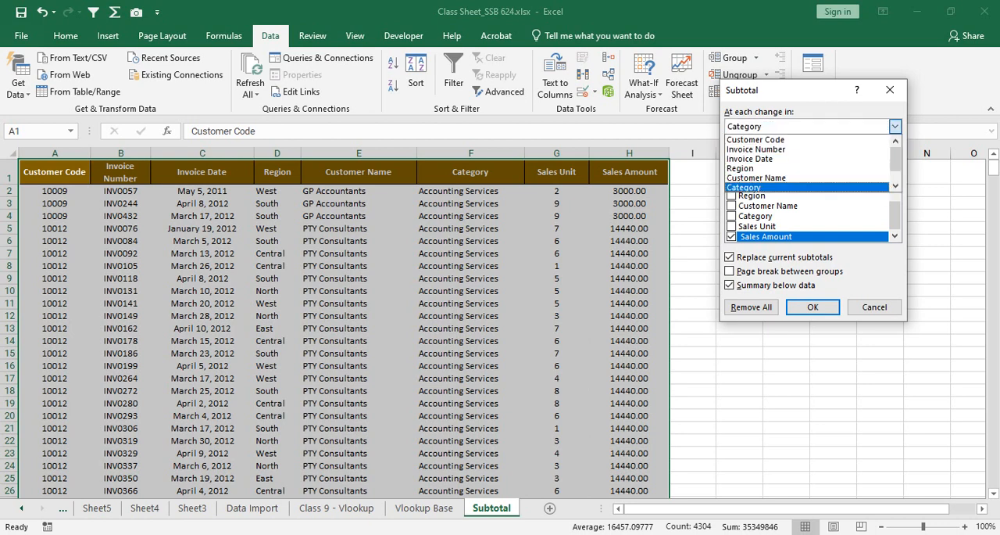
click(769, 187)
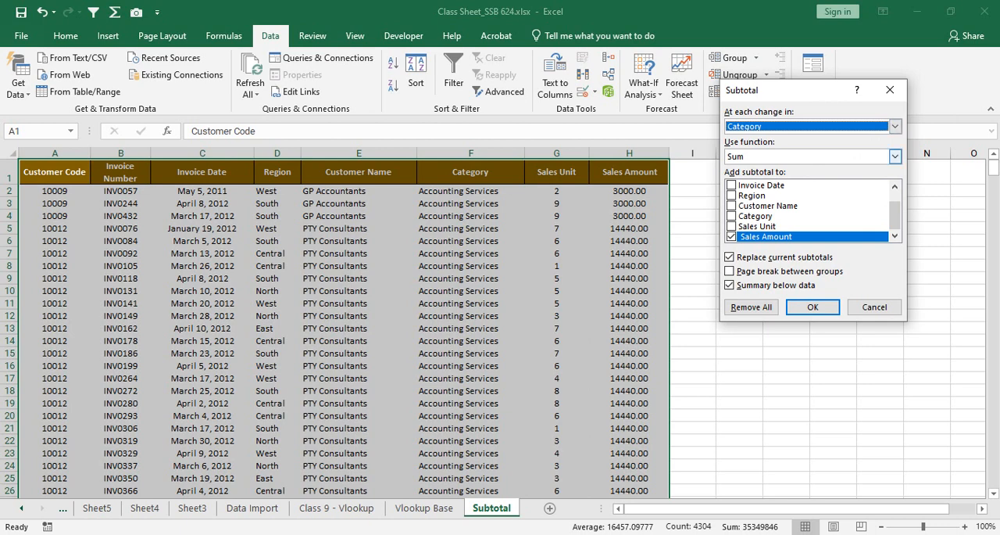
Step: Look through the available subtotal functions and choose Sum
click(895, 157)
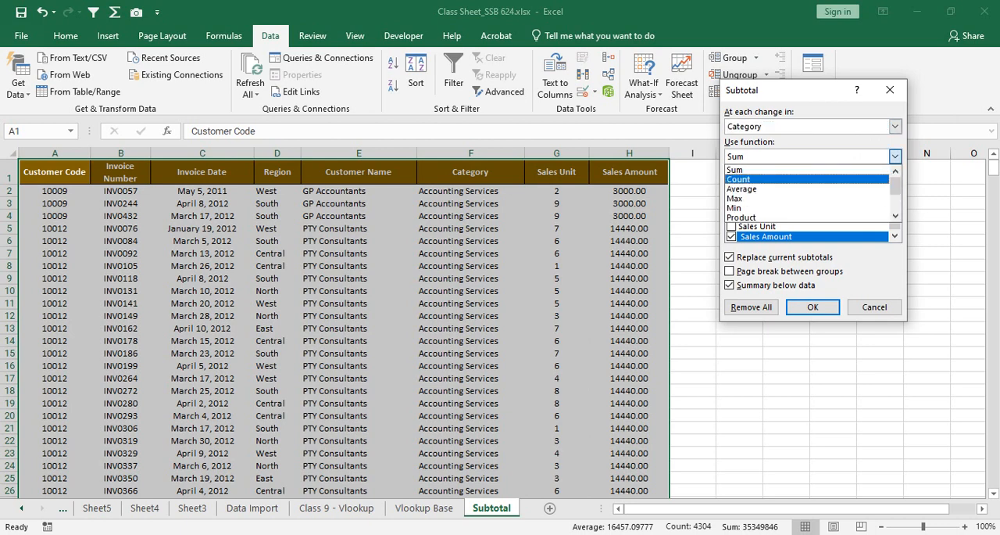
scroll(808, 208, down, 3)
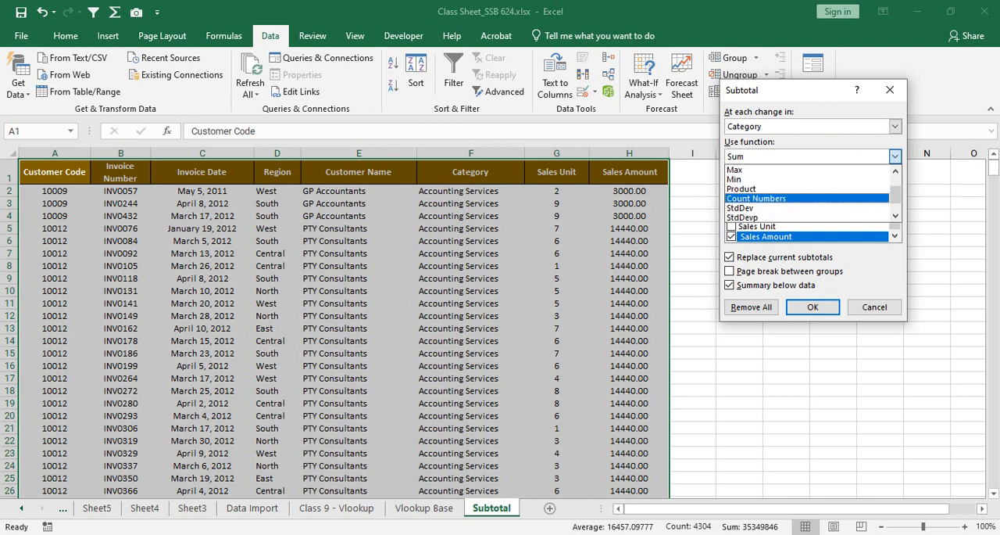
scroll(808, 208, down, 1)
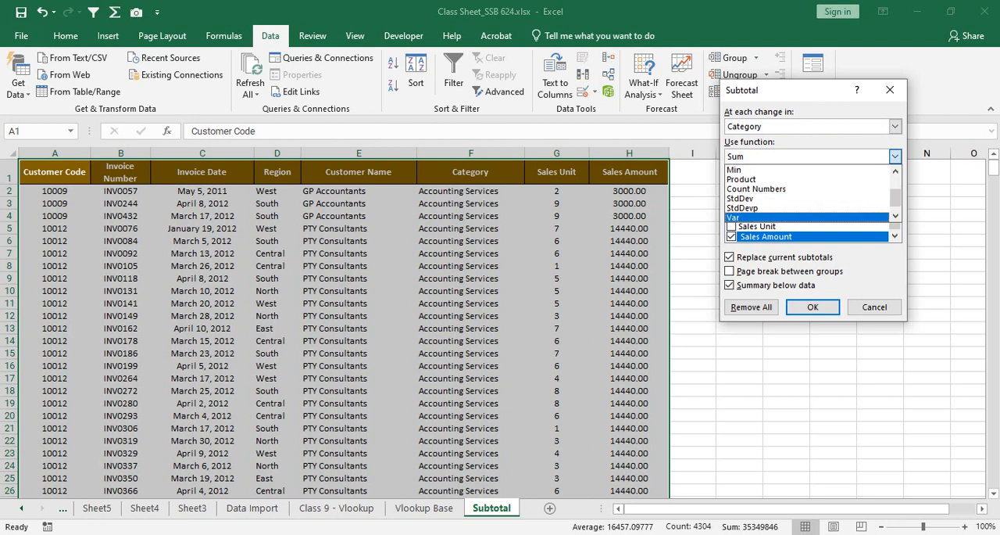
scroll(808, 193, up, 2)
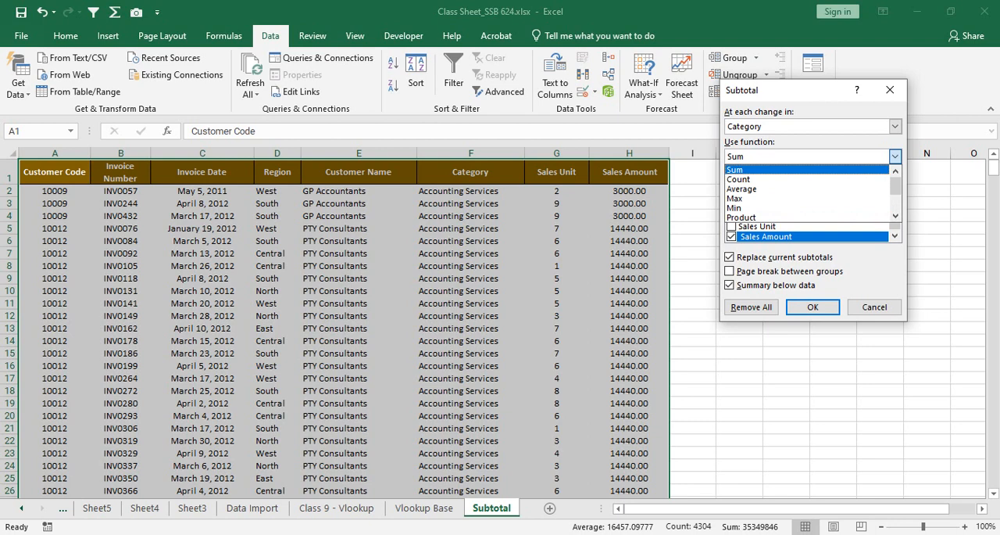
click(808, 169)
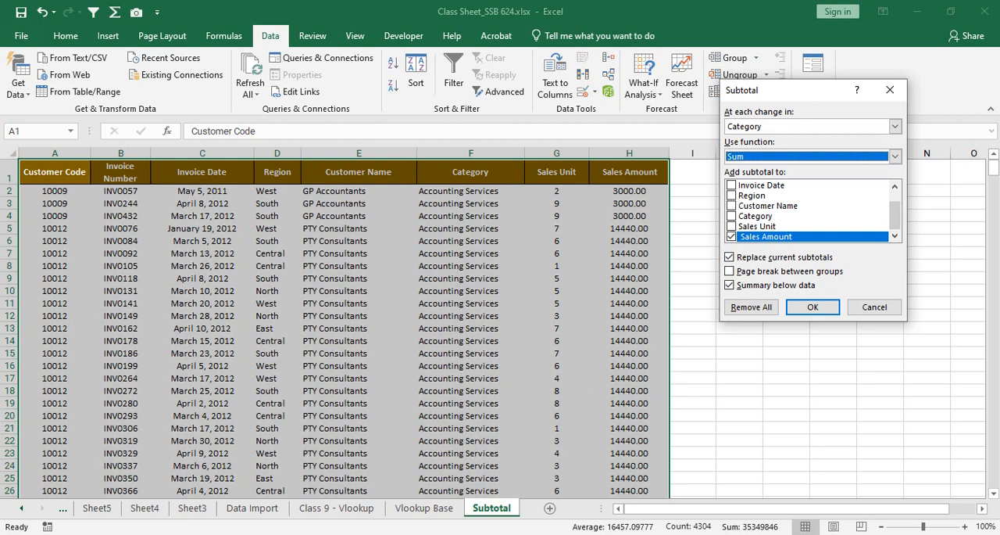
Step: Add the subtotal to Sales Amount, keep current subtotals set to be replaced, and apply the subtotals to the table
click(732, 236)
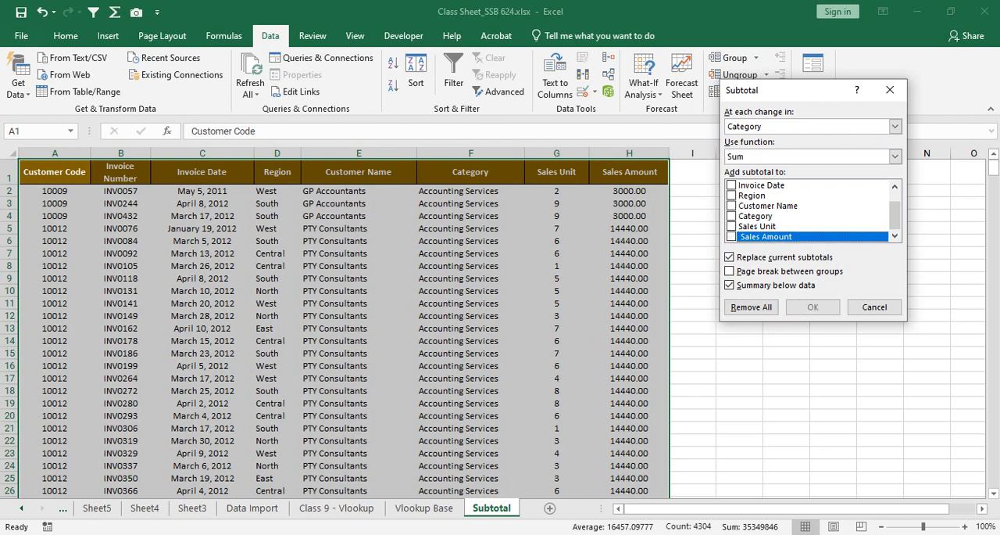
click(732, 237)
click(729, 257)
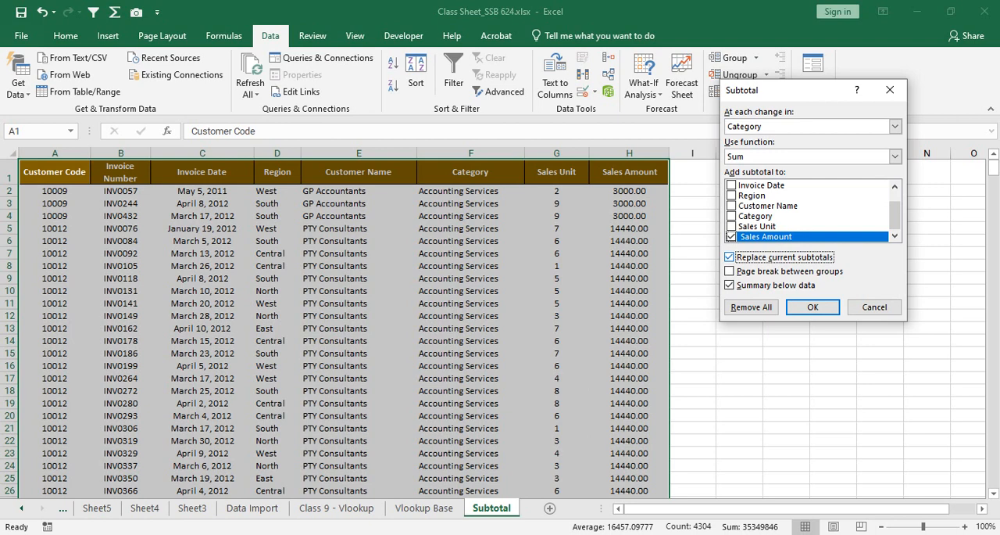
key(space)
click(813, 307)
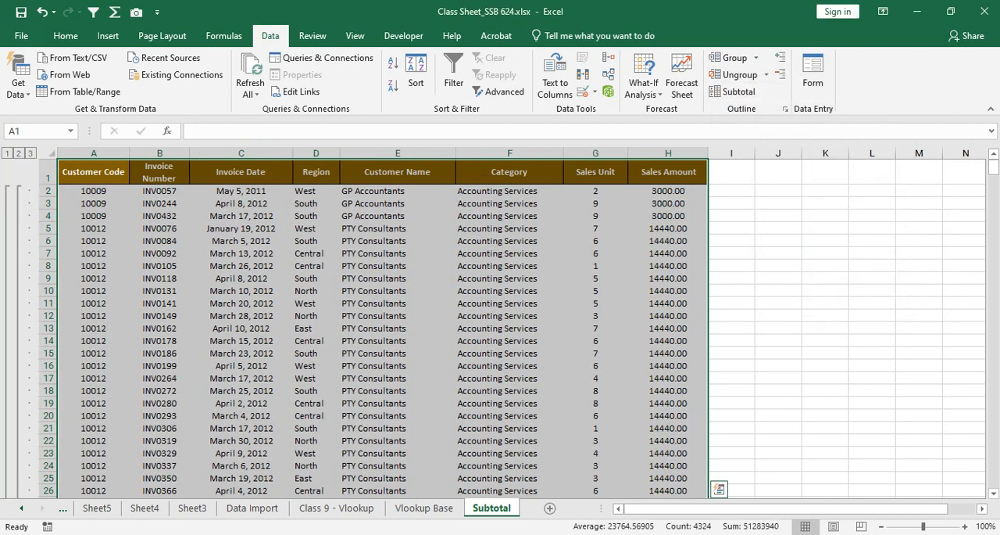
Step: Examine the total rows below the Accounting Services, Apartment Servicing and Construction Supplier groups
click(668, 303)
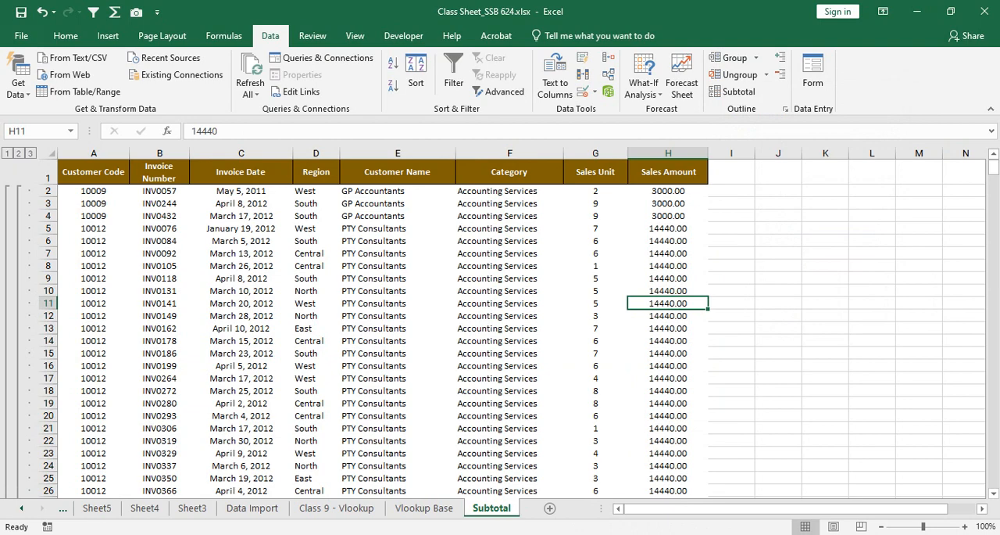
drag(510, 228, 695, 267)
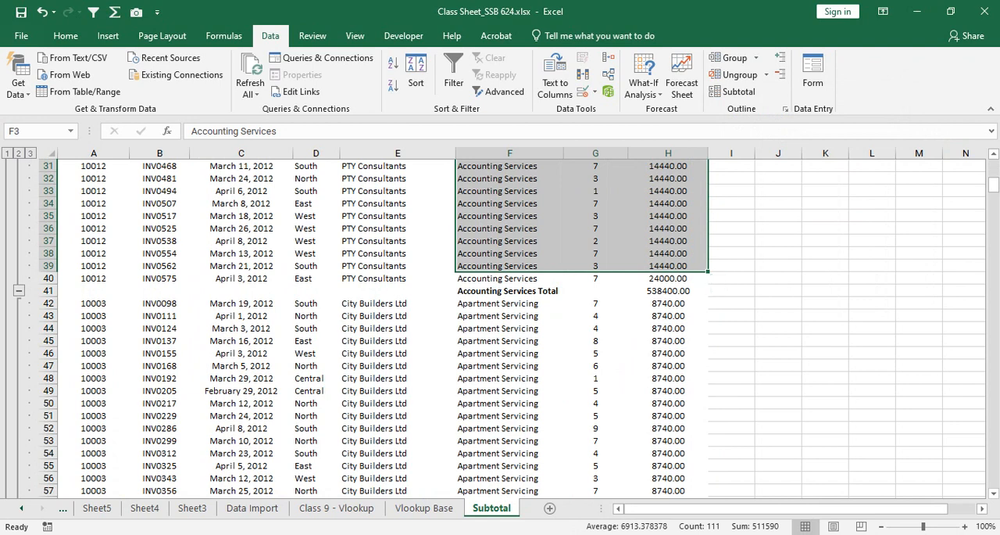
drag(516, 291, 670, 292)
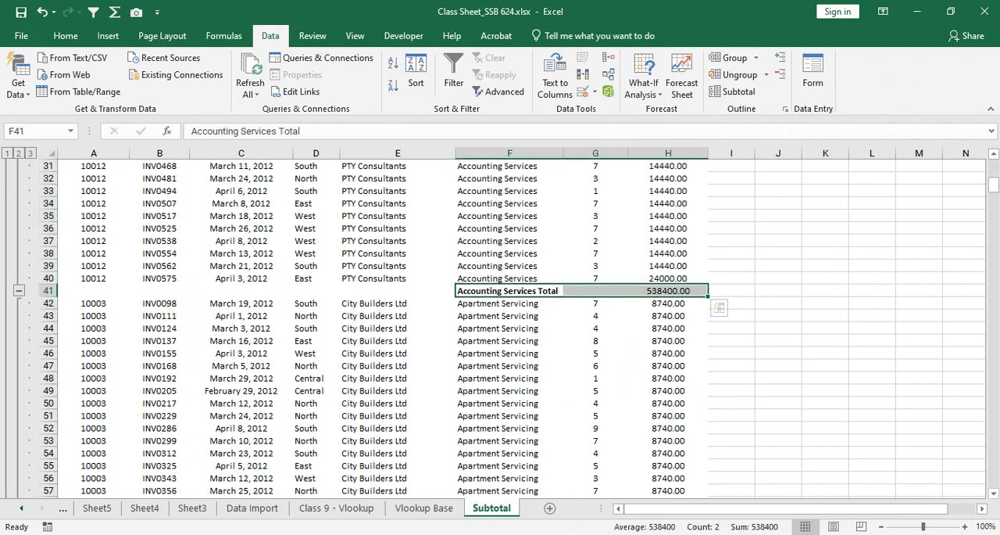
scroll(500, 328, down, 3)
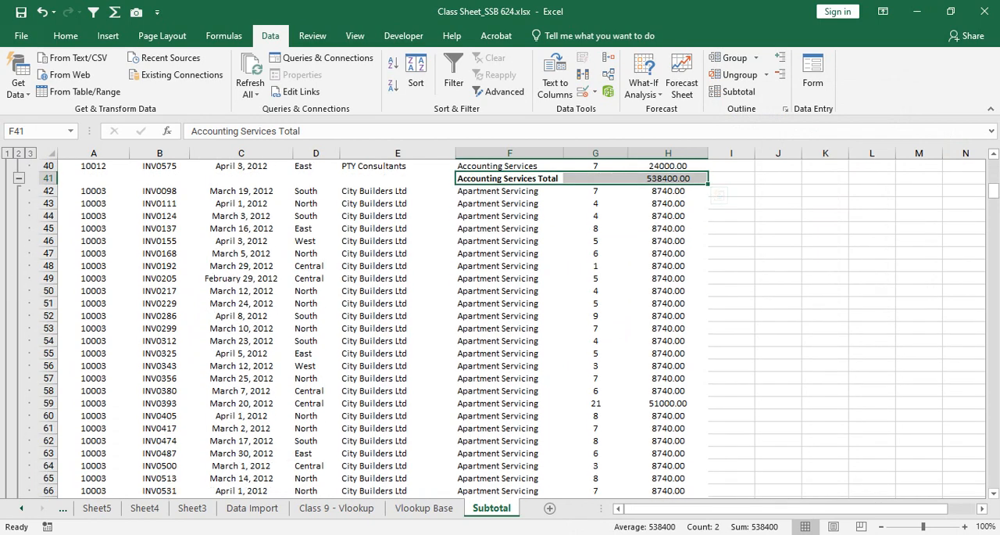
drag(510, 203, 509, 416)
drag(509, 290, 668, 290)
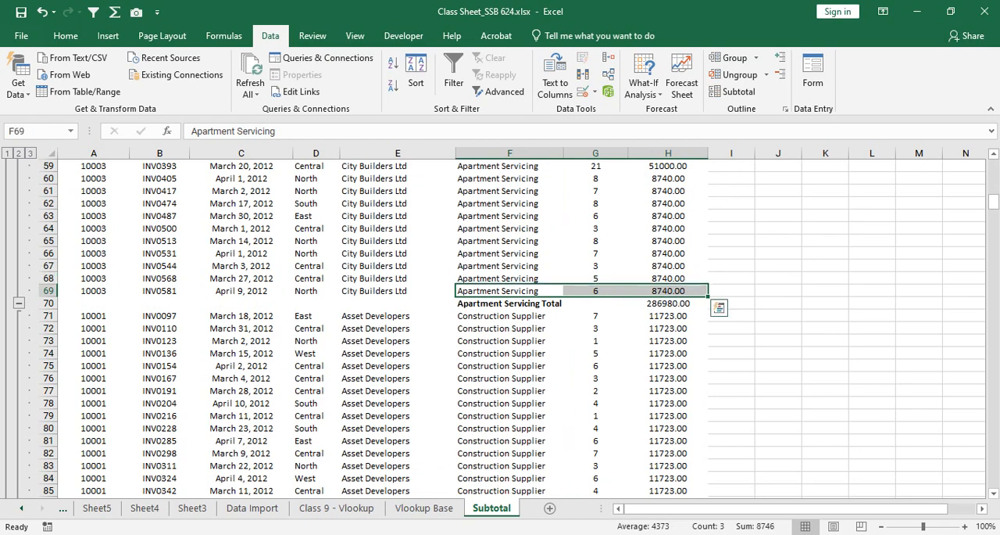
drag(596, 303, 669, 304)
scroll(500, 328, down, 8)
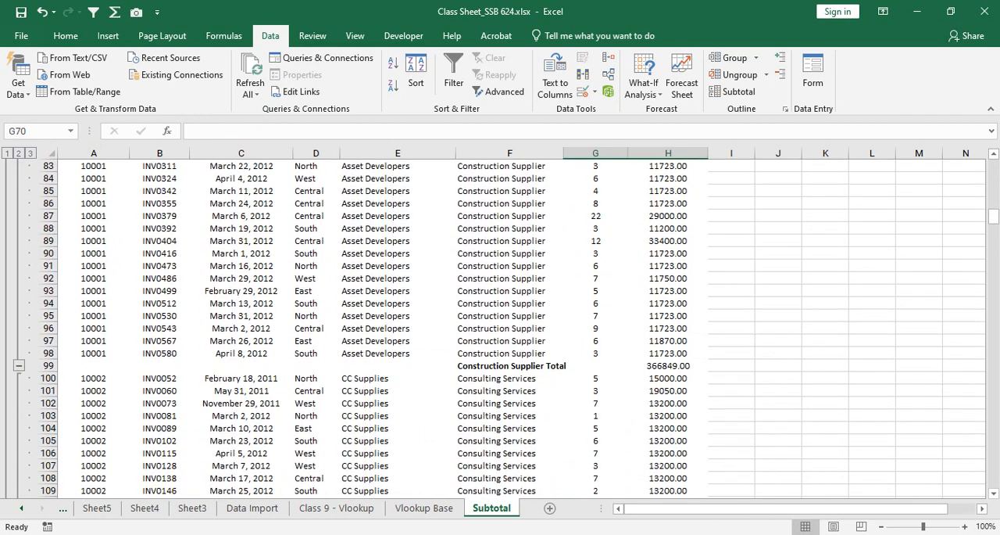
drag(510, 366, 668, 366)
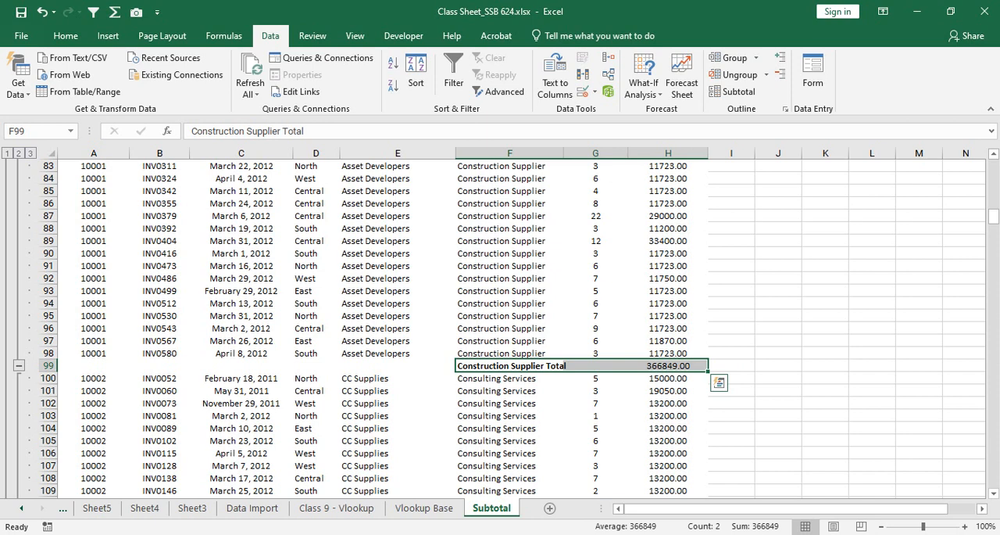
Step: Undo the category subtotals in the sales table
key(ctrl+z)
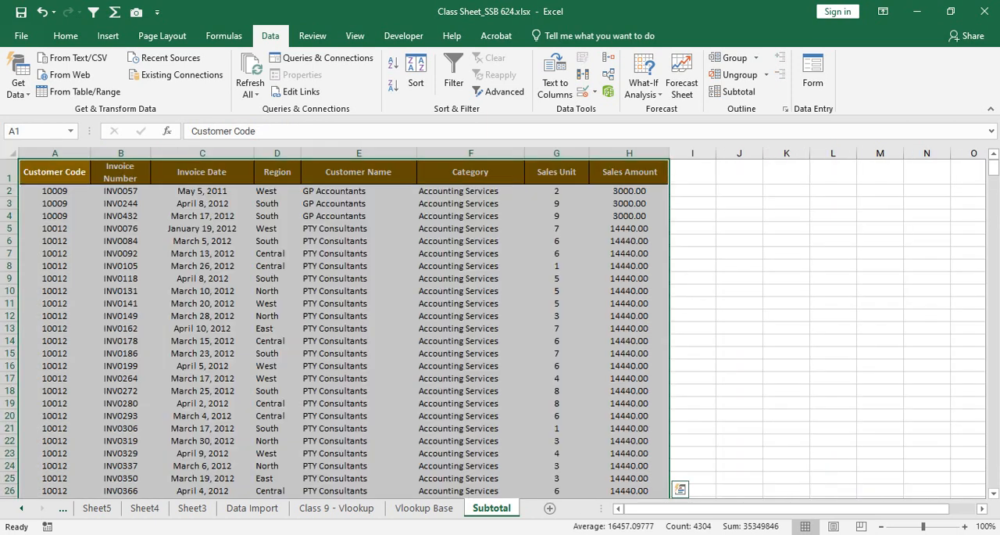
click(470, 172)
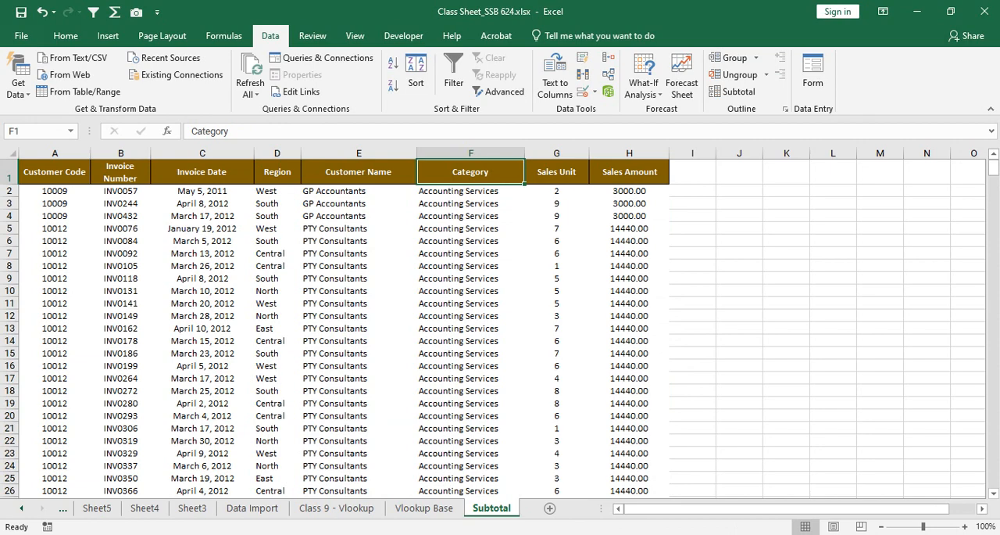
Step: Select the entire sales table and turn on filters for its header row
drag(55, 172, 361, 171)
key(ctrl+shift+Right)
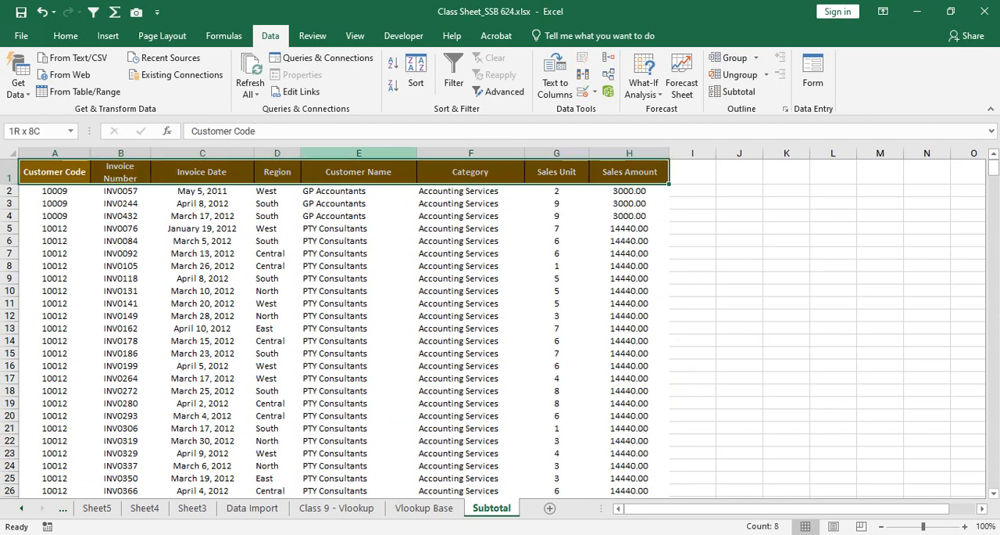
key(ctrl+shift+Down)
key(ctrl+shift+Up)
key(ctrl+shift+Down)
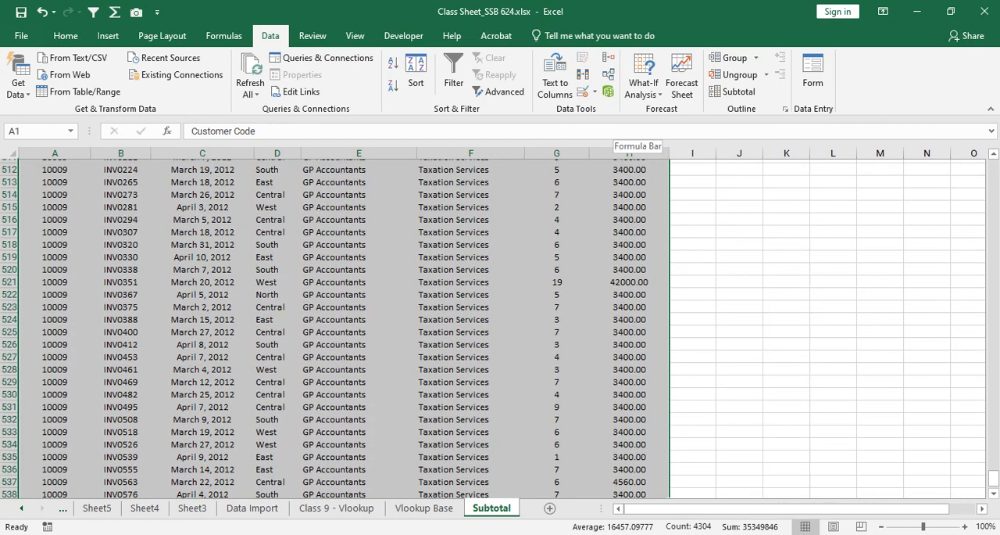
drag(993, 478, 993, 167)
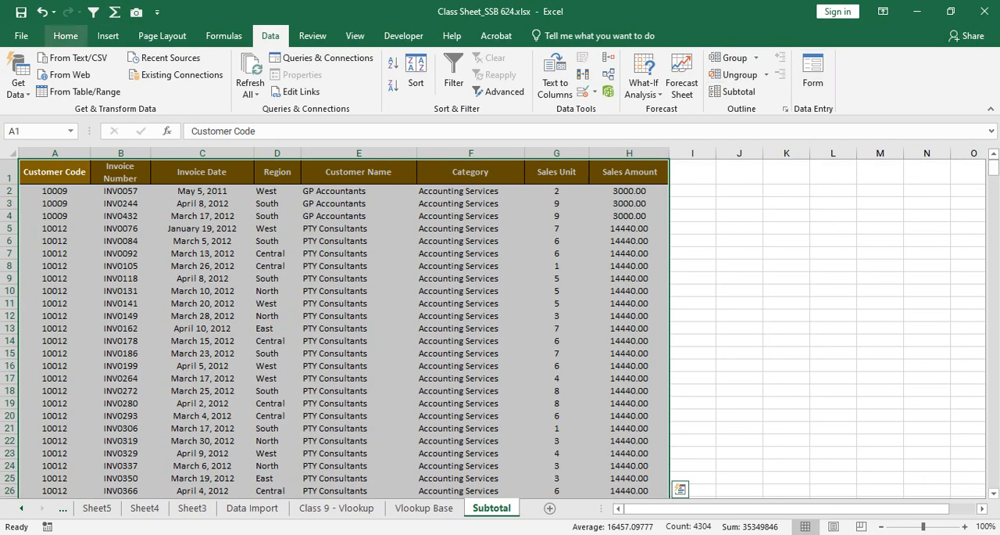
click(66, 36)
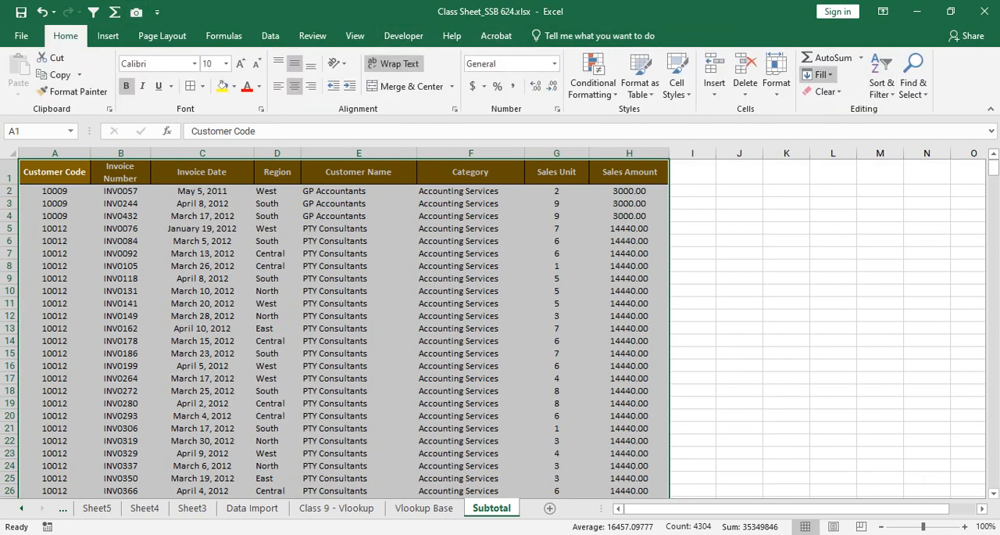
click(882, 78)
click(900, 164)
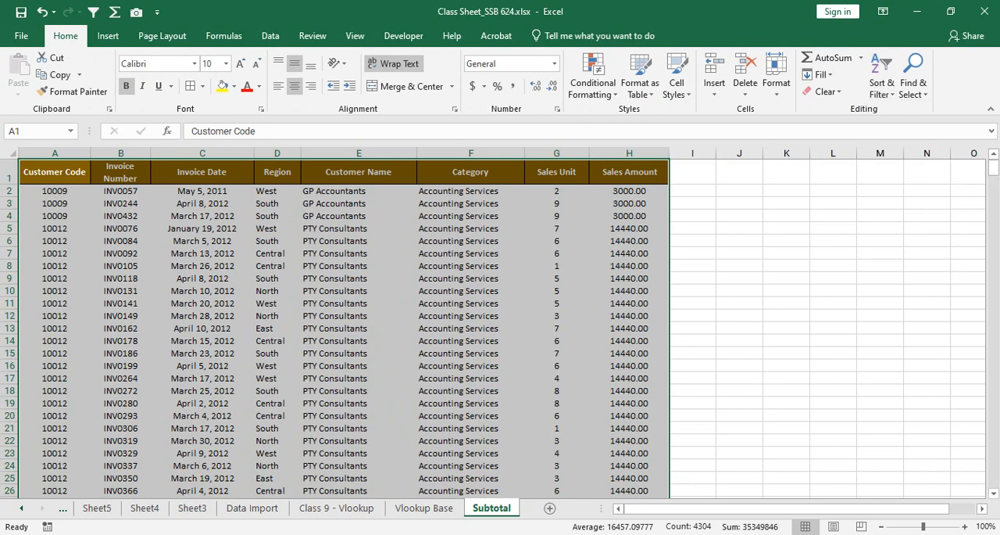
click(557, 228)
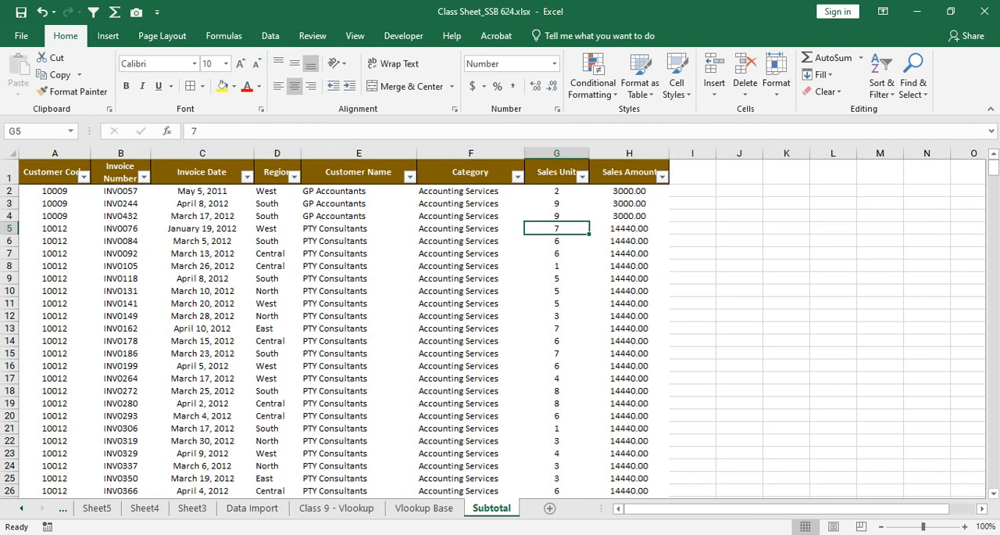
Step: Filter the Category column to Accounting Services only and select the empty Sales Amount cell below the last filtered row
click(518, 177)
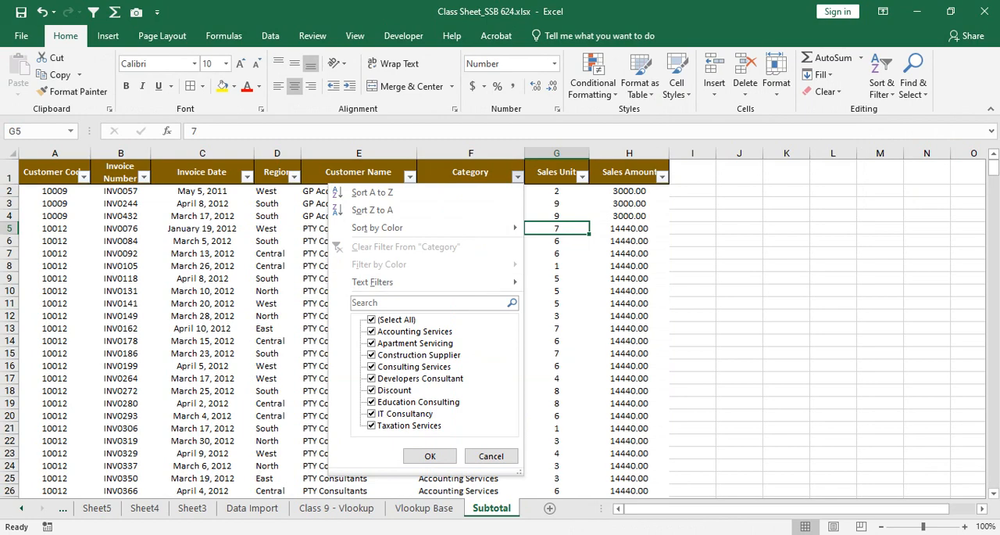
click(372, 320)
click(372, 332)
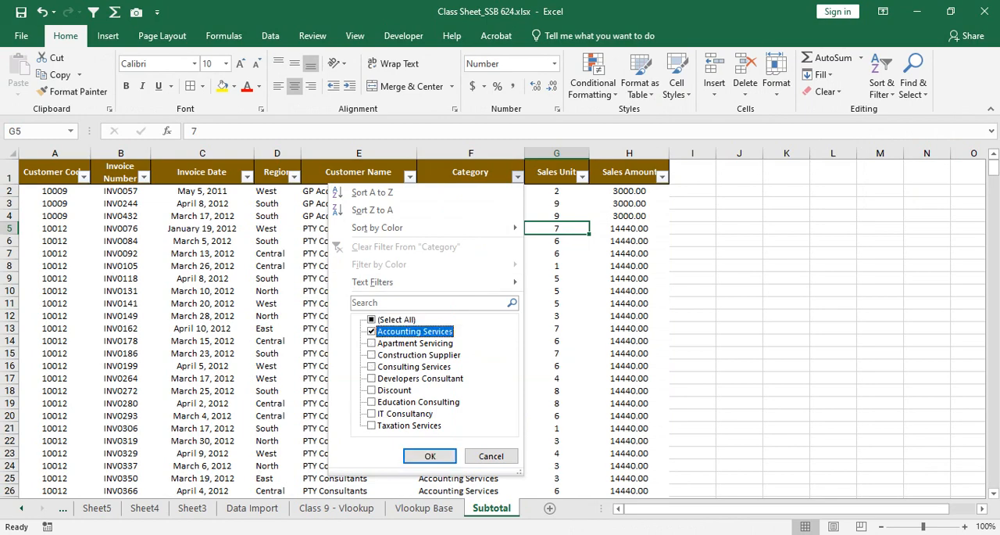
click(430, 456)
scroll(485, 344, down, 8)
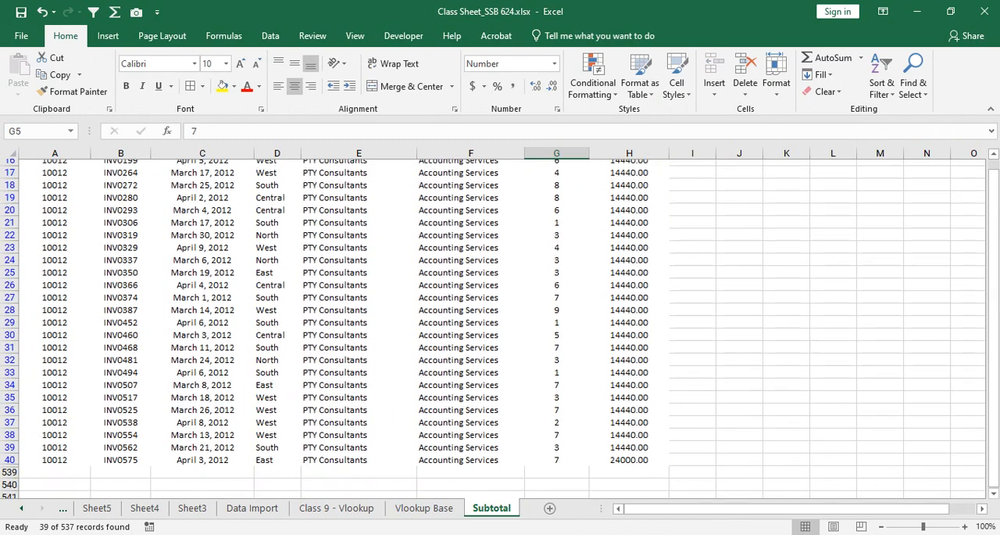
drag(471, 353, 629, 365)
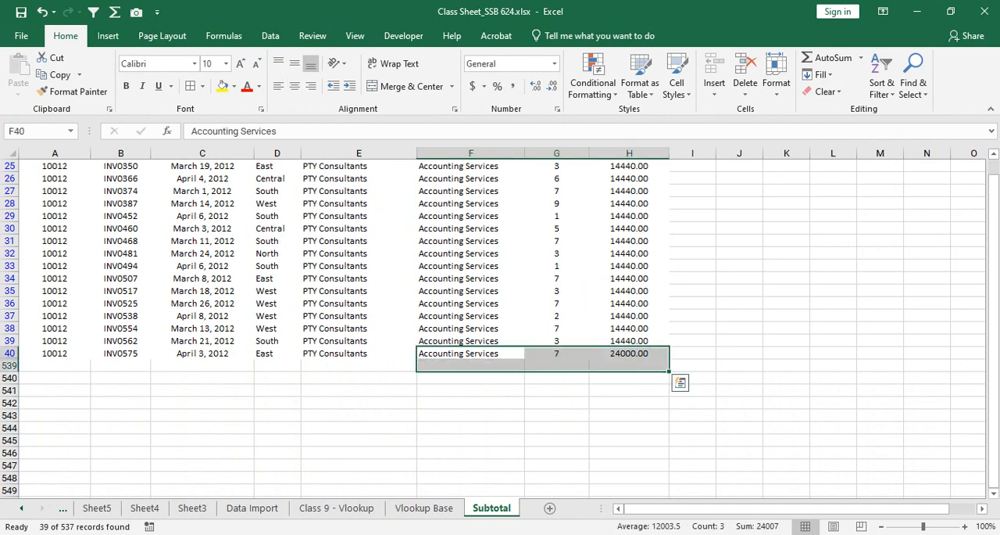
click(629, 365)
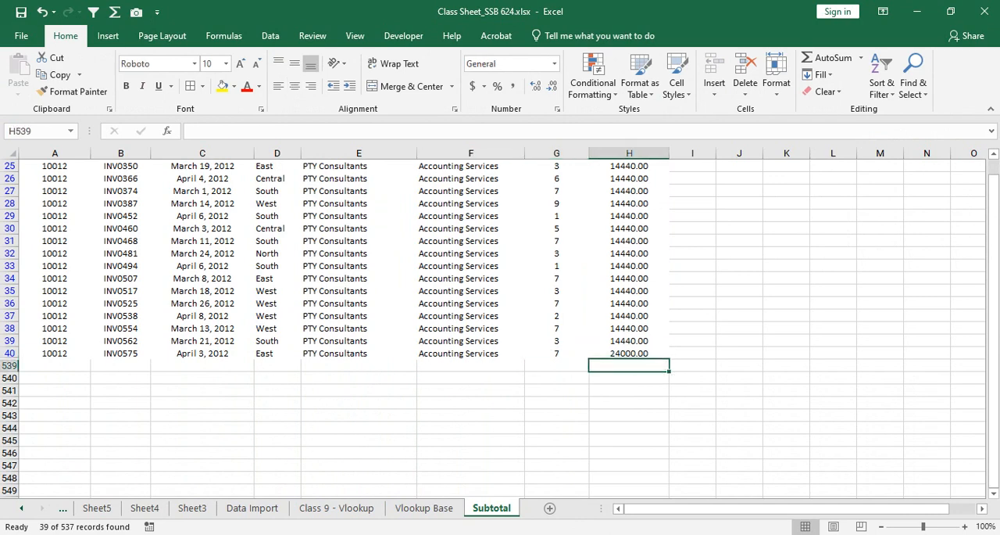
mouse_move(629, 365)
mouse_down()
mouse_move(469, 365)
mouse_move(629, 365)
mouse_up()
Step: Add Apartment Servicing and Construction Supplier to the Category filter and look through the filtered rows to the end
scroll(501, 328, up, 8)
click(518, 177)
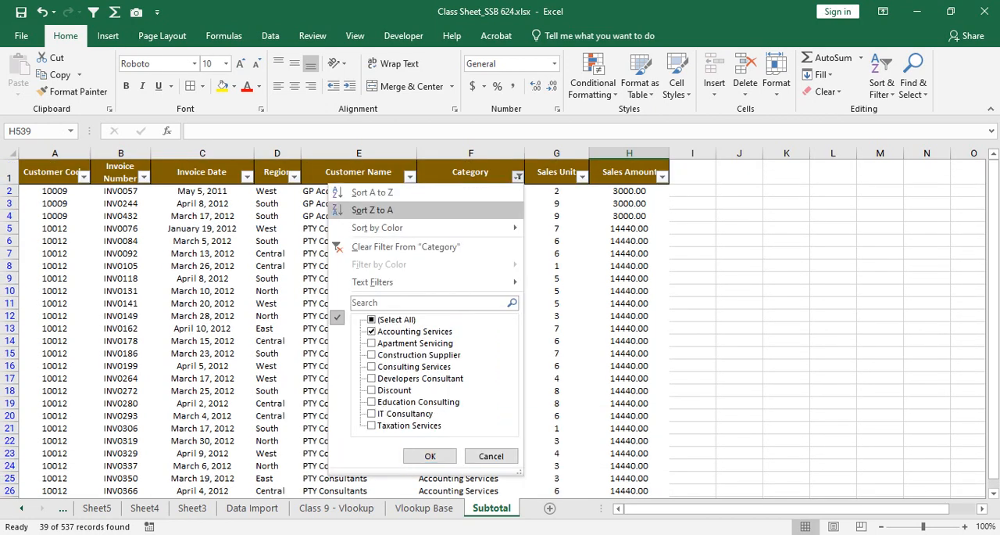
click(371, 343)
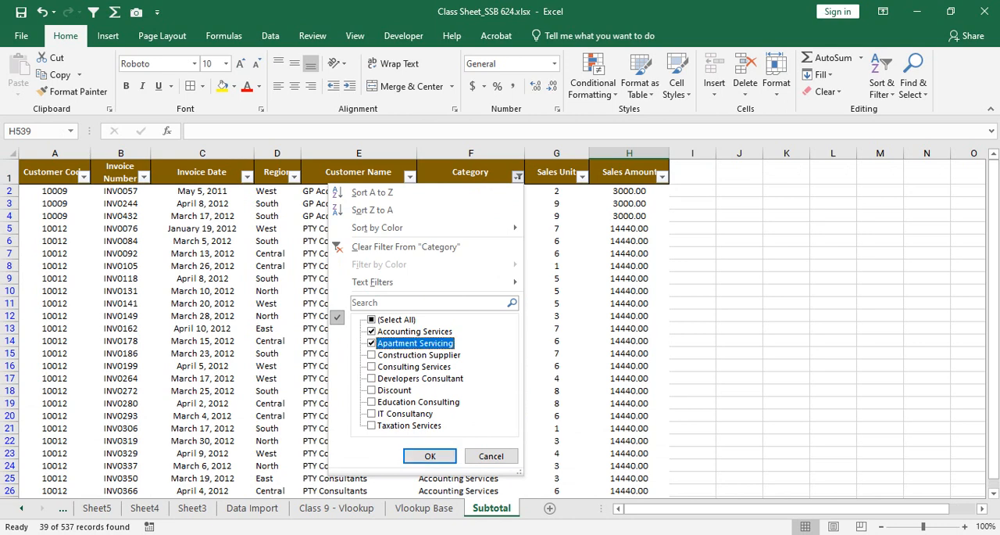
click(371, 354)
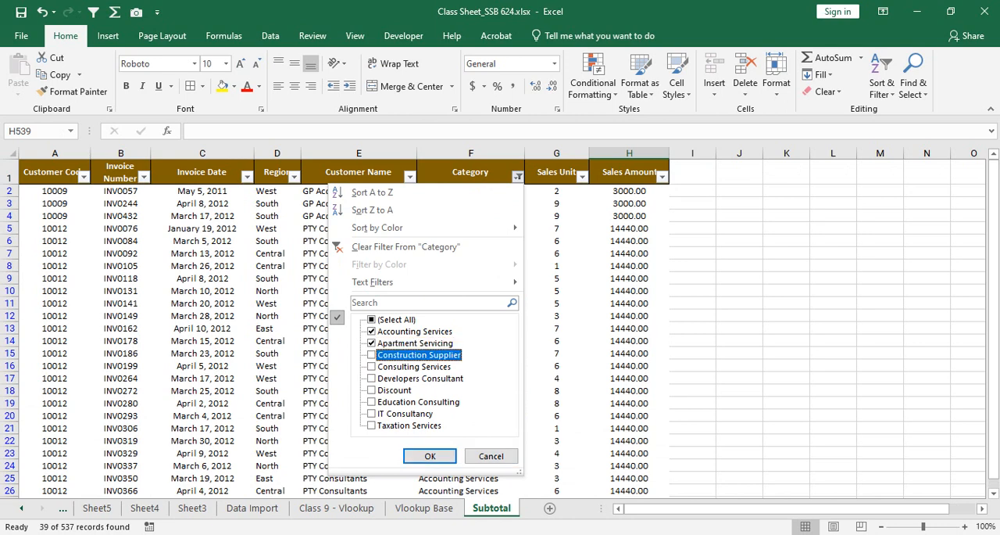
click(430, 455)
scroll(430, 456, down, 3)
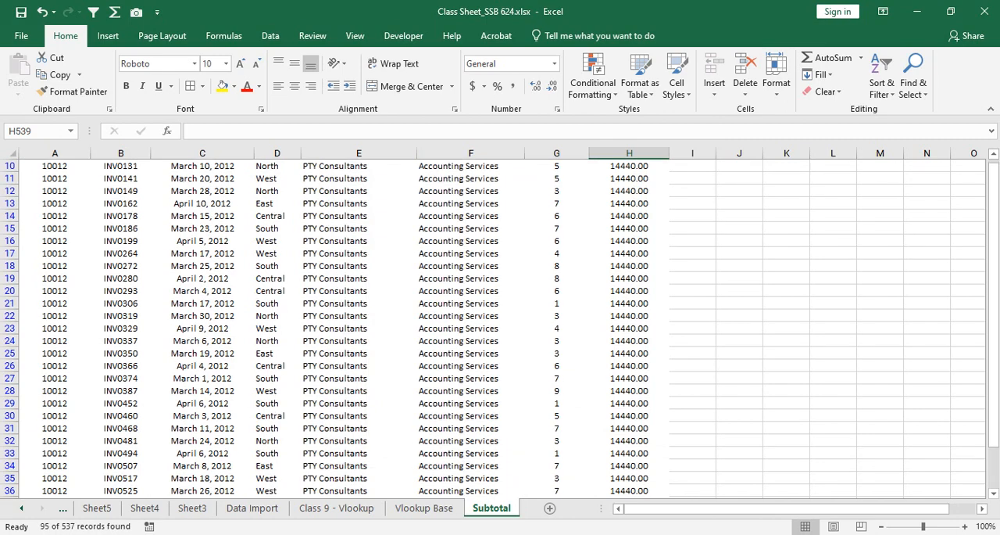
scroll(500, 328, down, 17)
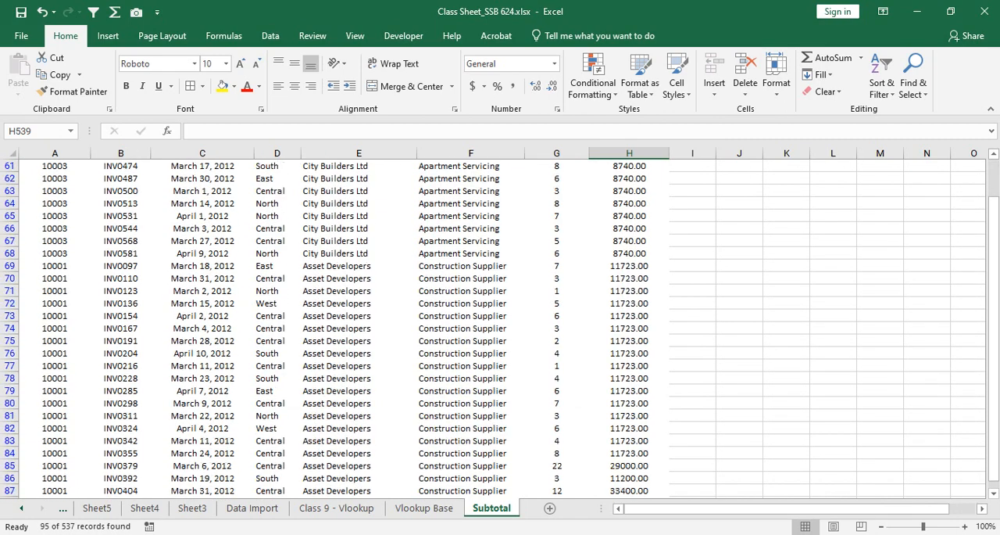
scroll(500, 328, down, 8)
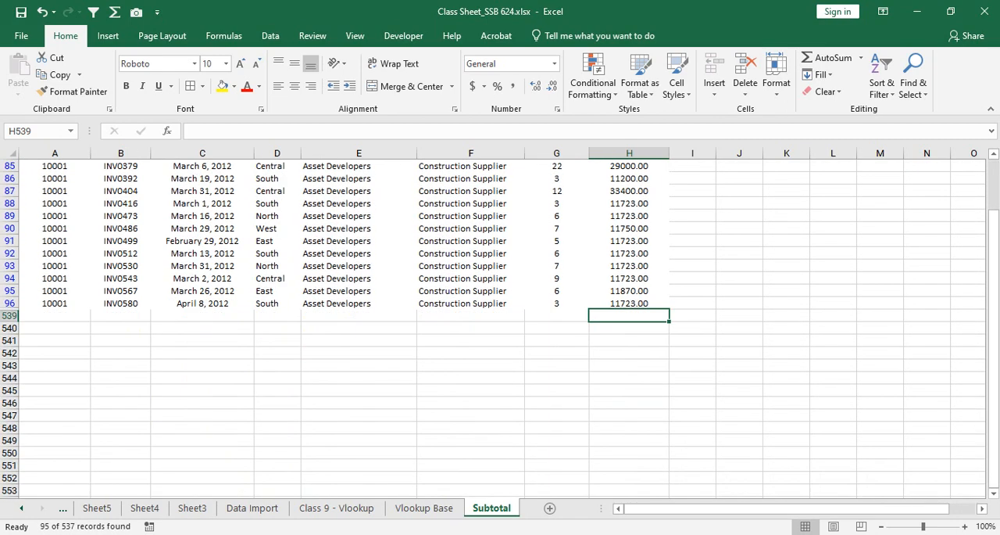
Step: Undo the Category filters and the header row filters on the sales table
key(ctrl+z)
scroll(501, 328, up, 13)
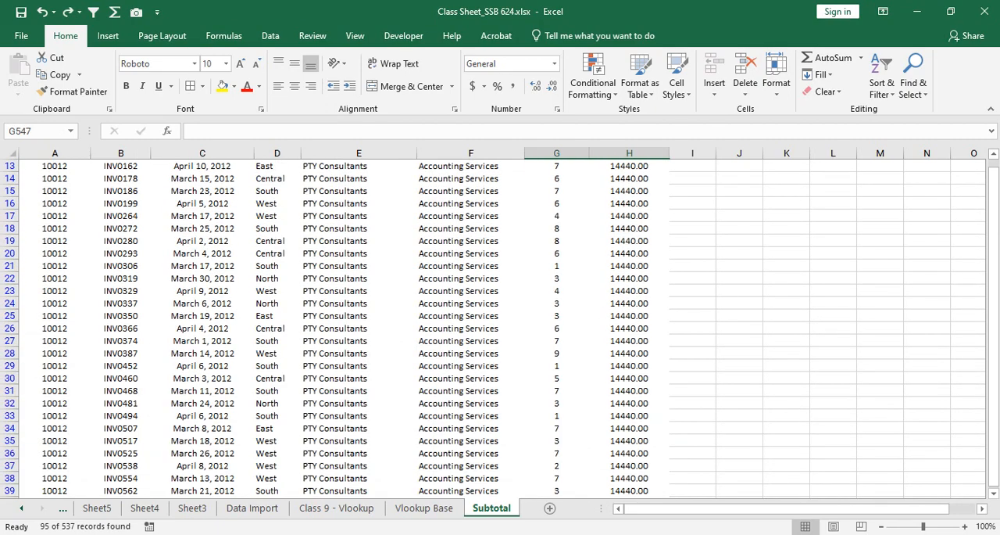
key(ctrl+z)
key(ctrl+z)
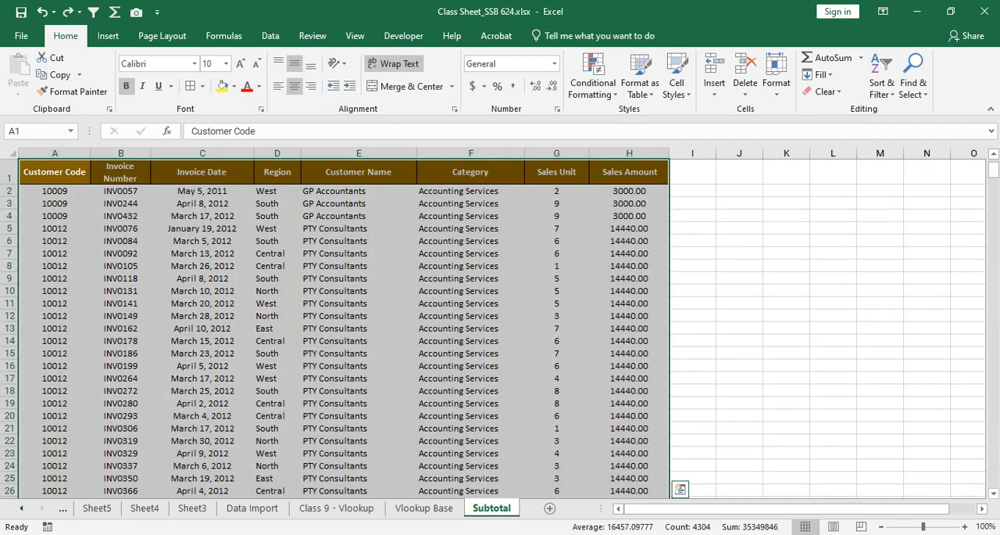
Step: Subtotal the sales table at each change in Customer Name, using Sum on Sales Amount without replacing current subtotals
scroll(500, 328, down, 6)
scroll(500, 328, up, 6)
click(271, 36)
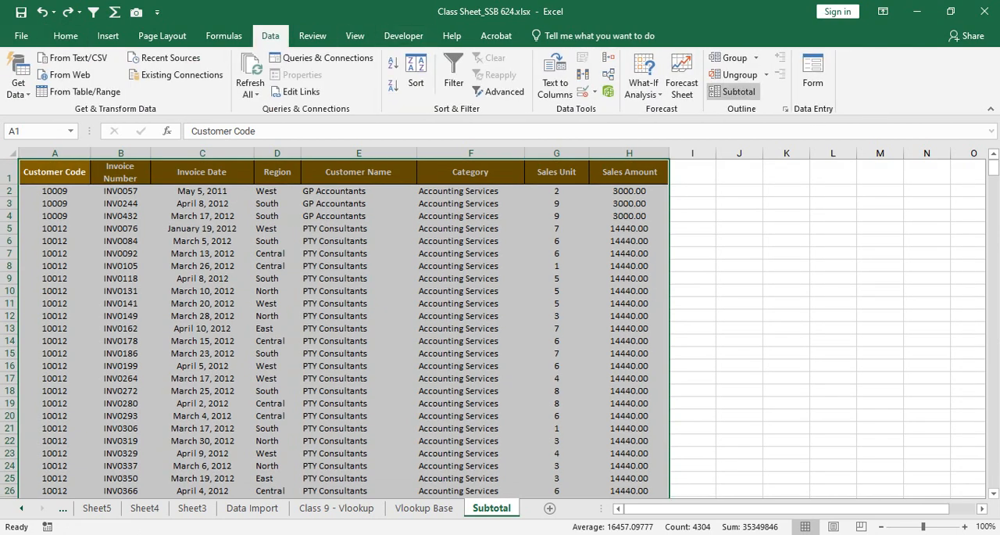
click(733, 92)
click(894, 126)
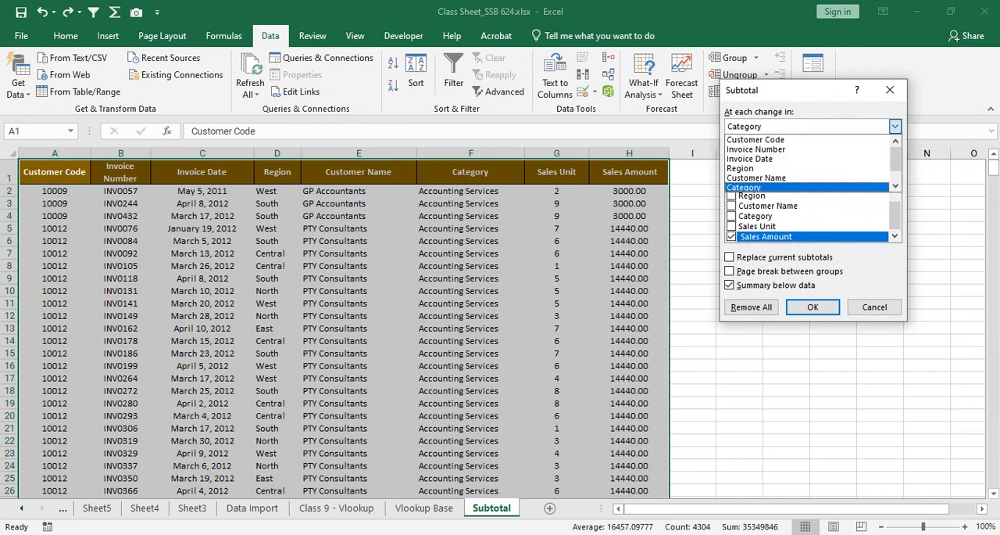
click(757, 178)
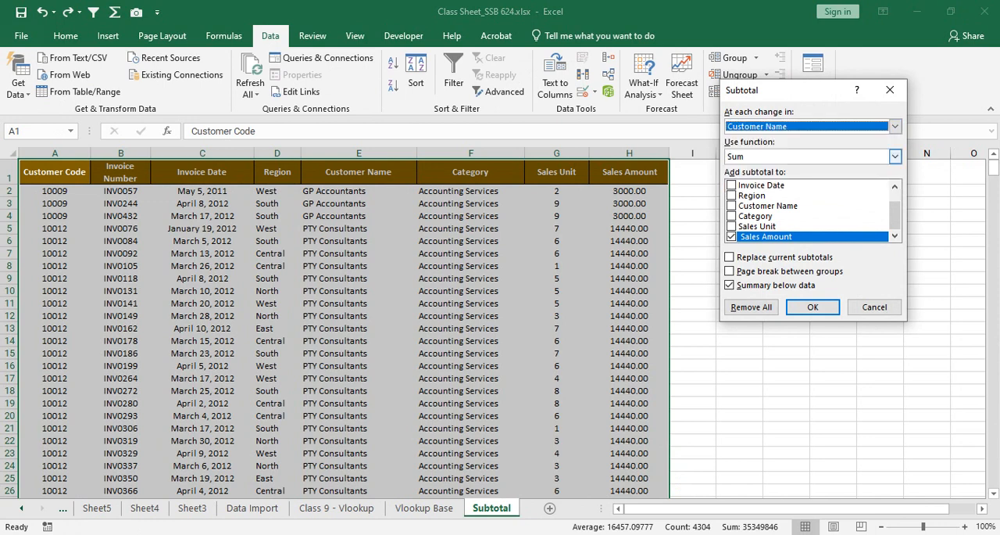
click(813, 306)
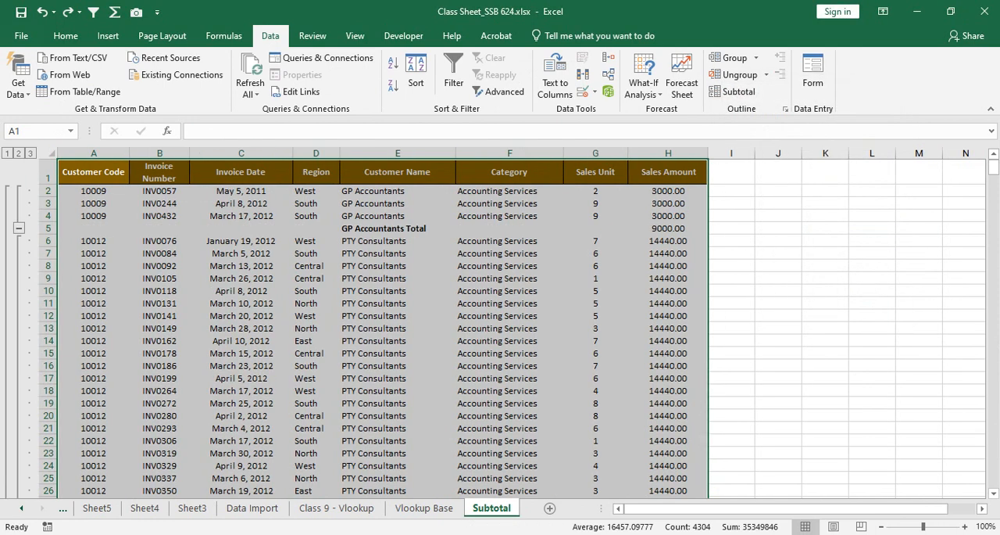
Step: Examine the customer total rows below the GP Accountants, PTY Consultants and City Builders Ltd groups
click(383, 228)
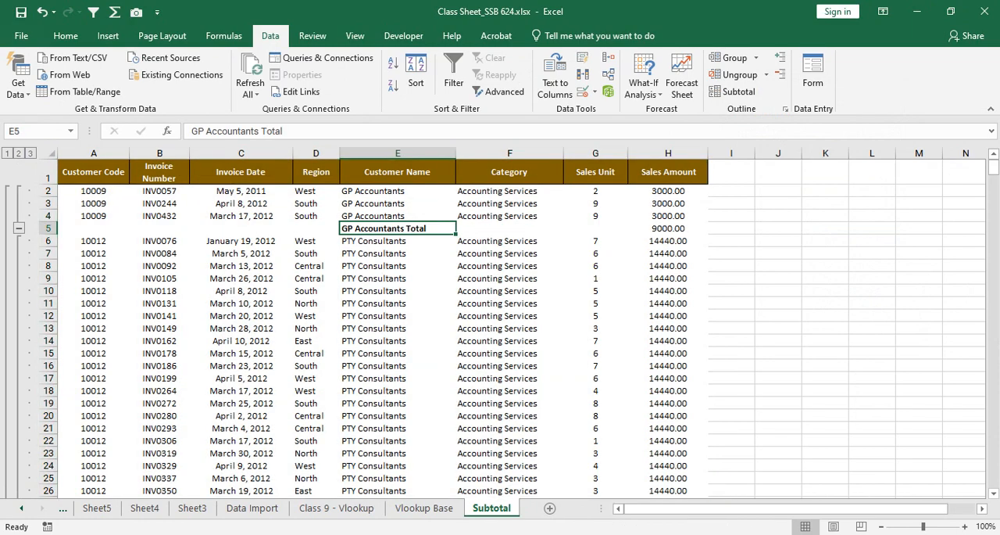
drag(373, 203, 669, 216)
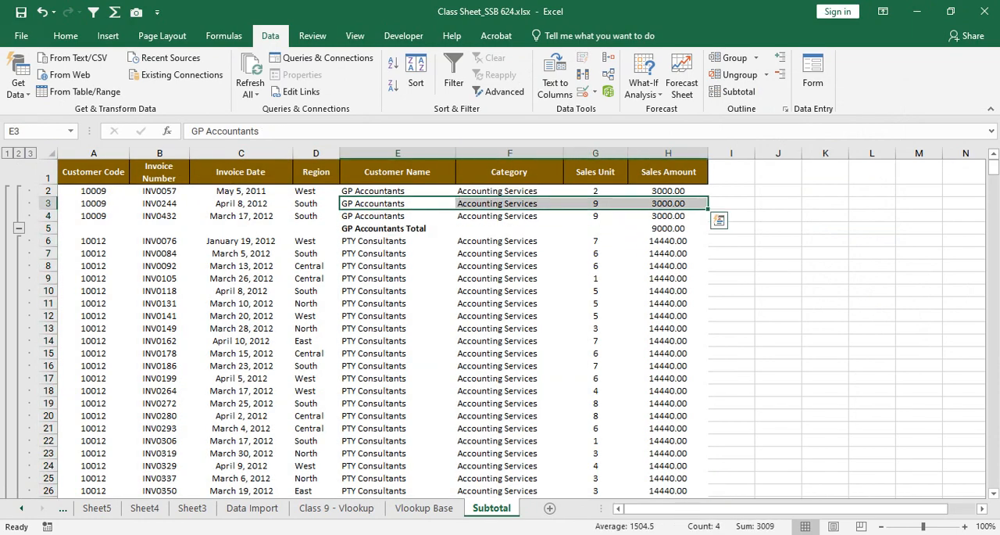
drag(373, 241, 500, 365)
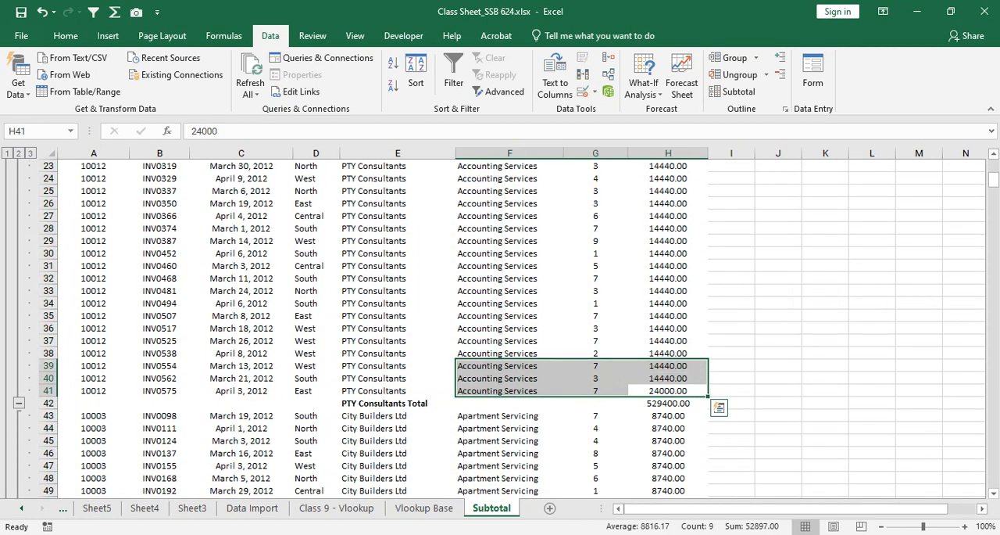
scroll(500, 366, down, 8)
scroll(500, 328, down, 4)
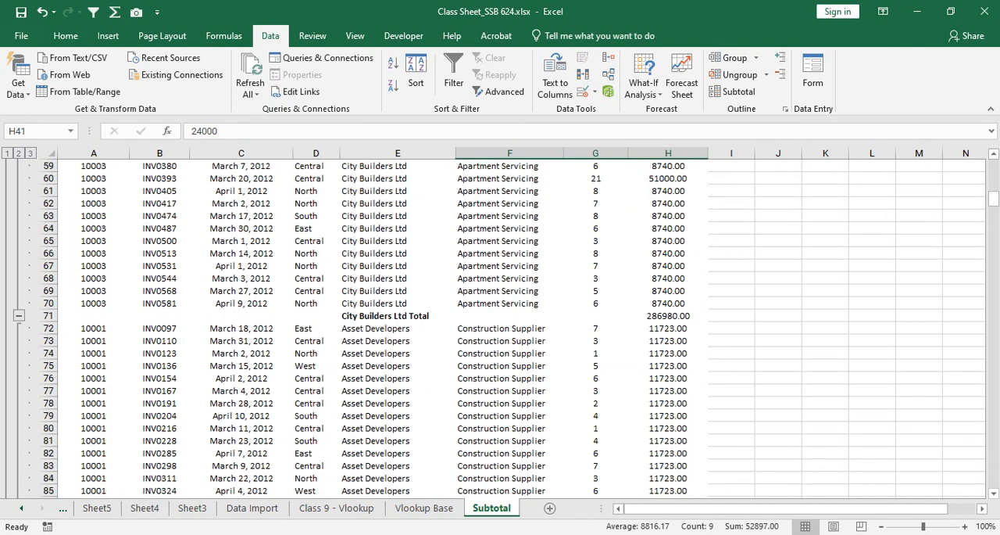
scroll(500, 328, up, 1)
click(398, 340)
drag(398, 341, 669, 341)
click(669, 353)
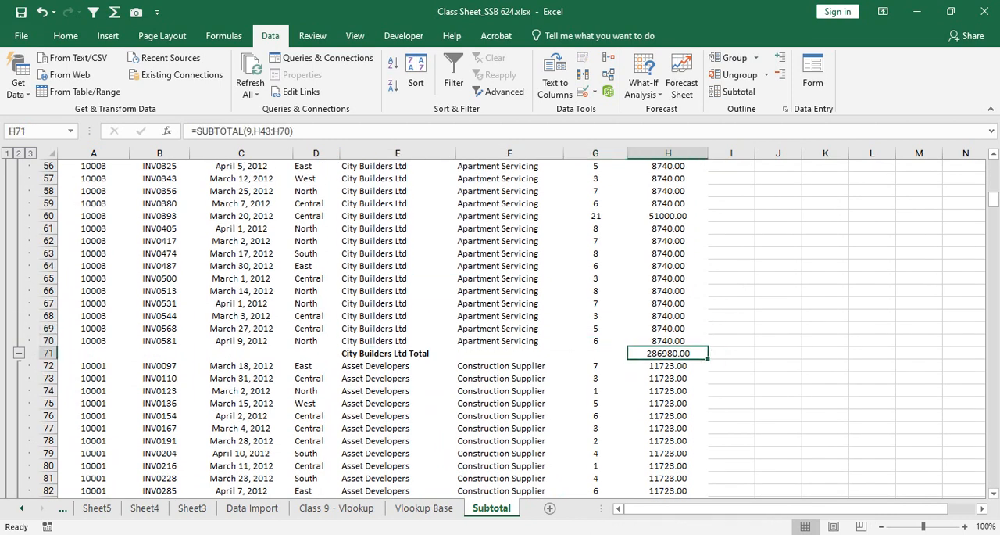
scroll(500, 329, up, 18)
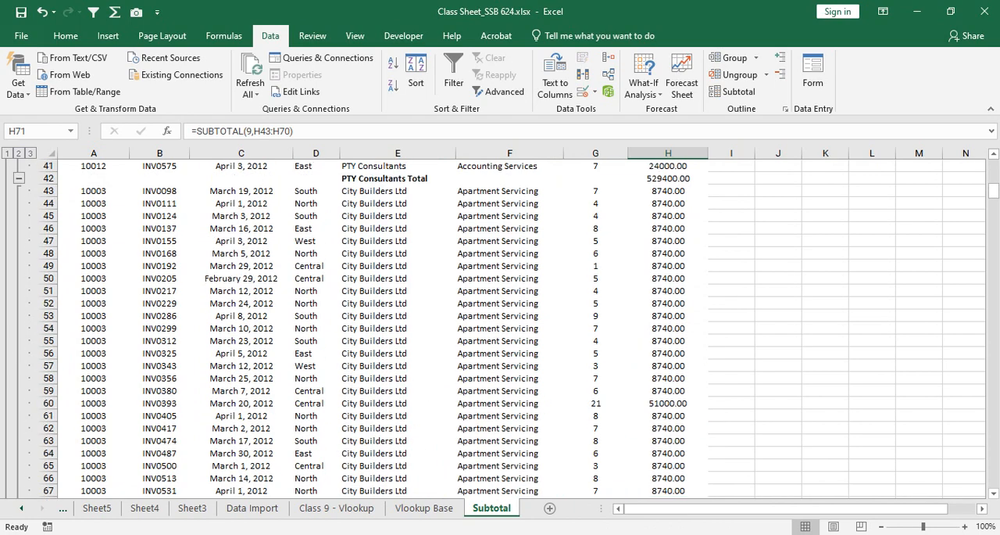
Step: Select the entire sales table from the Customer Code header to its last row, including the customer total rows
click(93, 172)
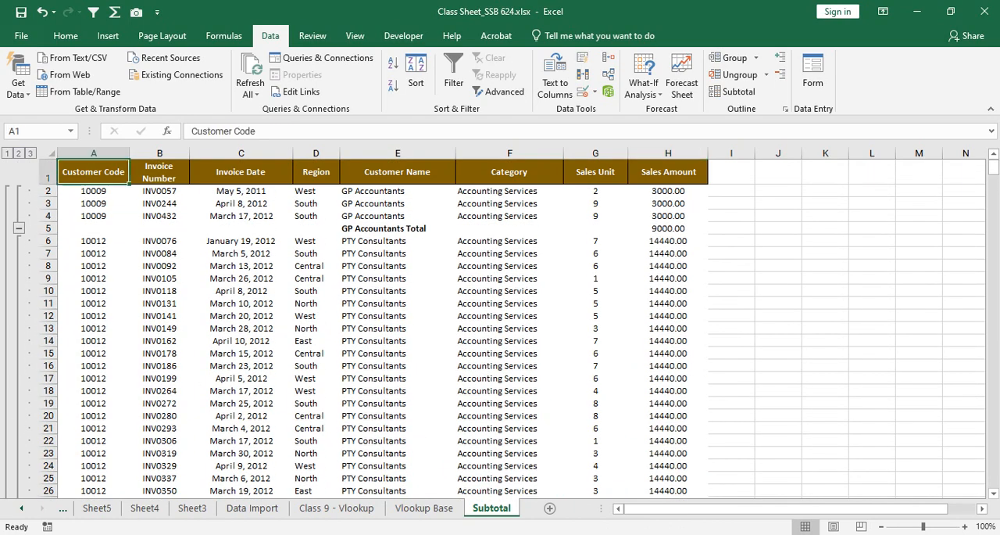
key(ctrl+shift+Right)
key(ctrl+shift+Down)
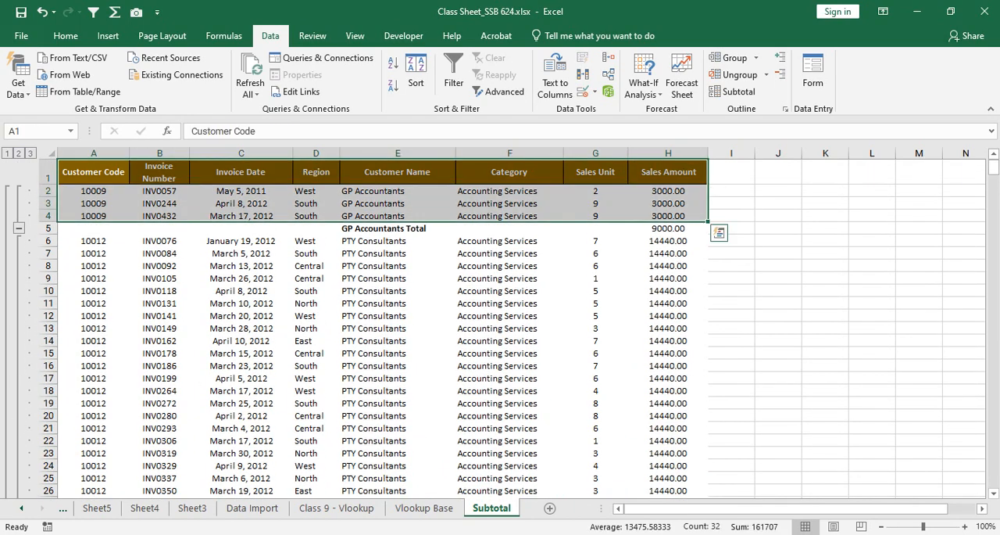
key(shift+Down)
key(shift+Down)
key(shift+Down)
key(shift+Down)
key(shift+Down)
key(shift+Down)
key(shift+Down)
key(shift+Down)
key(shift+Down)
key(shift+Down)
key(shift+Down)
key(shift+Down)
key(shift+Down)
key(shift+Down)
key(shift+Down)
key(shift+Down)
key(shift+Down)
key(shift+Down)
key(shift+Down)
key(shift+Down)
key(shift+Down)
key(shift+Down)
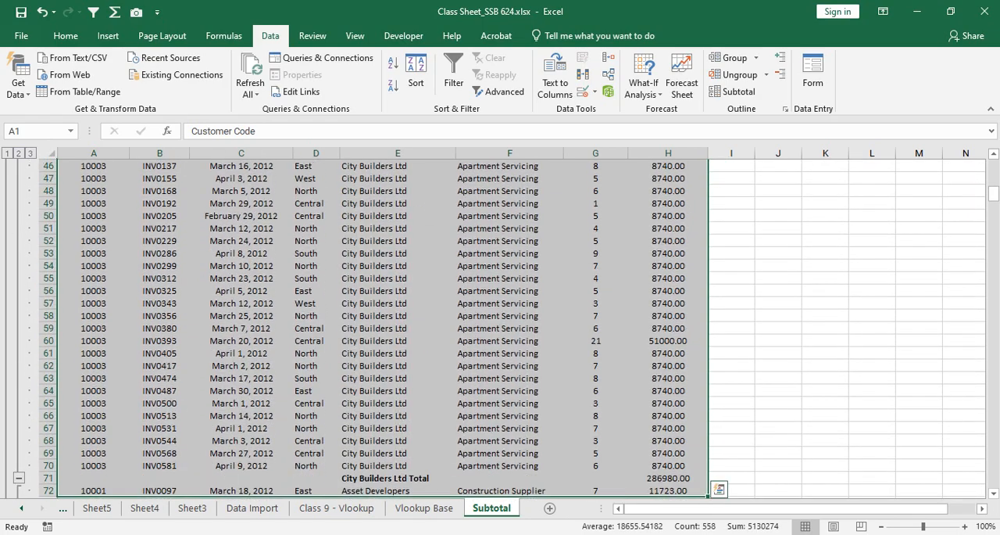
scroll(508, 328, down, 7)
drag(993, 205, 993, 167)
key(ctrl+shift+Down)
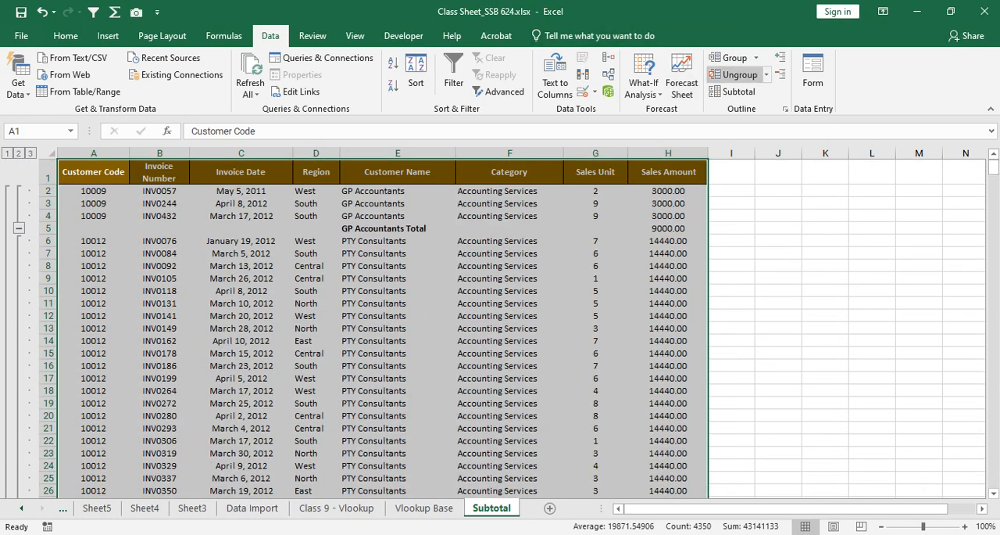
Step: Add a second subtotal at each change in Category, using Sum on Sales Amount and keeping the existing customer subtotals
click(734, 91)
click(896, 126)
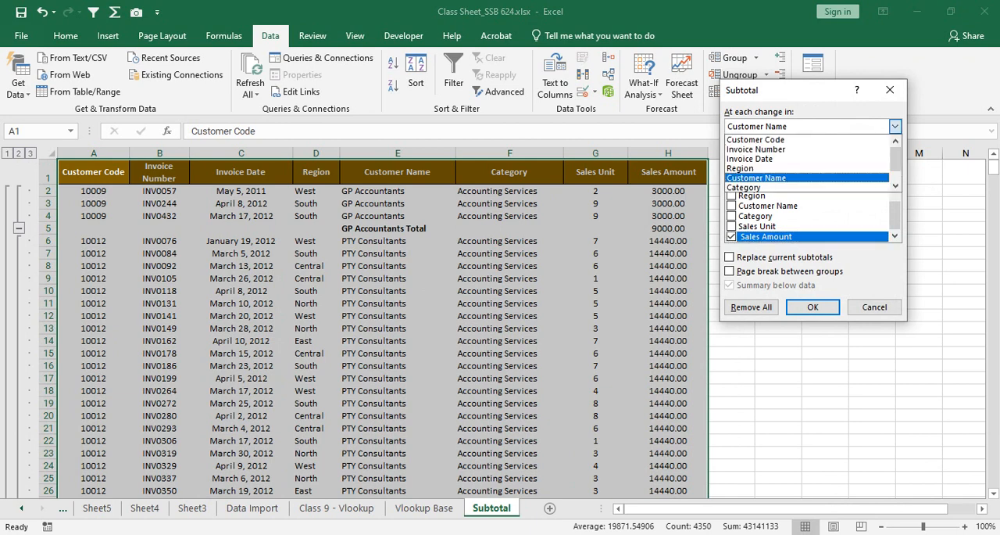
click(770, 187)
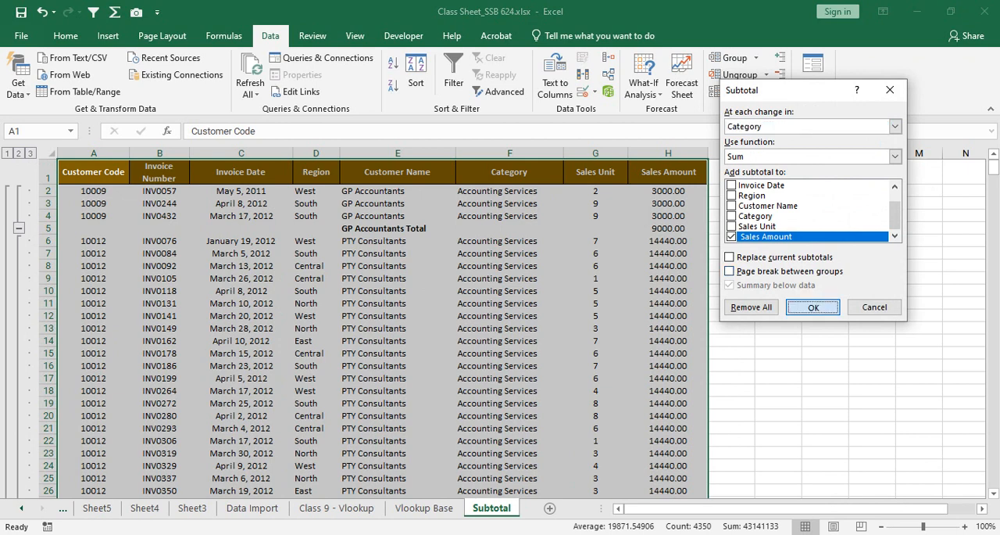
click(813, 306)
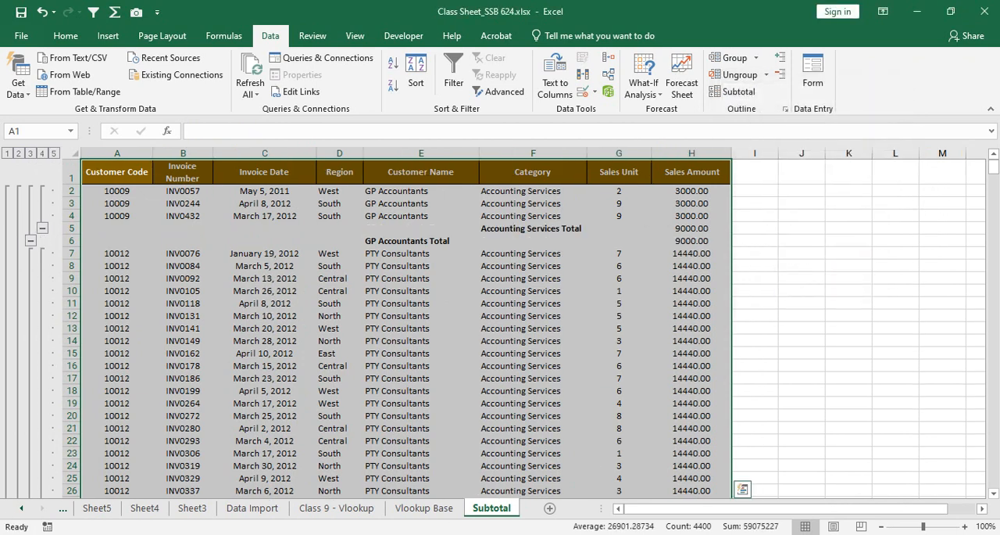
Step: Compare the nested Accounting Services and GP Accountants total rows, and look on to the PTY Consultants totals
click(533, 241)
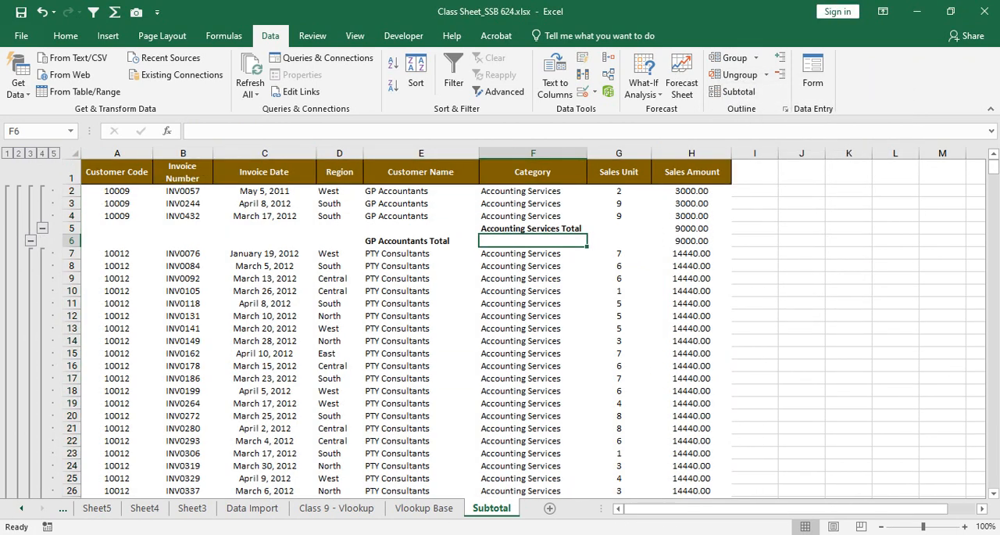
drag(414, 240, 688, 241)
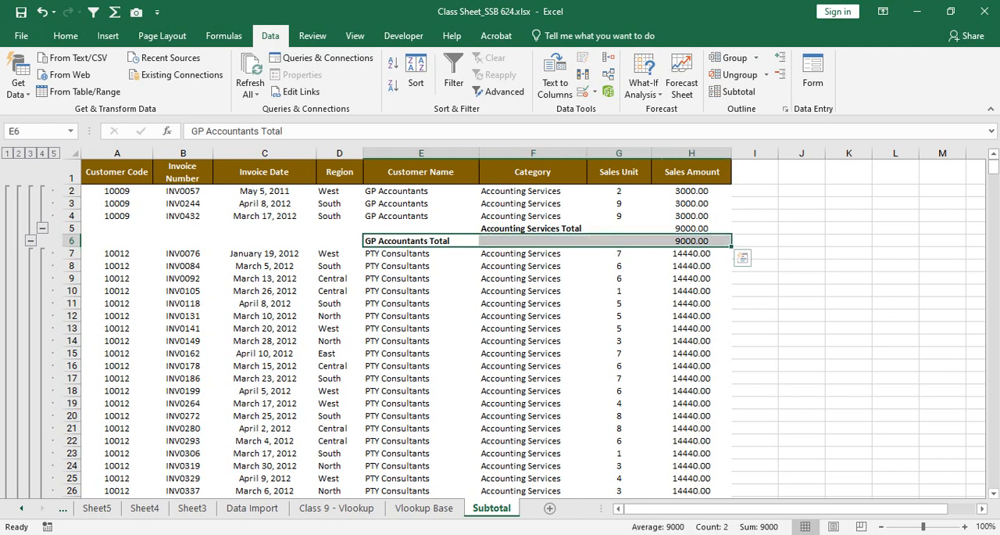
drag(580, 246, 580, 234)
click(537, 315)
click(533, 278)
drag(533, 228, 692, 228)
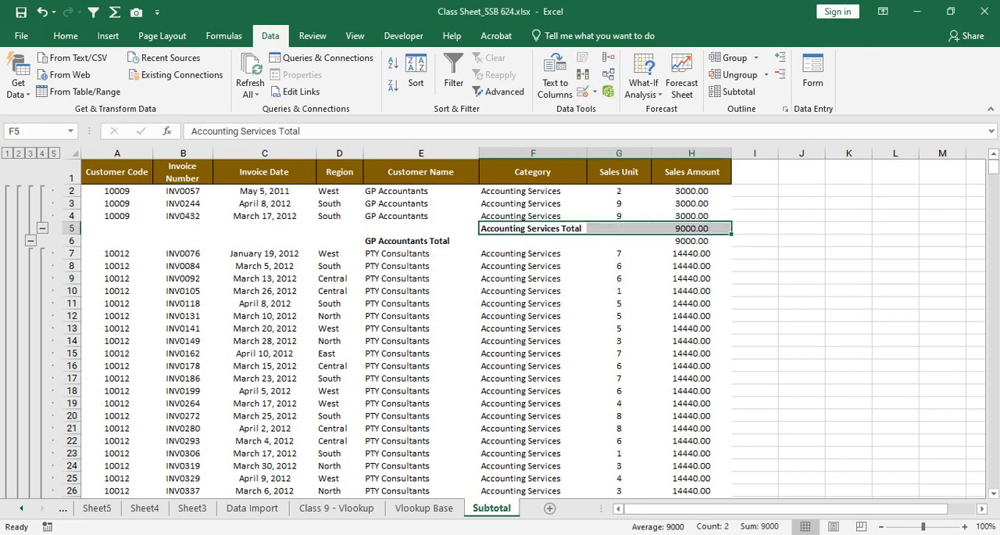
drag(406, 241, 692, 241)
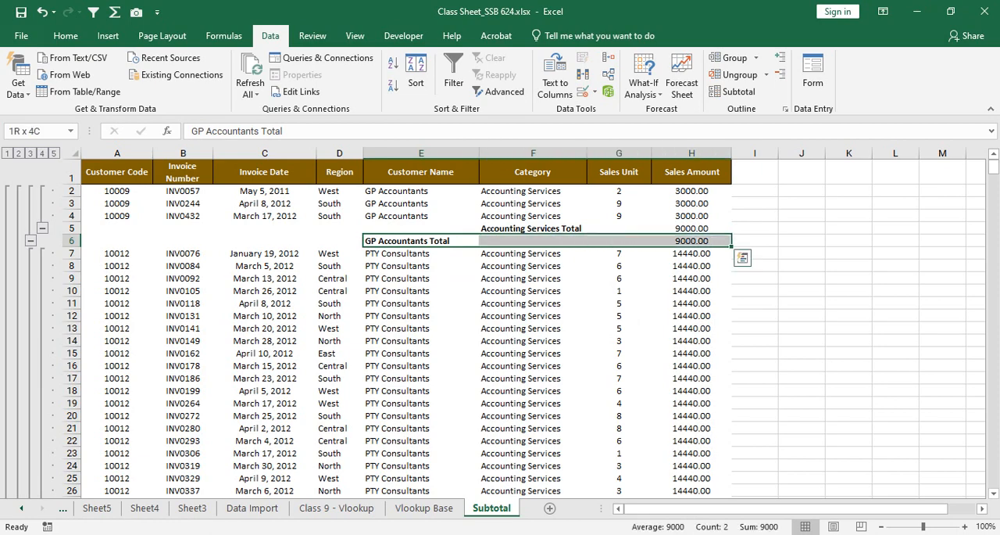
scroll(524, 328, down, 6)
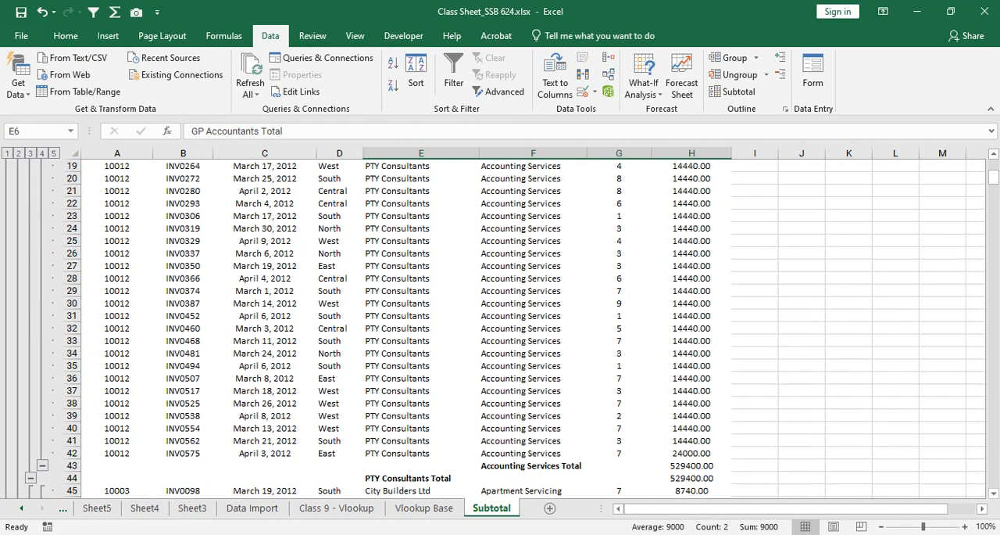
Step: Examine the nested category and customer total rows from PTY Consultants through City Builders Ltd, CC Supplies and IQ Bonds to the IT Solutions rows
scroll(523, 328, down, 13)
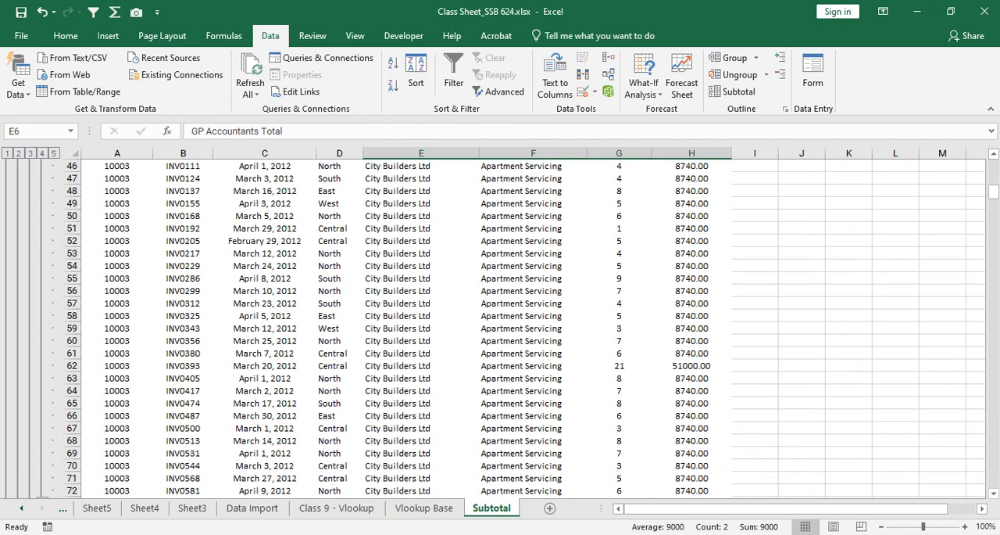
scroll(524, 328, down, 5)
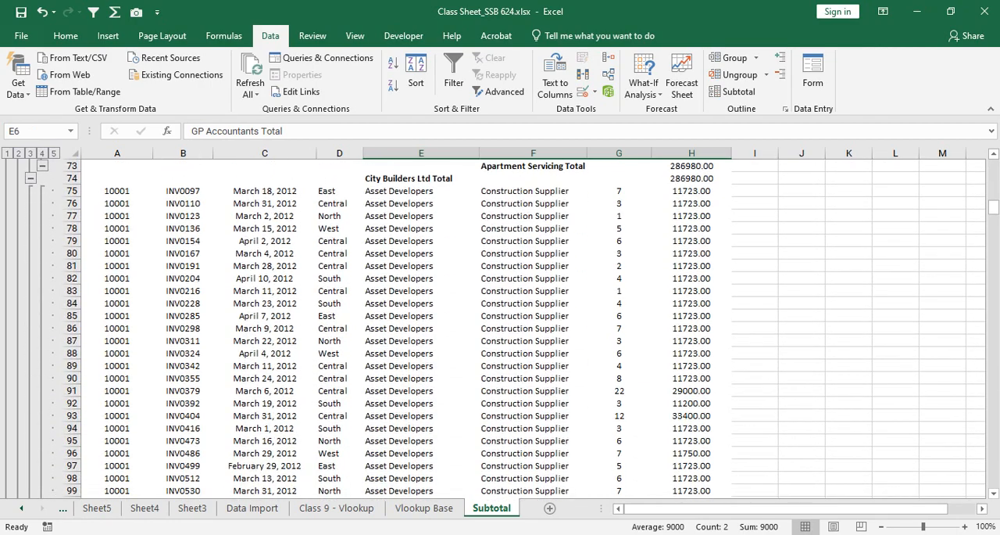
scroll(523, 329, down, 3)
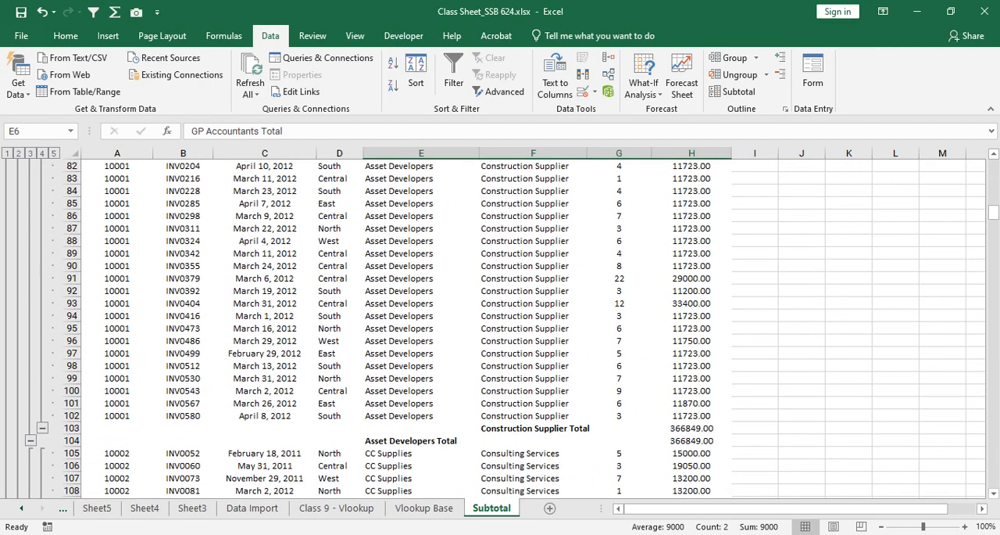
scroll(524, 328, down, 13)
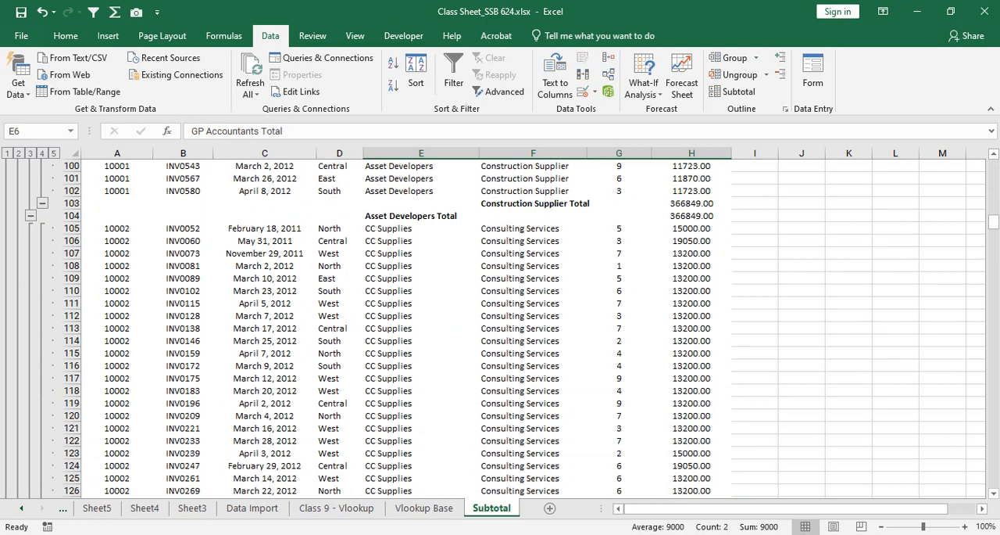
scroll(524, 329, down, 6)
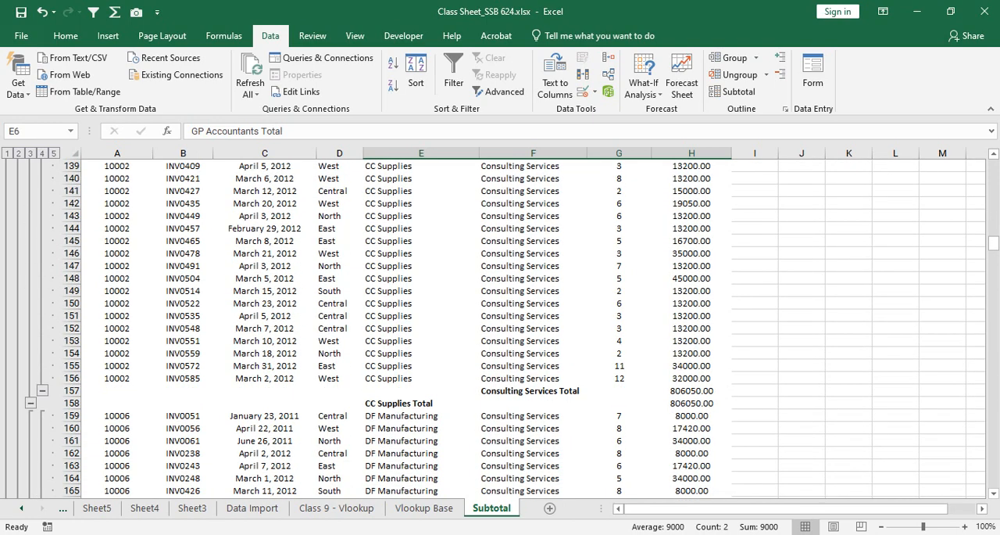
scroll(523, 329, down, 7)
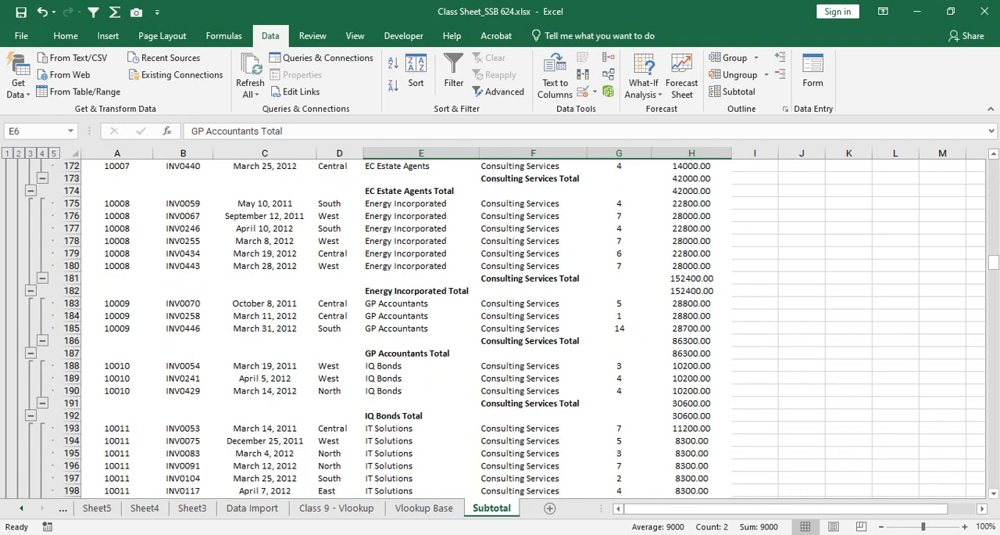
scroll(505, 329, down, 3)
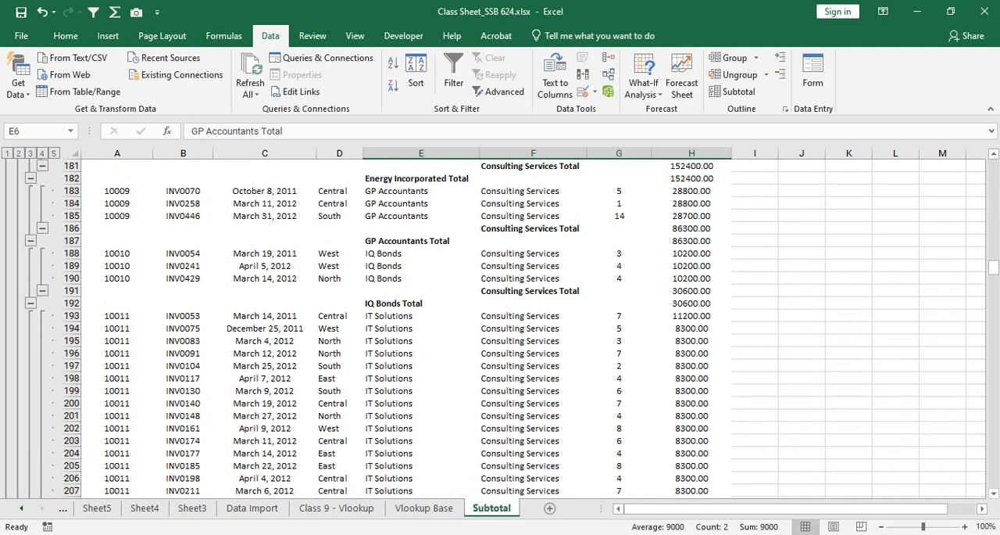
scroll(505, 328, down, 7)
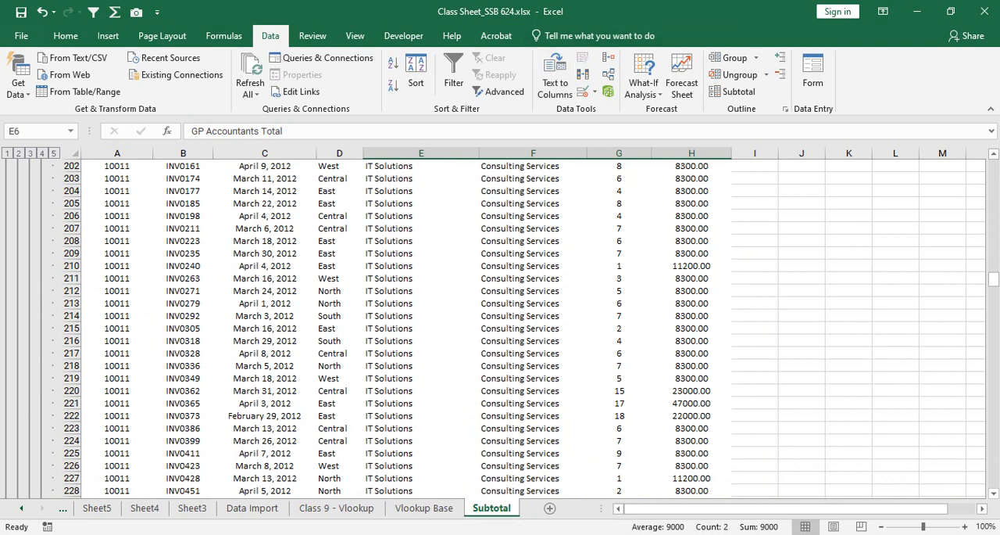
Step: Select the whole sales table and remove all its subtotals, leaving a single Category cell selected
key(ctrl+a)
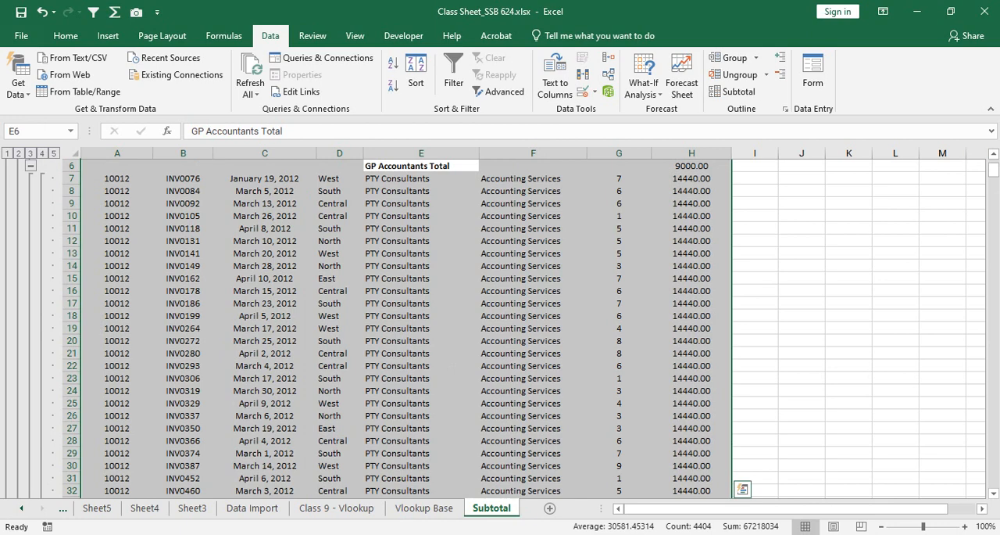
scroll(406, 312, up, 2)
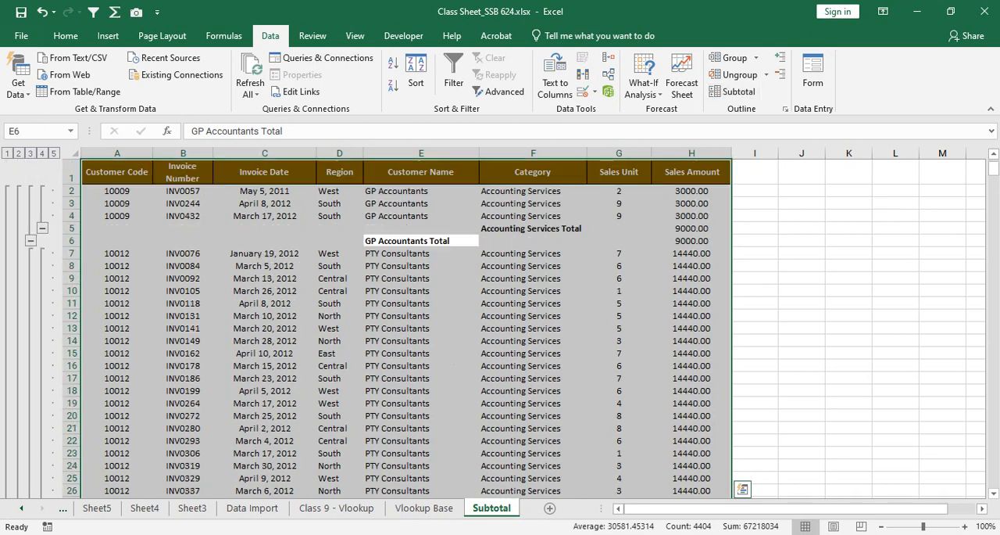
click(734, 92)
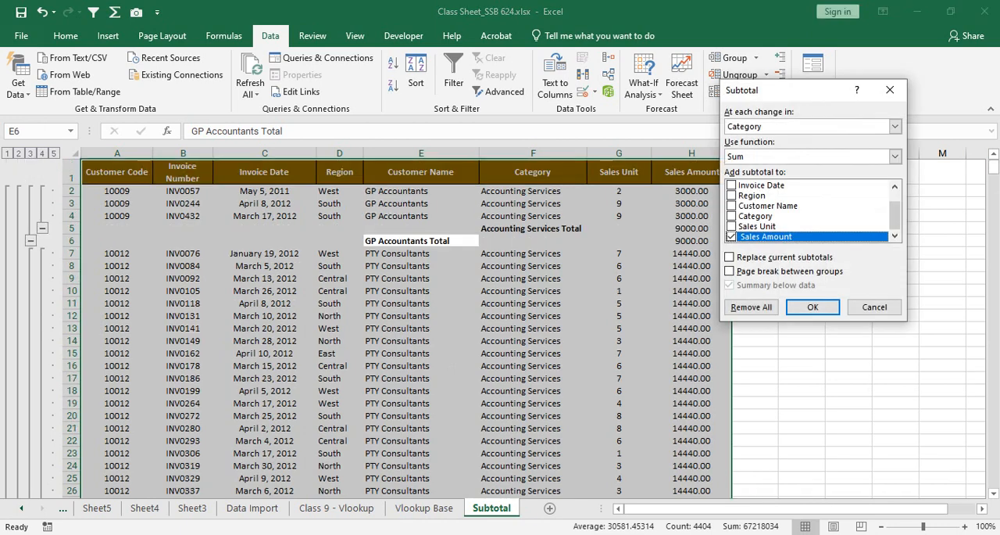
click(753, 302)
click(471, 278)
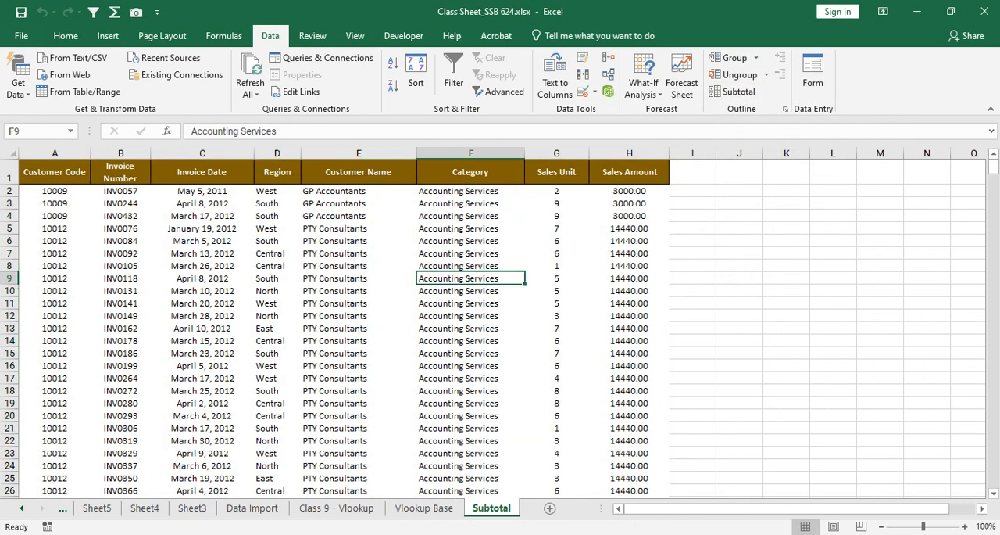
Step: Point out the Customer Name header alongside Category, reduce the selection to one PTY Consultants cell, and save the workbook
ctrl+click(359, 172)
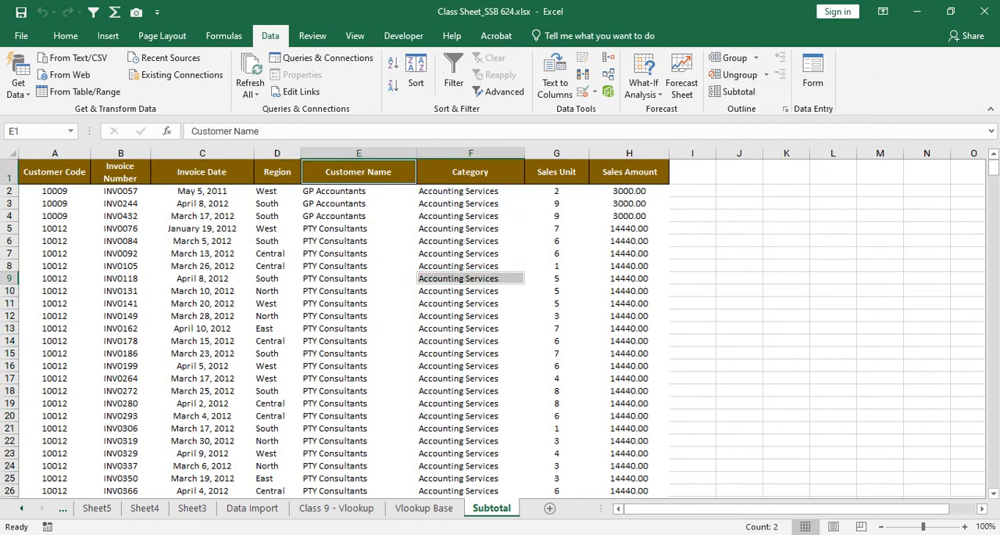
click(358, 366)
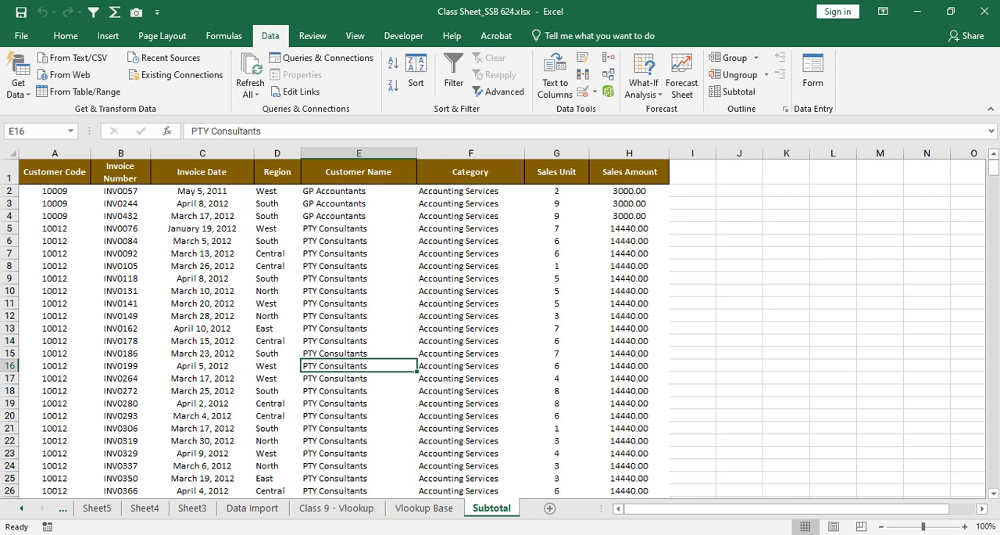
key(ctrl+s)
Step: Switch to the Google Meet call in the browser, dismiss the infinity mirror notice, and stop presenting the screen
click(447, 533)
click(369, 486)
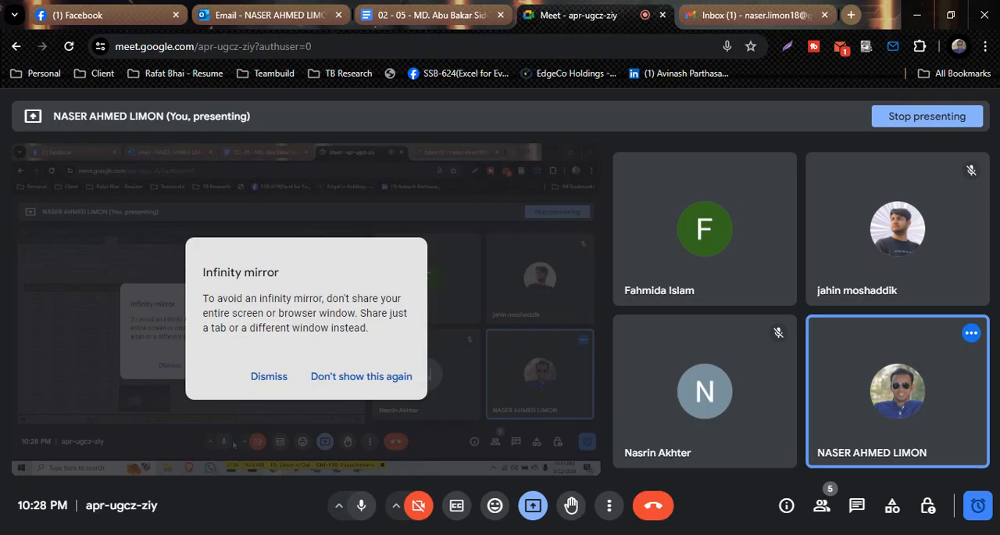
click(269, 376)
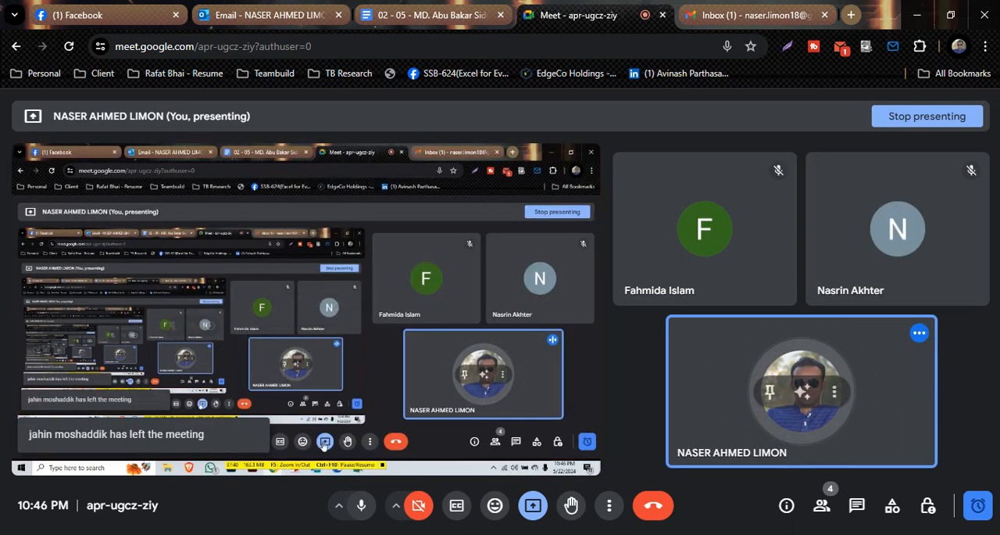
click(533, 505)
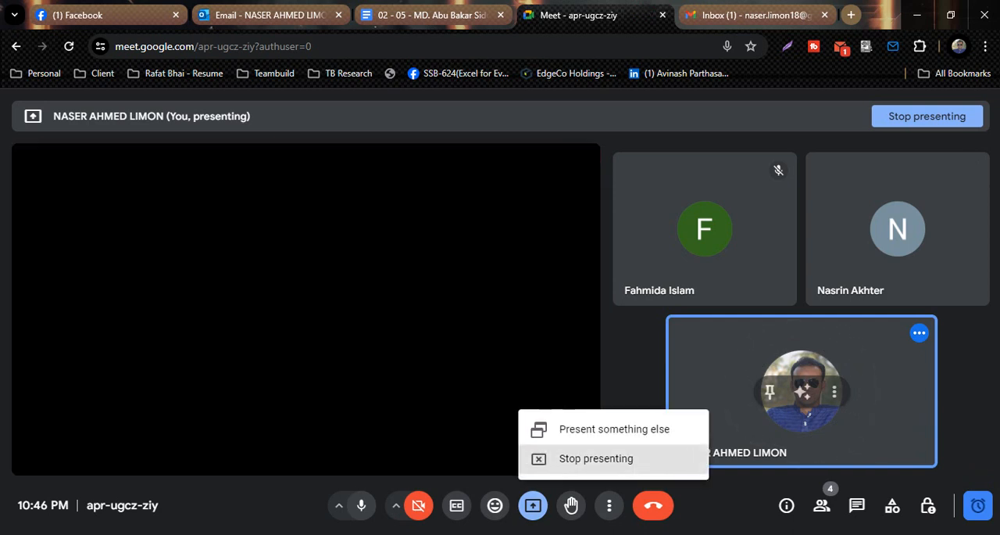
click(596, 458)
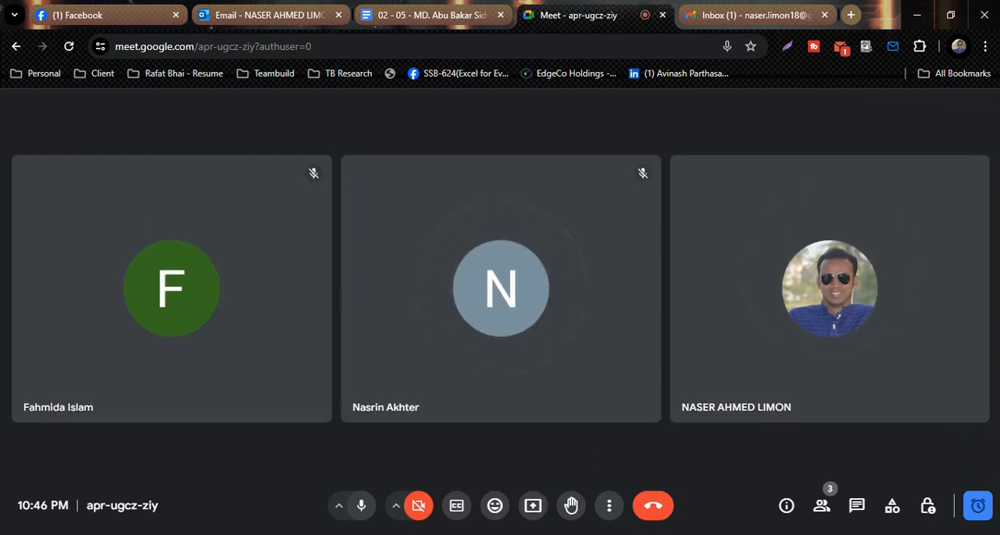